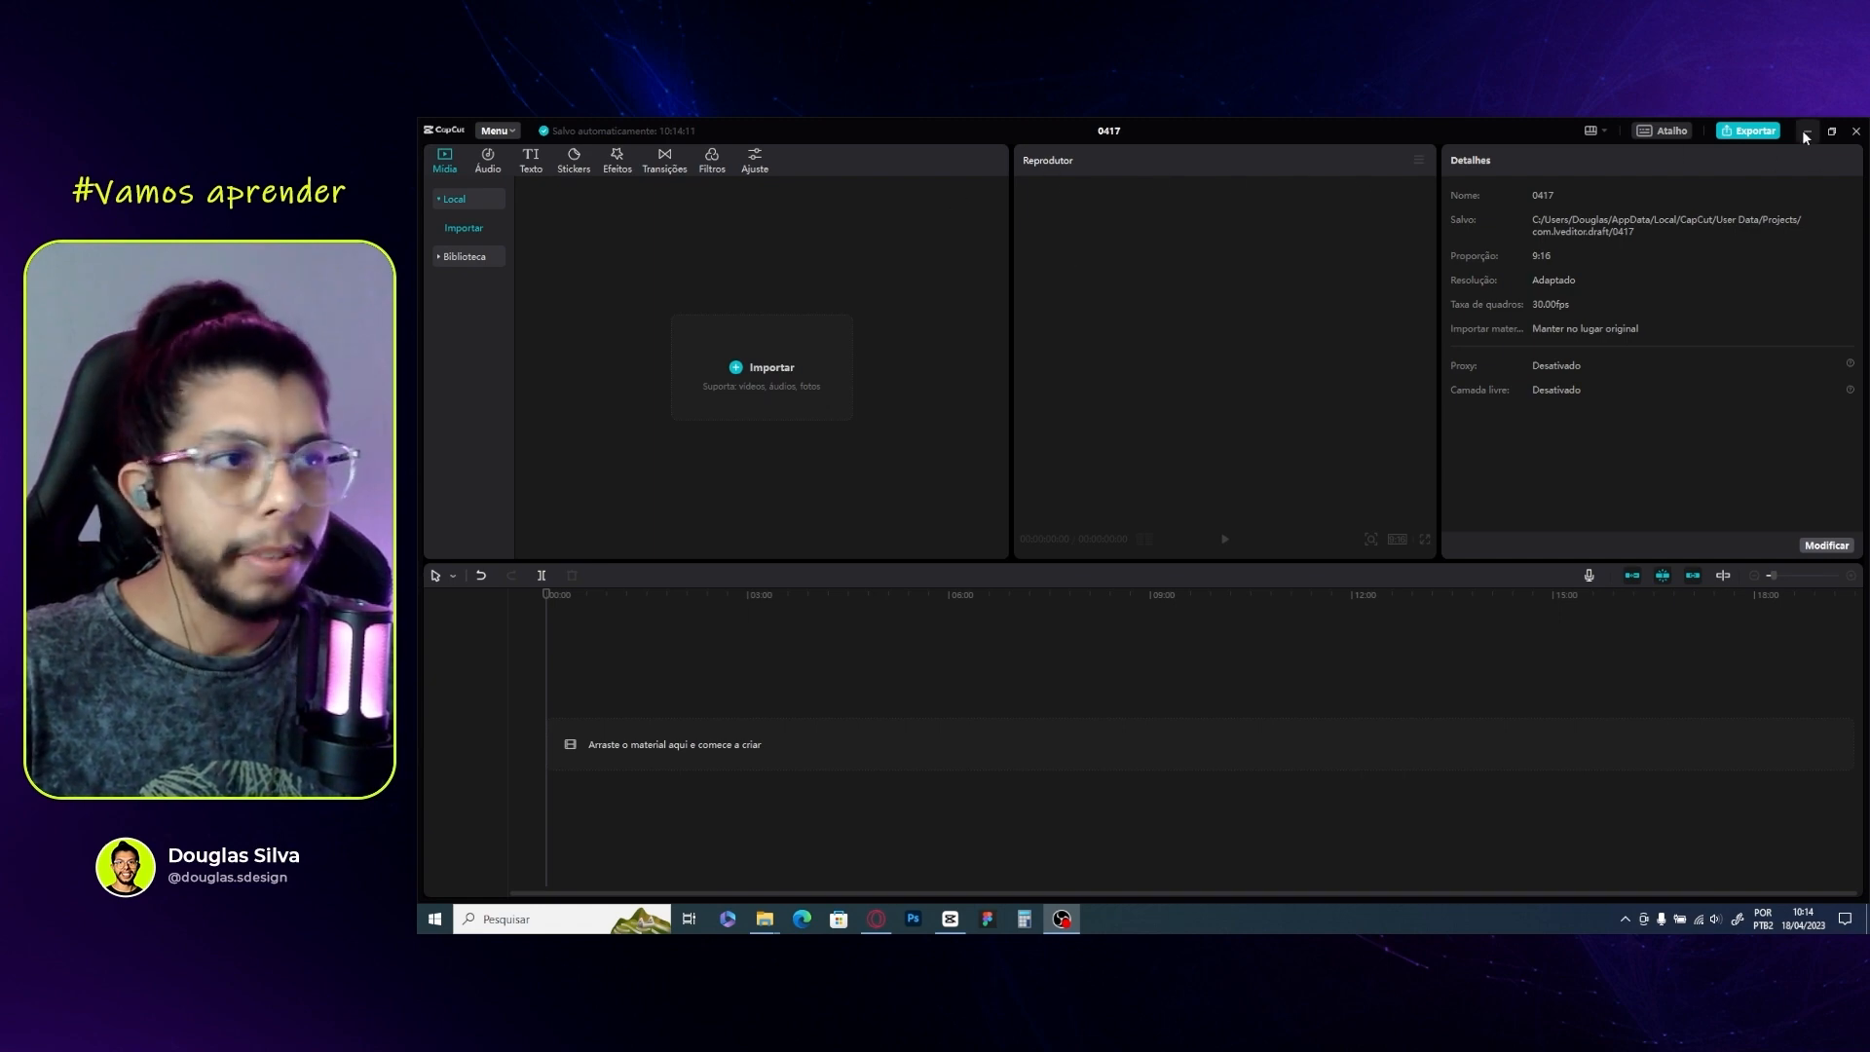
# Close the open 0417 project, create a new project and import the C0088 video from the 06 - OSV social folder
pyautogui.click(1856, 131)
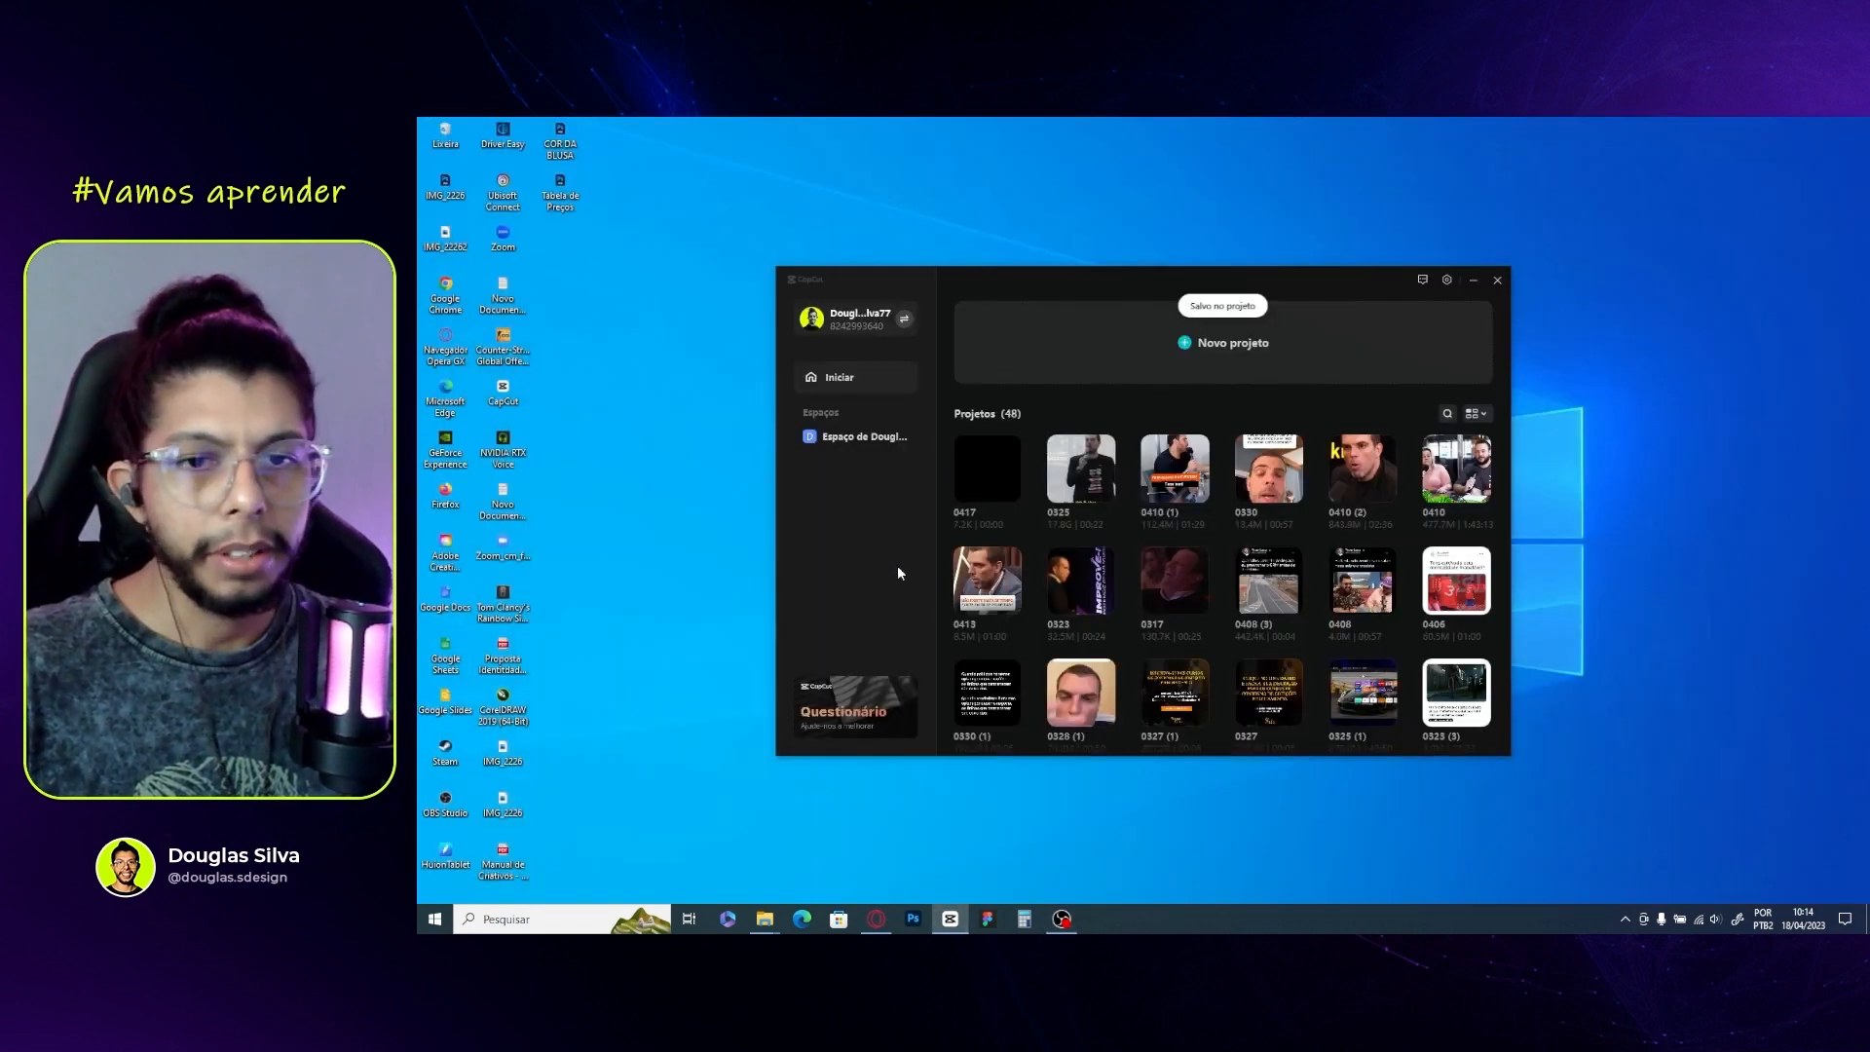
pyautogui.click(1200, 348)
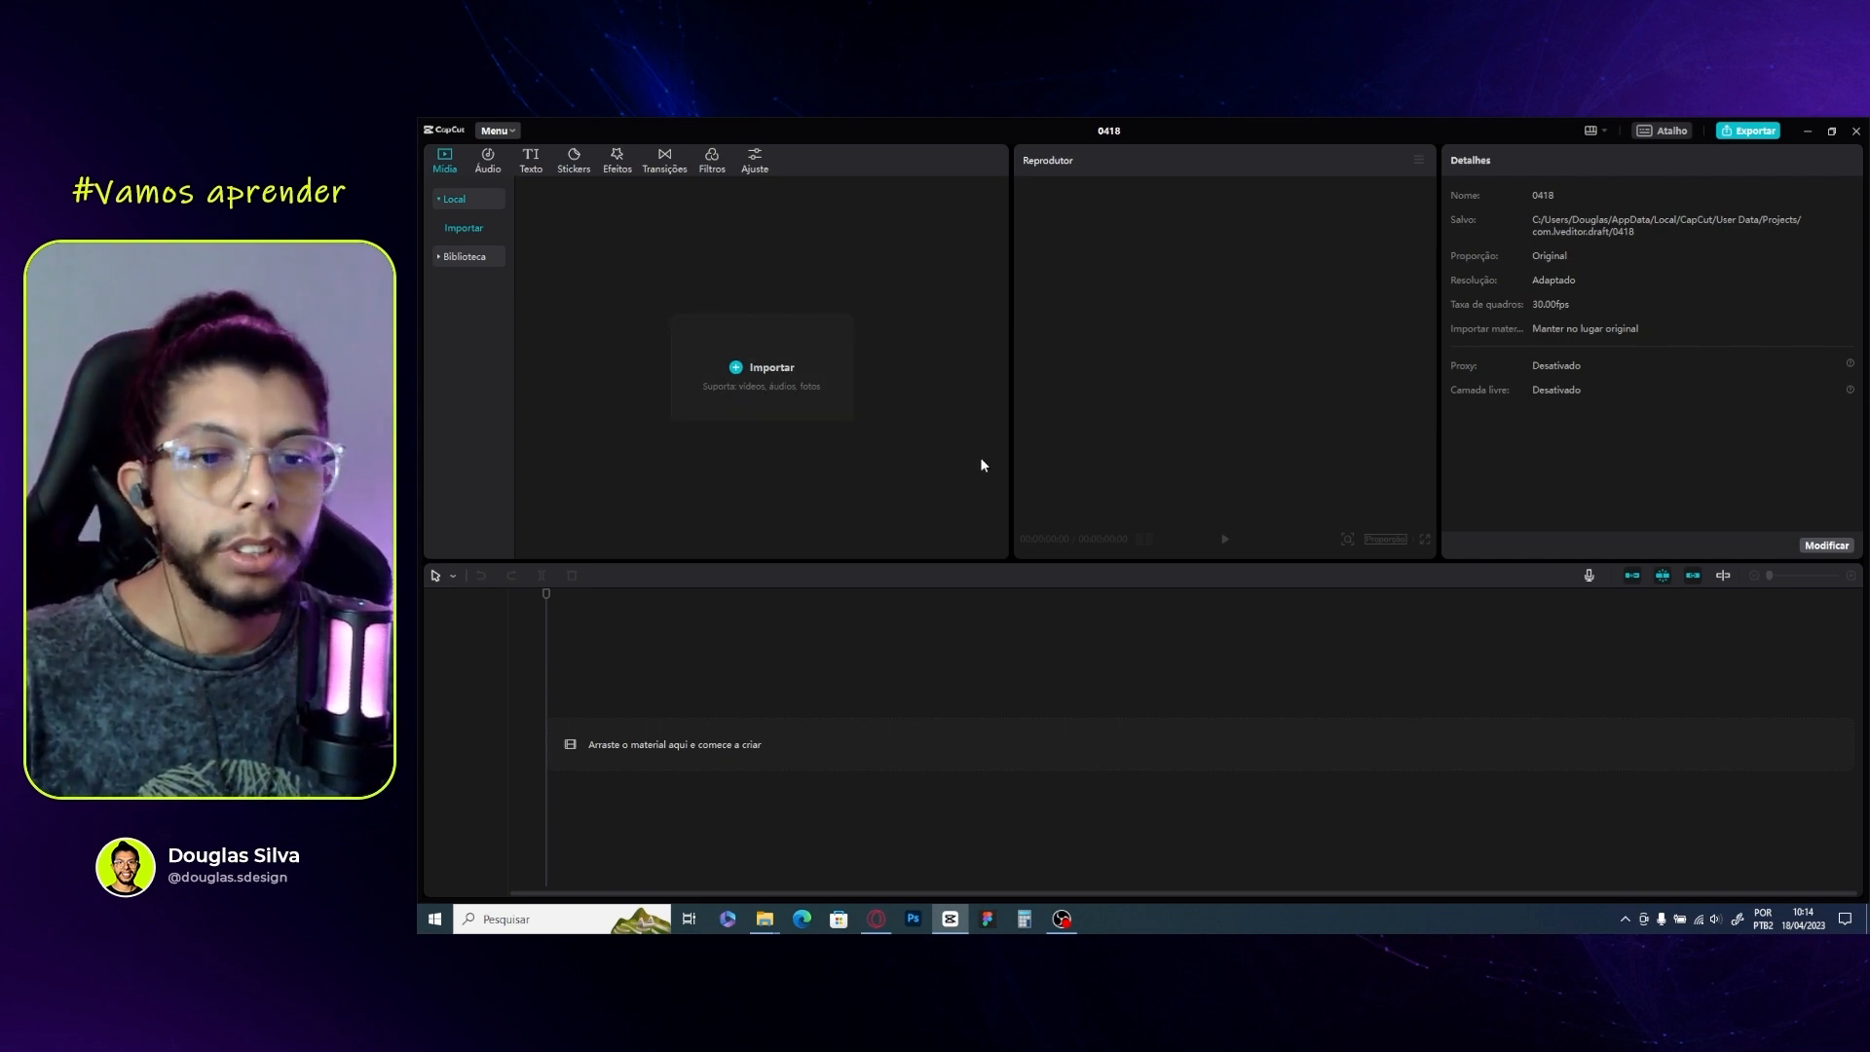
pyautogui.hotkey('alt', 'Tab')
pyautogui.hotkey('alt', 'Tab')
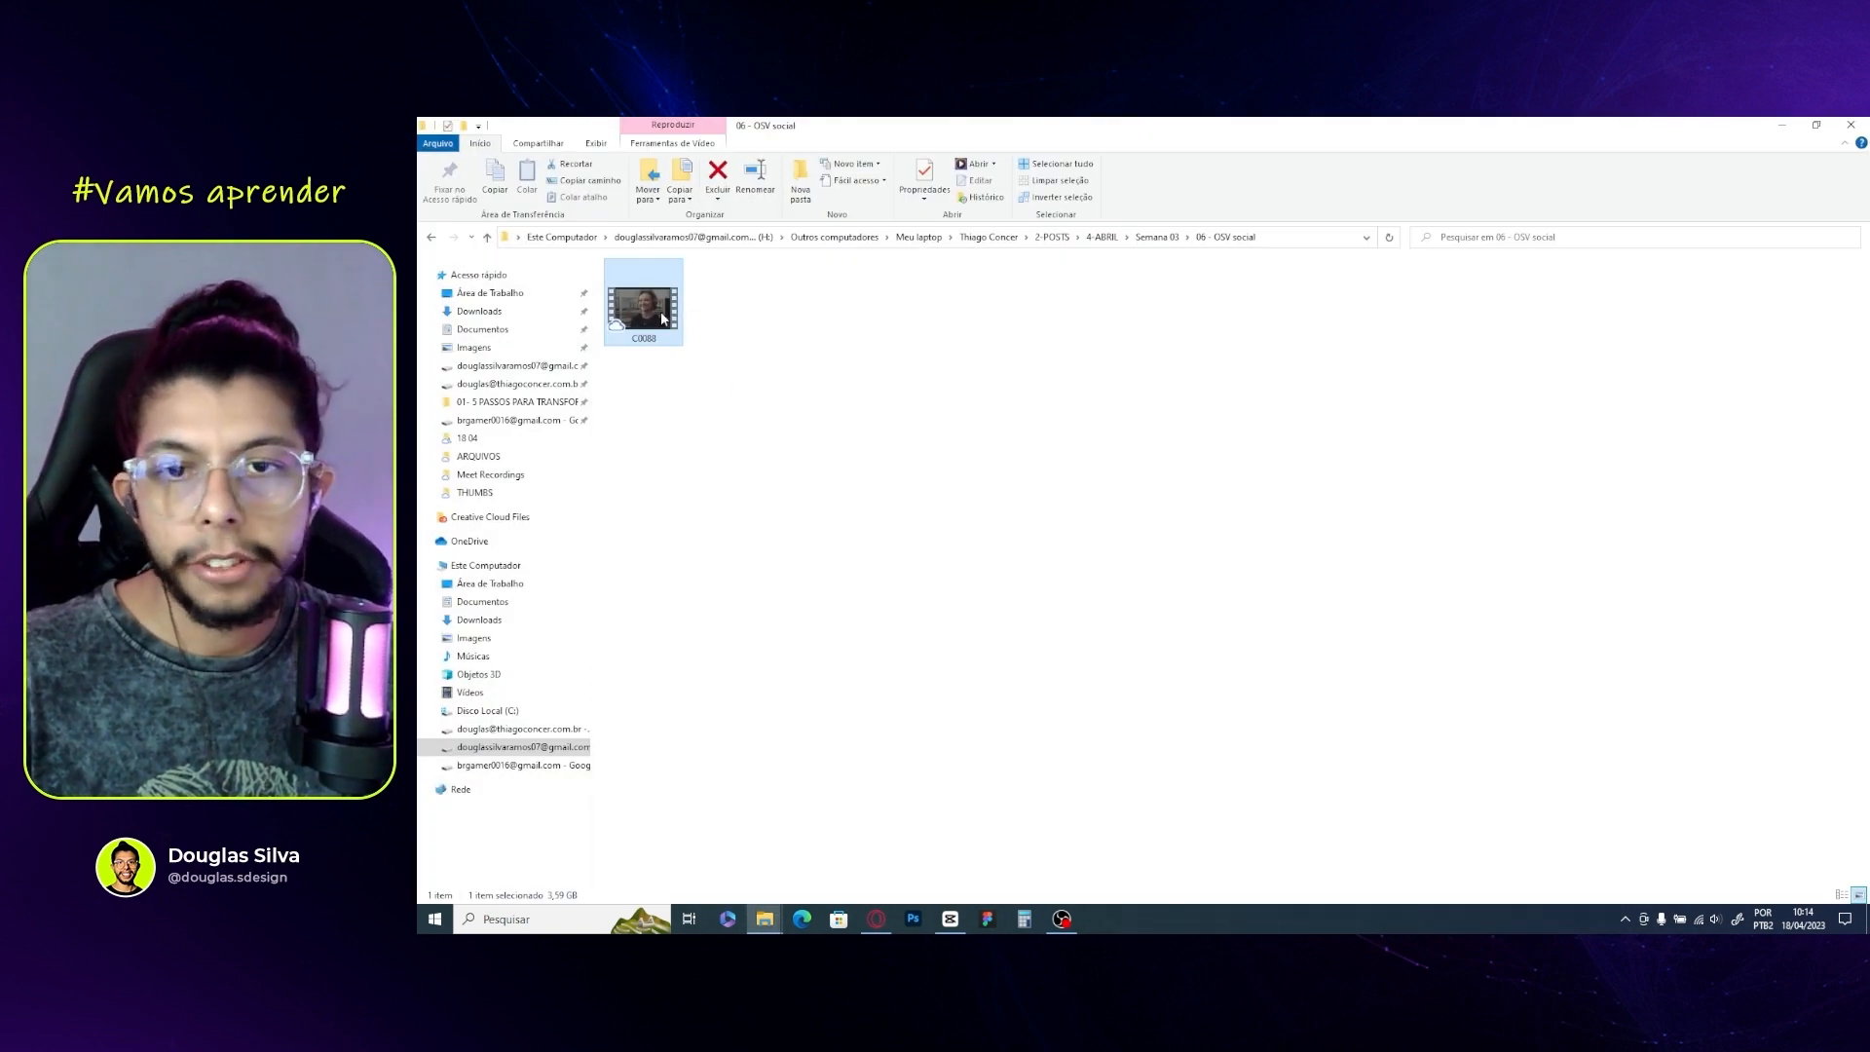
pyautogui.hotkey('alt', 'Tab')
pyautogui.moveTo(663, 318); pyautogui.dragTo(621, 282)
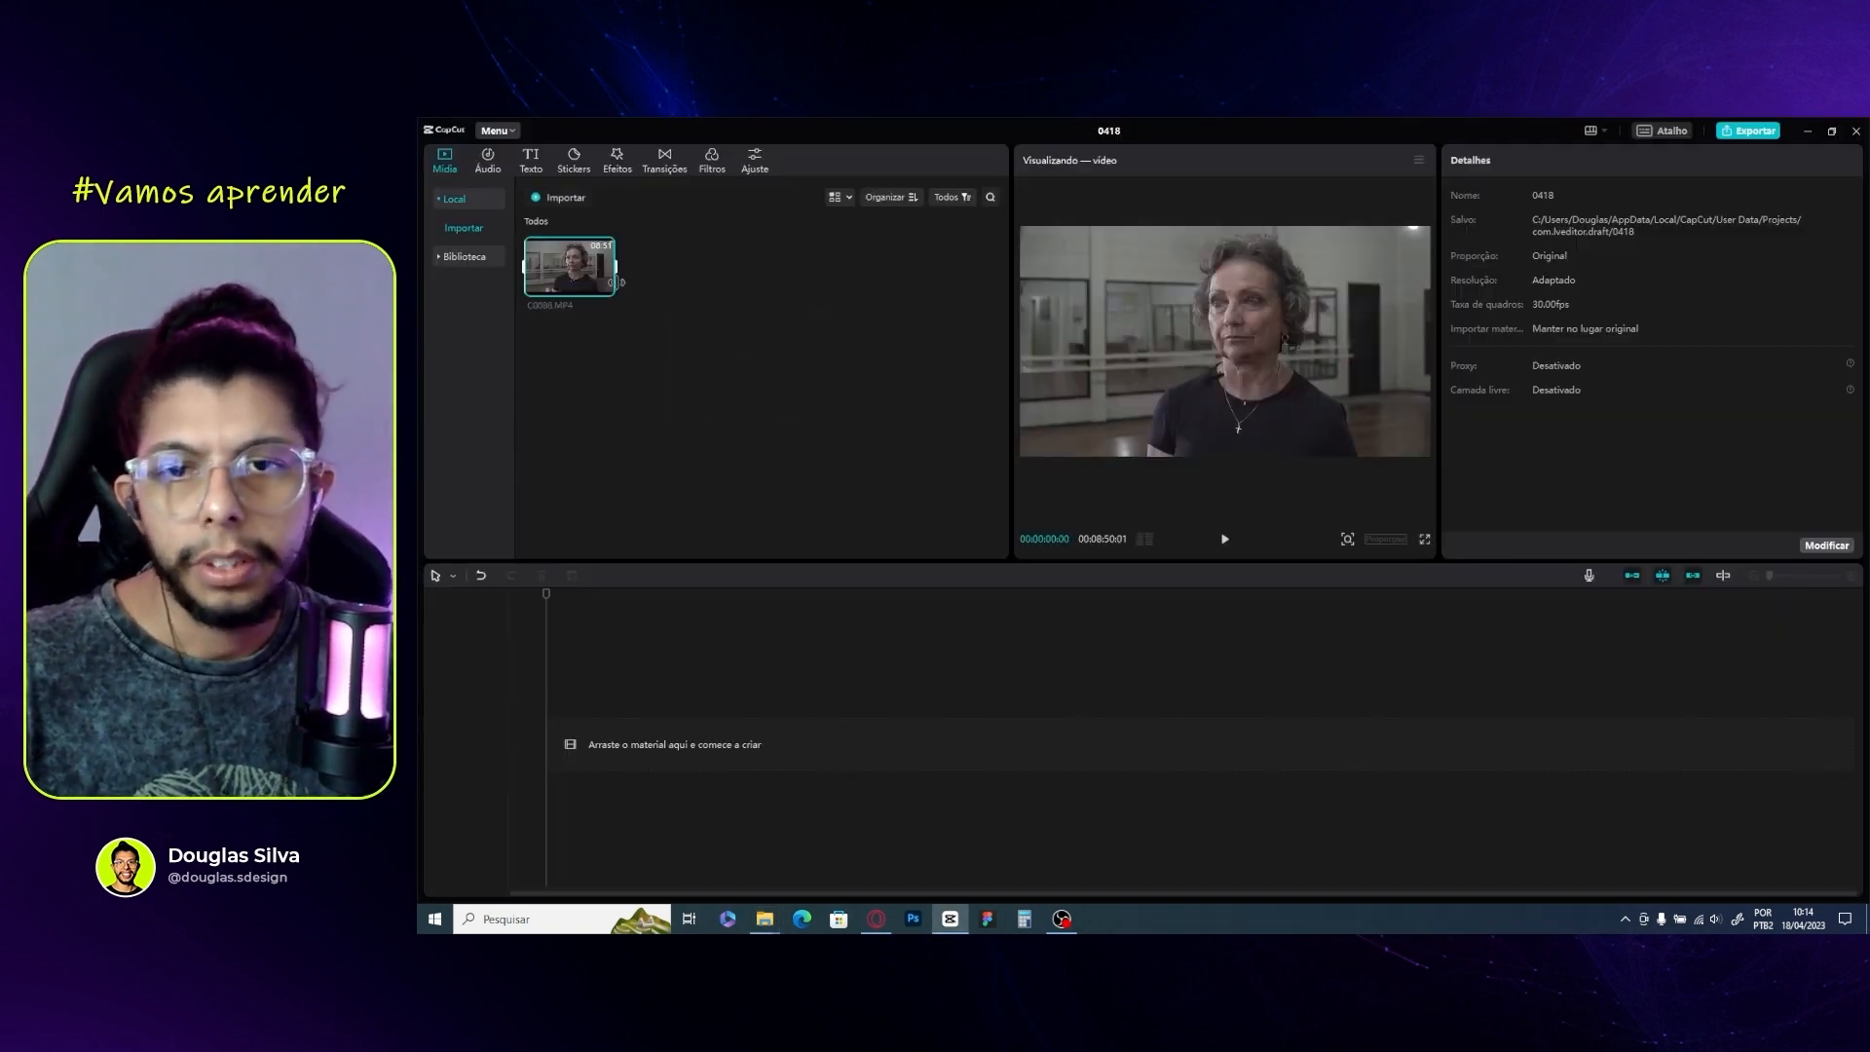
# Preview the imported C0088.MP4 and place it at the start of the timeline
pyautogui.click(735, 325)
pyautogui.click(575, 278)
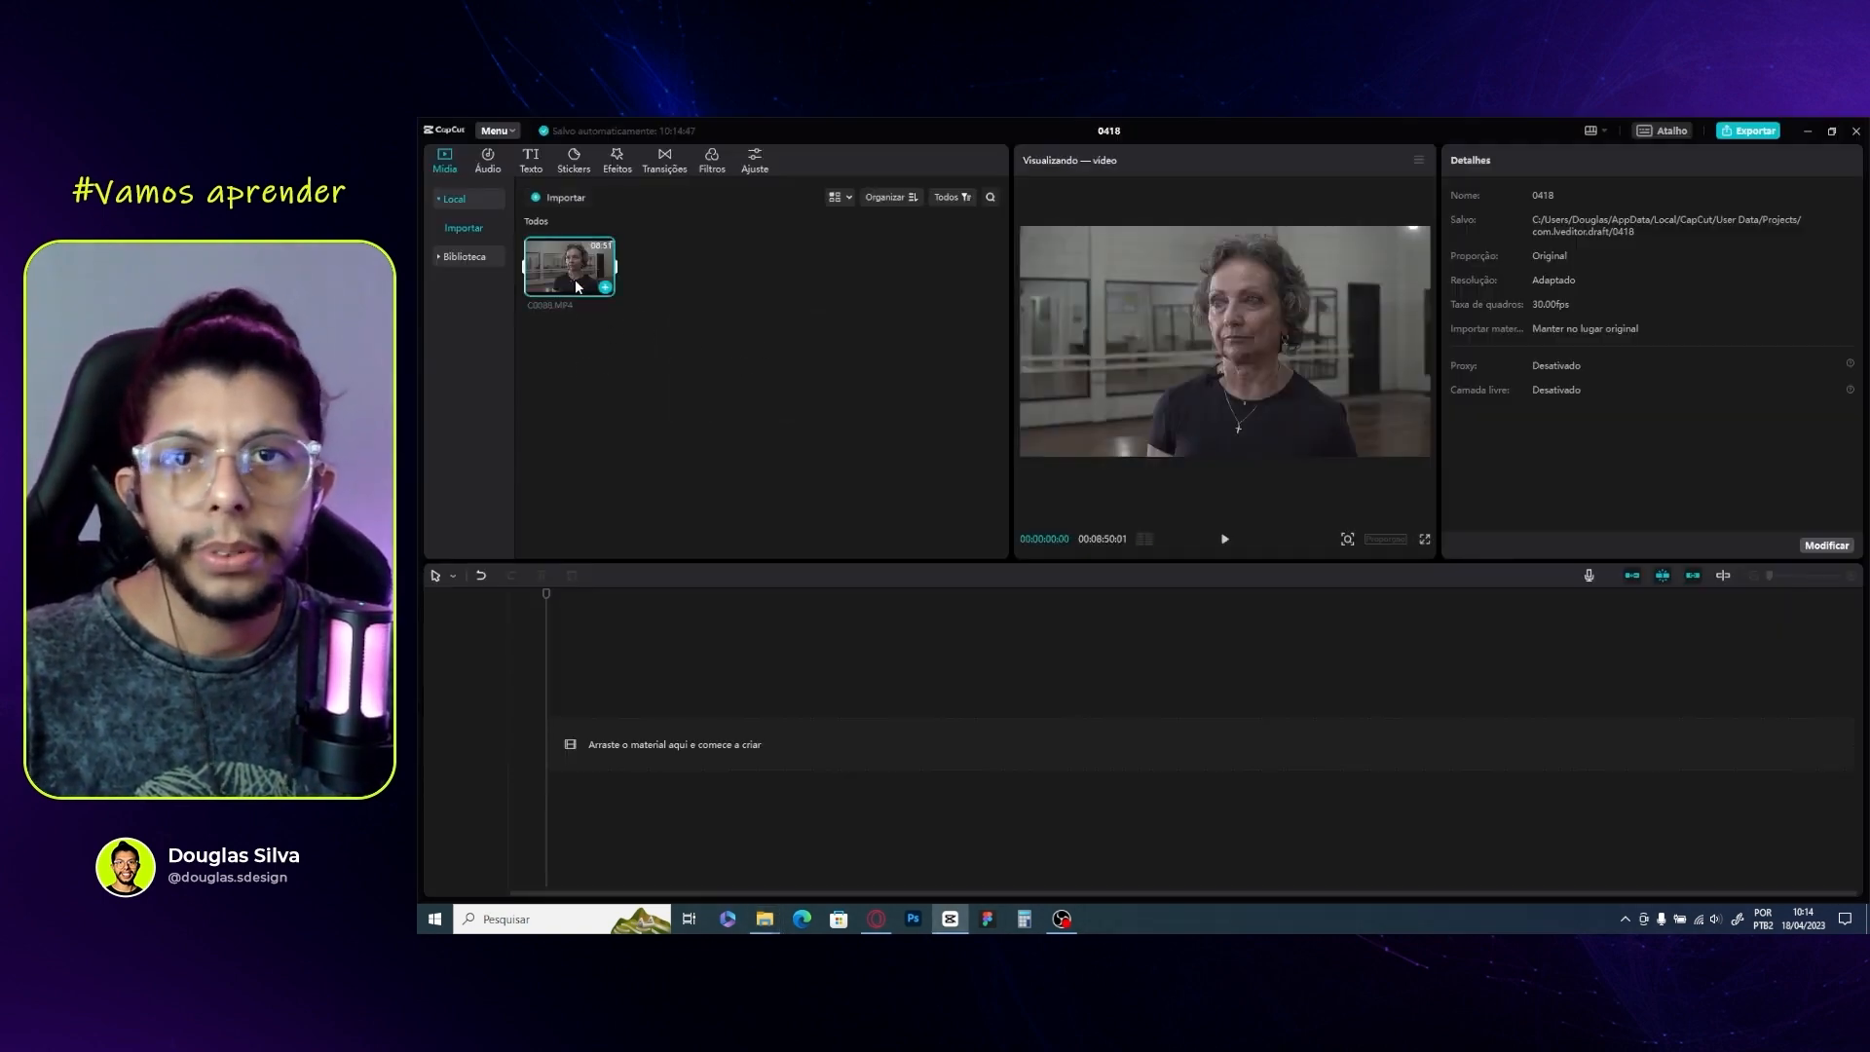
pyautogui.click(713, 249)
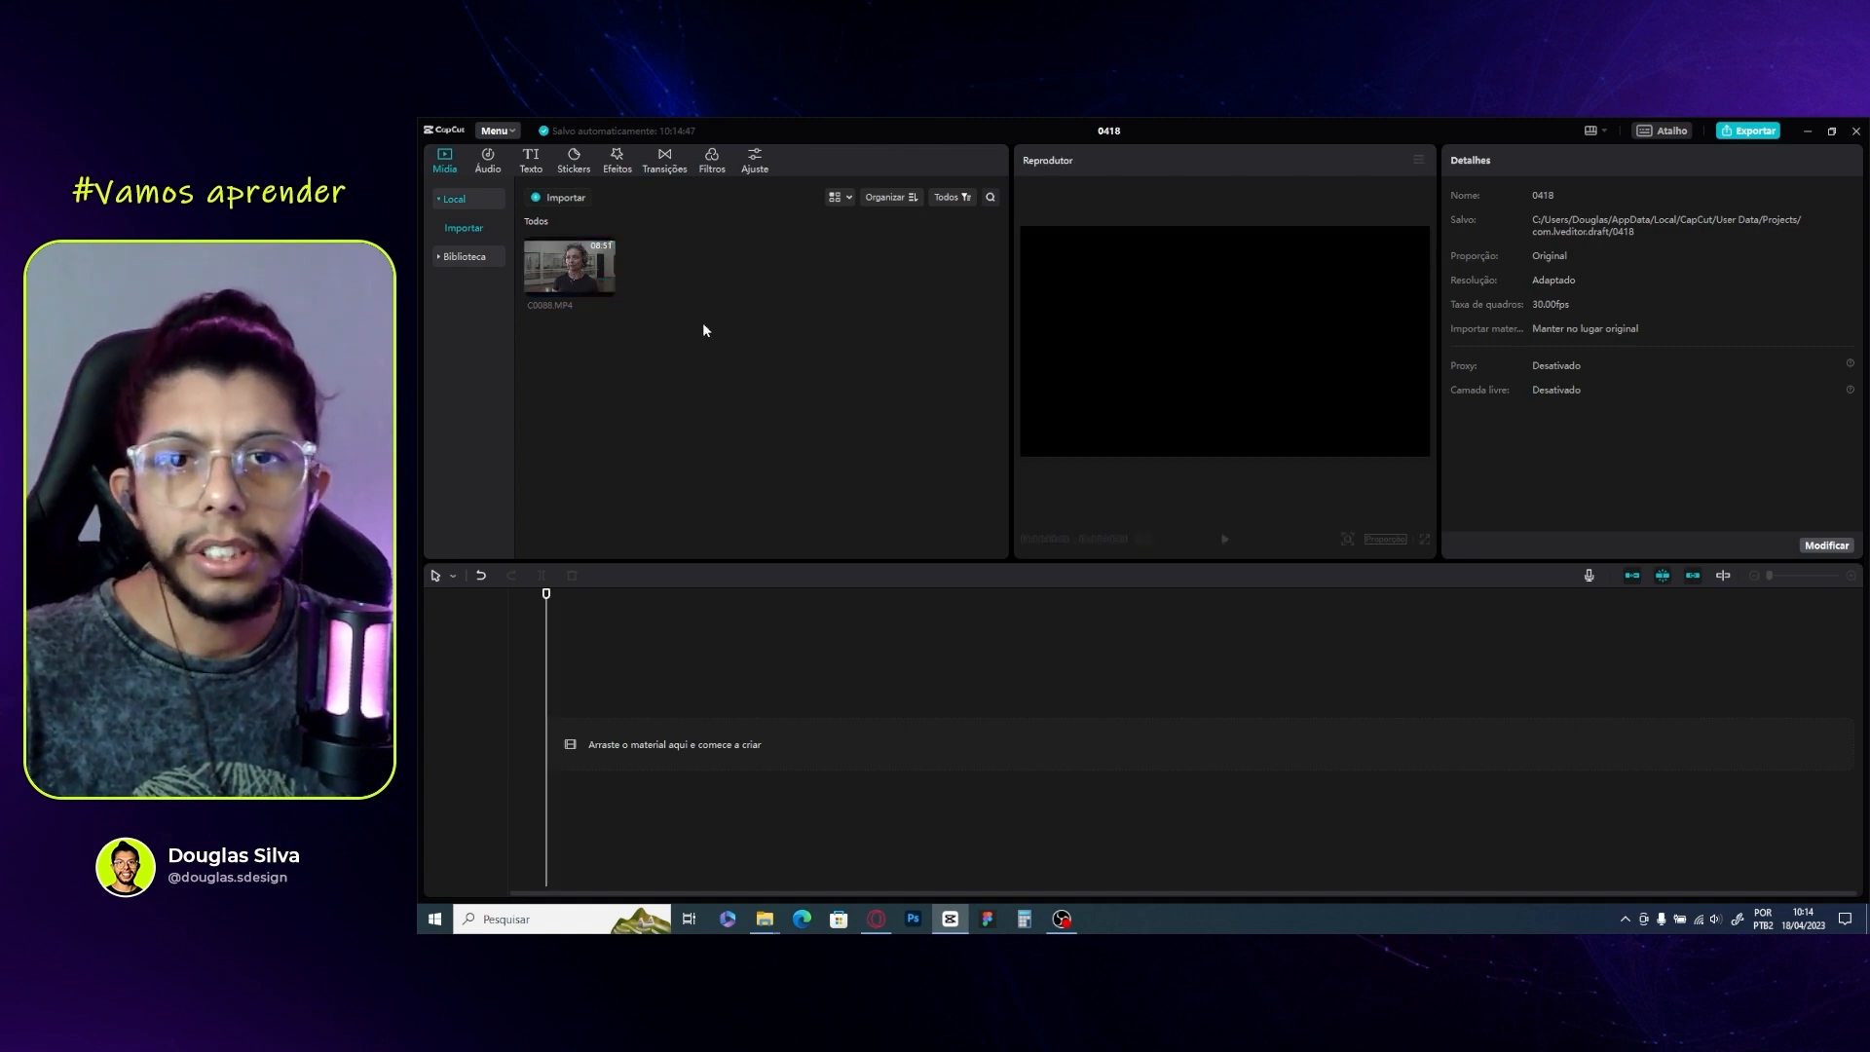
pyautogui.click(543, 273)
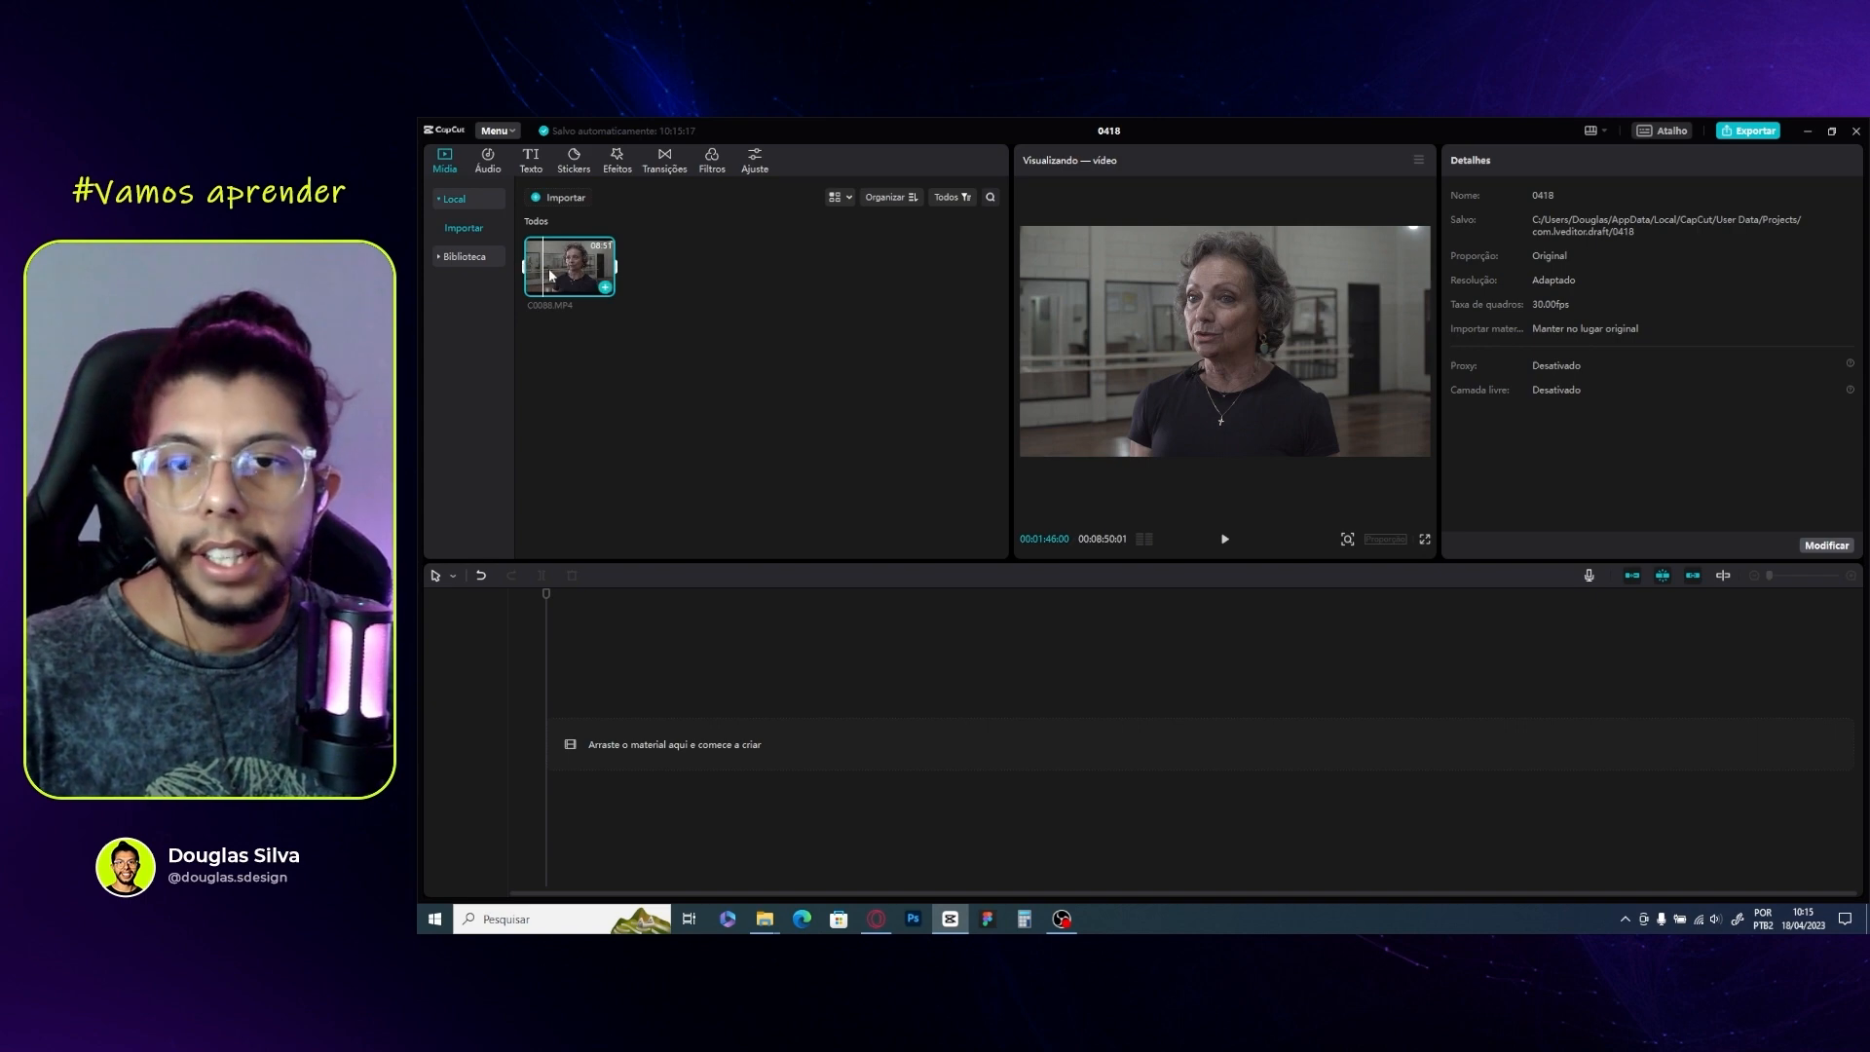
pyautogui.moveTo(550, 275); pyautogui.dragTo(516, 743)
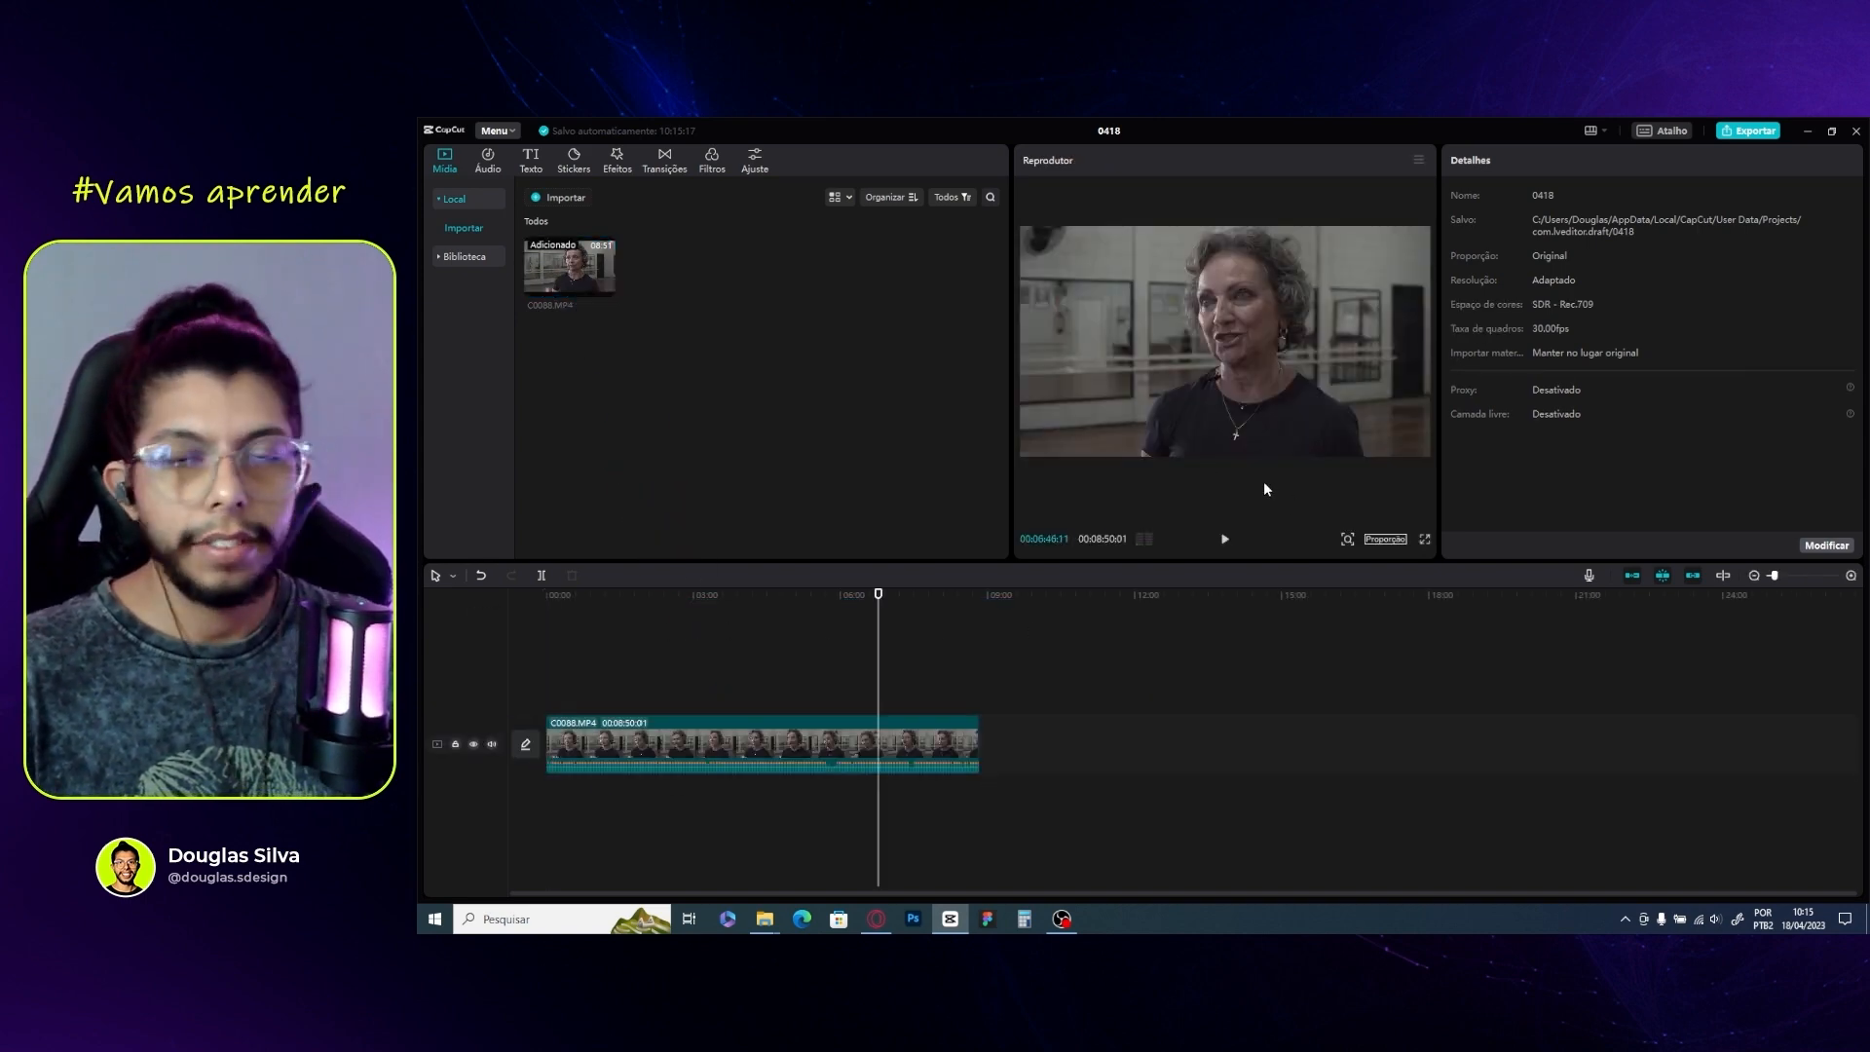
# Switch to the 18/04 SOCIAL document in Opera, look up the requested minutes for the clip, and return to CapCut
pyautogui.hotkey('alt', 'Tab')
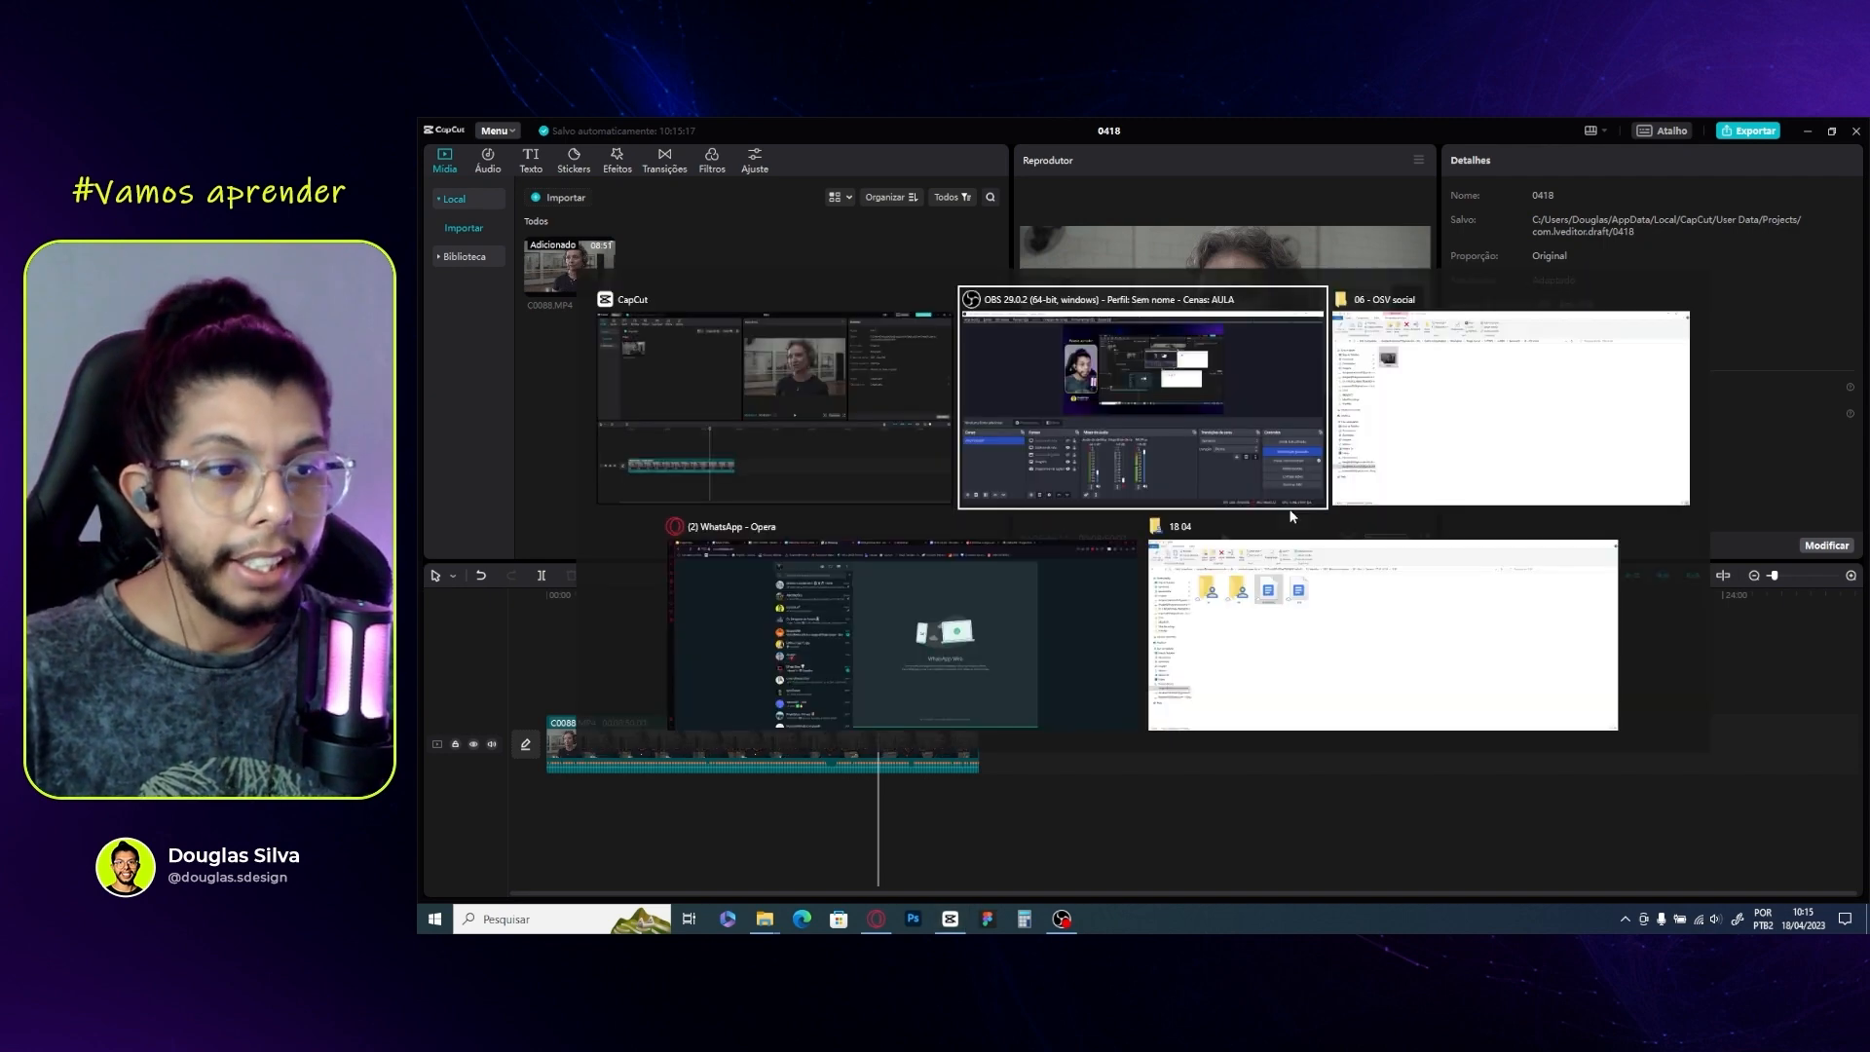
pyautogui.hotkey('alt', 'Tab')
pyautogui.hotkey('alt', 'Tab')
pyautogui.hotkey('alt', 'Tab')
pyautogui.hotkey('alt', 'Tab')
pyautogui.hotkey('alt', 'Tab')
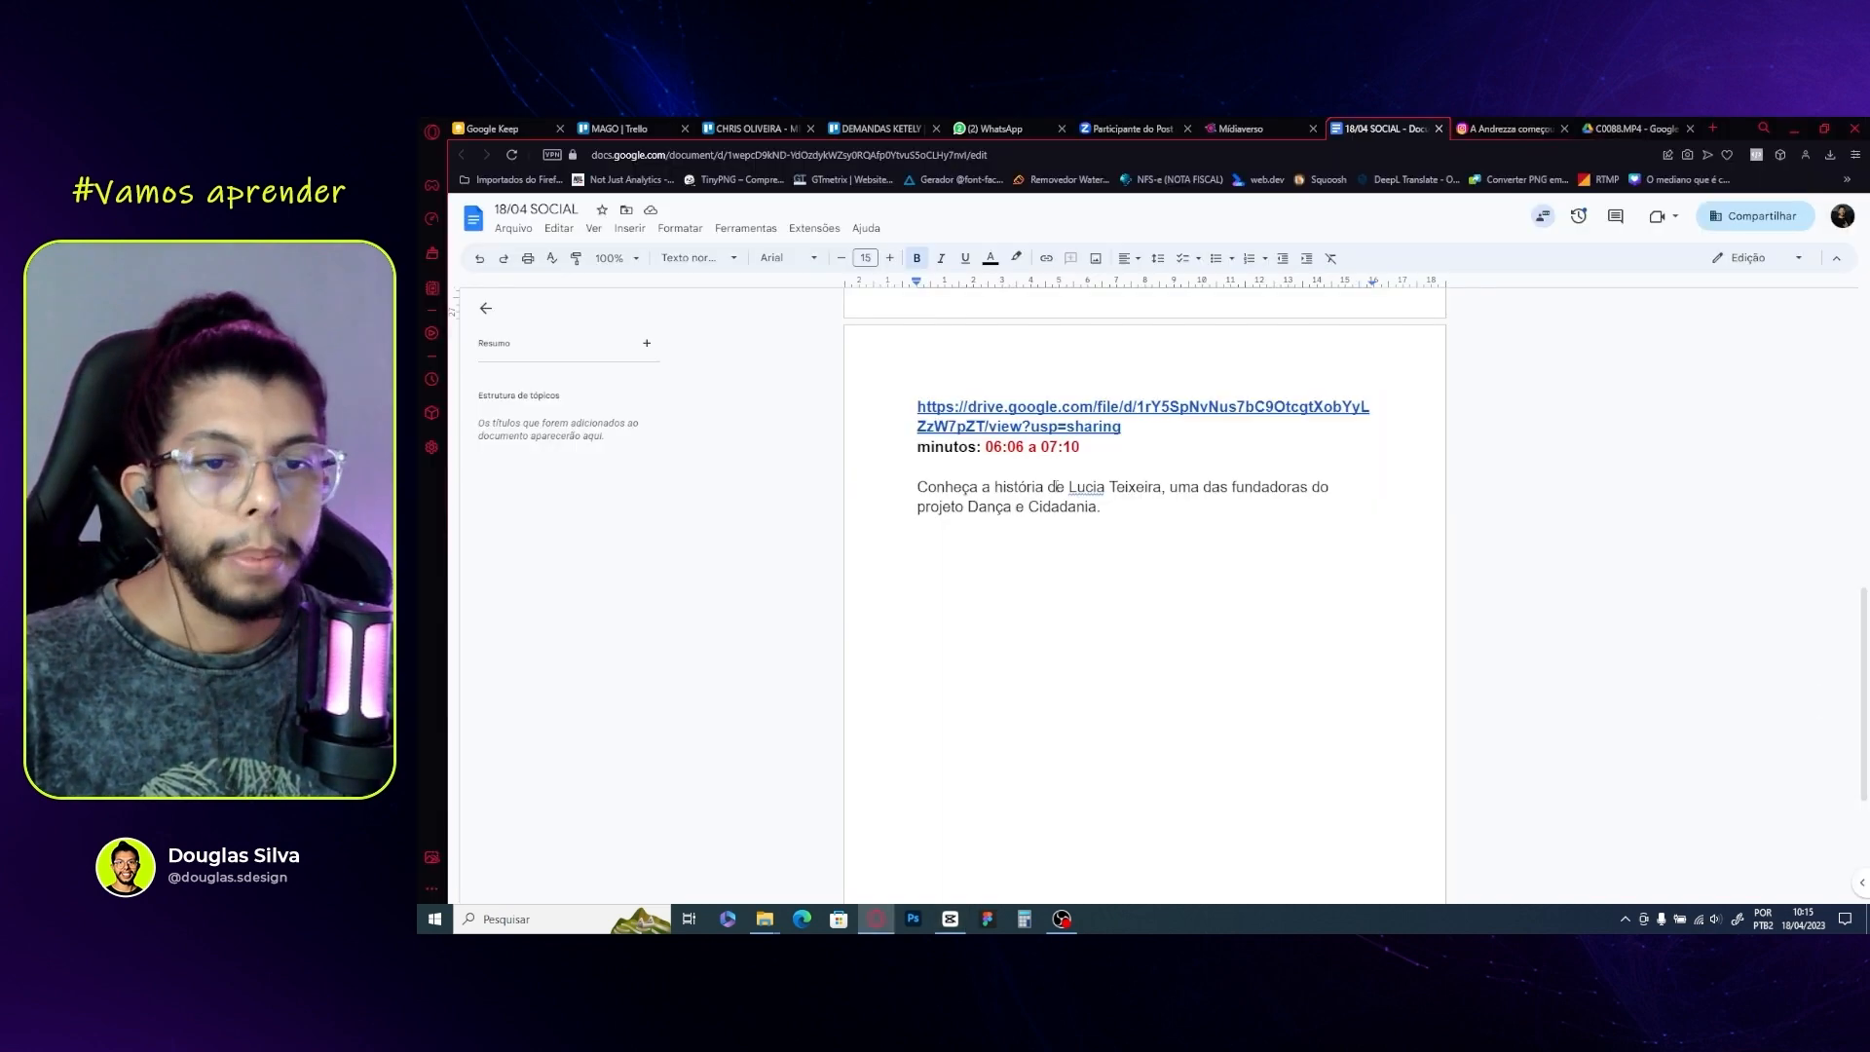
pyautogui.click(1003, 447)
pyautogui.hotkey('alt', 'Tab')
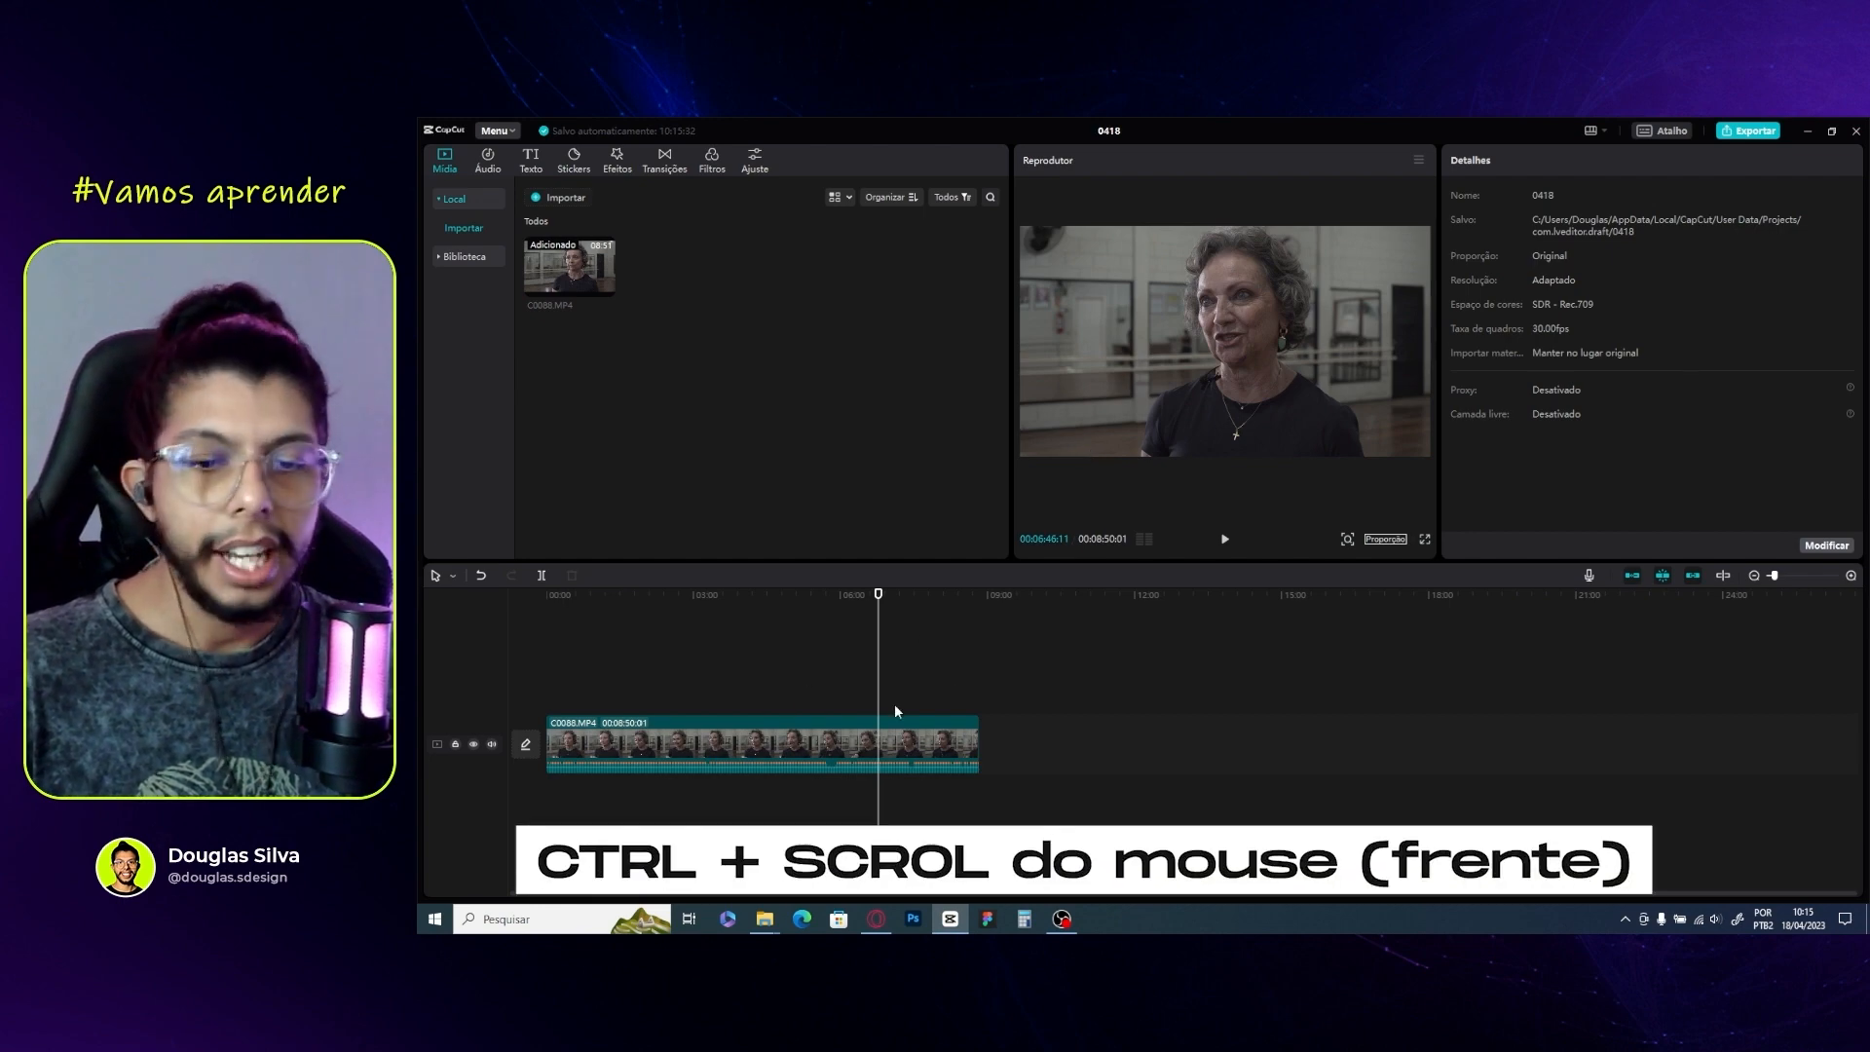
# Locate the start of the requested excerpt on the timeline and split the C0088.MP4 clip at 00:06:05:26
pyautogui.keyDown('ctrl'); pyautogui.scroll(6, 886, 737); pyautogui.keyUp('ctrl')
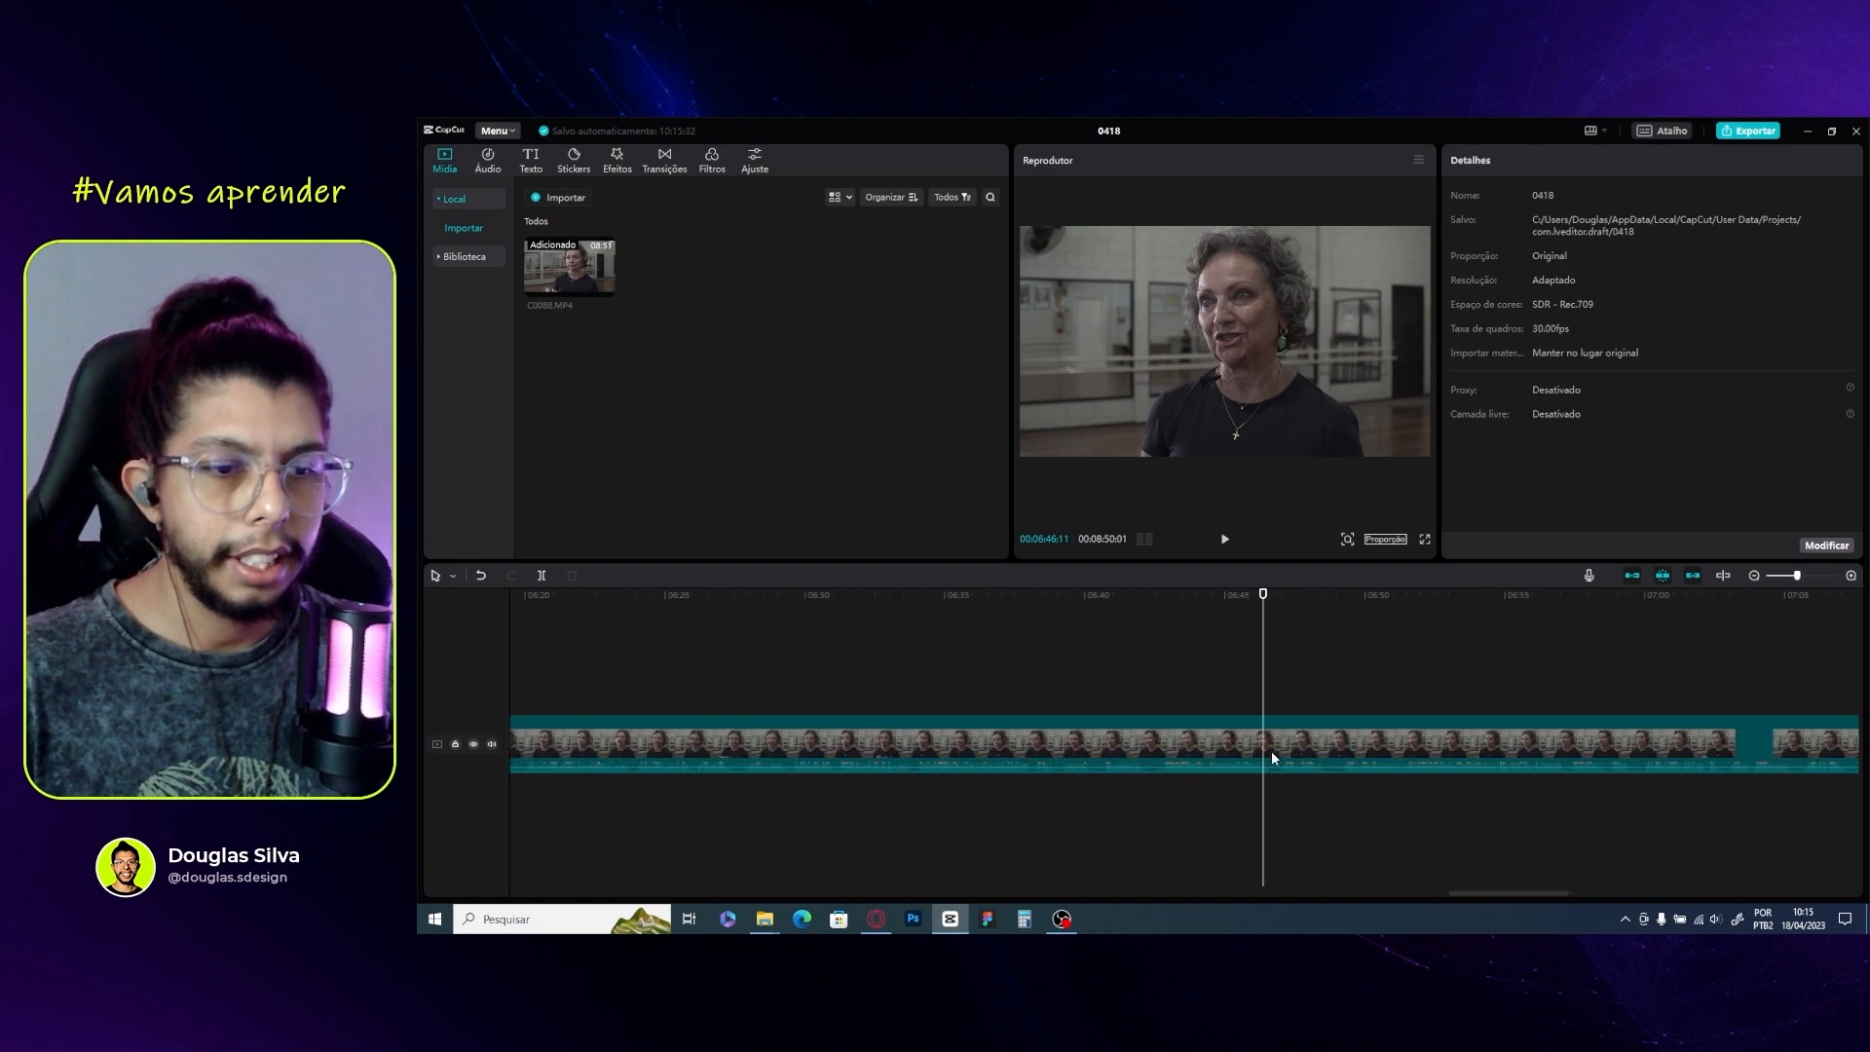
pyautogui.keyDown('alt'); pyautogui.scroll(-3, 1105, 713); pyautogui.keyUp('alt')
pyautogui.keyDown('alt'); pyautogui.scroll(-8, 1033, 702); pyautogui.keyUp('alt')
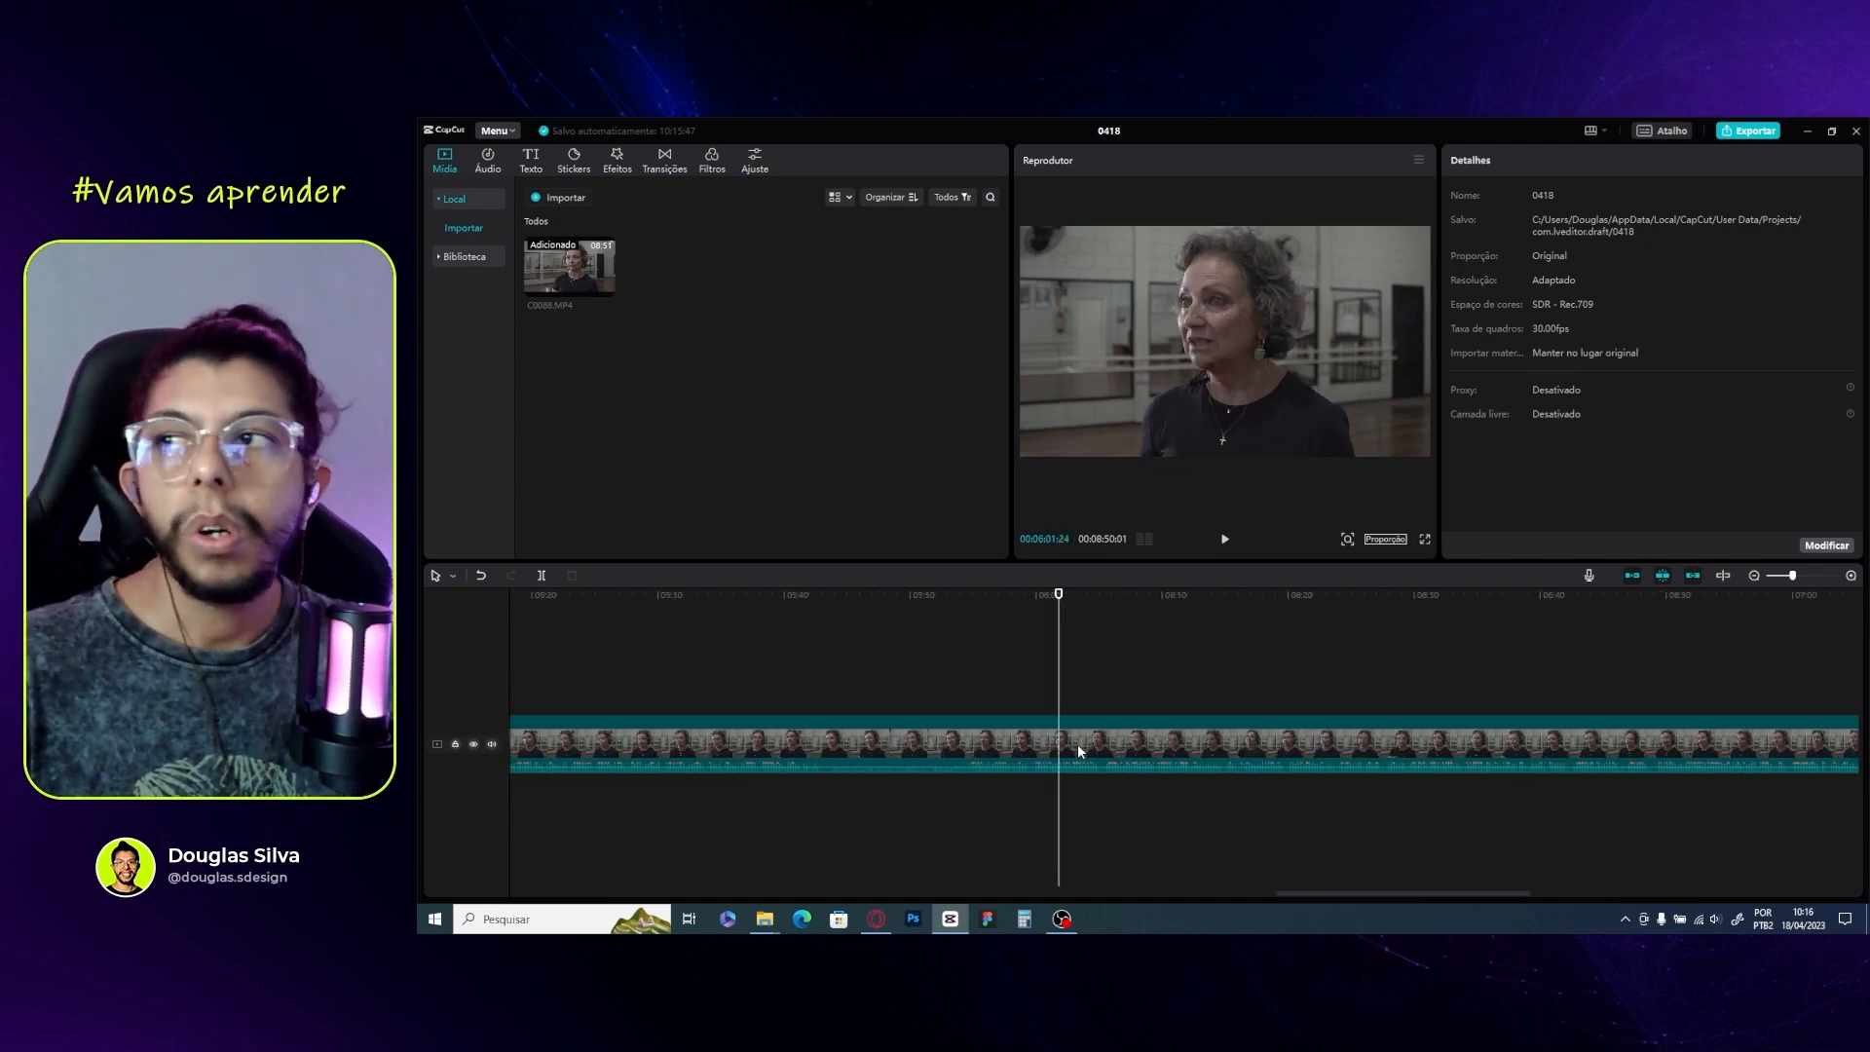
pyautogui.keyDown('ctrl'); pyautogui.scroll(3, 1096, 750); pyautogui.keyUp('ctrl')
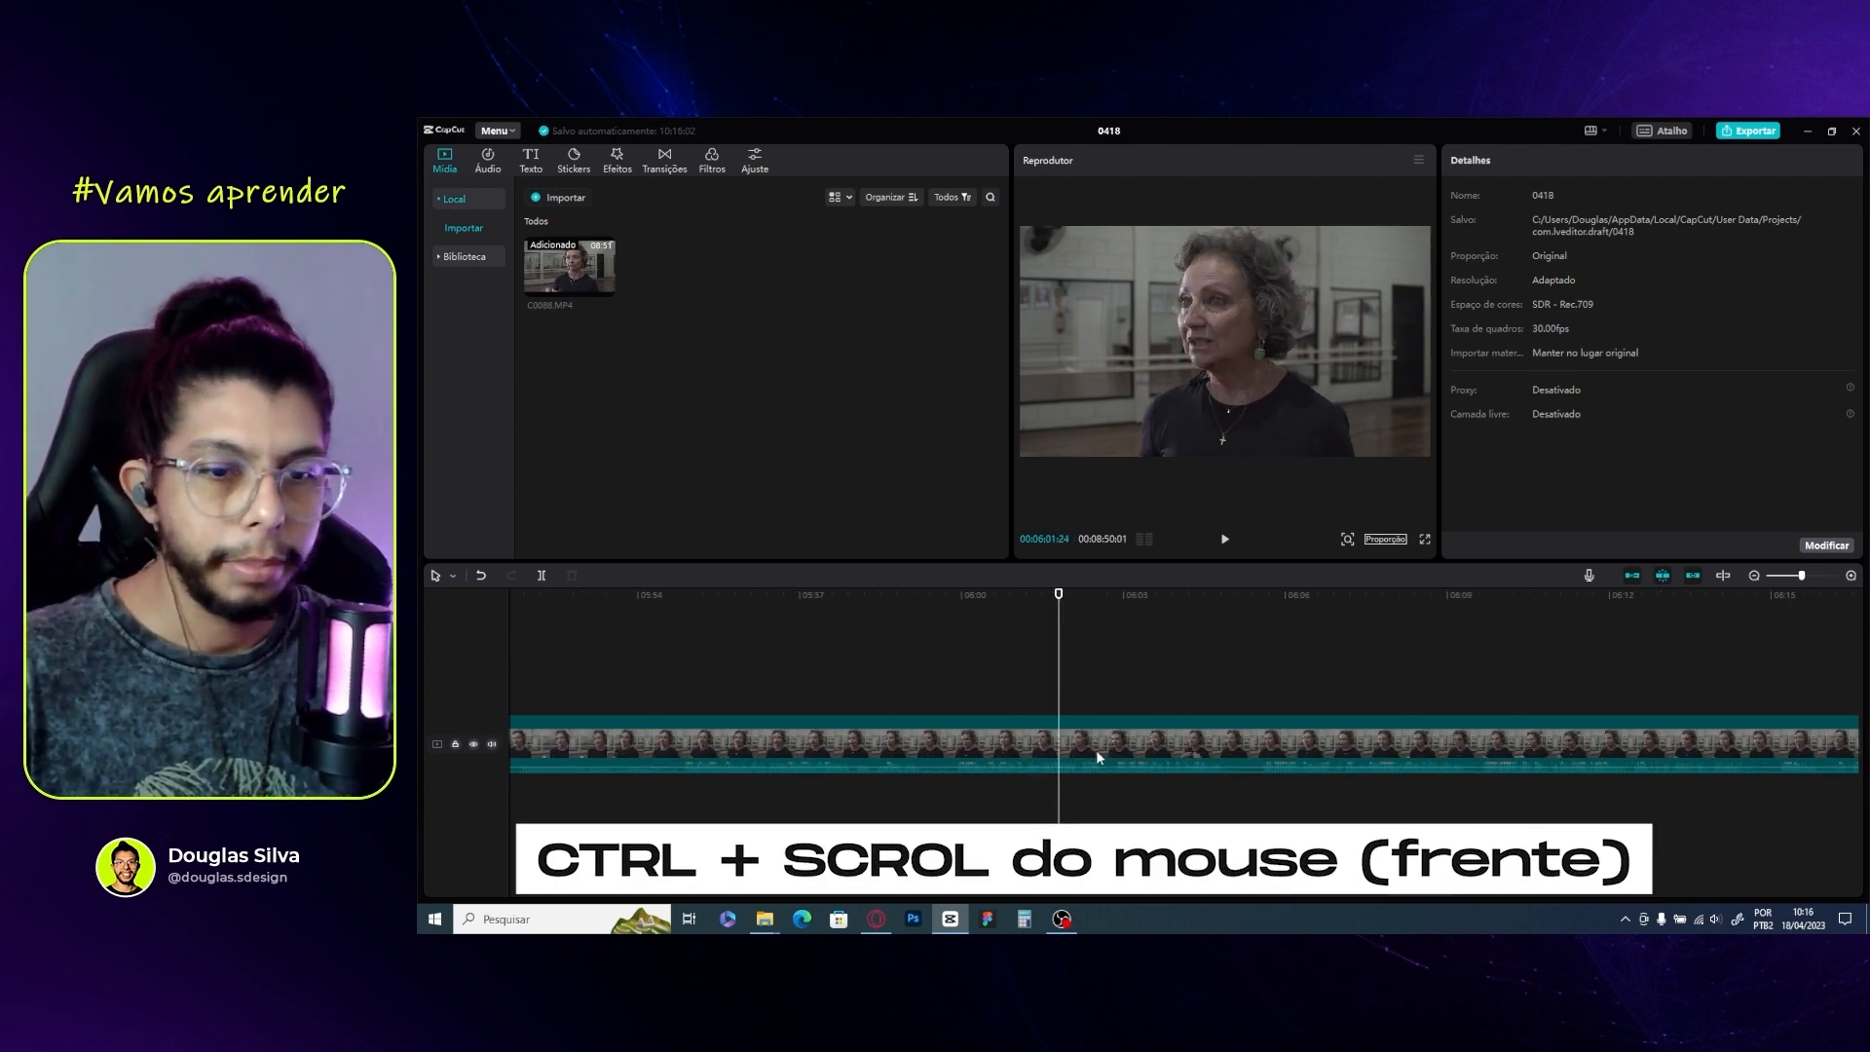
pyautogui.moveTo(1054, 602); pyautogui.dragTo(1112, 596)
pyautogui.keyDown('ctrl'); pyautogui.scroll(2, 1104, 596); pyautogui.keyUp('ctrl')
pyautogui.click(1100, 591)
pyautogui.press('space')
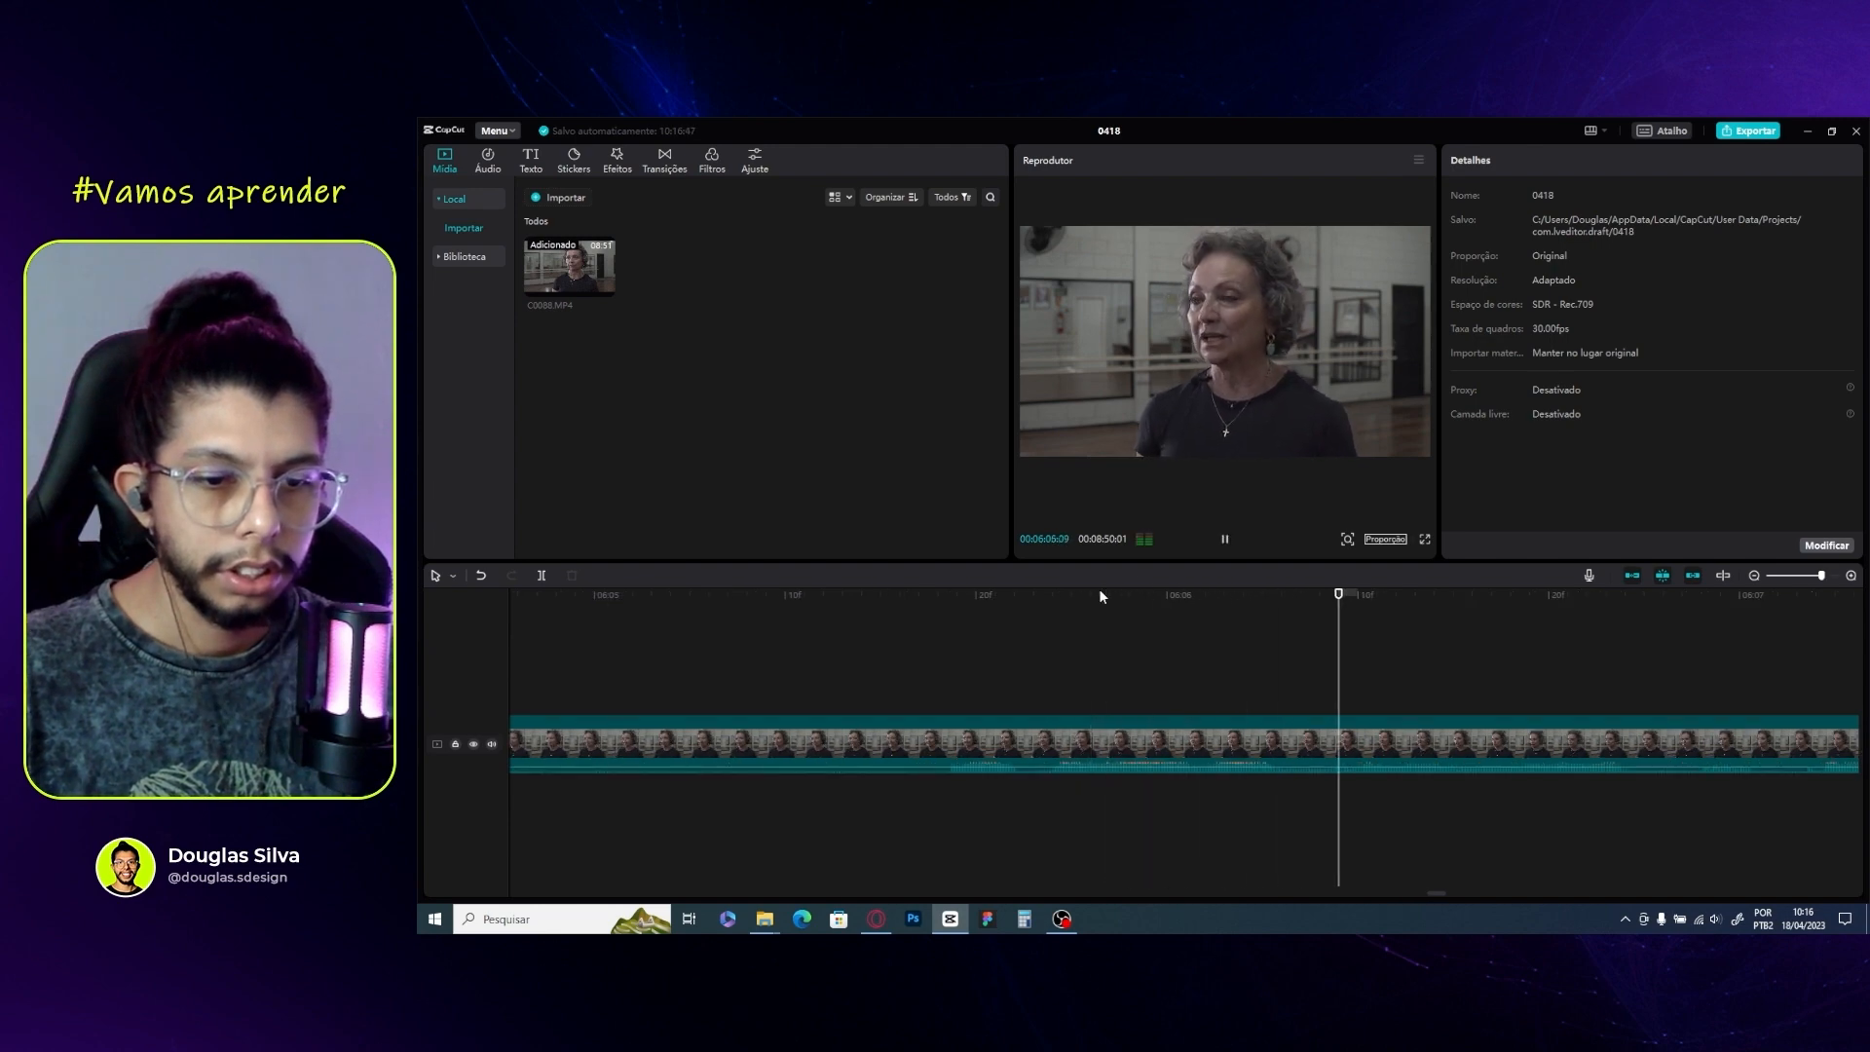
pyautogui.click(1100, 590)
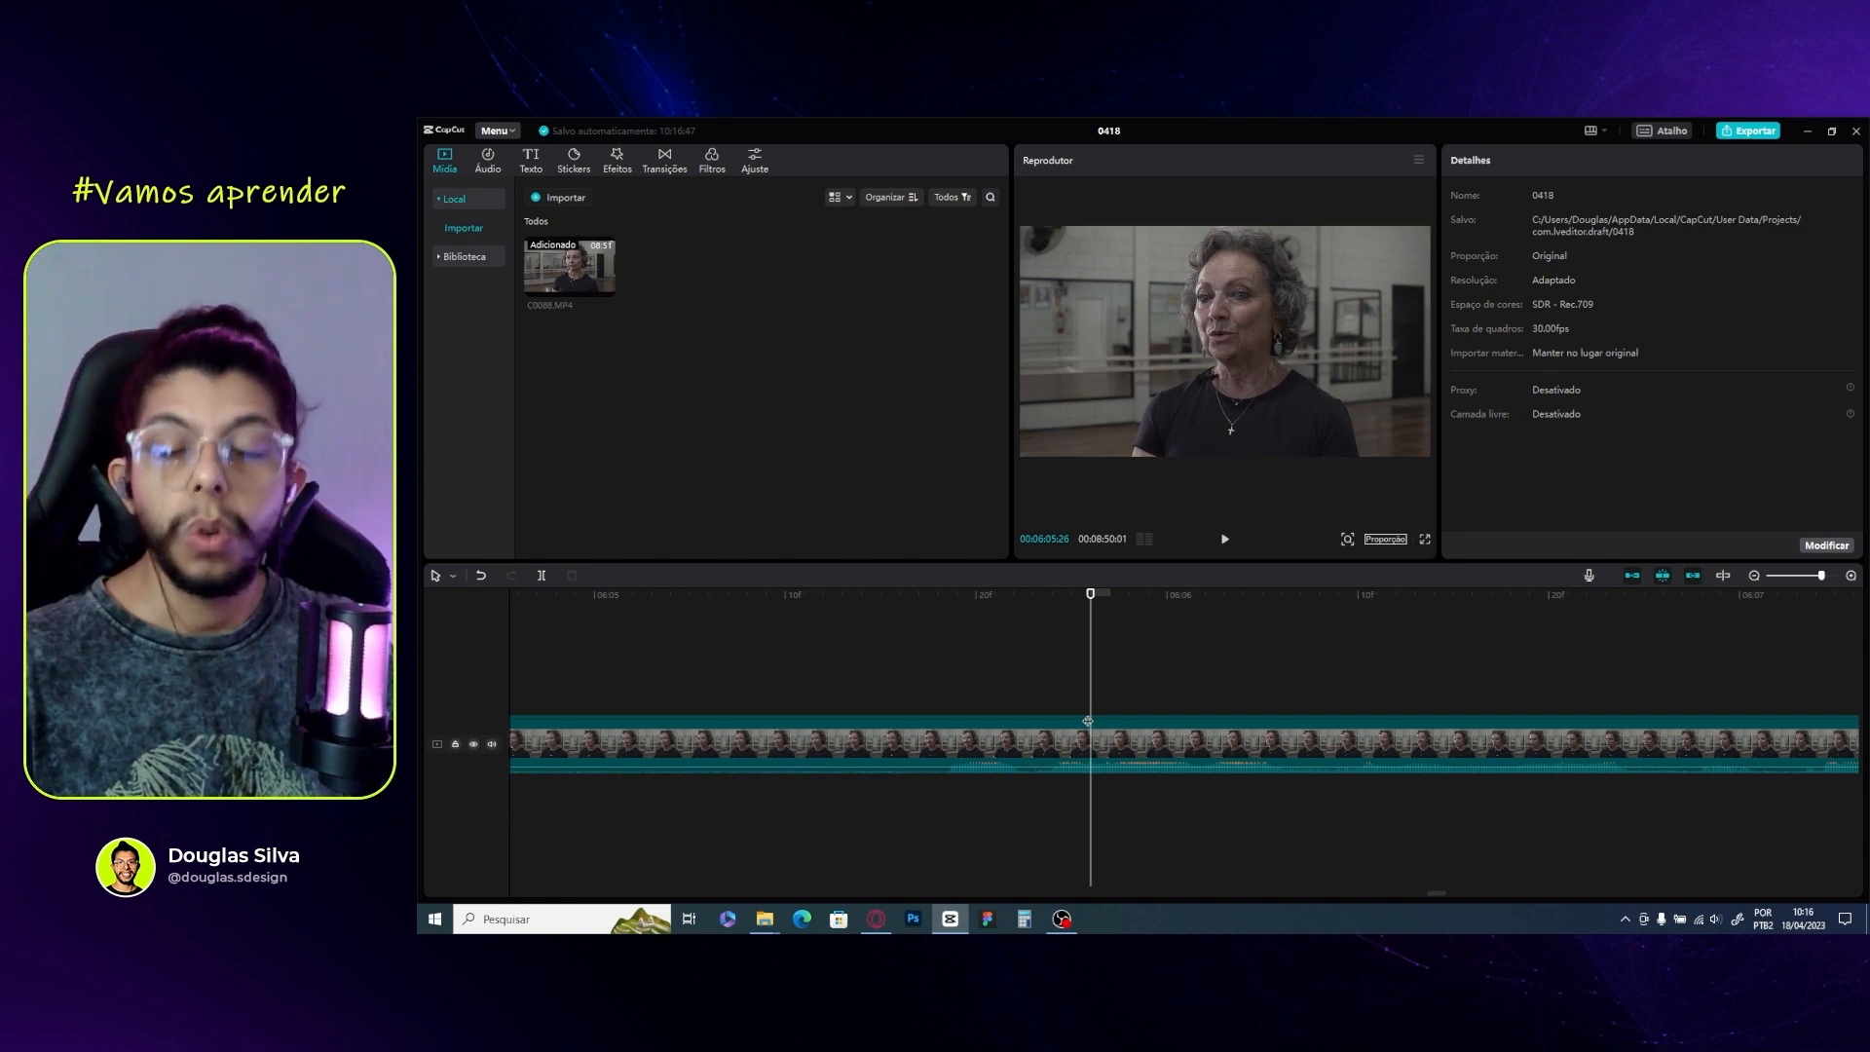
pyautogui.hotkey('ctrl', 'b')
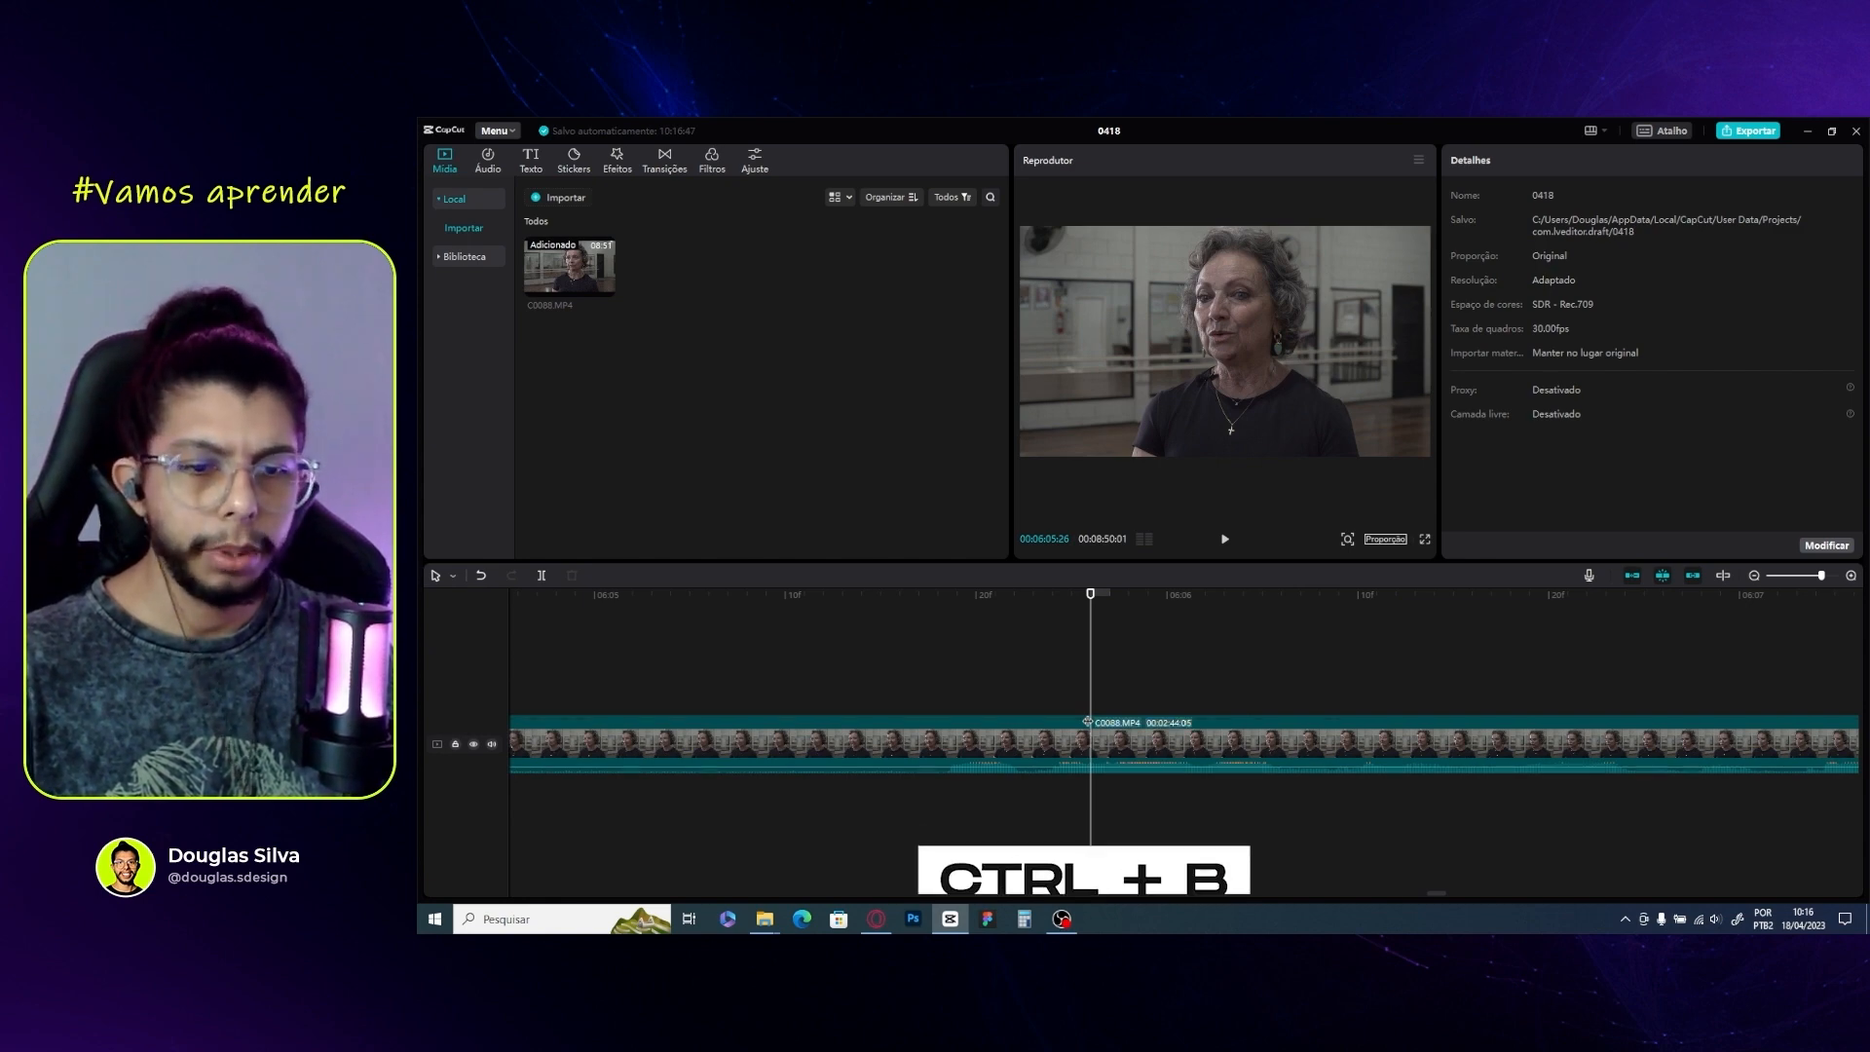
# Check the excerpt's end time in the 18/04 SOCIAL document and split the clip at 00:07:10:09
pyautogui.hotkey('alt', 'Tab')
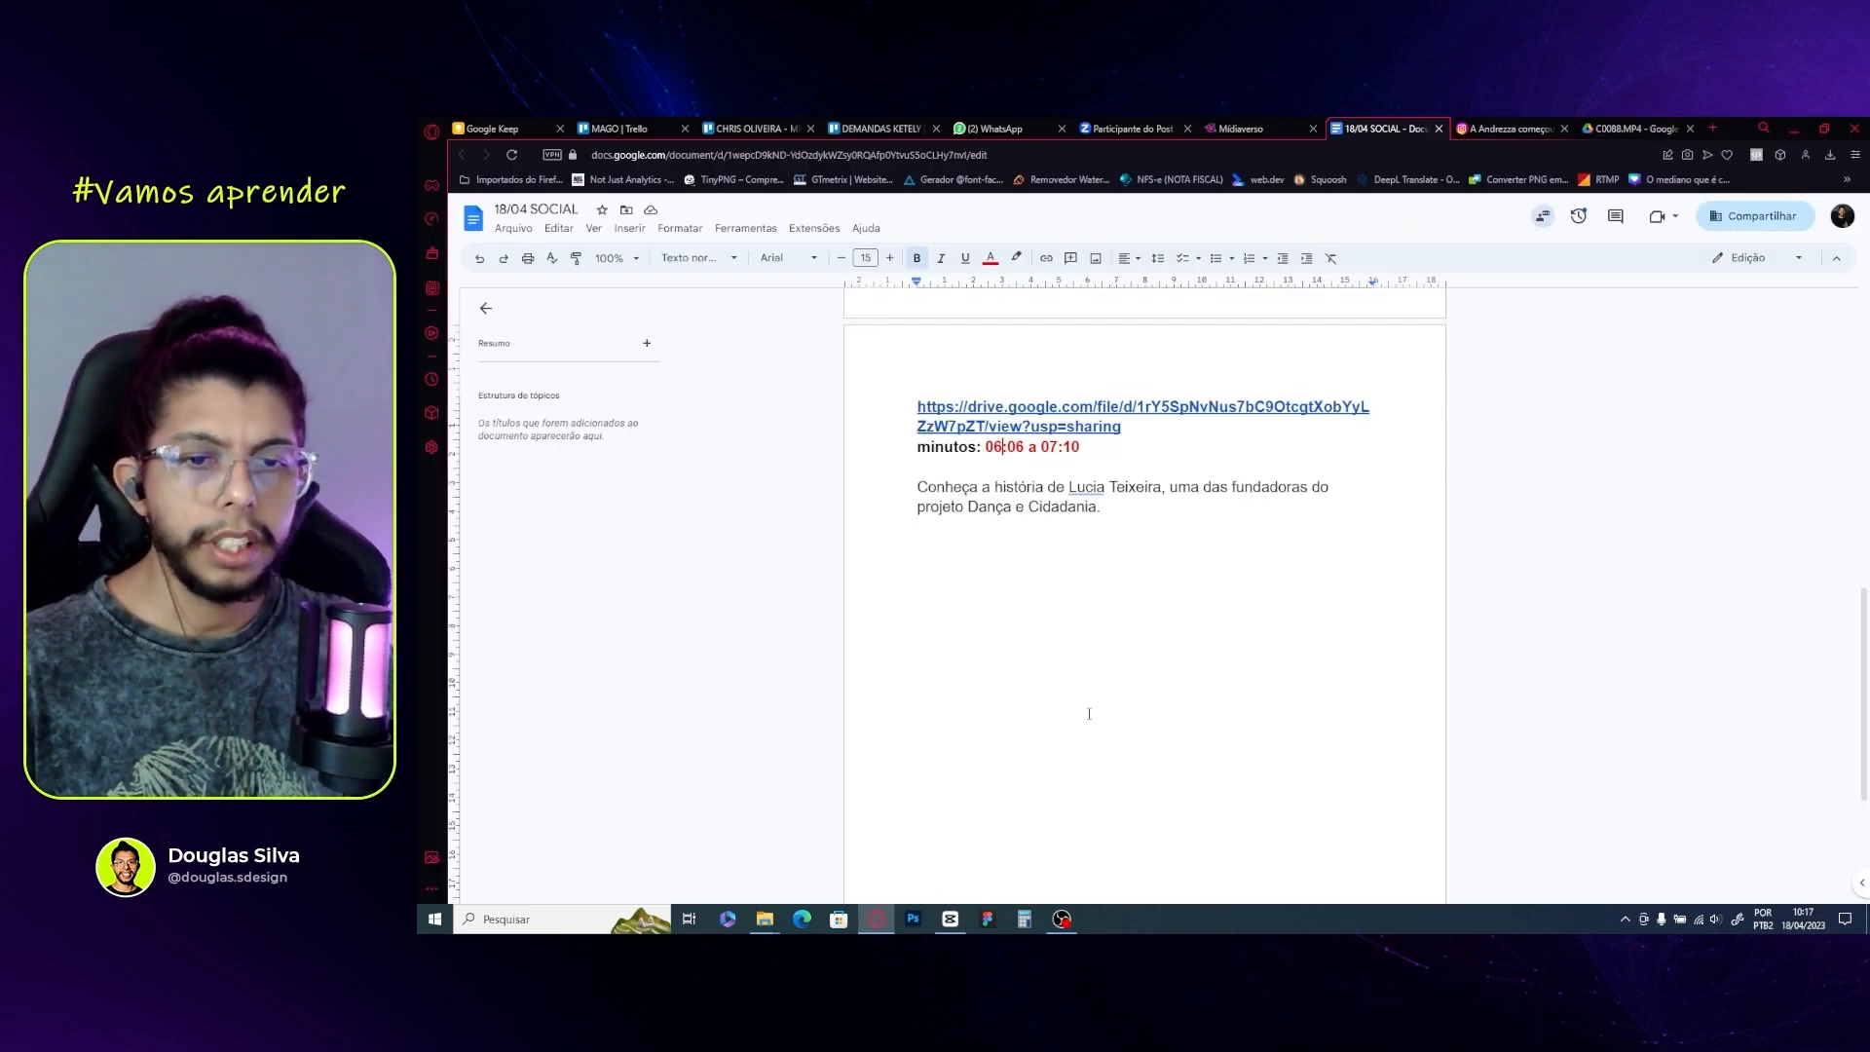
pyautogui.hotkey('alt', 'Tab')
pyautogui.press('space')
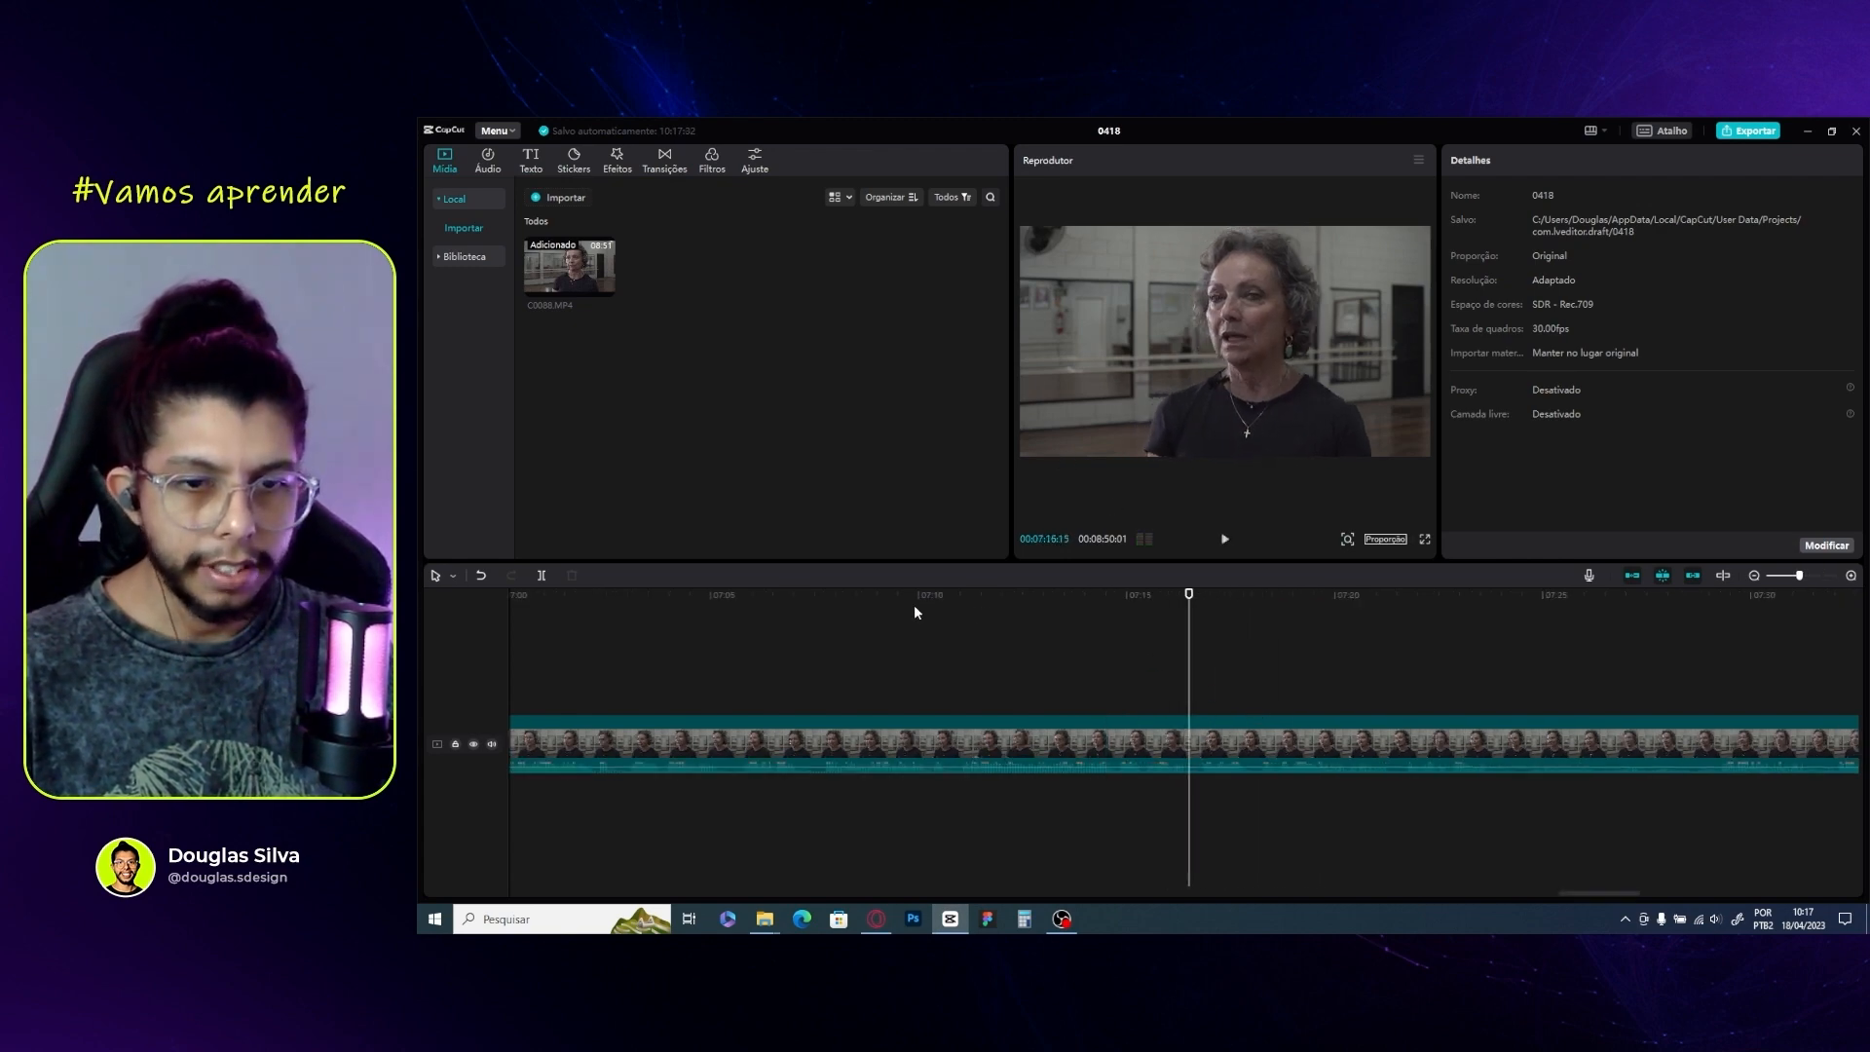
pyautogui.click(861, 610)
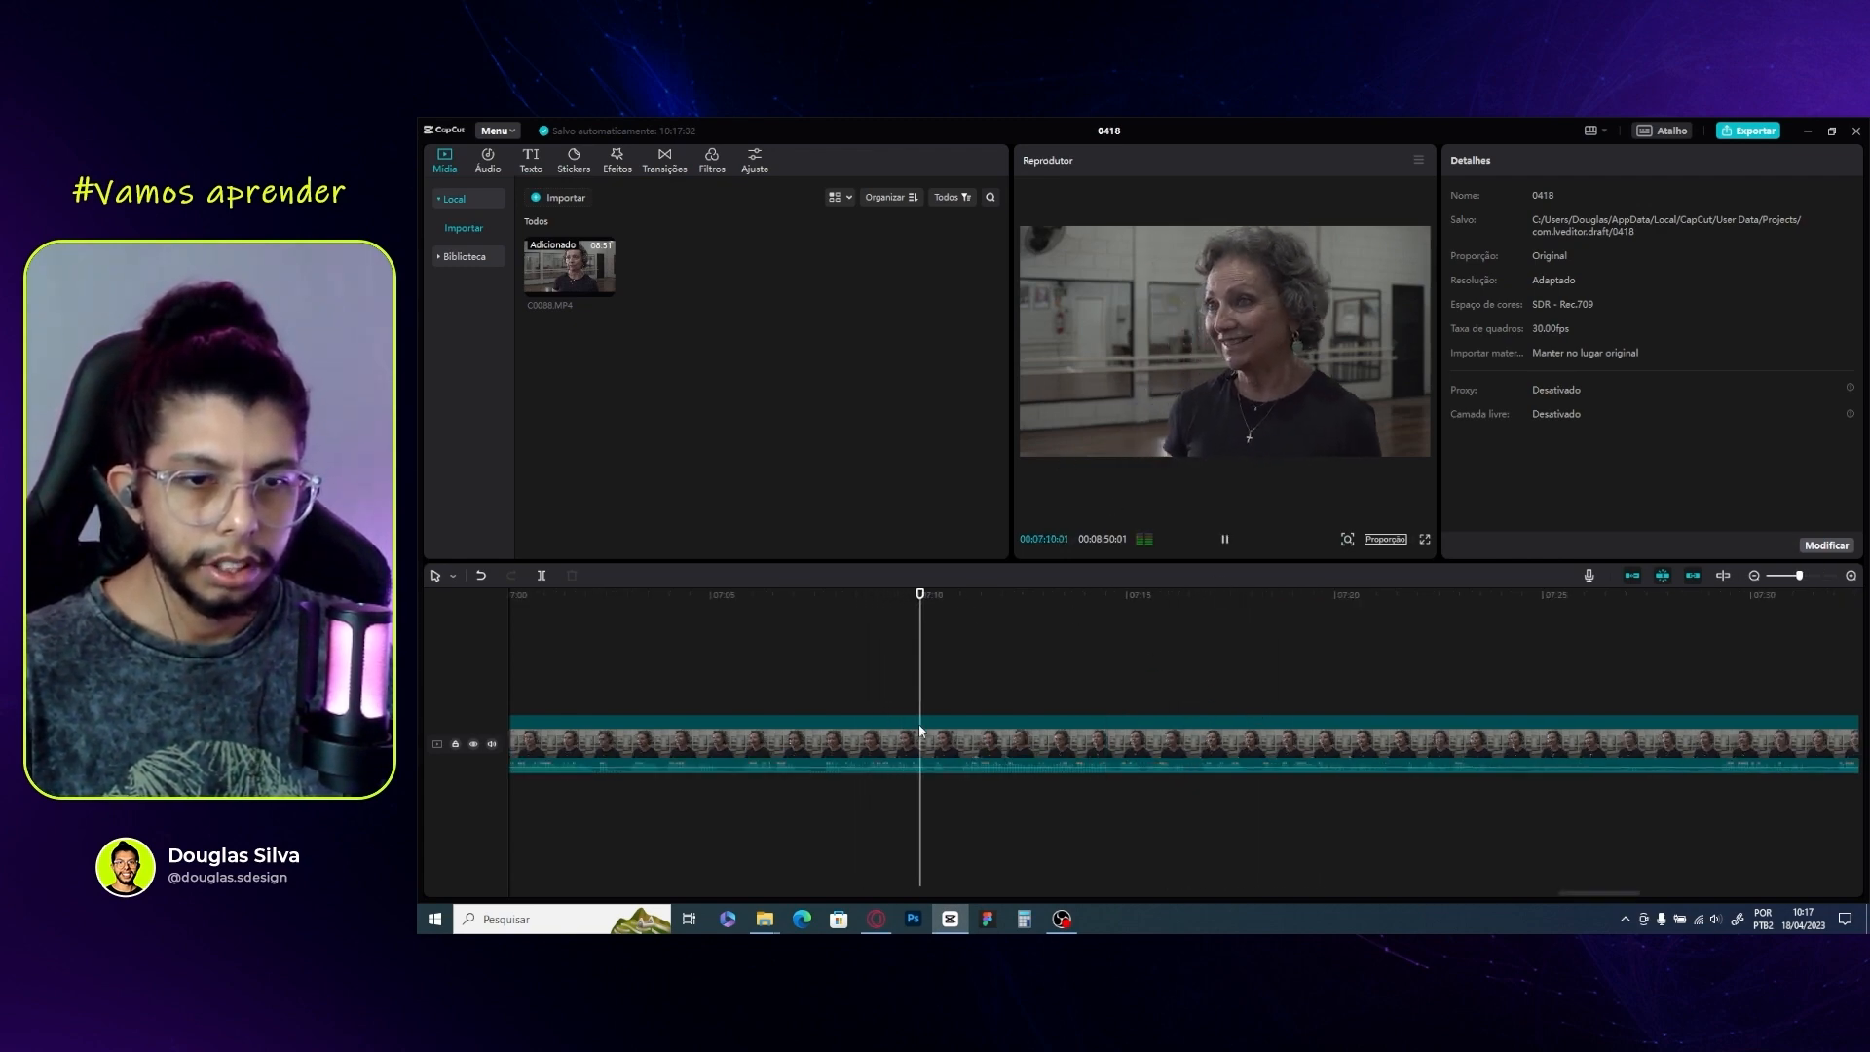
pyautogui.scroll(2, 1028, 792)
pyautogui.click(928, 608)
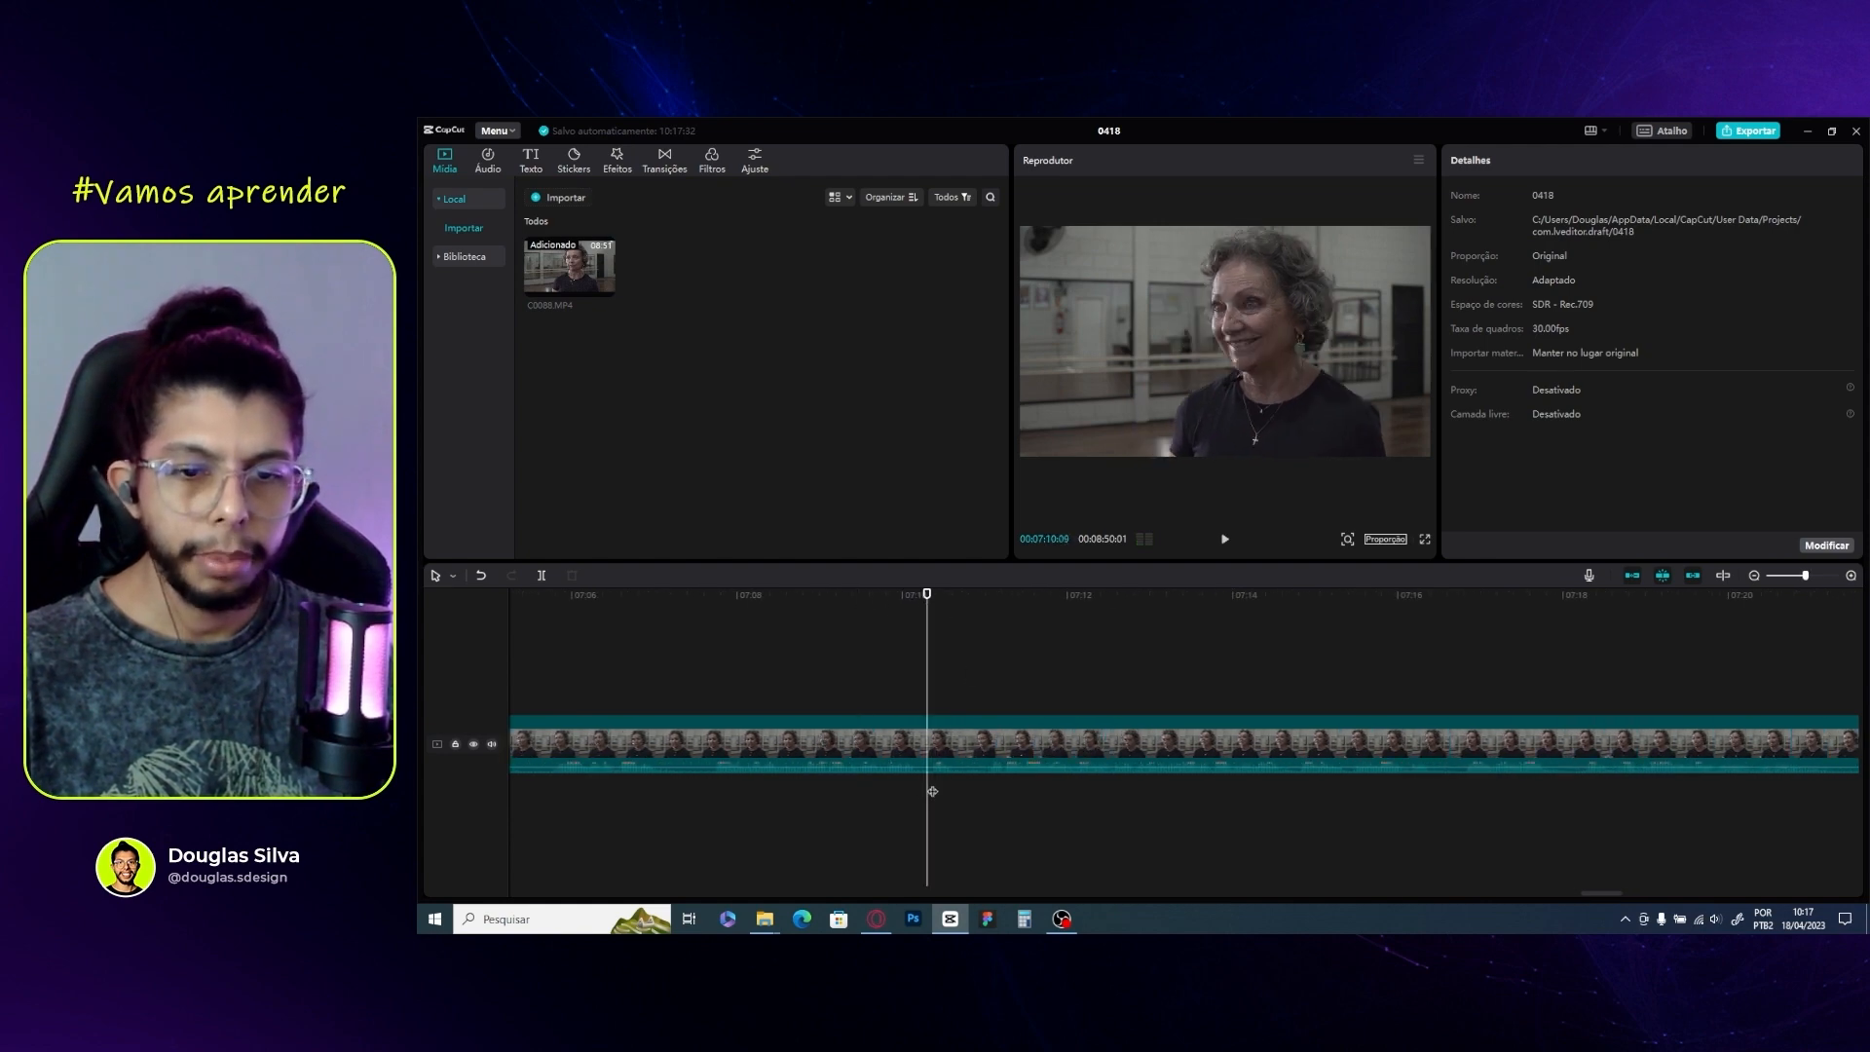
pyautogui.scroll(1, 923, 780)
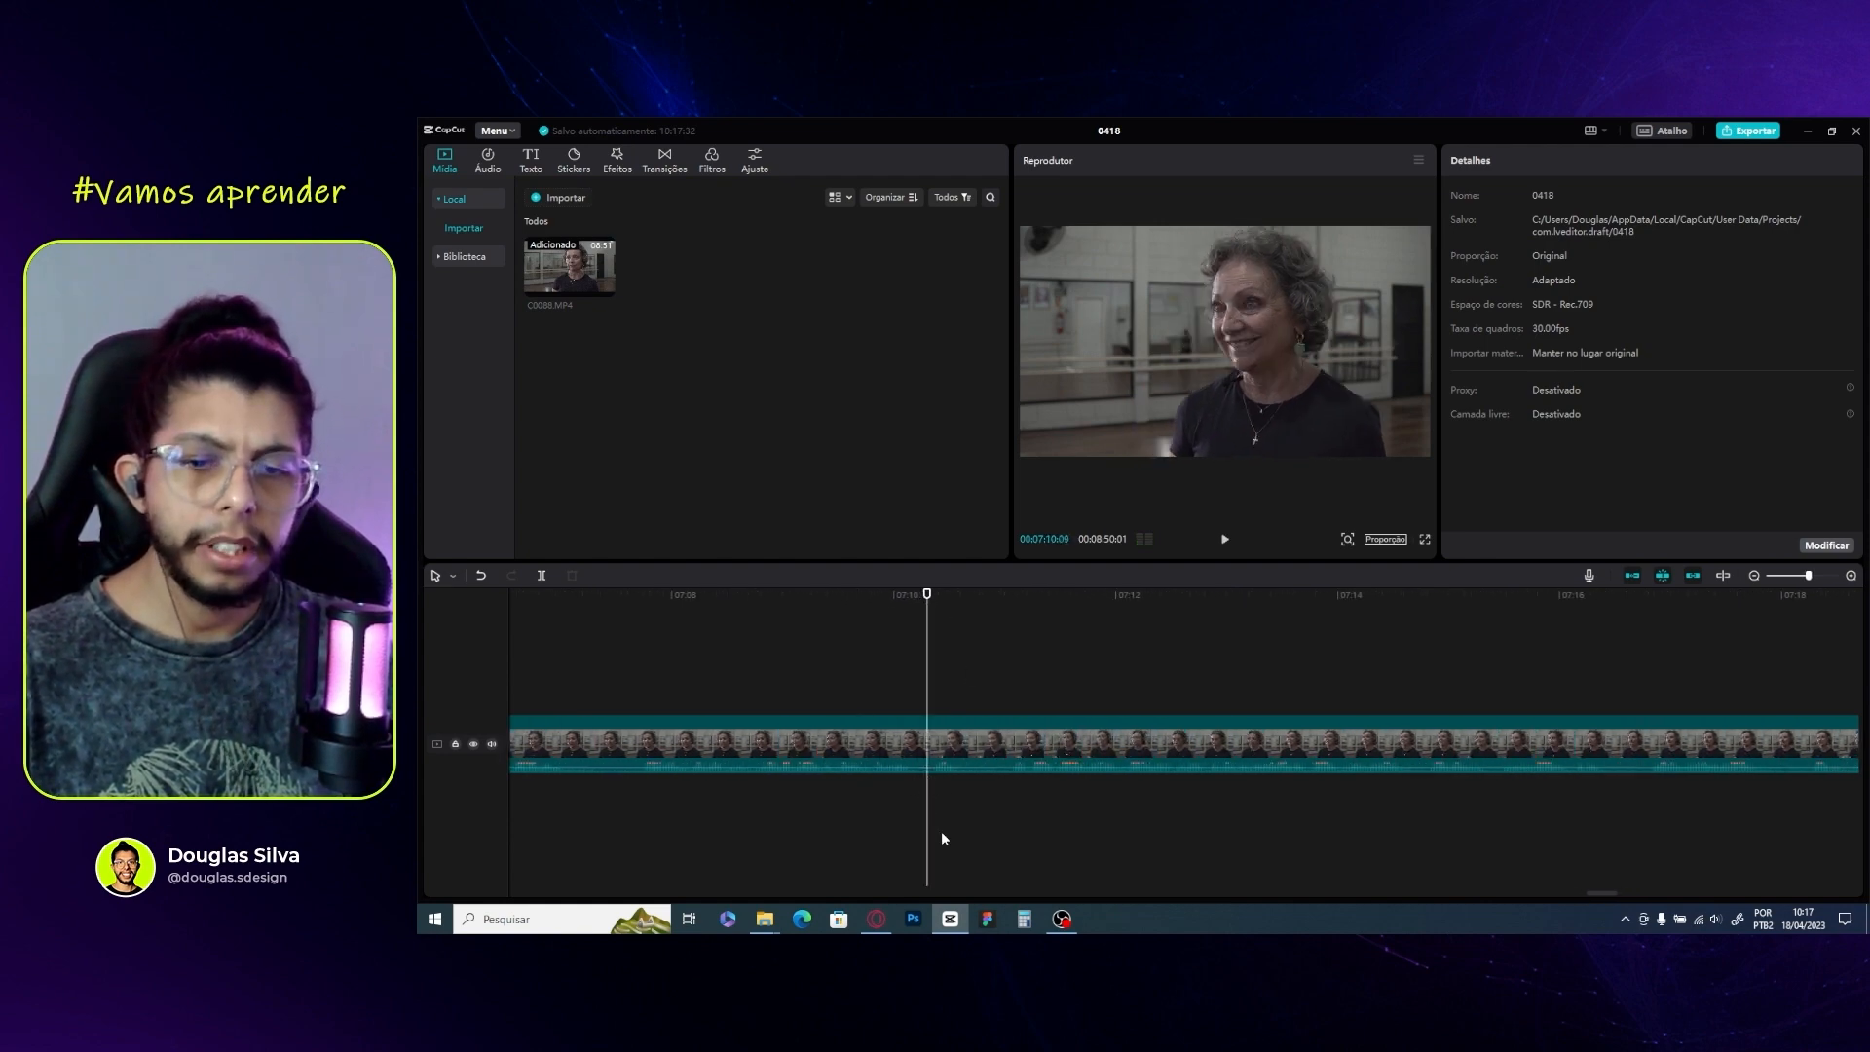
pyautogui.click(928, 734)
pyautogui.hotkey('ctrl', 'b')
# Delete the segments after and before the requested excerpt, keeping only the middle piece of C0088.MP4
pyautogui.scroll(-5, 1078, 709)
pyautogui.scroll(5, 1083, 713)
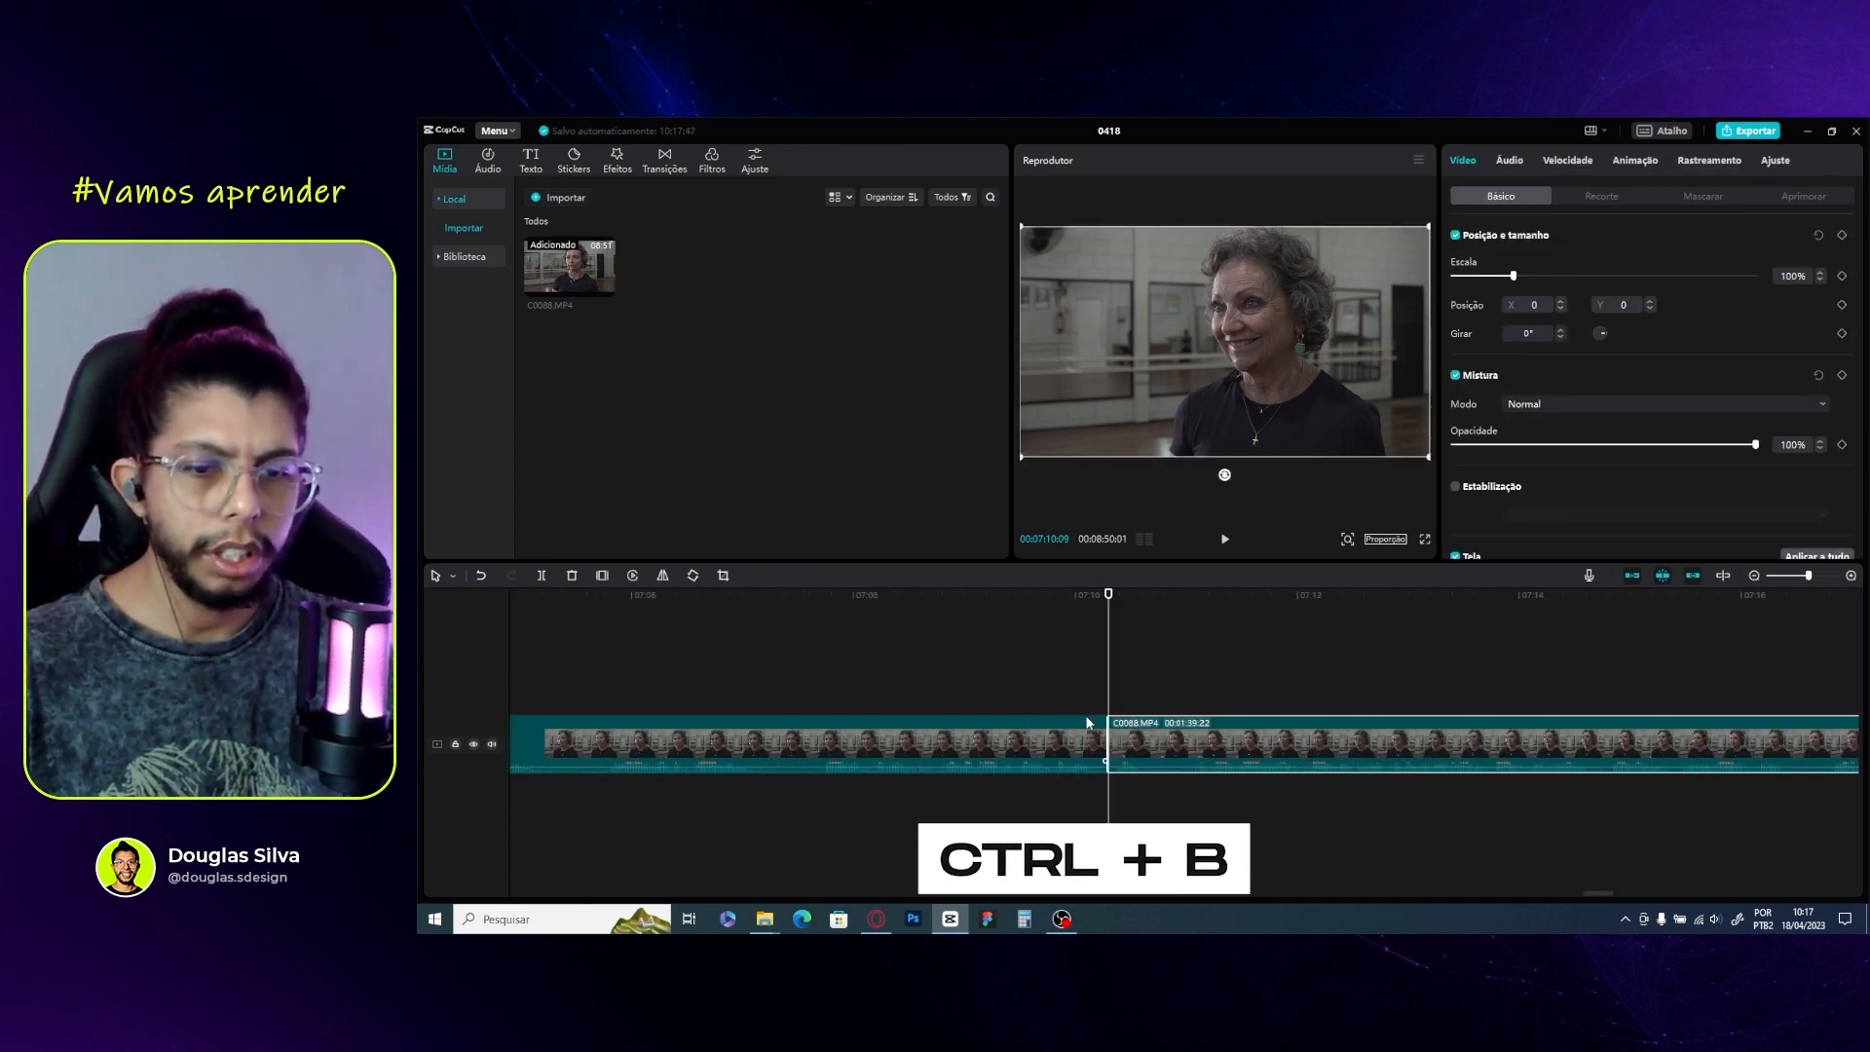
pyautogui.scroll(-1, 1196, 722)
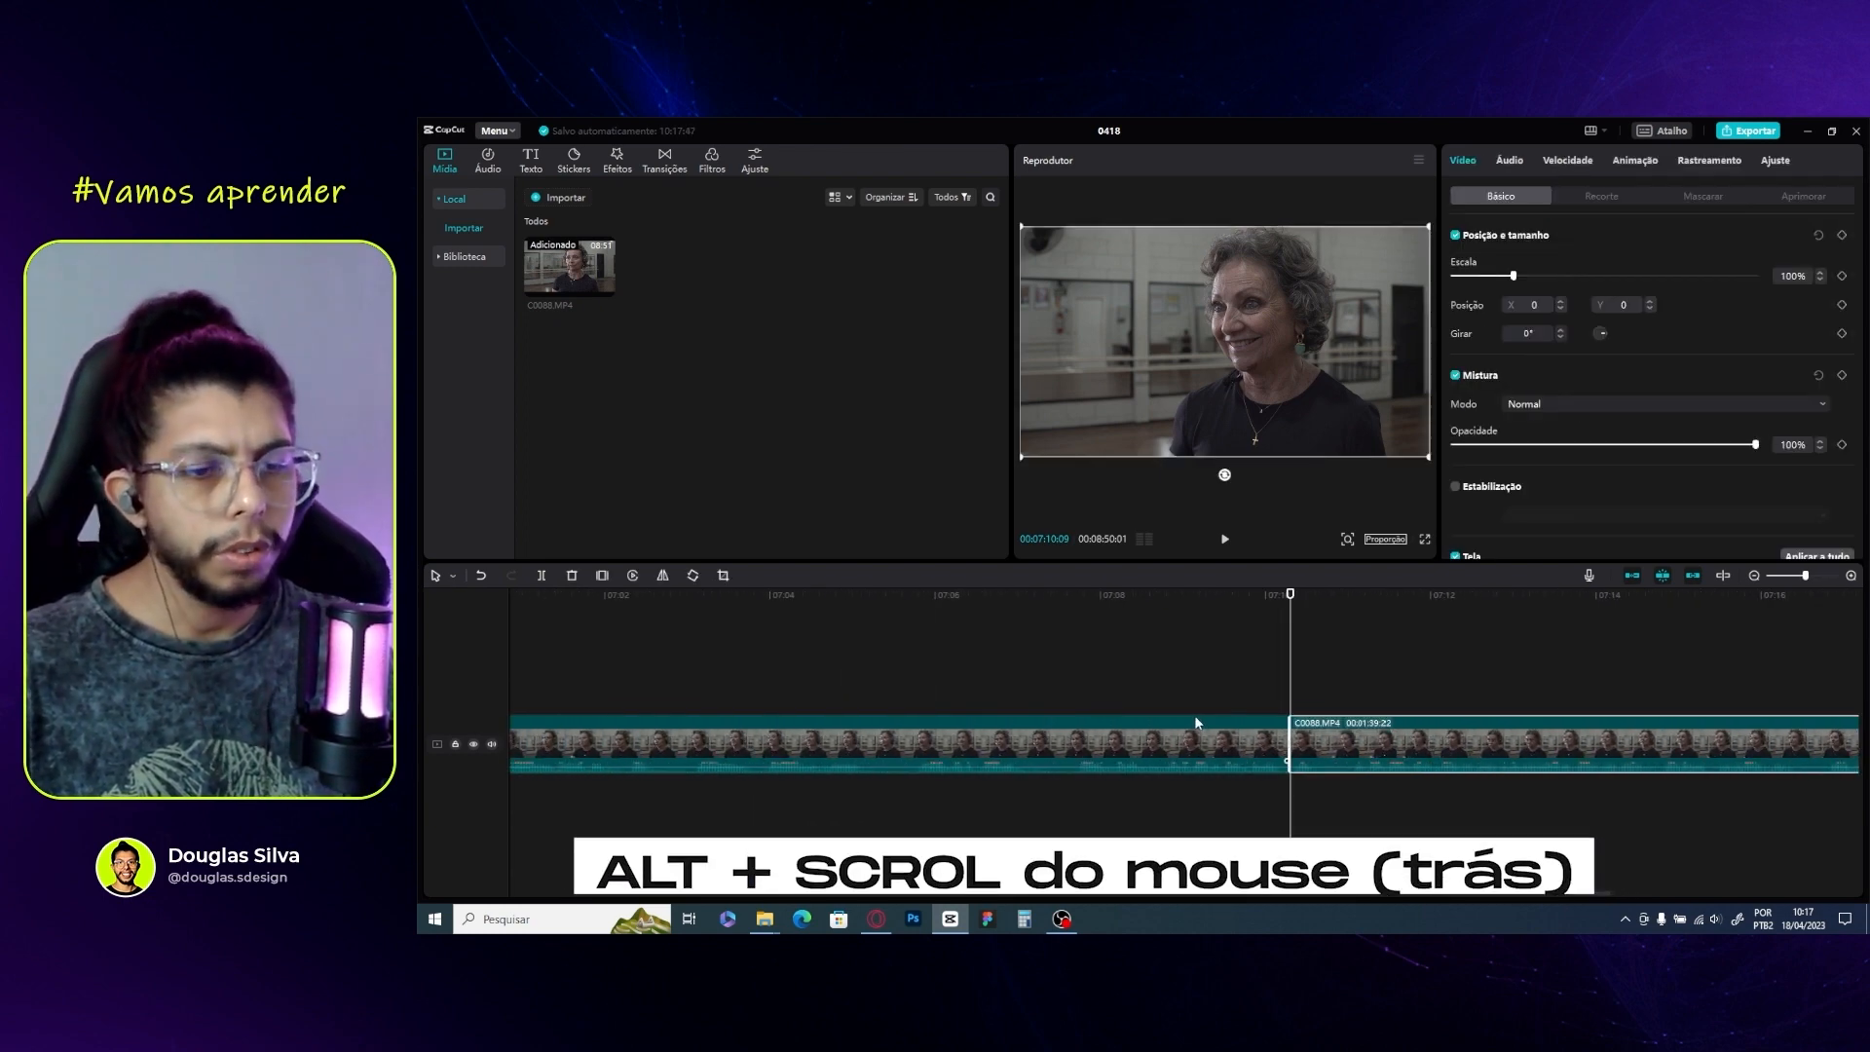
pyautogui.scroll(-1, 1188, 719)
pyautogui.scroll(-5, 1189, 722)
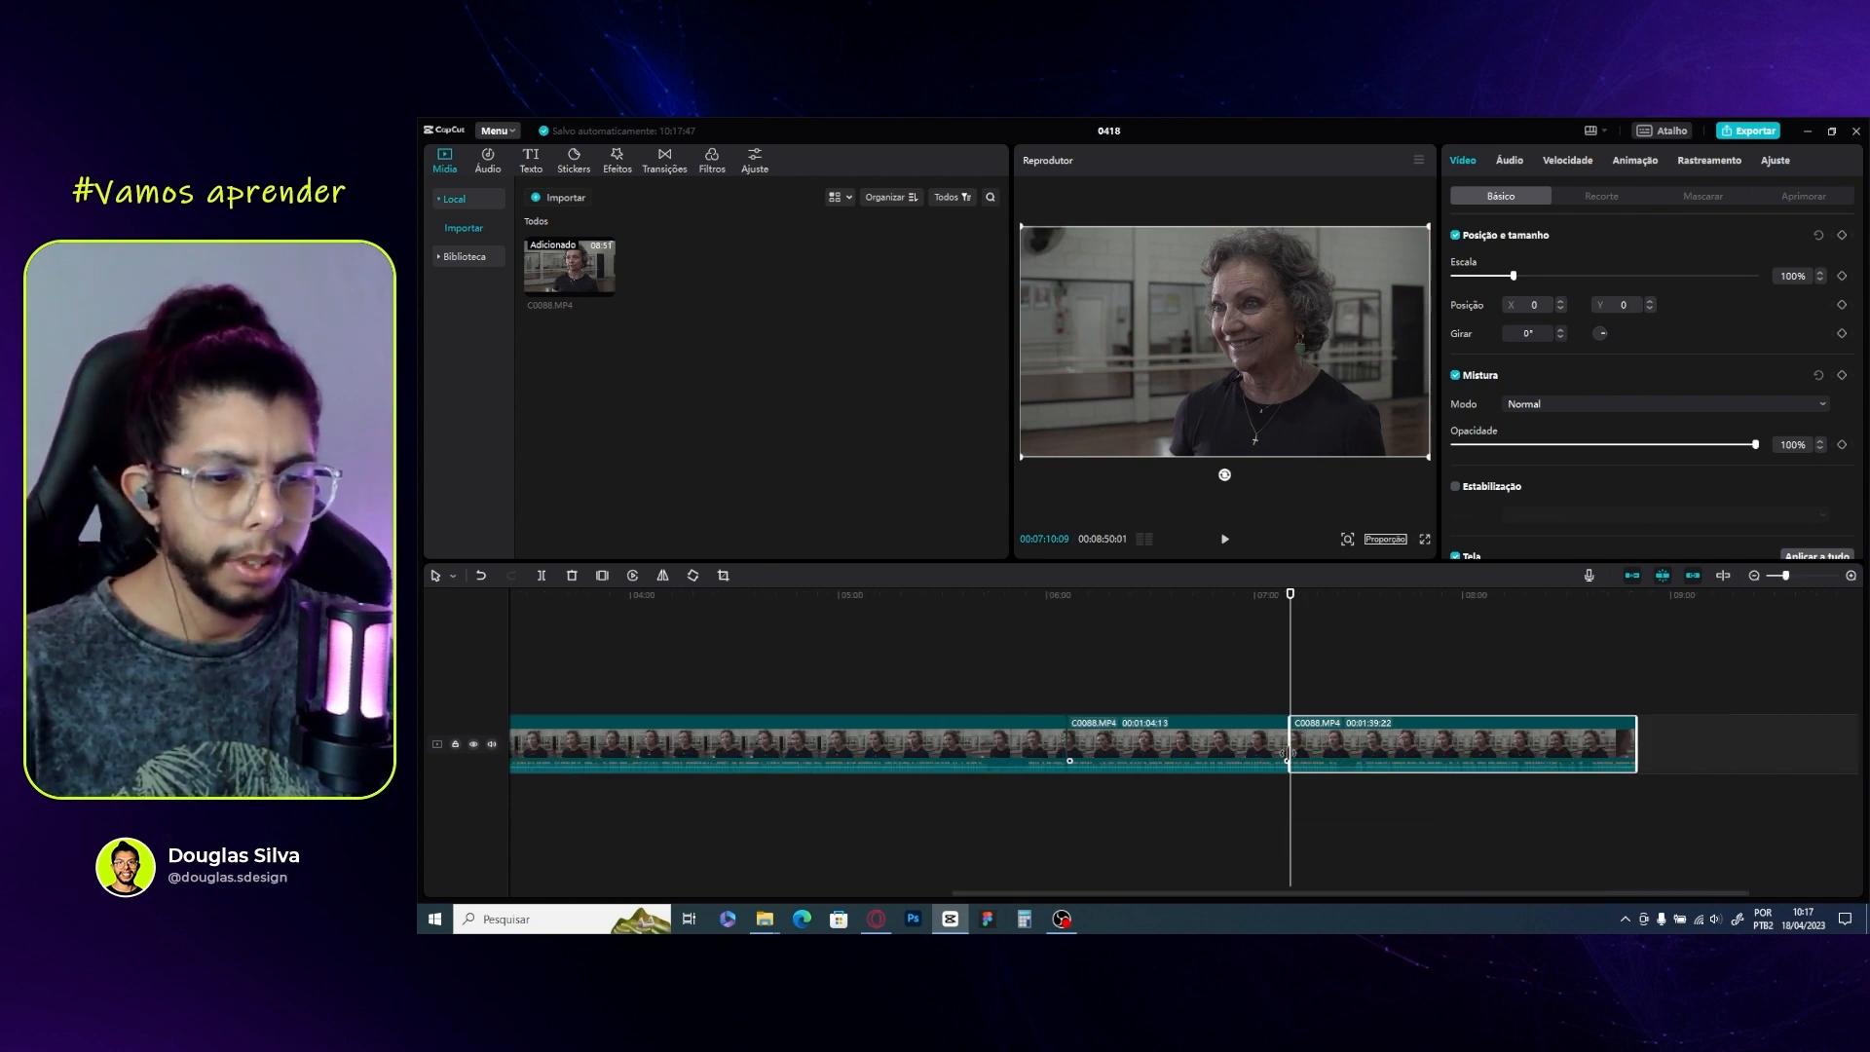
pyautogui.press('Delete')
pyautogui.click(1030, 744)
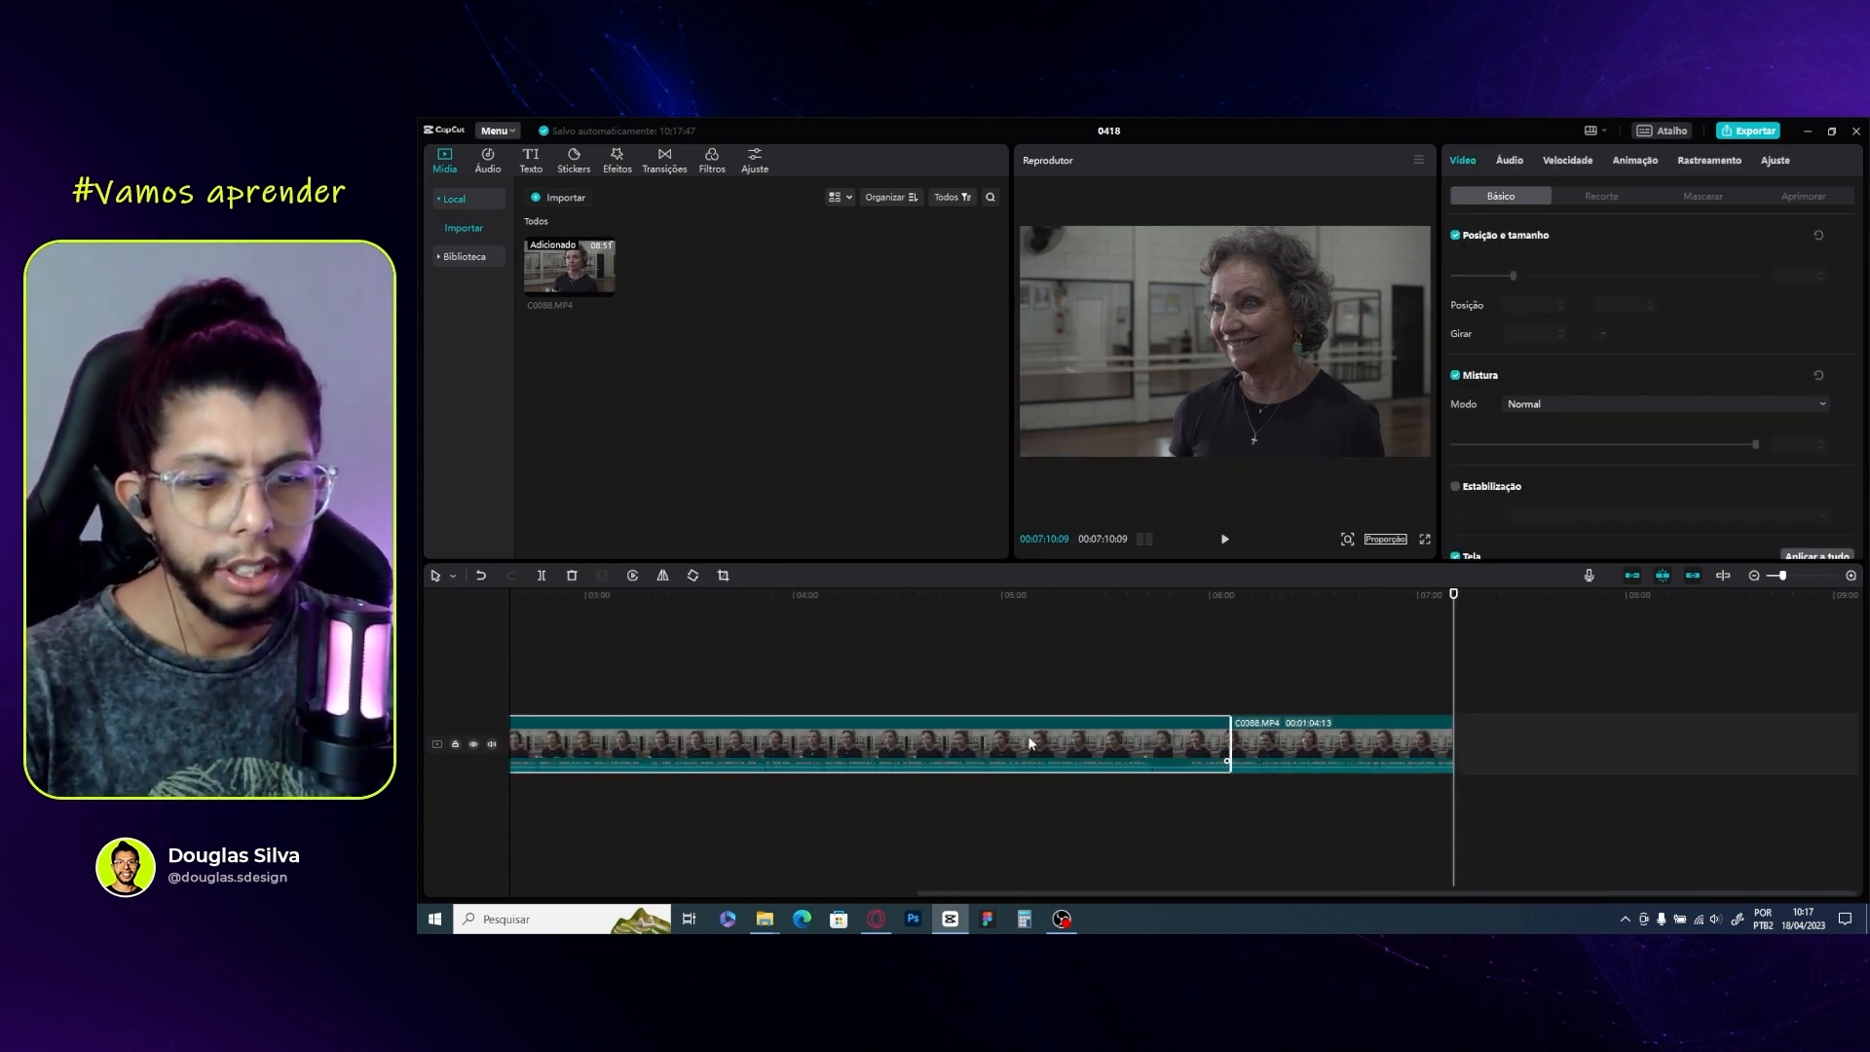
pyautogui.press('Delete')
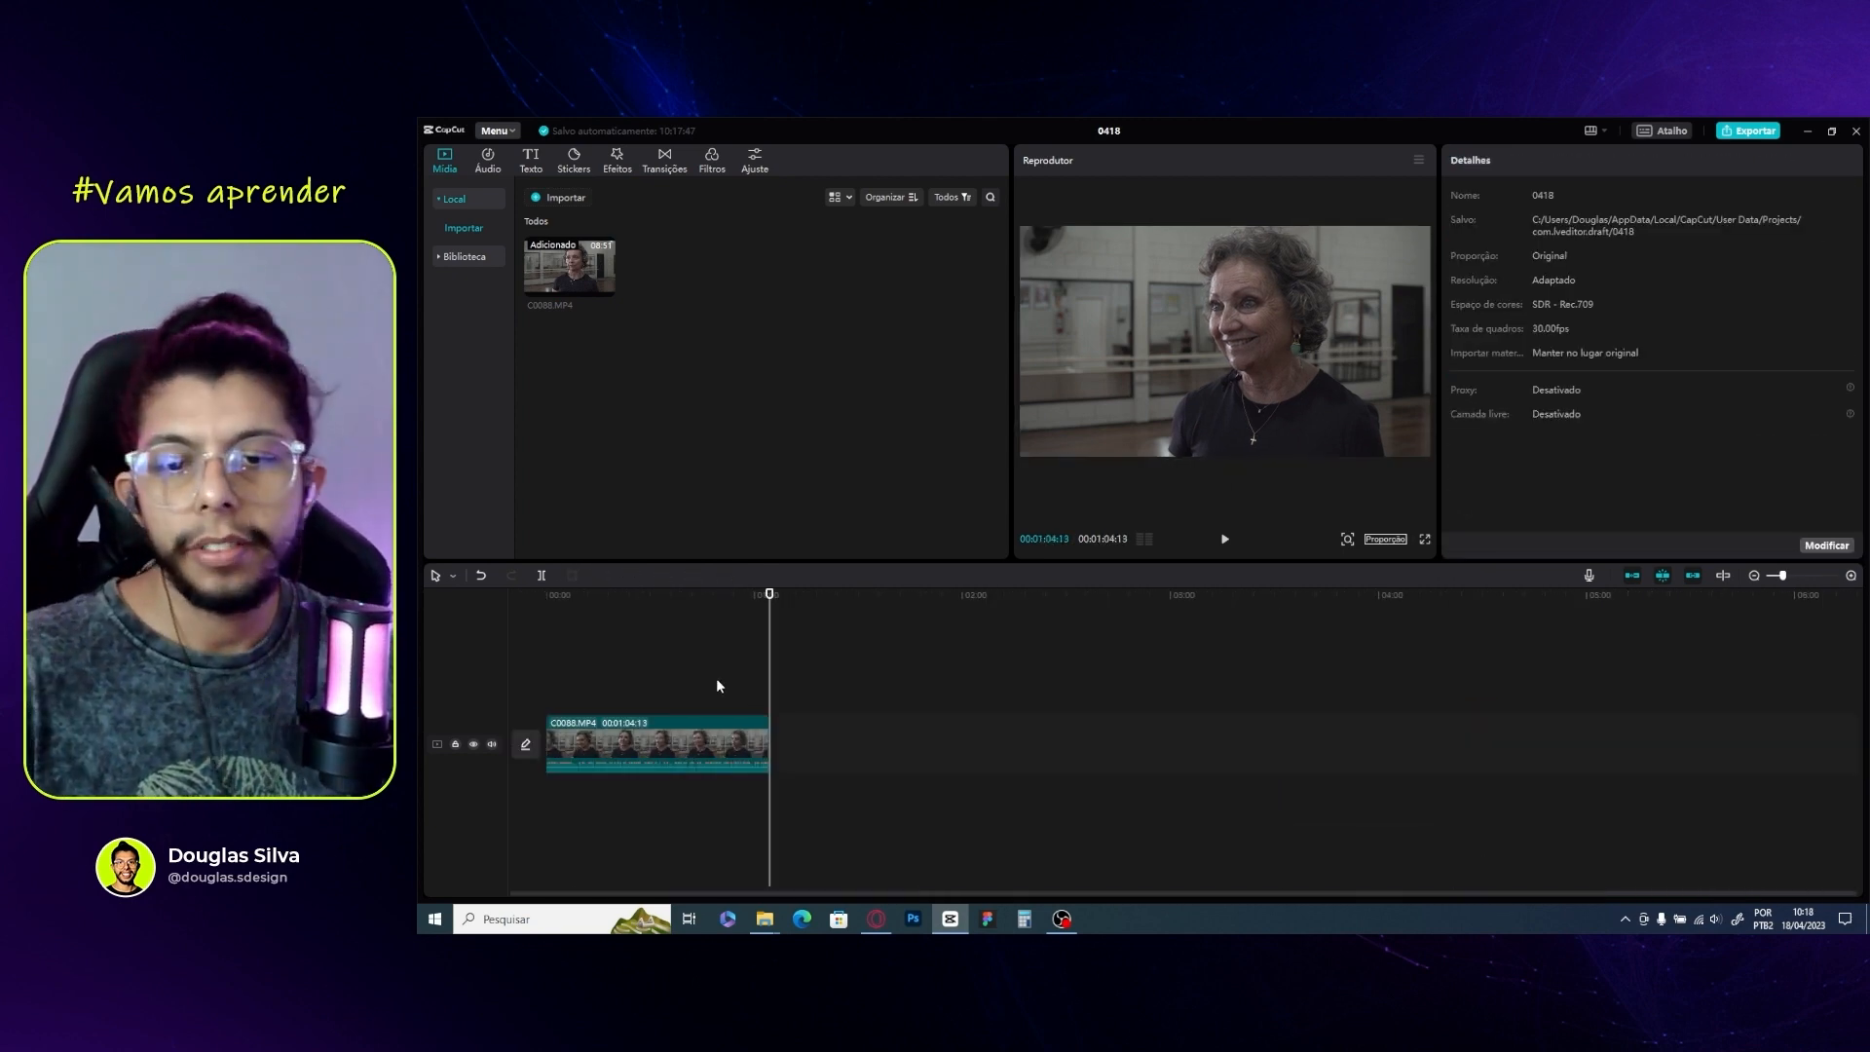
# Return the playhead to the start of the timeline and set the project's aspect ratio to 9:16
pyautogui.moveTo(784, 596); pyautogui.dragTo(546, 596)
pyautogui.scroll(5, 588, 746)
pyautogui.scroll(2, 588, 746)
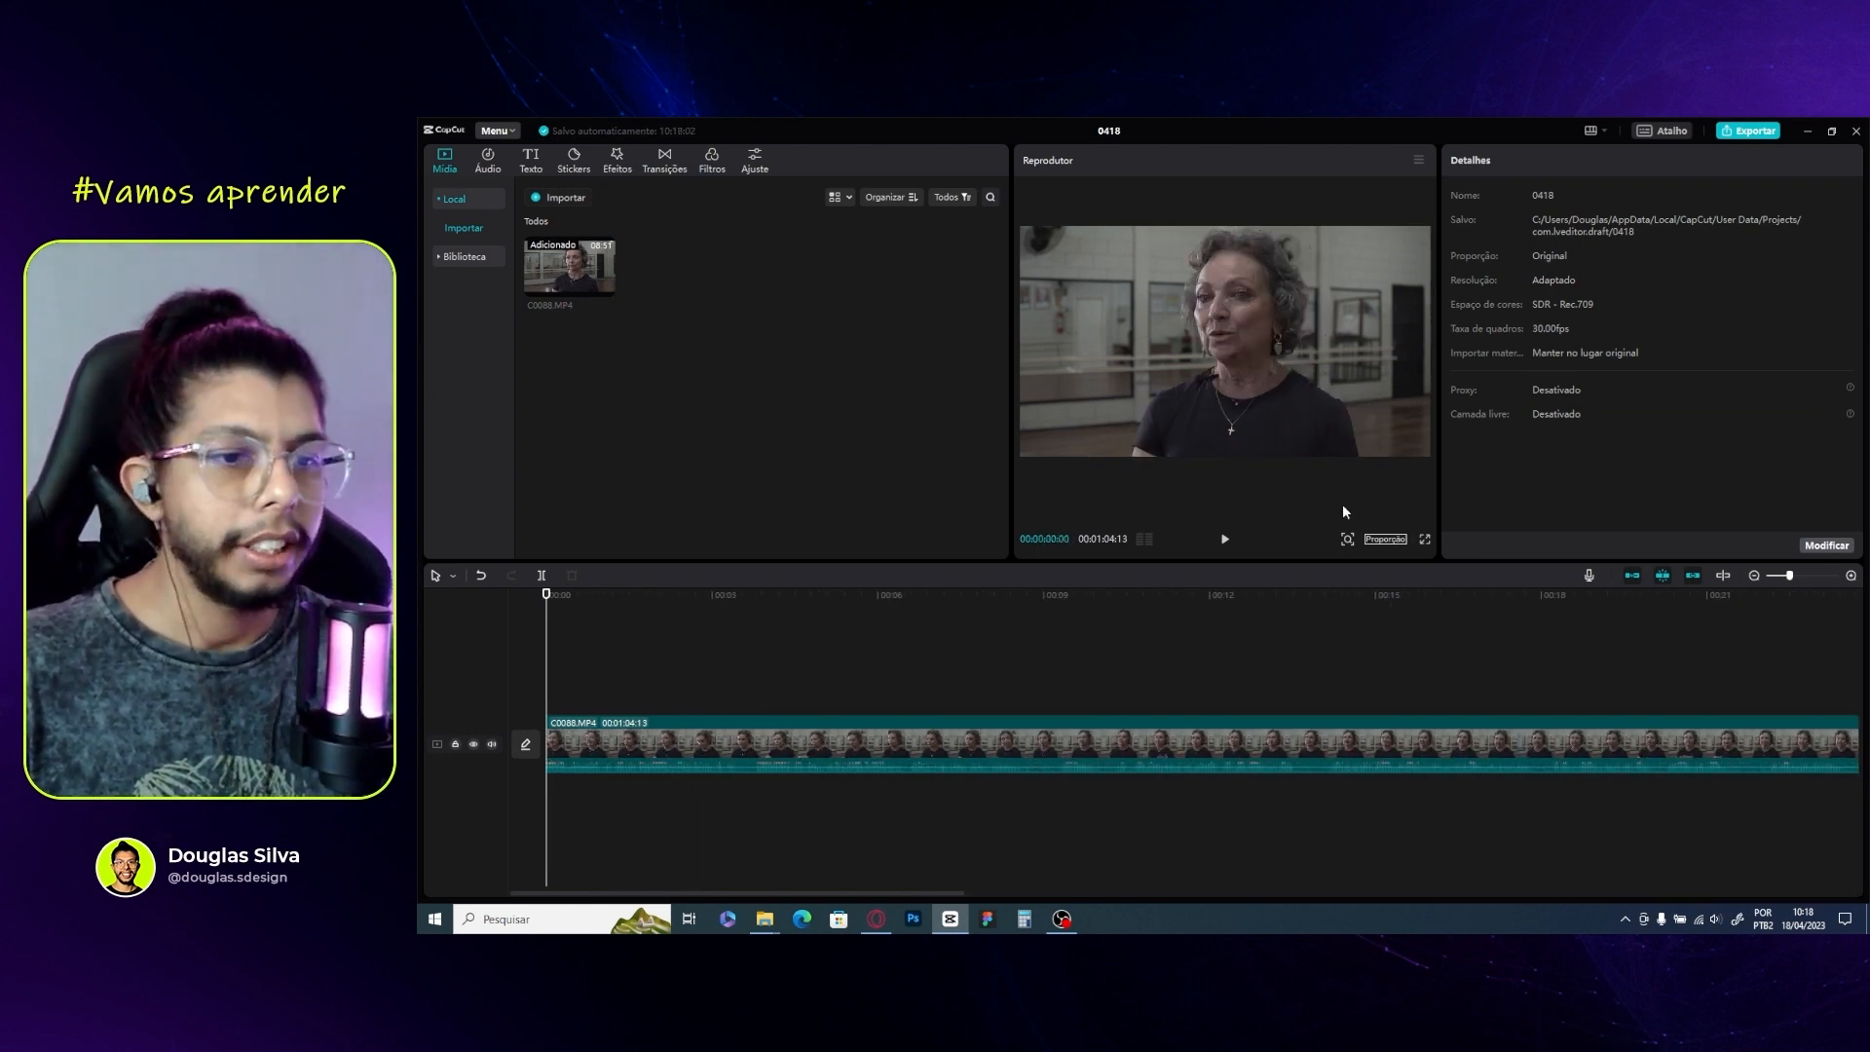
pyautogui.click(1383, 538)
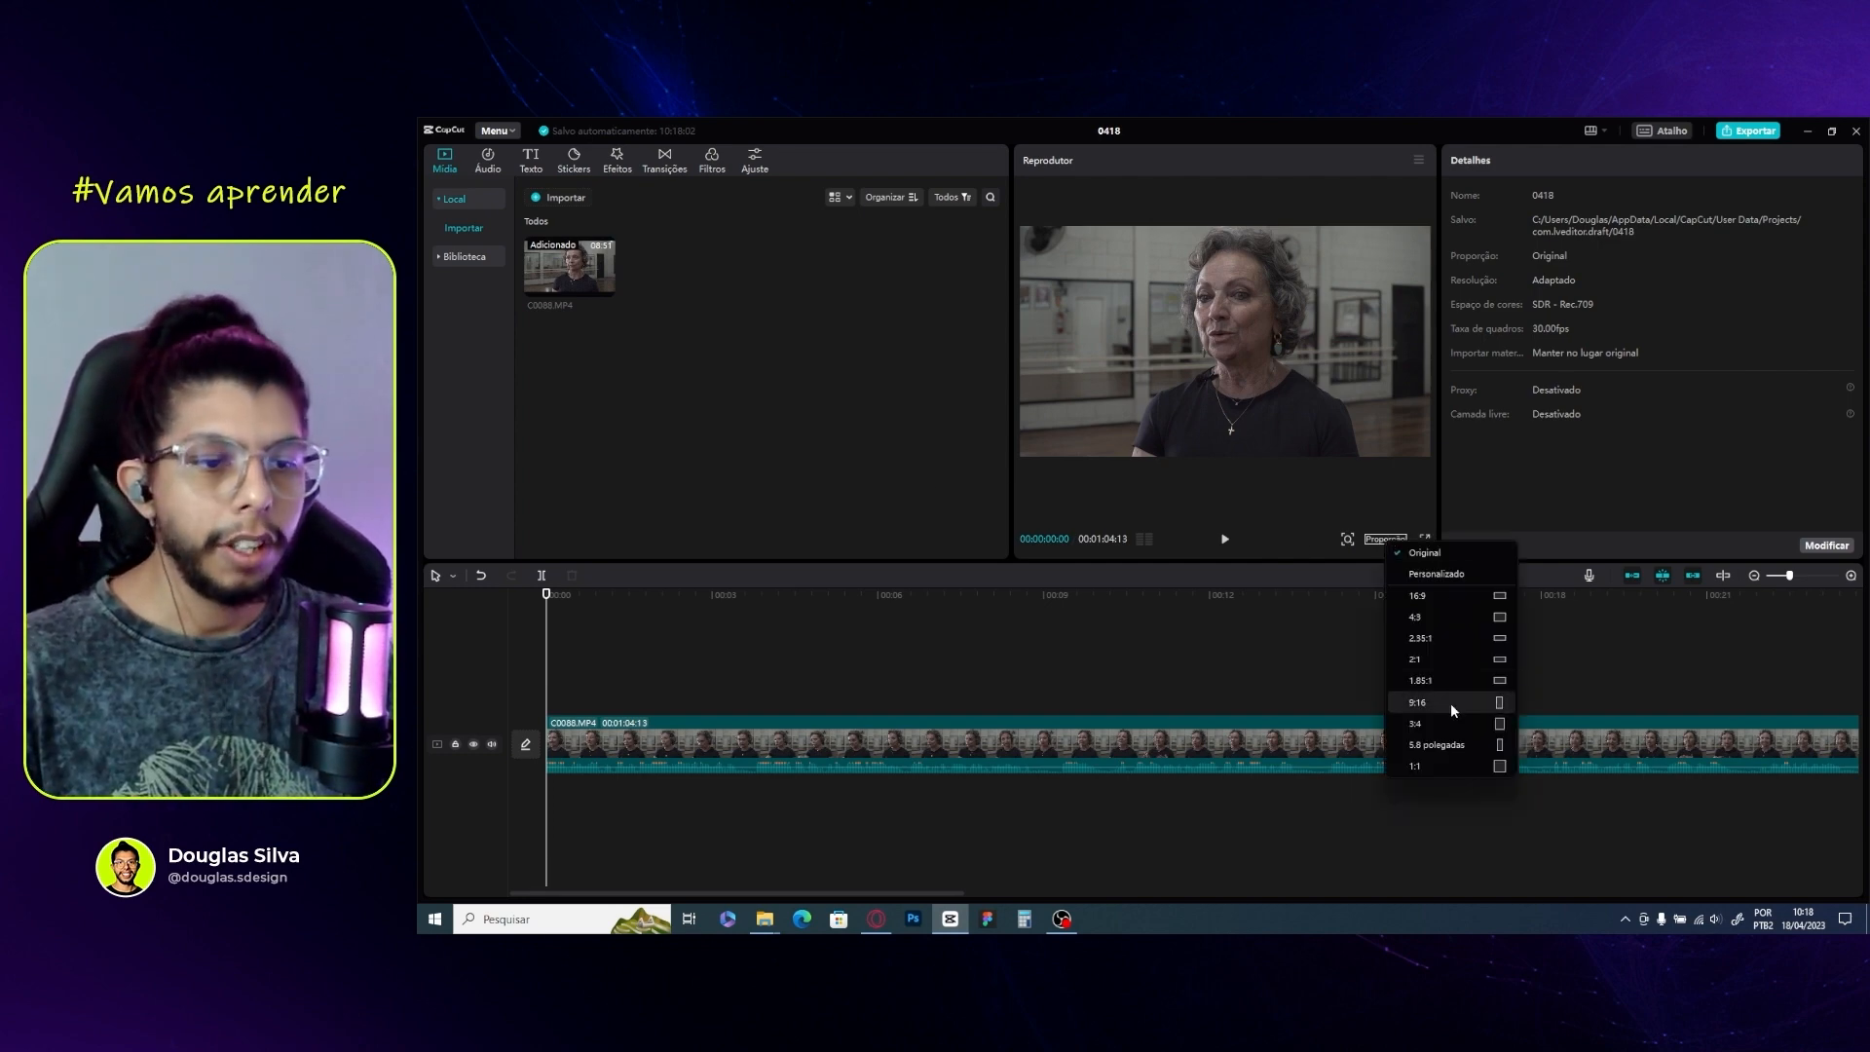
pyautogui.click(1490, 702)
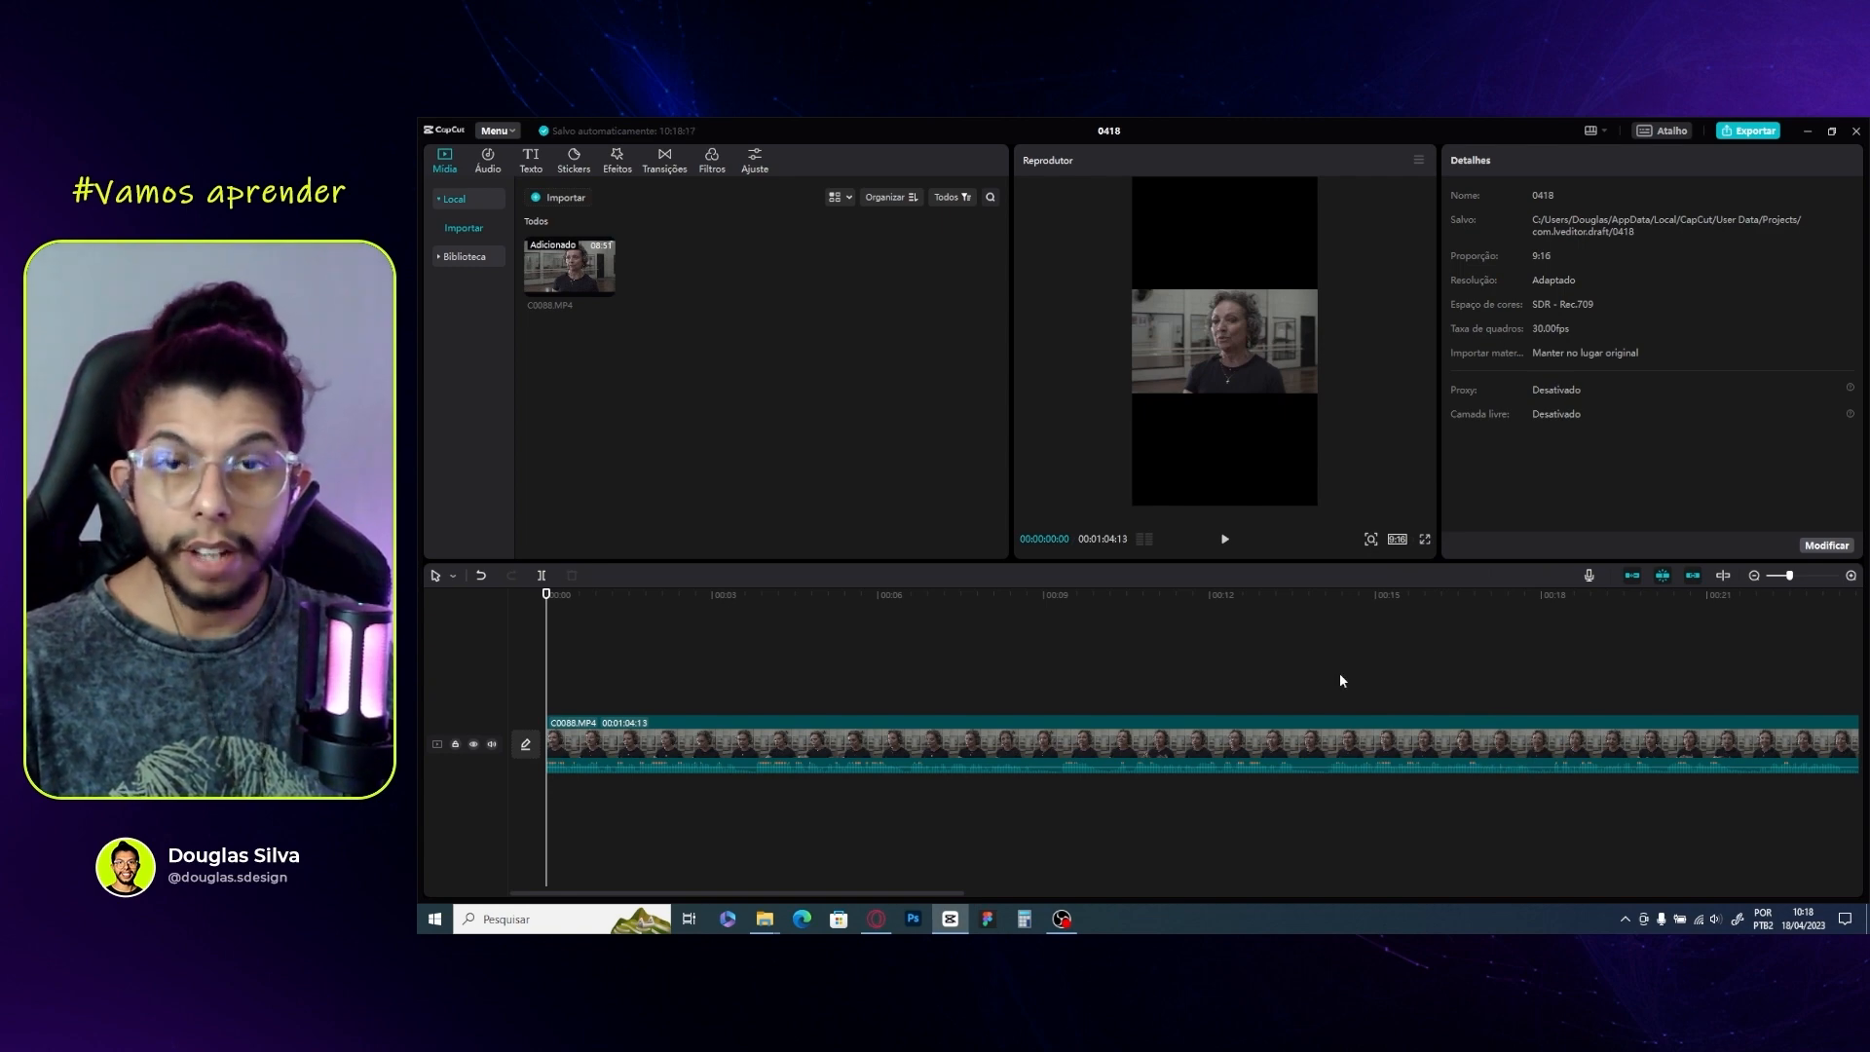
# Enlarge the clip to 316% so it fills the vertical frame, and shift it to X position -181 to center the woman
pyautogui.click(1207, 333)
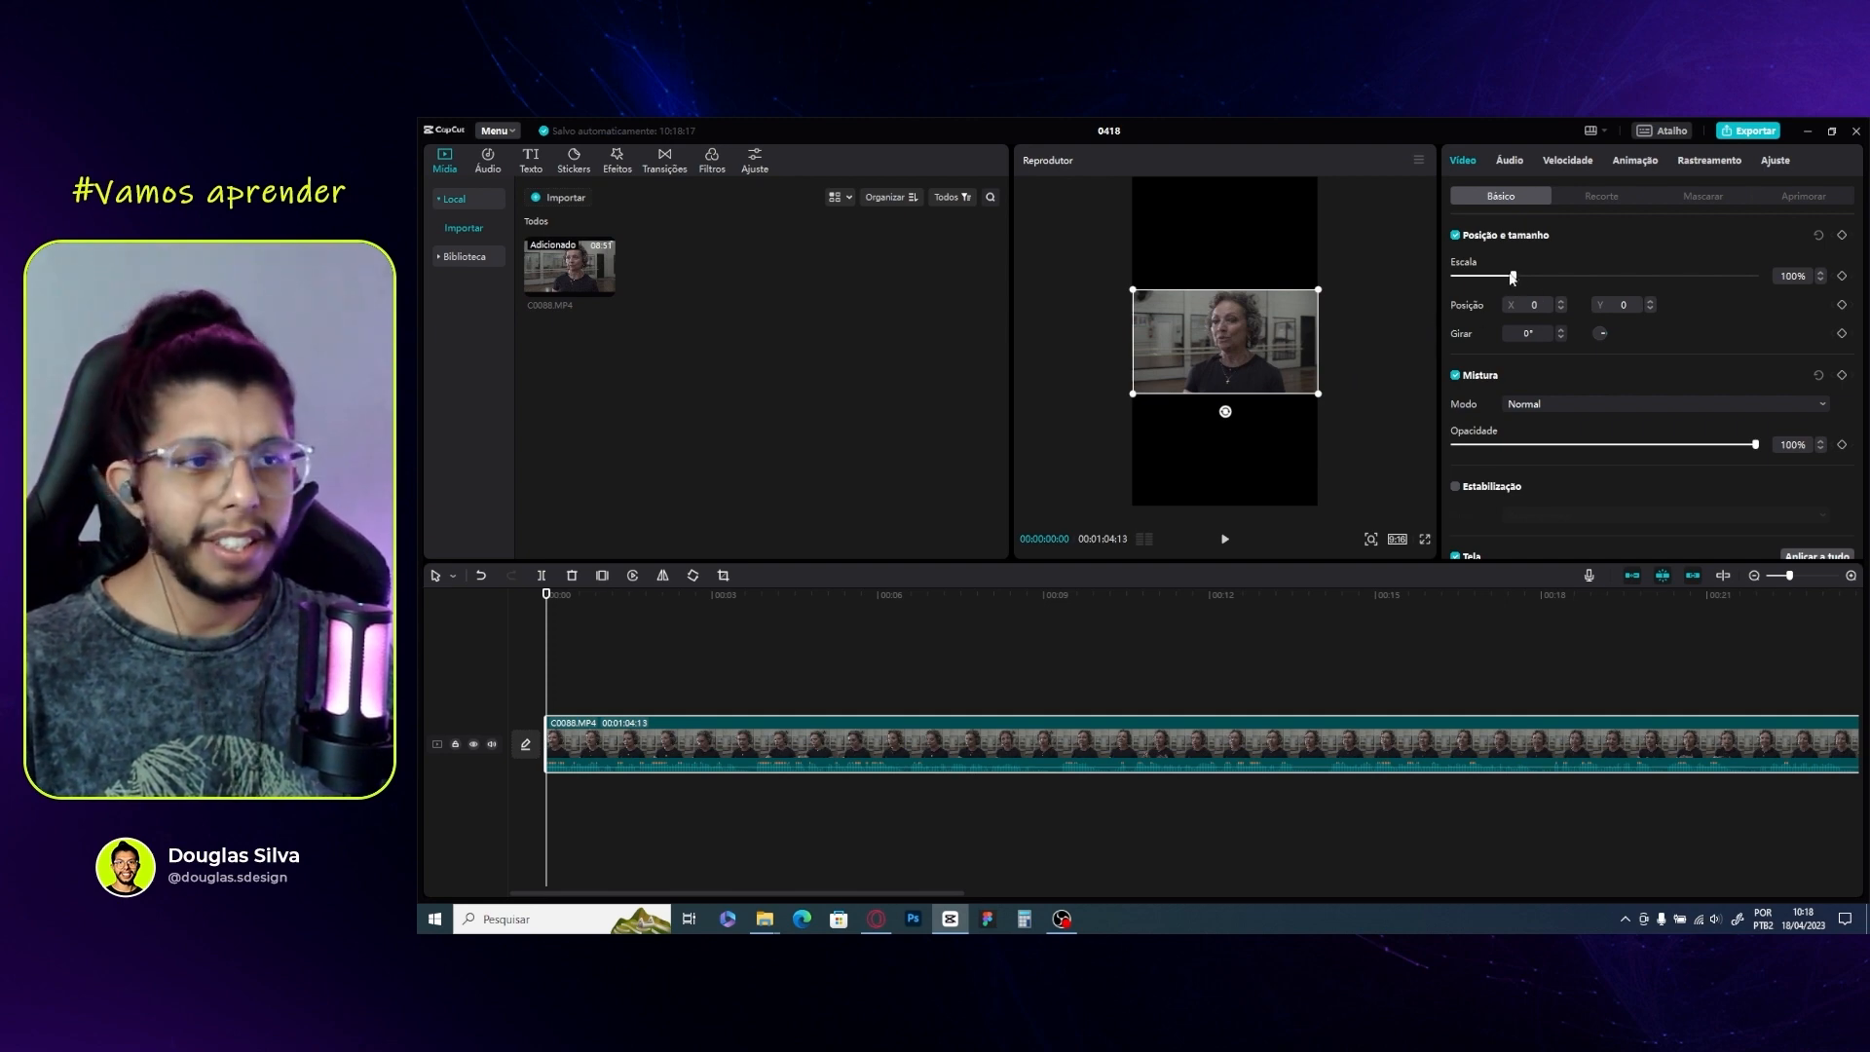
pyautogui.moveTo(1513, 278); pyautogui.dragTo(1582, 281)
pyautogui.hotkey('ctrl', 'z')
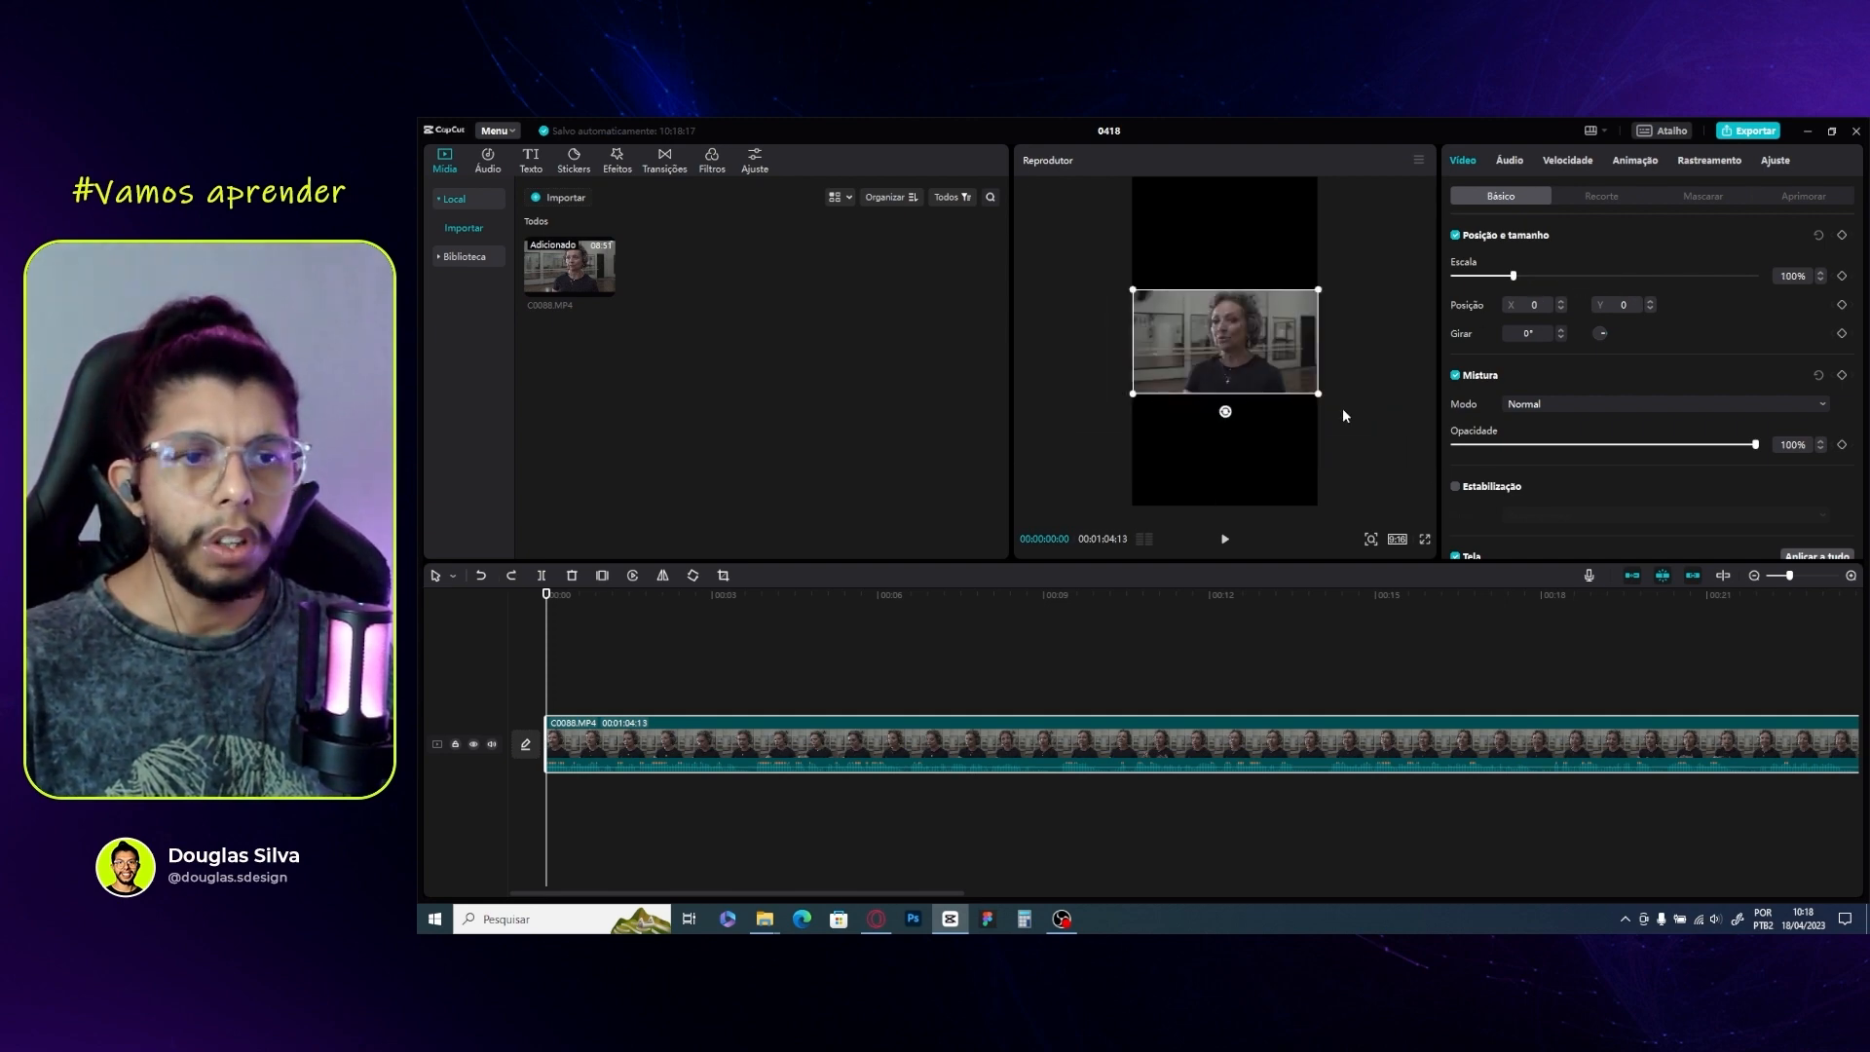
pyautogui.moveTo(1321, 398); pyautogui.dragTo(1403, 585)
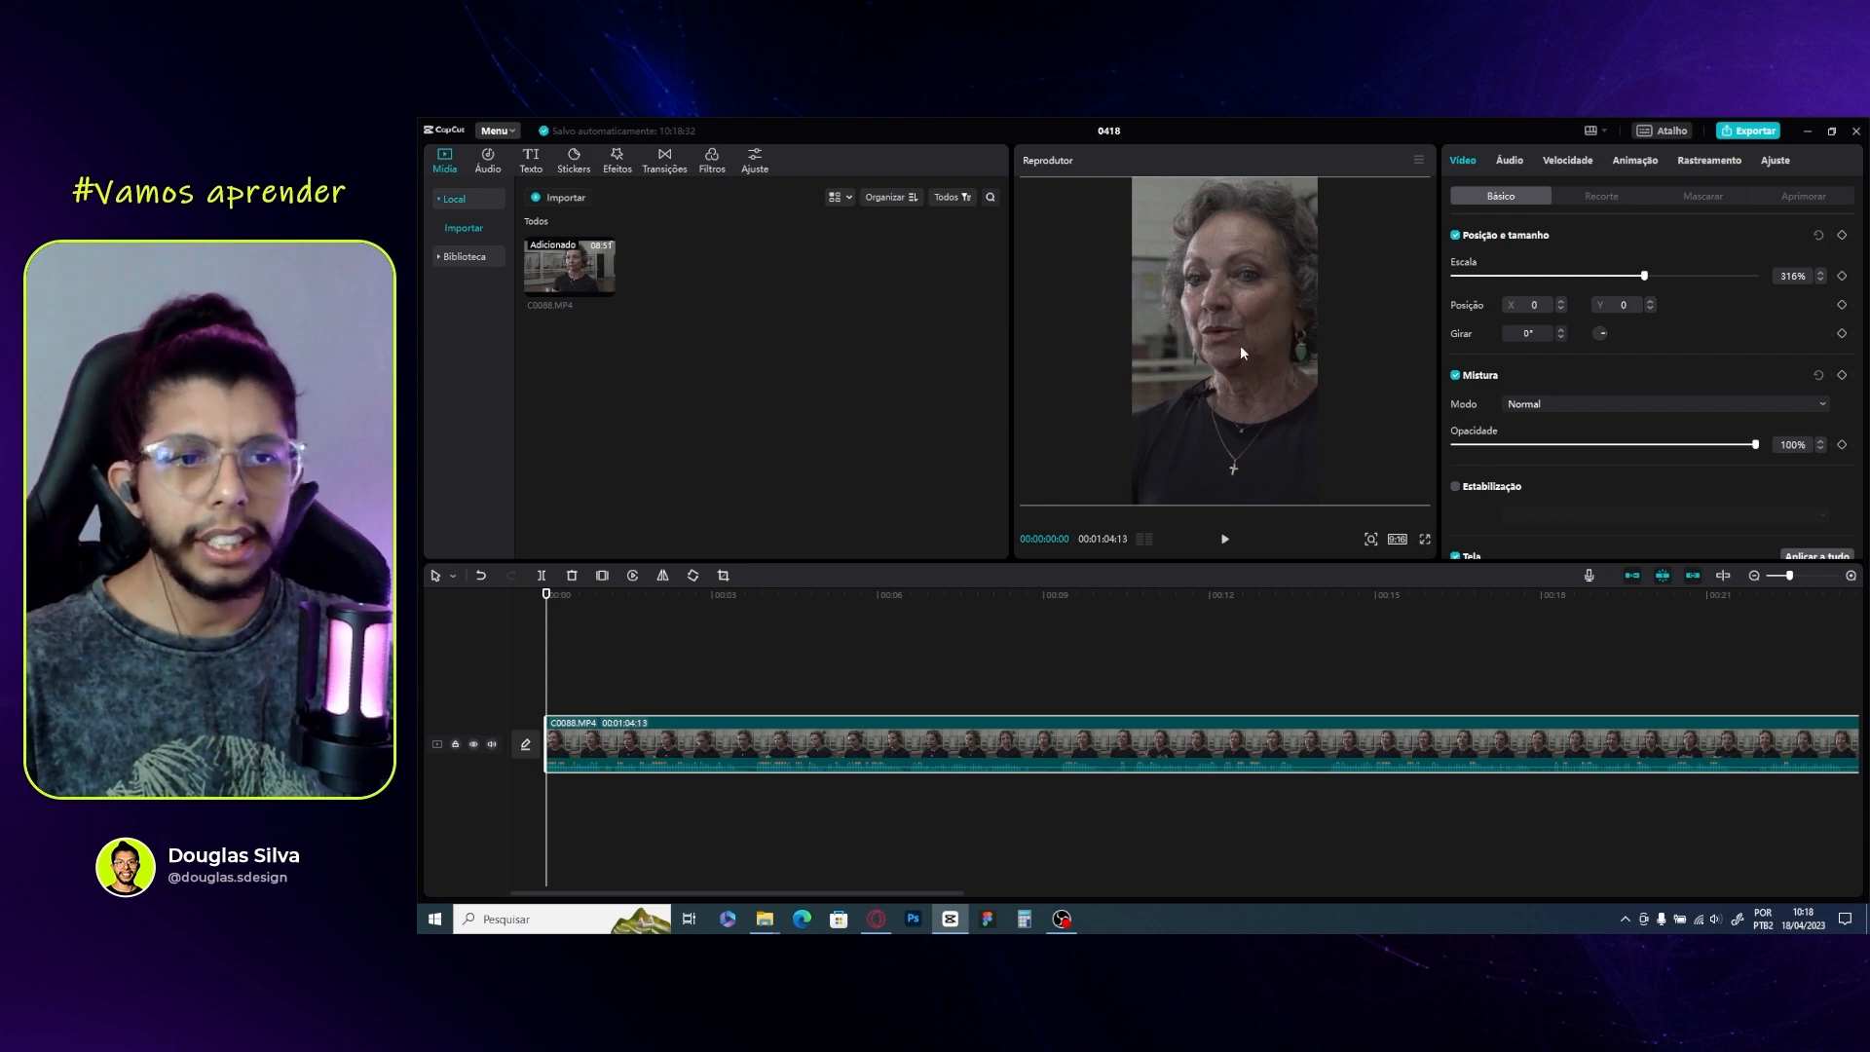
pyautogui.moveTo(1241, 340); pyautogui.dragTo(1226, 341)
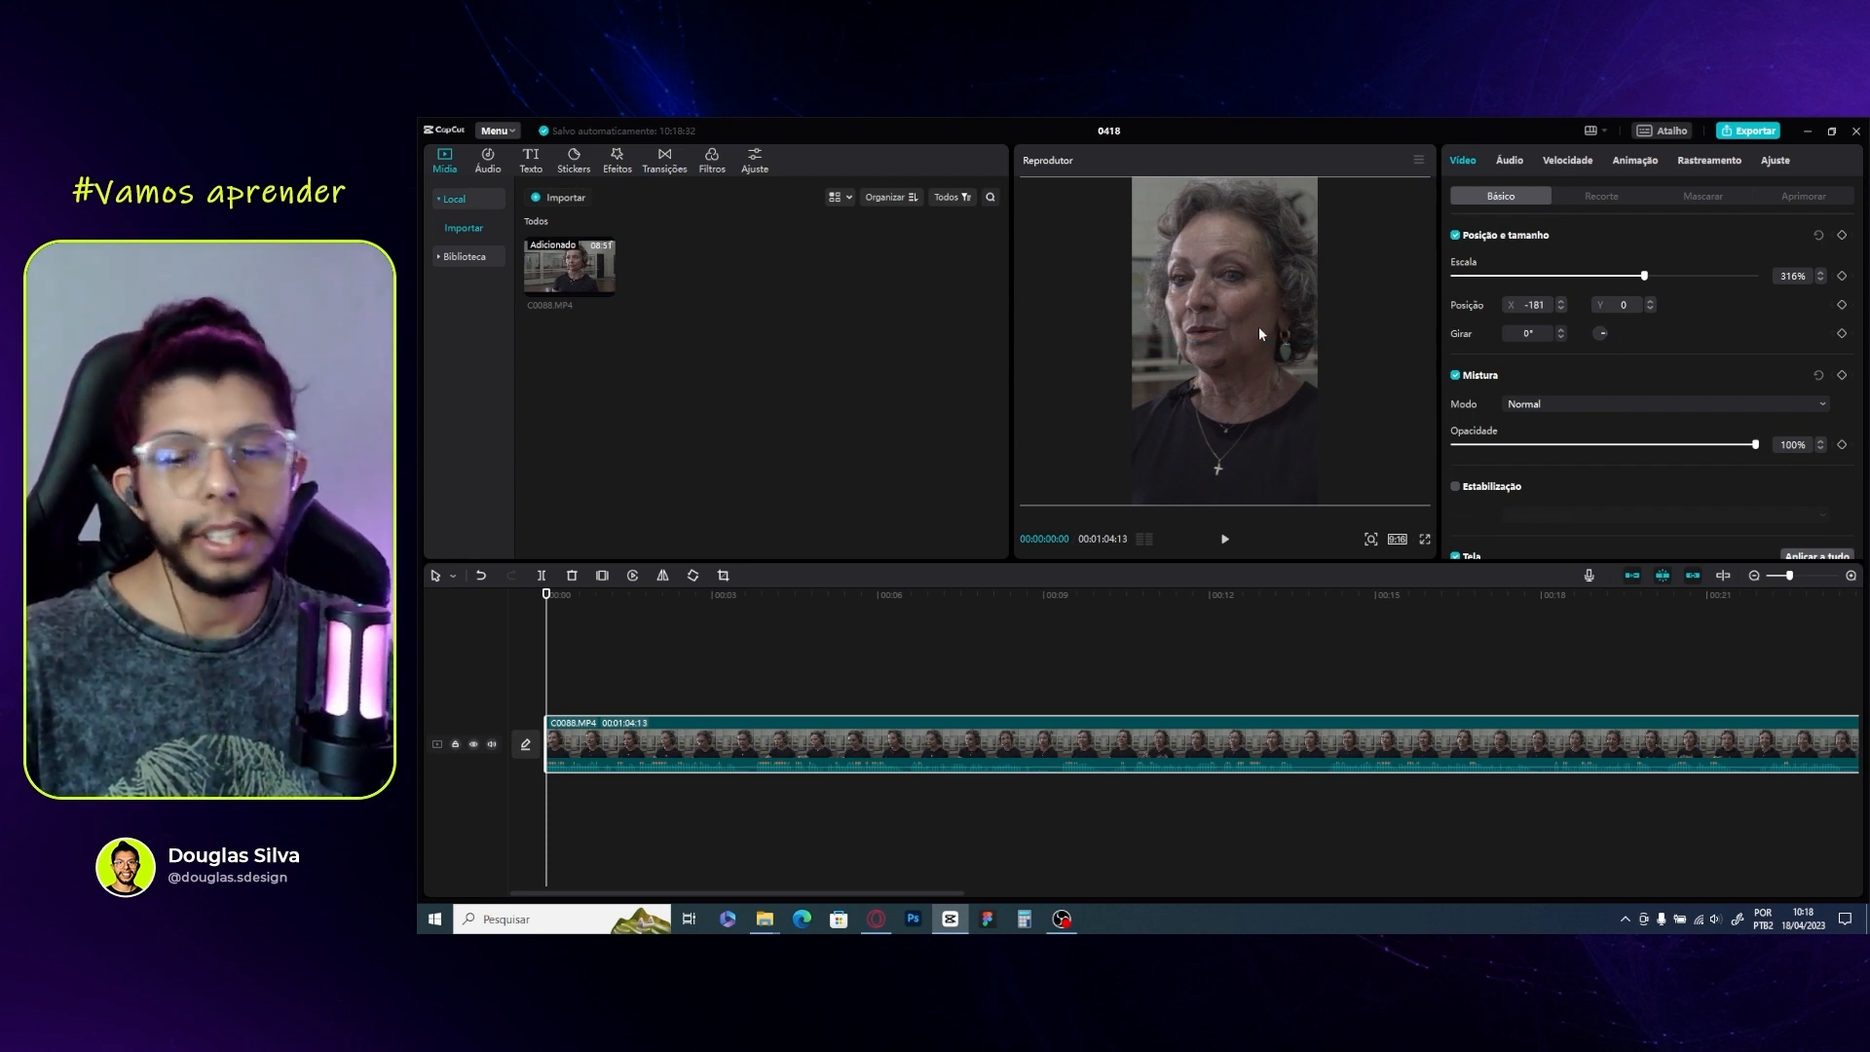
pyautogui.click(1050, 607)
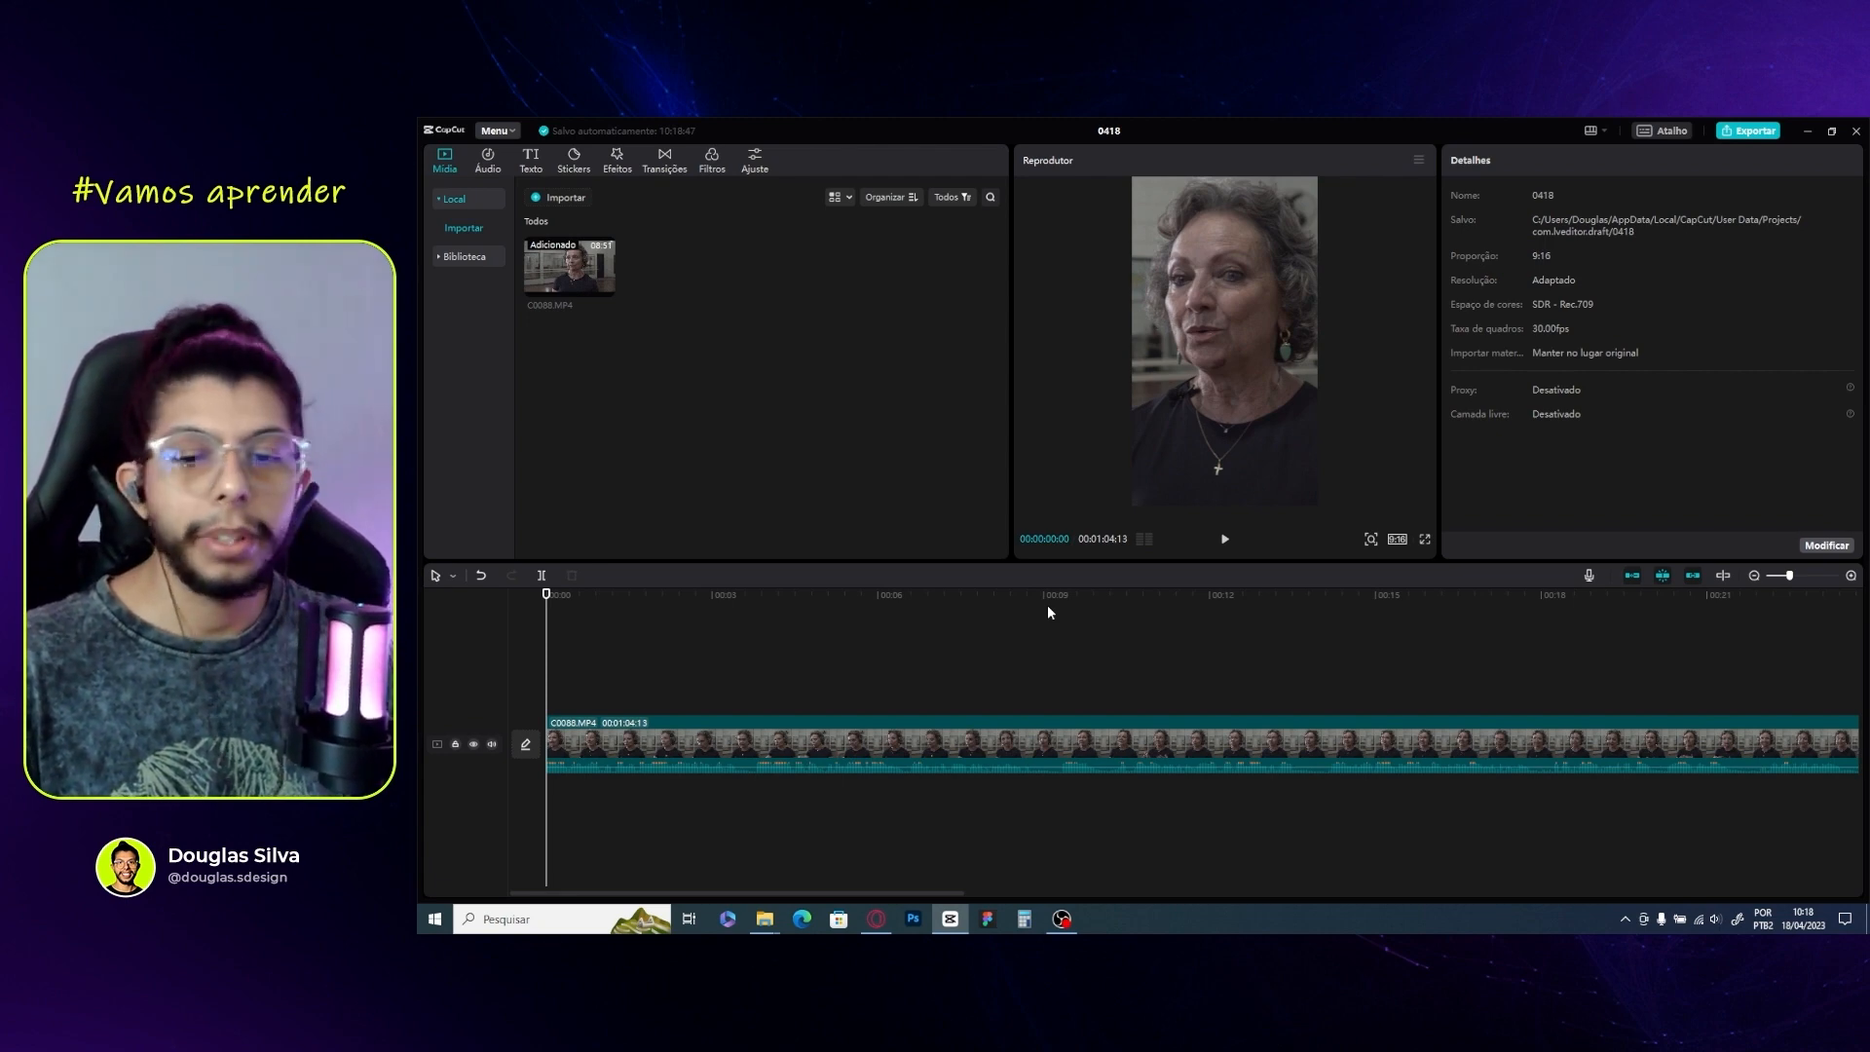
# Raise the system volume, play the clip's first seconds to check the original audio for background noise, and lower the volume again
pyautogui.click(570, 731)
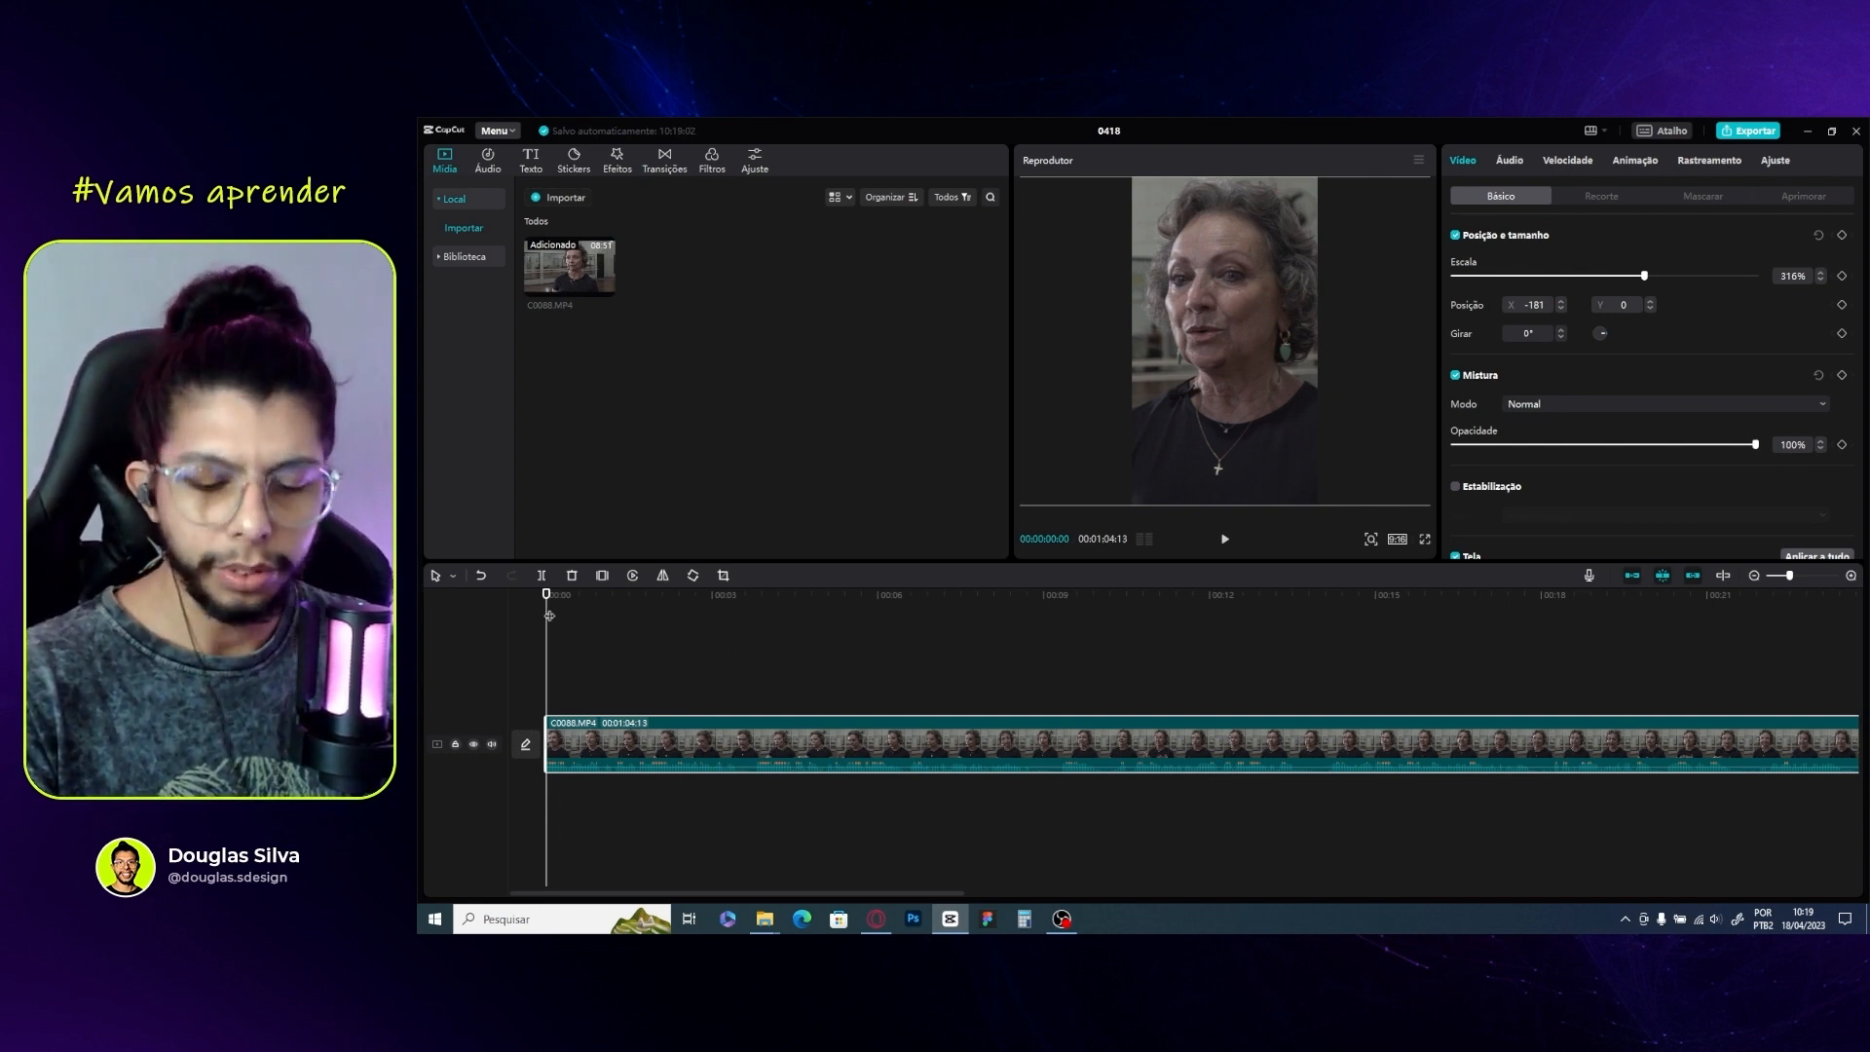
pyautogui.press('XF86AudioLowerVolume')
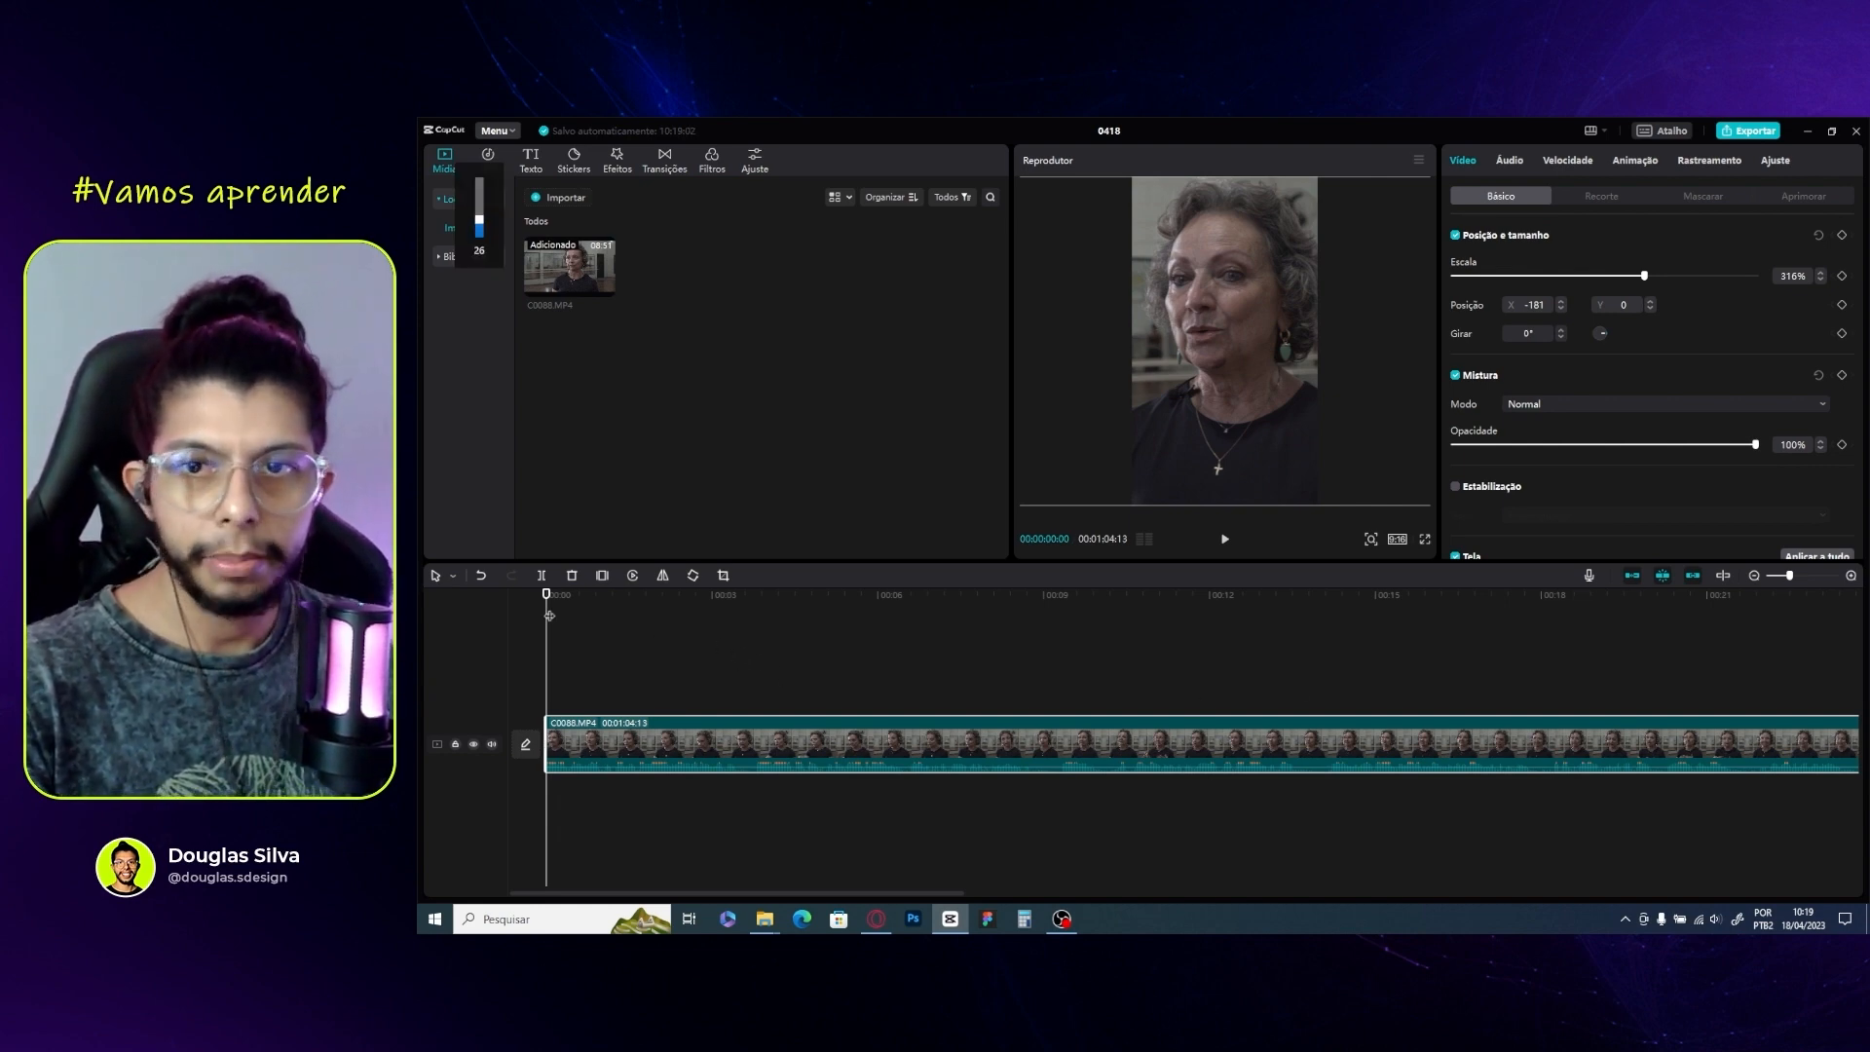
pyautogui.press('XF86AudioRaiseVolume')
pyautogui.press('XF86AudioRaiseVolume')
pyautogui.press('XF86AudioRaiseVolume')
pyautogui.press('XF86AudioRaiseVolume')
pyautogui.press('XF86AudioRaiseVolume')
pyautogui.press('XF86AudioRaiseVolume')
pyautogui.press('XF86AudioRaiseVolume')
pyautogui.press('XF86AudioRaiseVolume')
pyautogui.press('XF86AudioRaiseVolume')
pyautogui.press('XF86AudioRaiseVolume')
pyautogui.press('XF86AudioRaiseVolume')
pyautogui.press('XF86AudioRaiseVolume')
pyautogui.press('XF86AudioRaiseVolume')
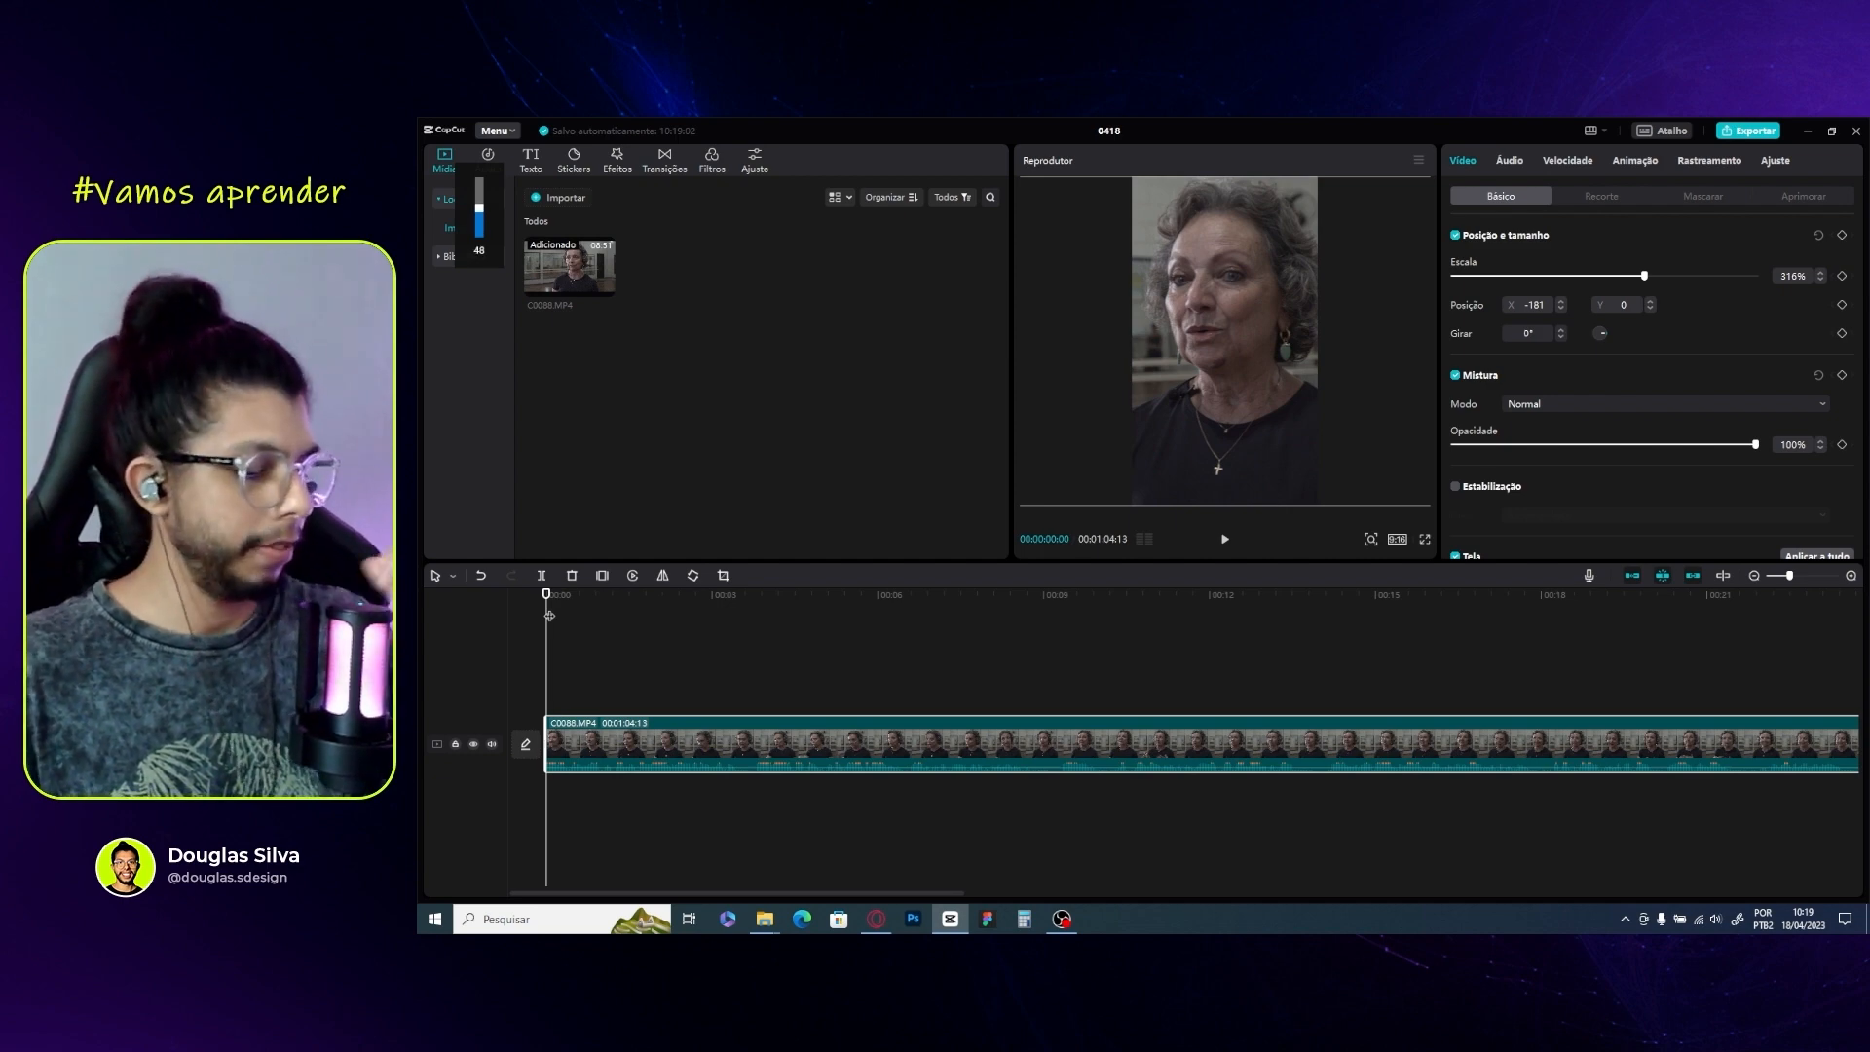
pyautogui.press('space')
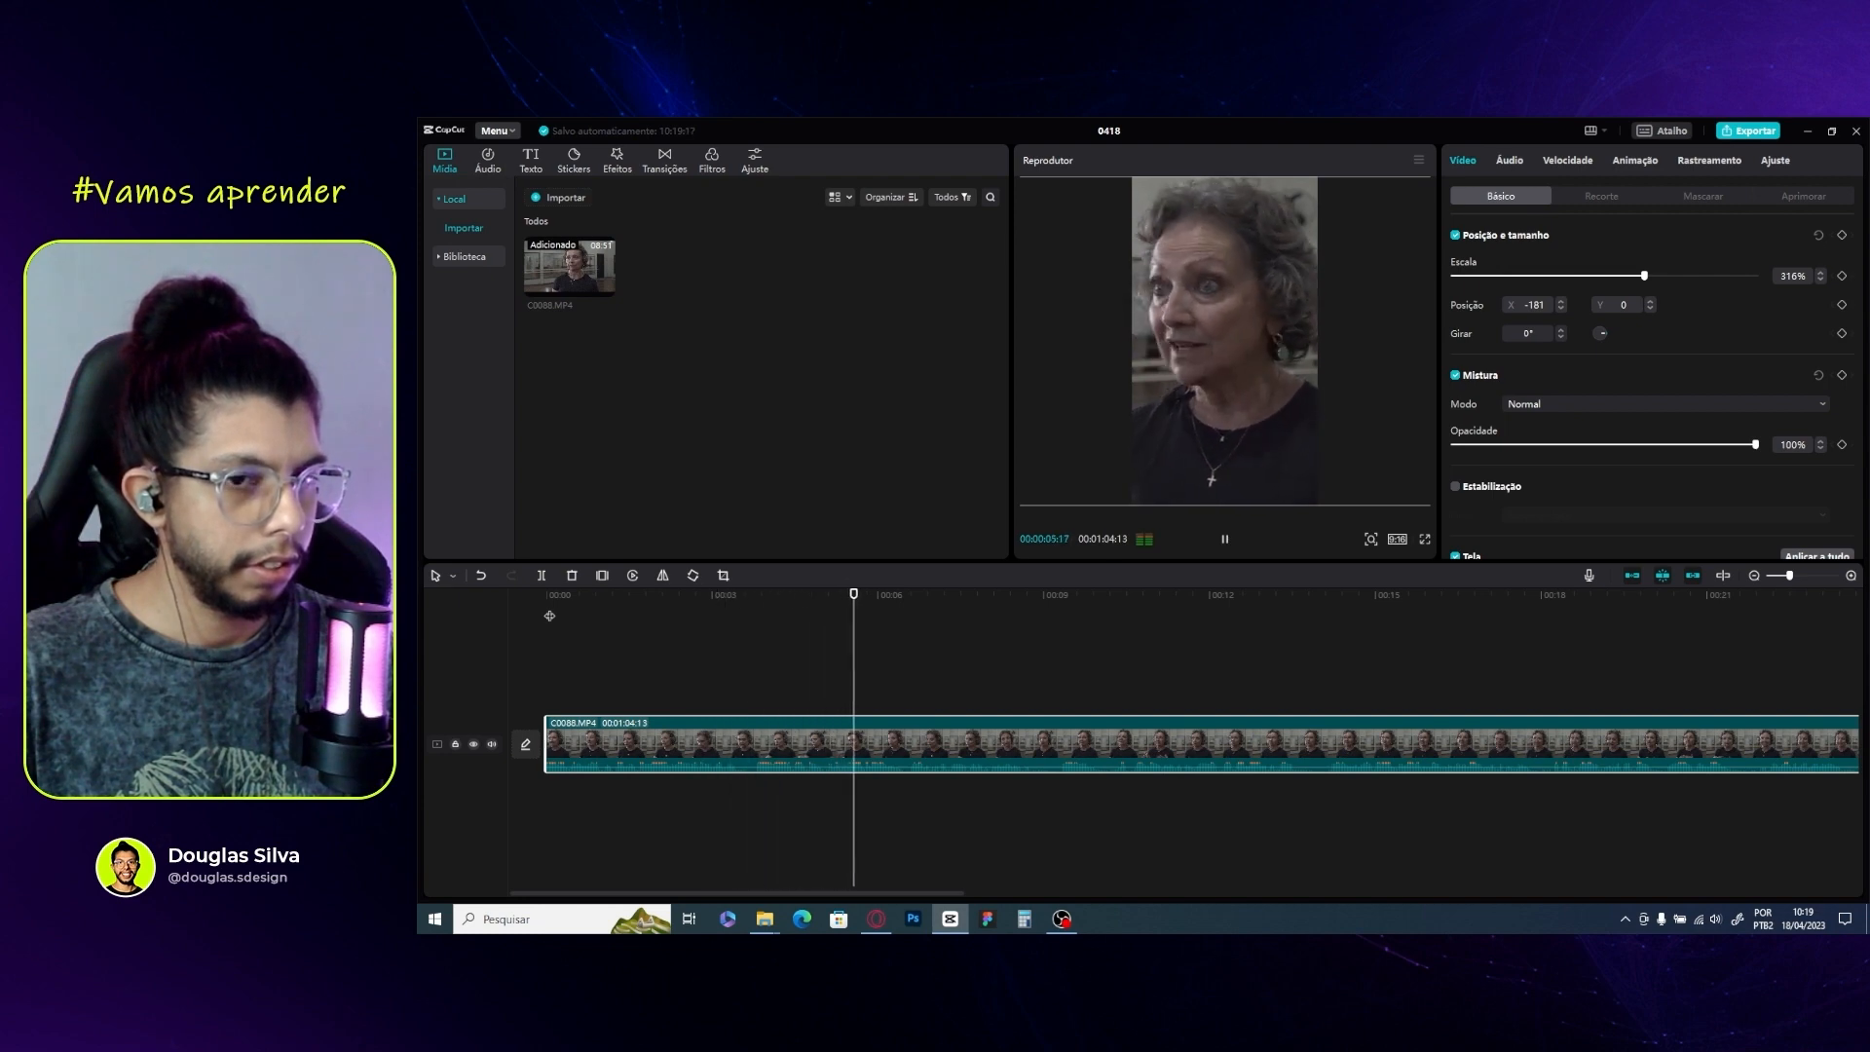
pyautogui.press('space')
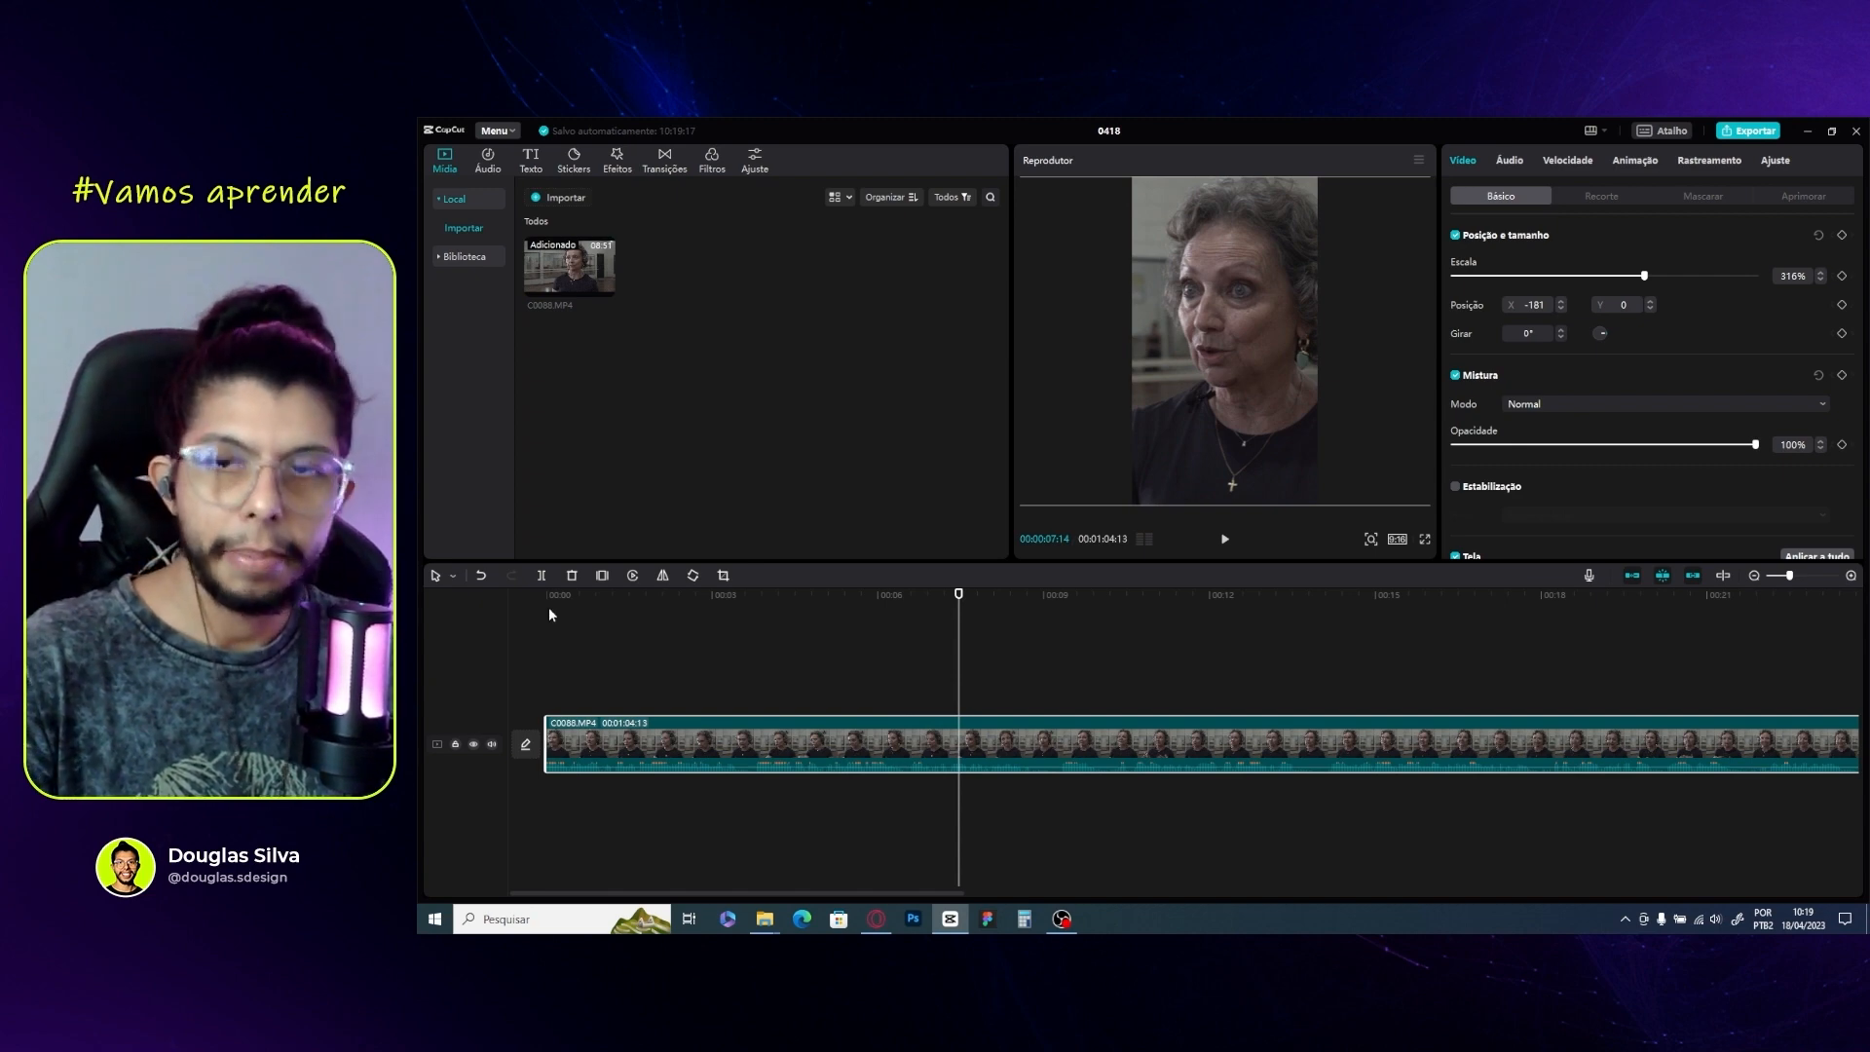
pyautogui.press('XF86AudioLowerVolume')
pyautogui.press('XF86AudioLowerVolume')
pyautogui.press('XF86AudioLowerVolume')
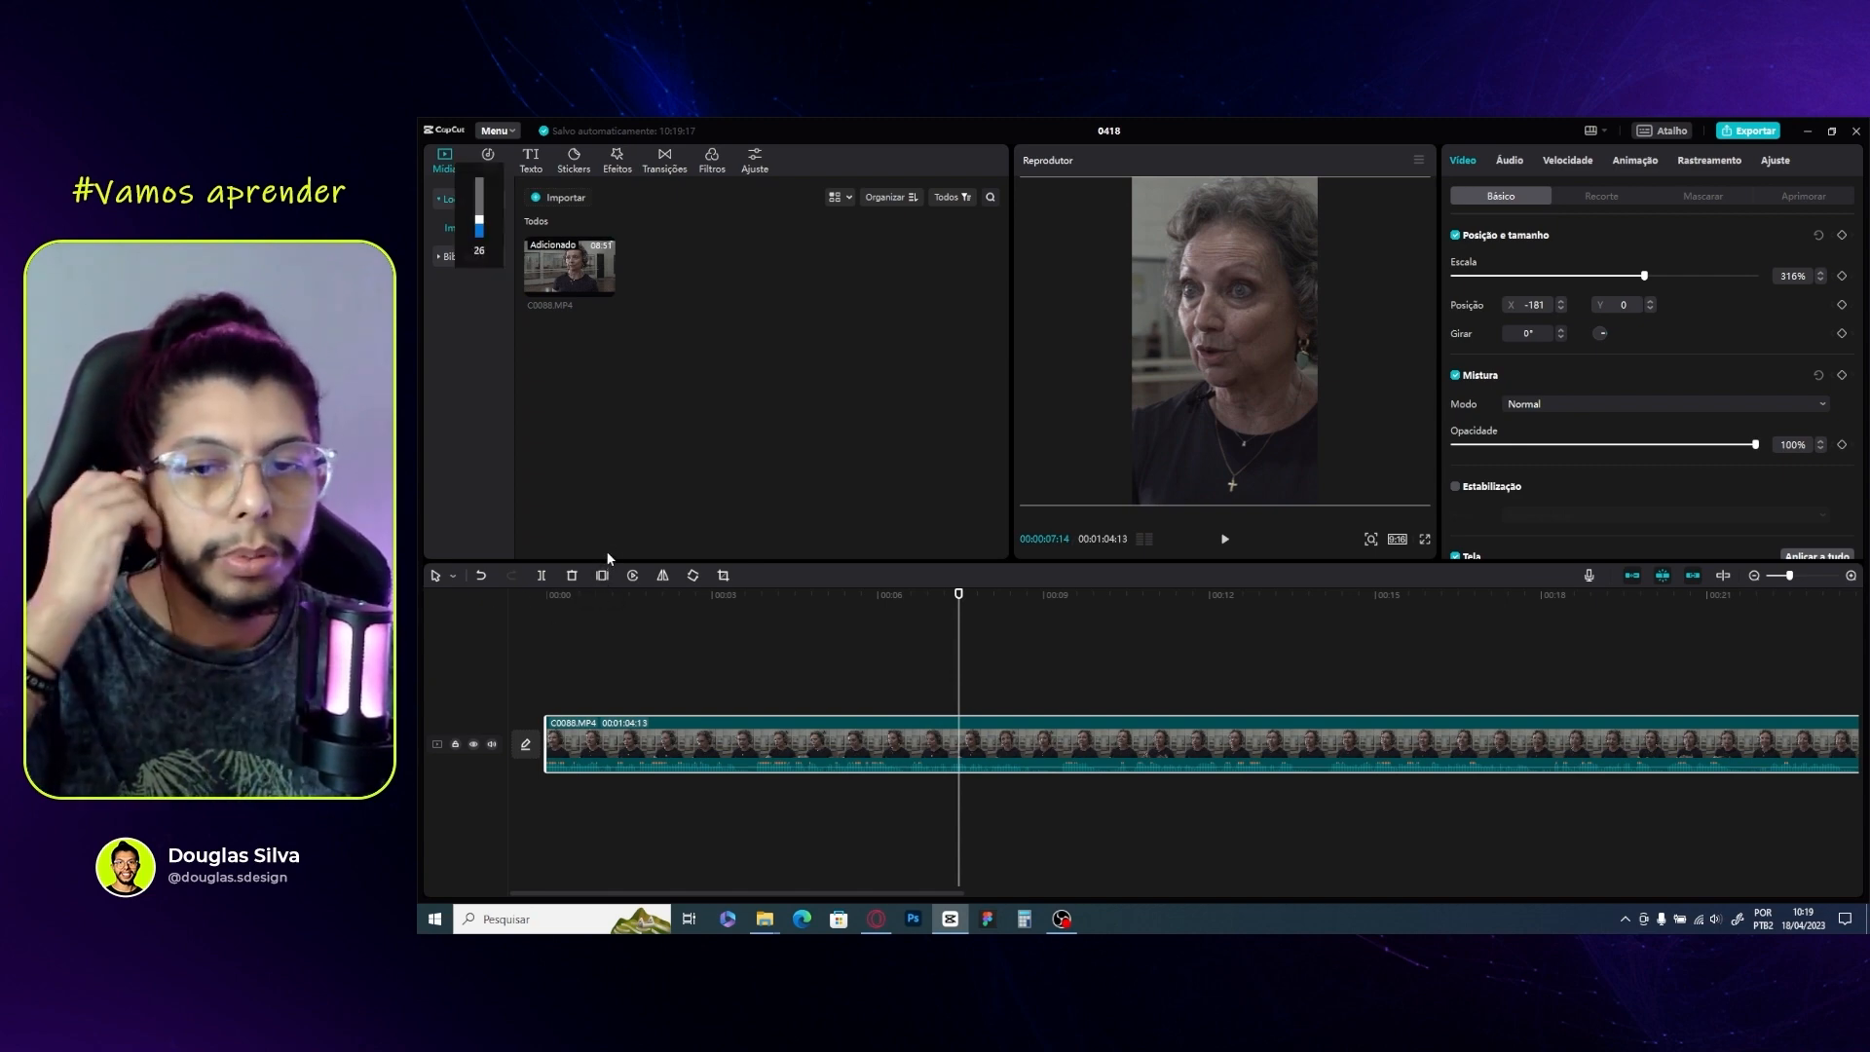
# Return the playhead to the start and enable noise reduction (Redução de ruído) on the C0088.MP4 clip
pyautogui.click(547, 598)
pyautogui.click(604, 745)
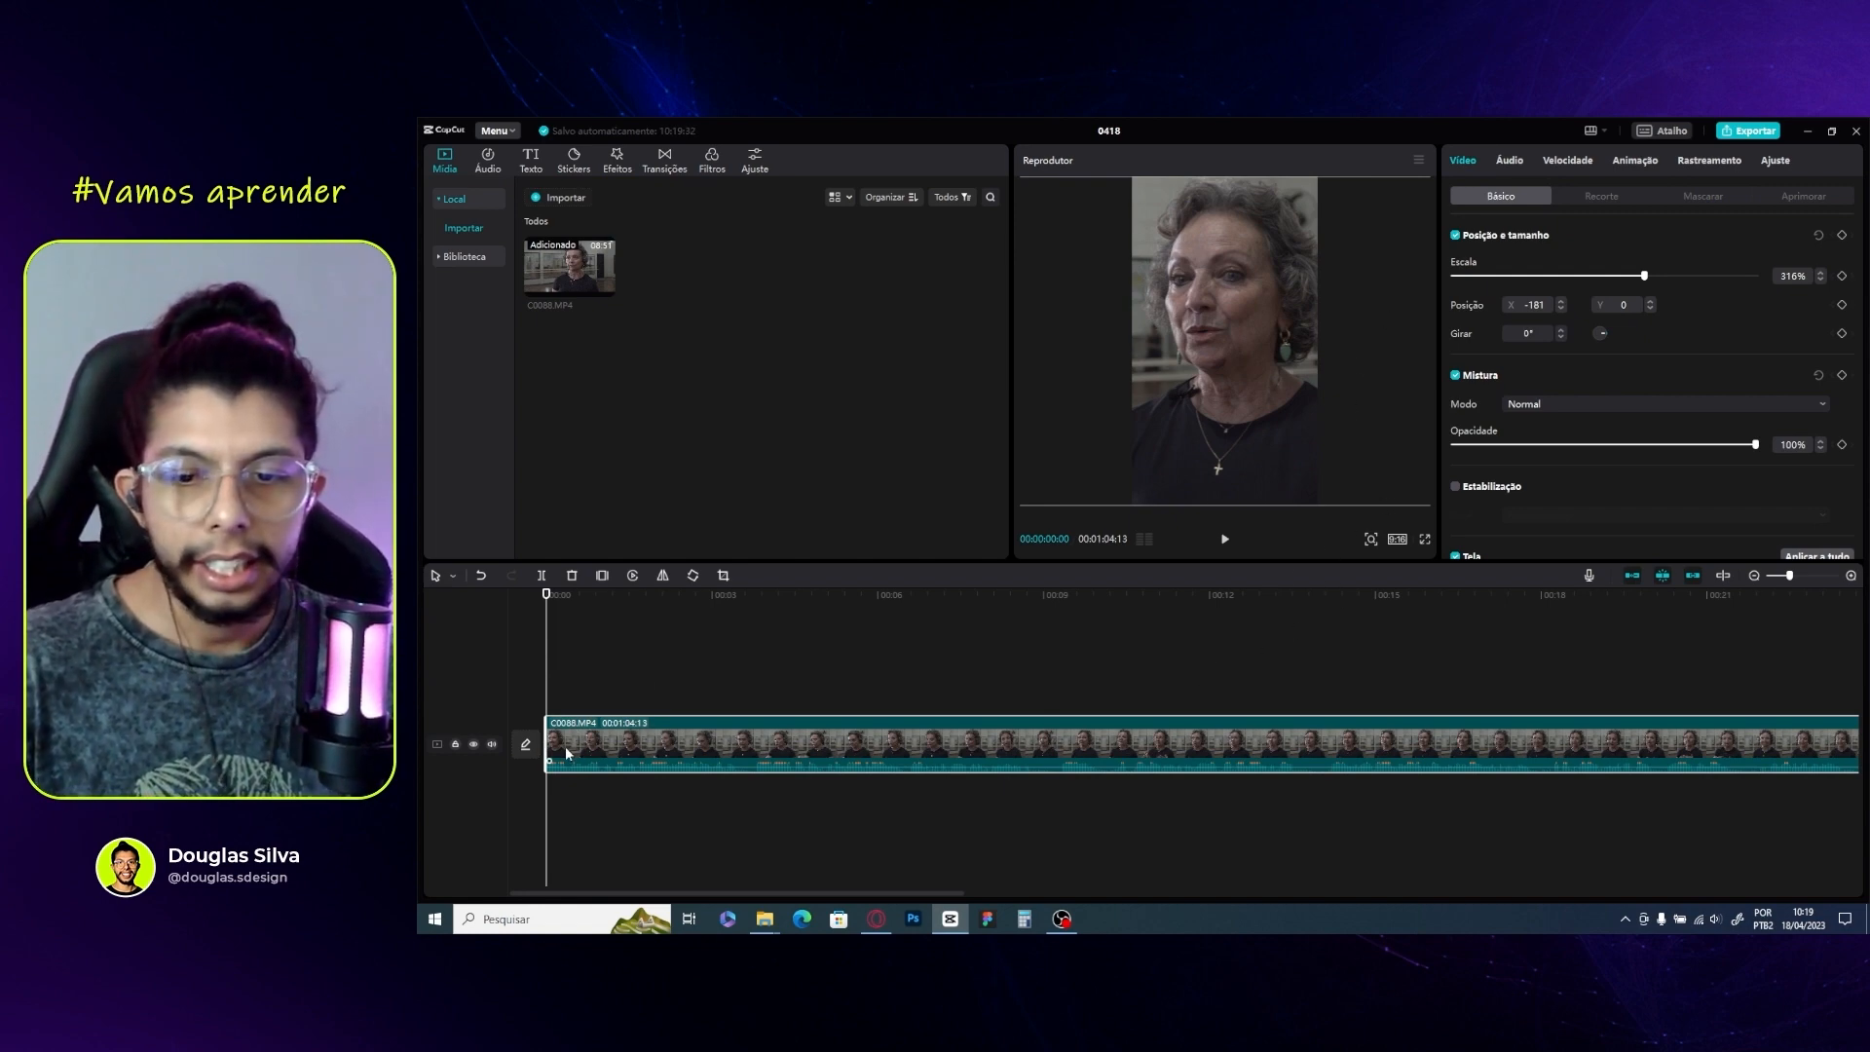
pyautogui.click(1510, 161)
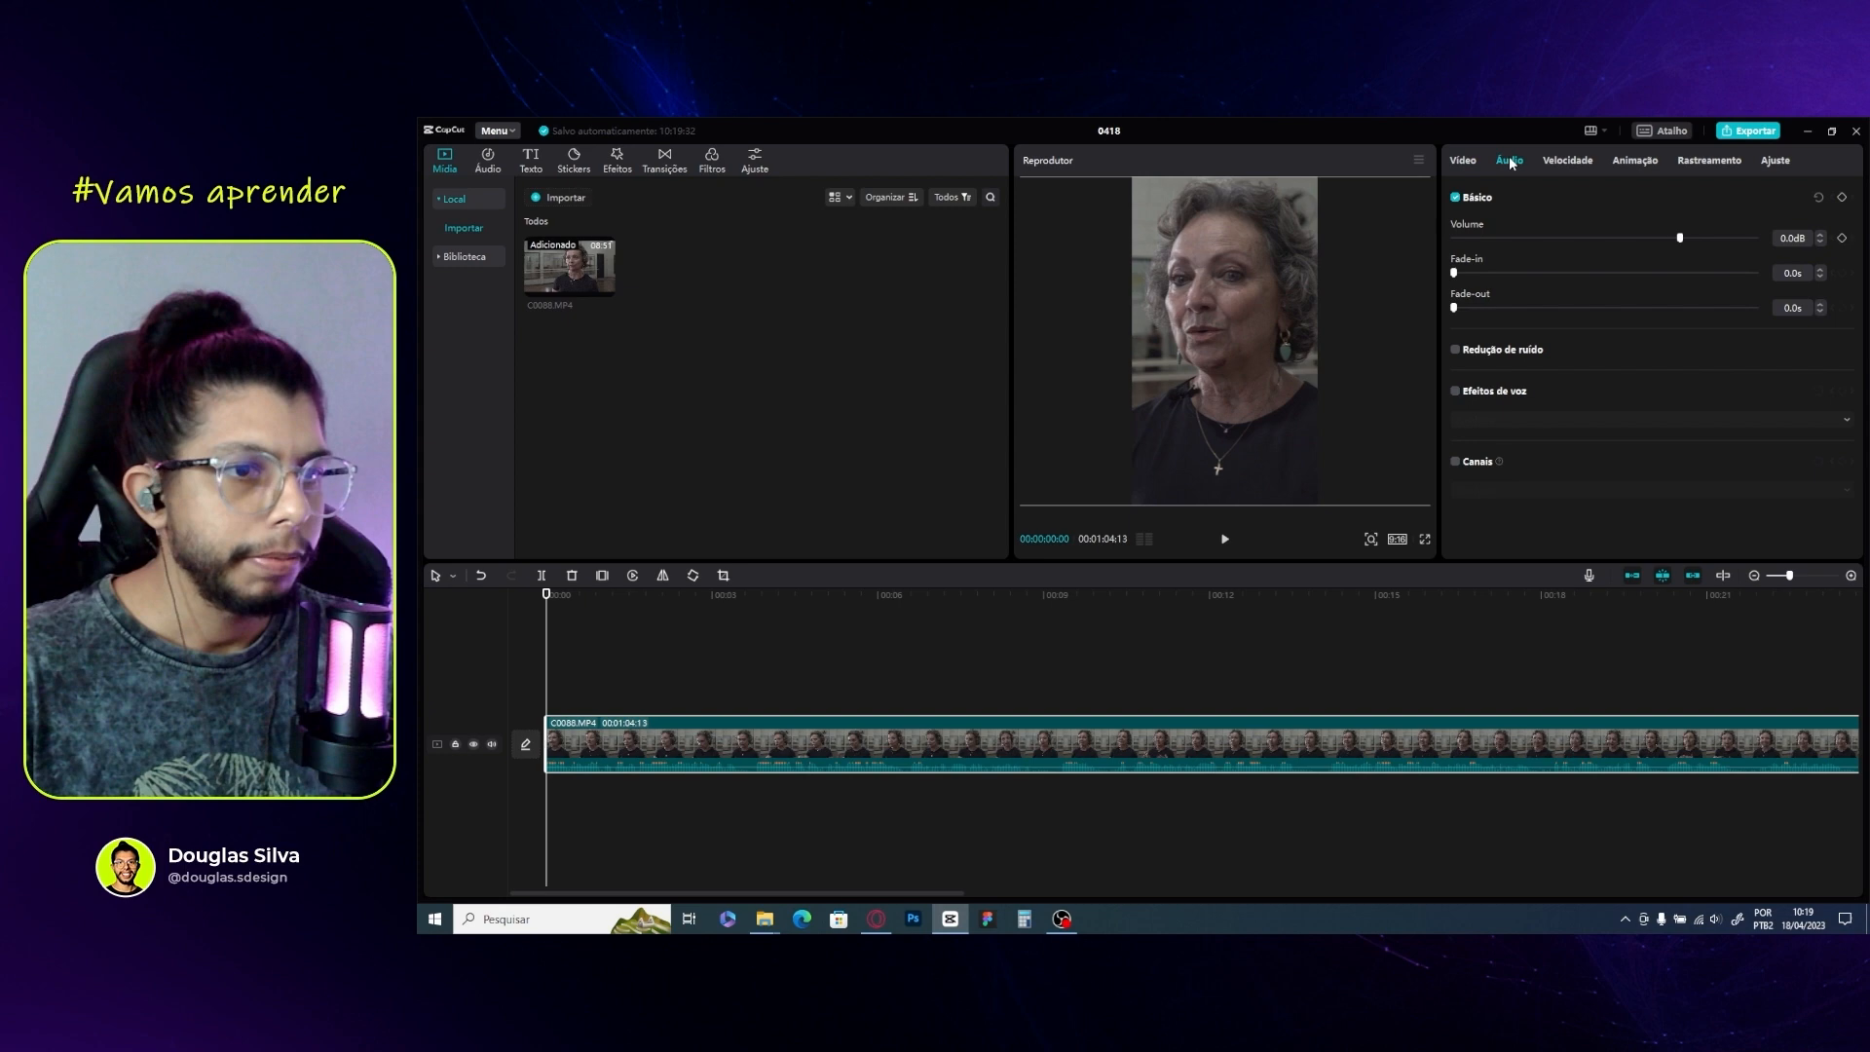
pyautogui.click(1456, 350)
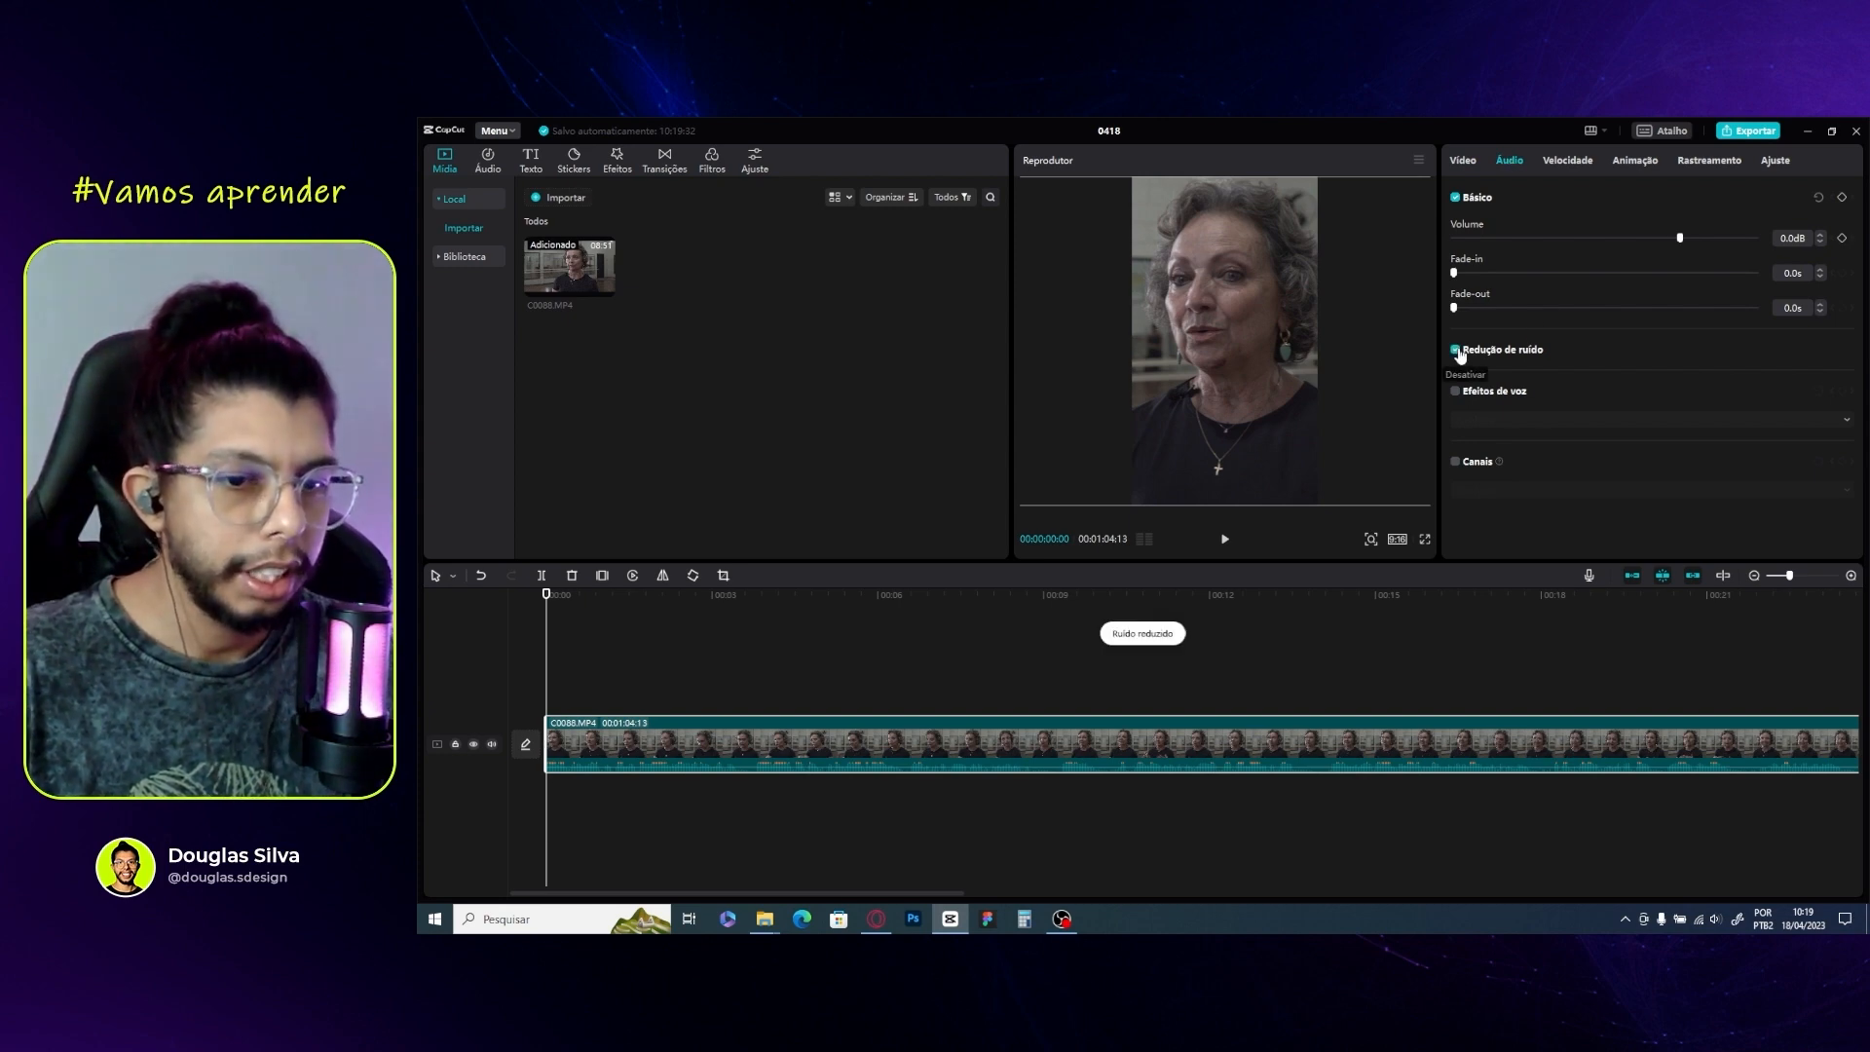
# Play the opening seconds of the clip to check how the audio sounds with noise reduction
pyautogui.moveTo(548, 594); pyautogui.dragTo(557, 596)
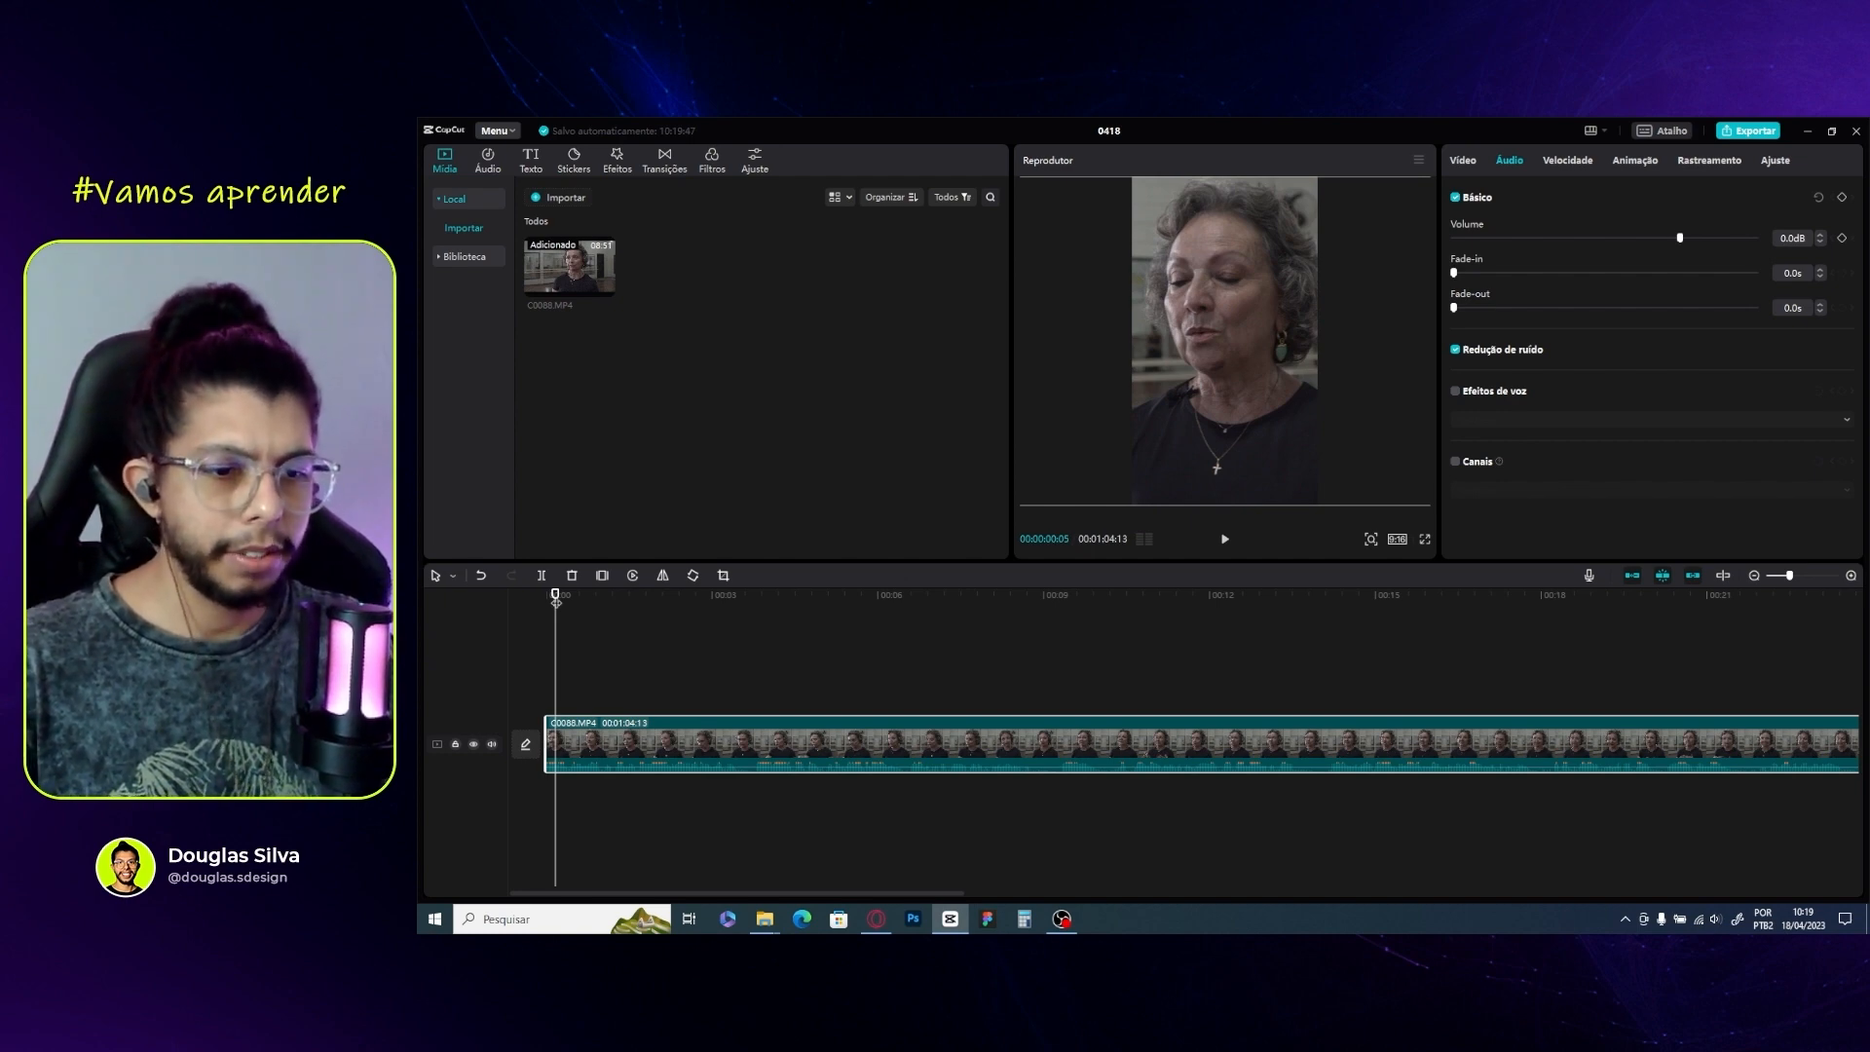
pyautogui.press('space')
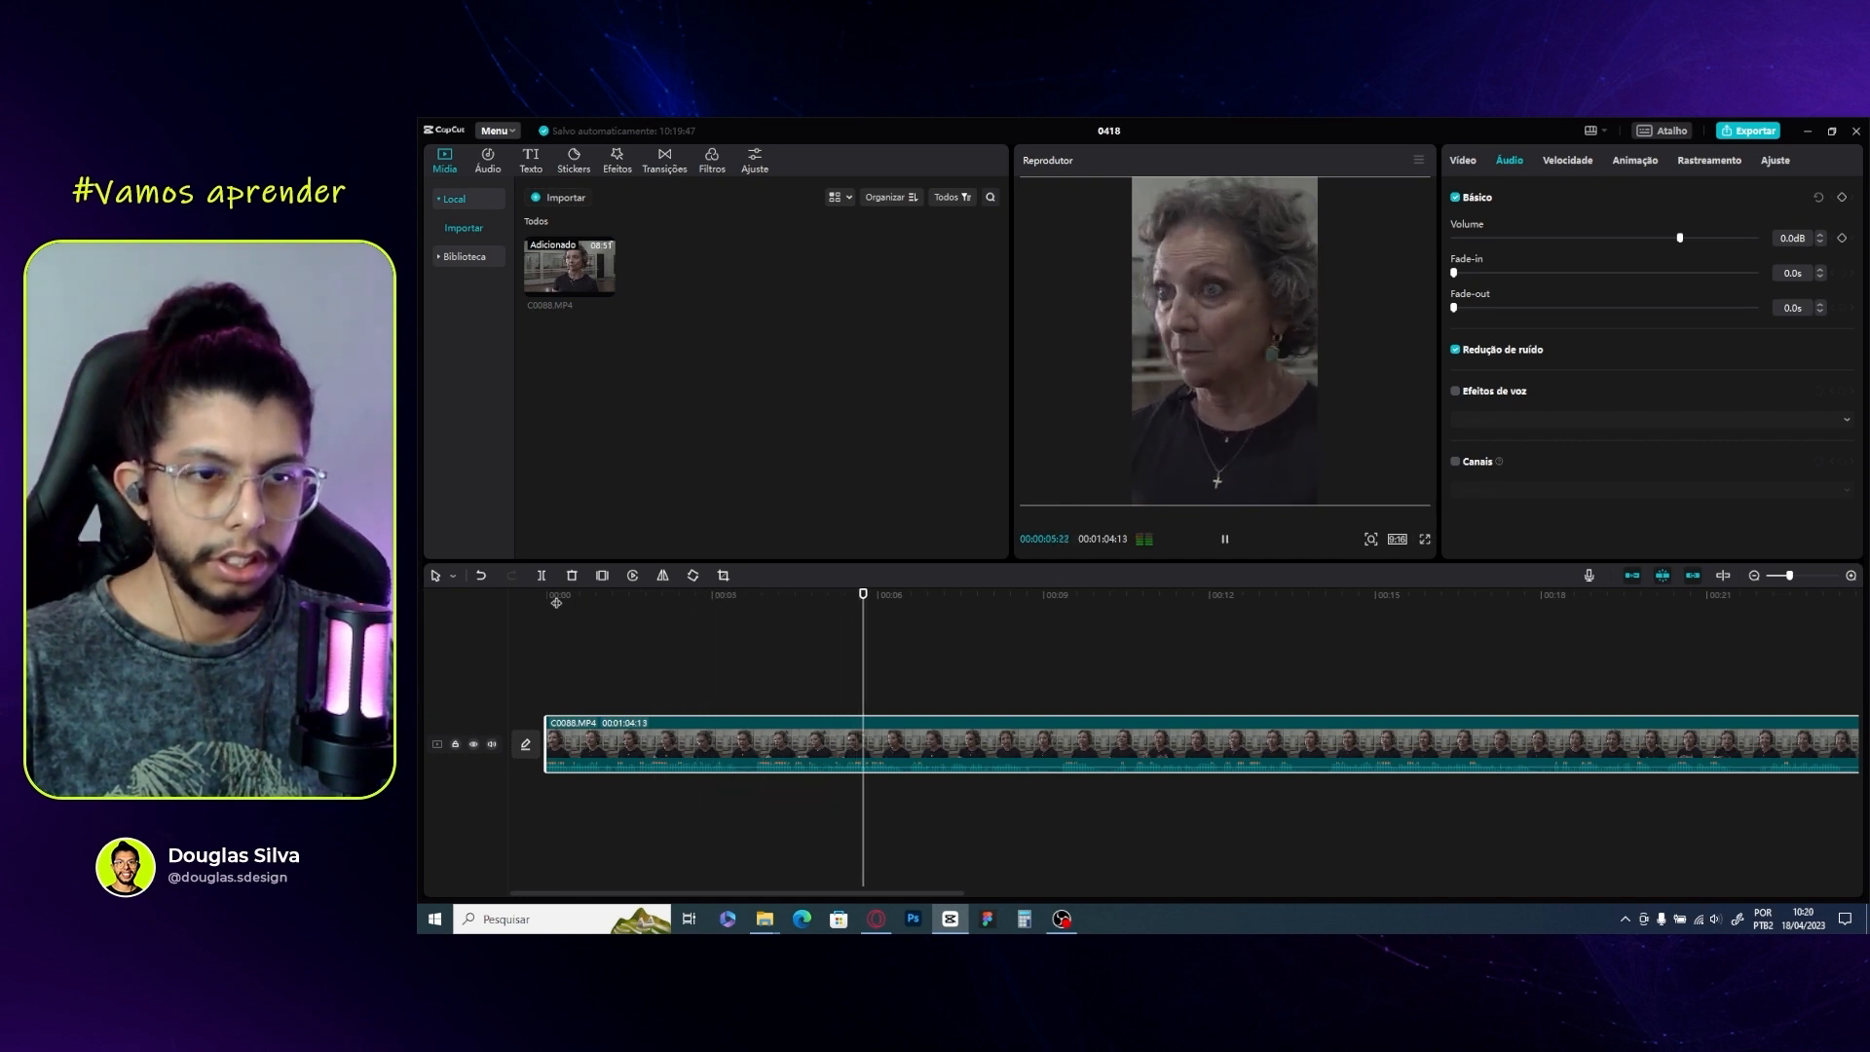
pyautogui.press('space')
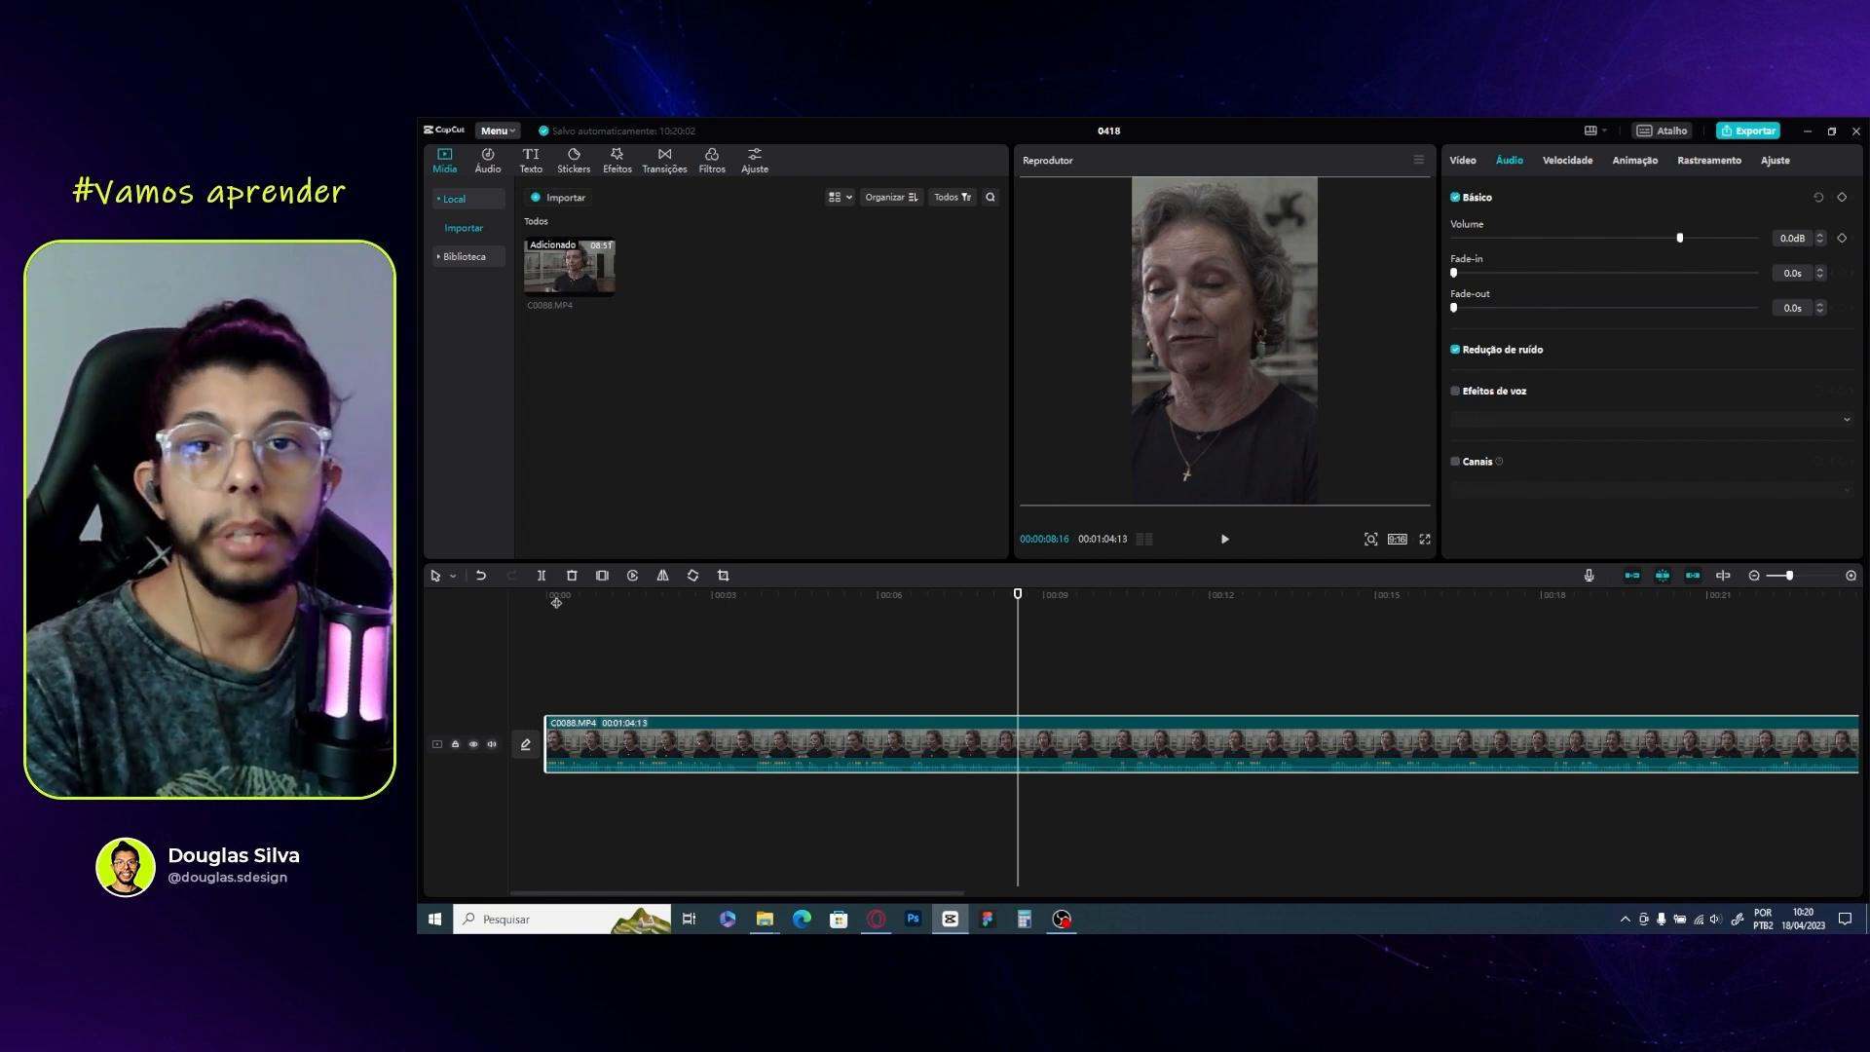
# Split the C0088.MP4 clip at 00:00:03:15, using a closer timeline view to locate the cut
pyautogui.moveTo(557, 603); pyautogui.dragTo(544, 604)
pyautogui.scroll(2, 611, 767)
pyautogui.scroll(2, 611, 765)
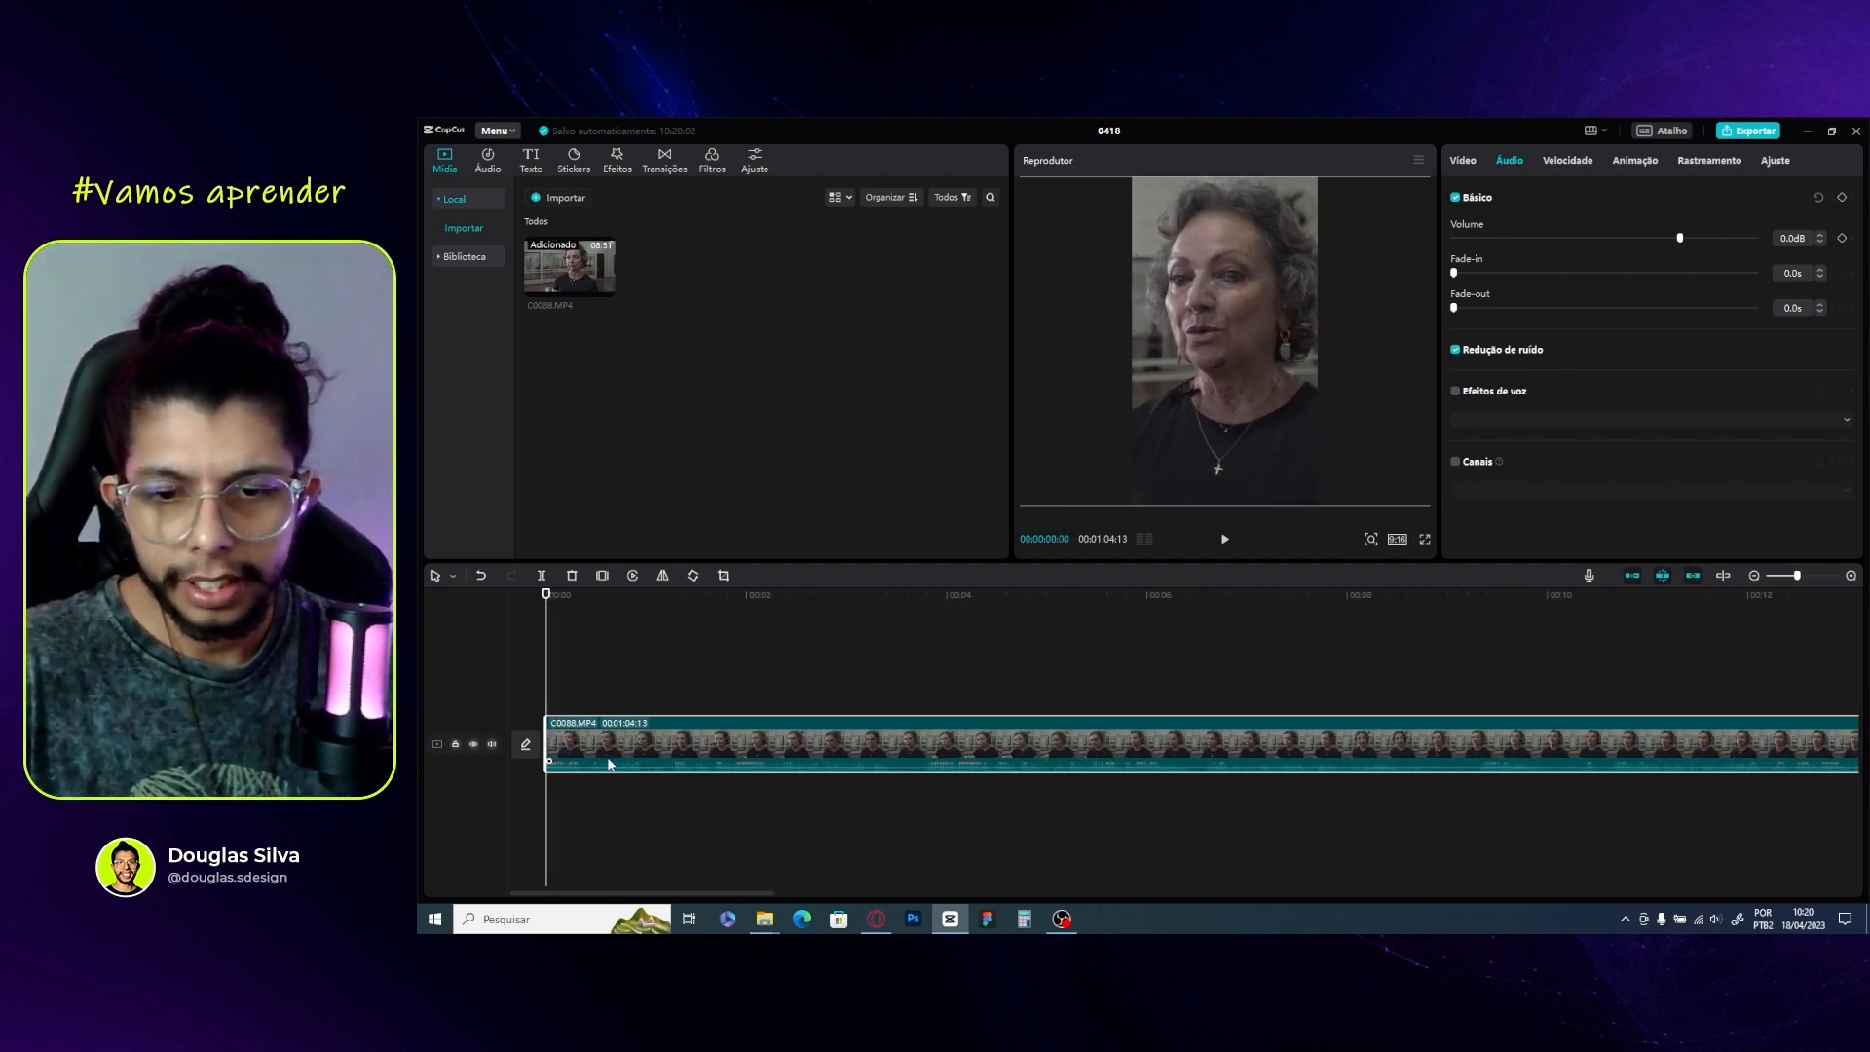
pyautogui.click(897, 794)
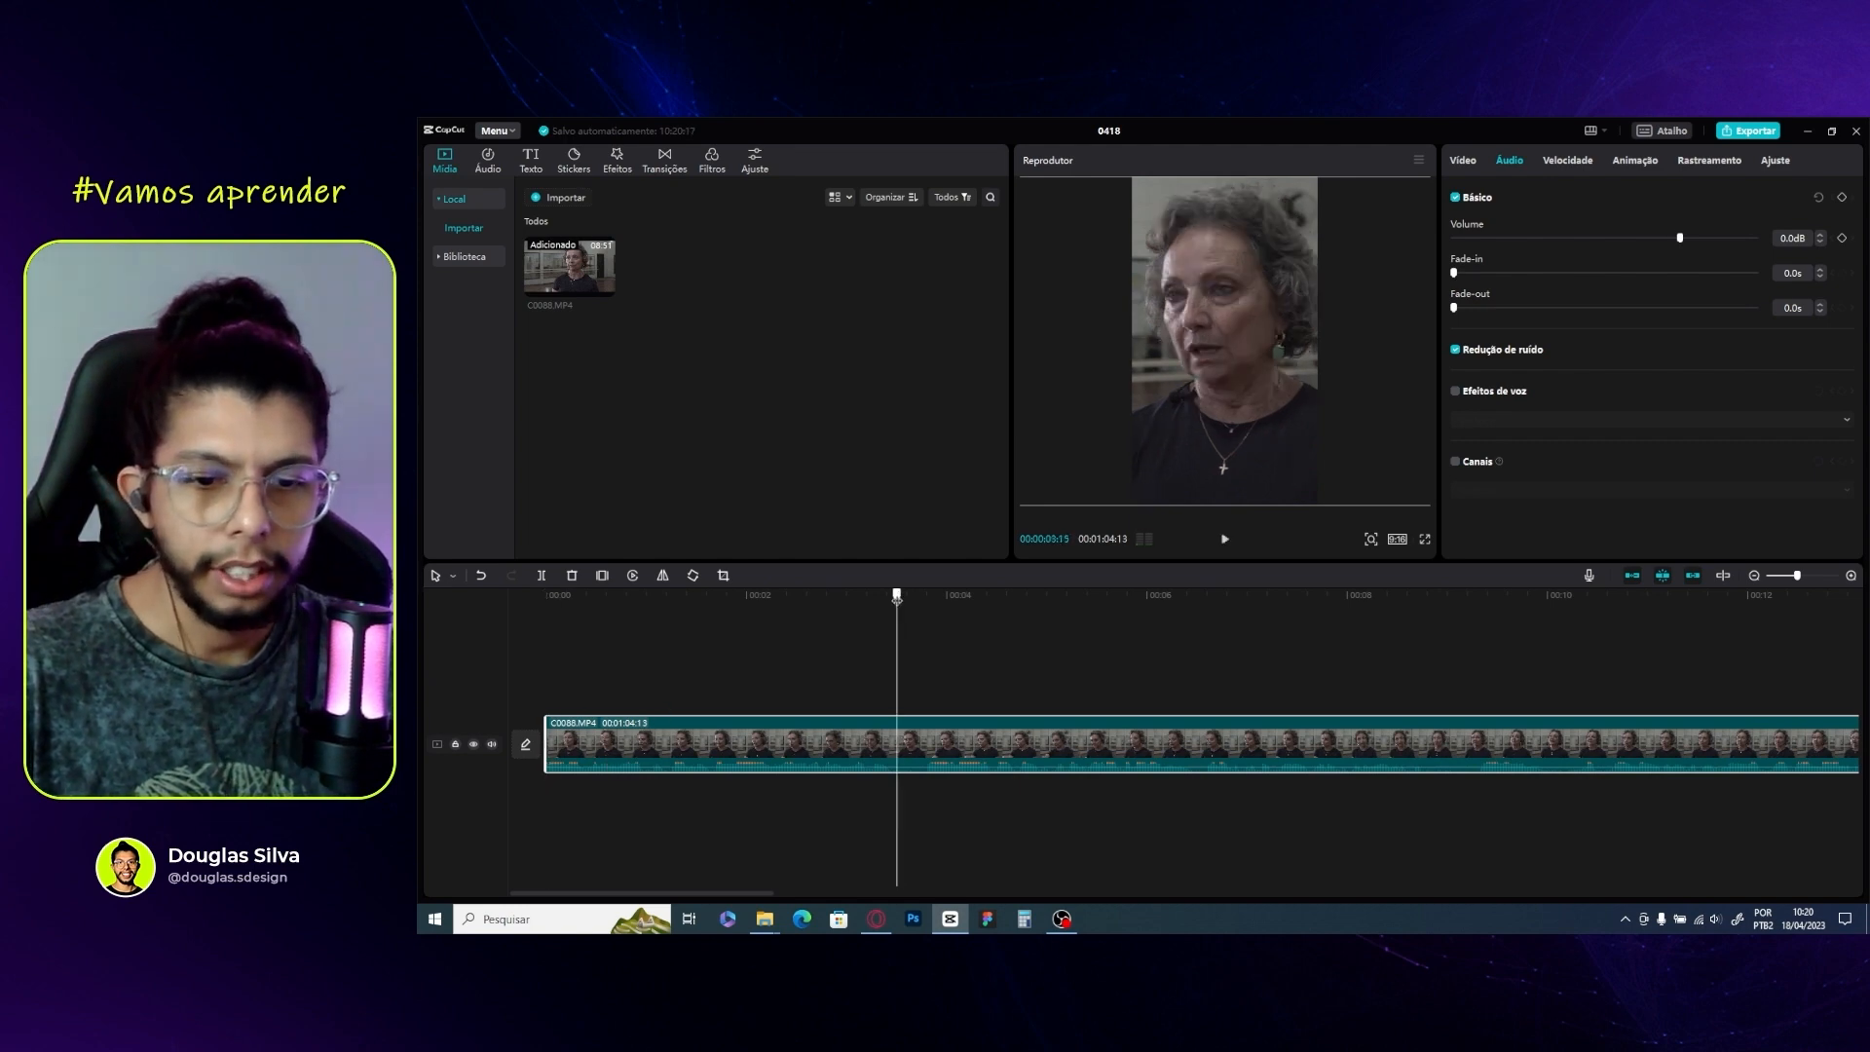
pyautogui.hotkey('ctrl', 'b')
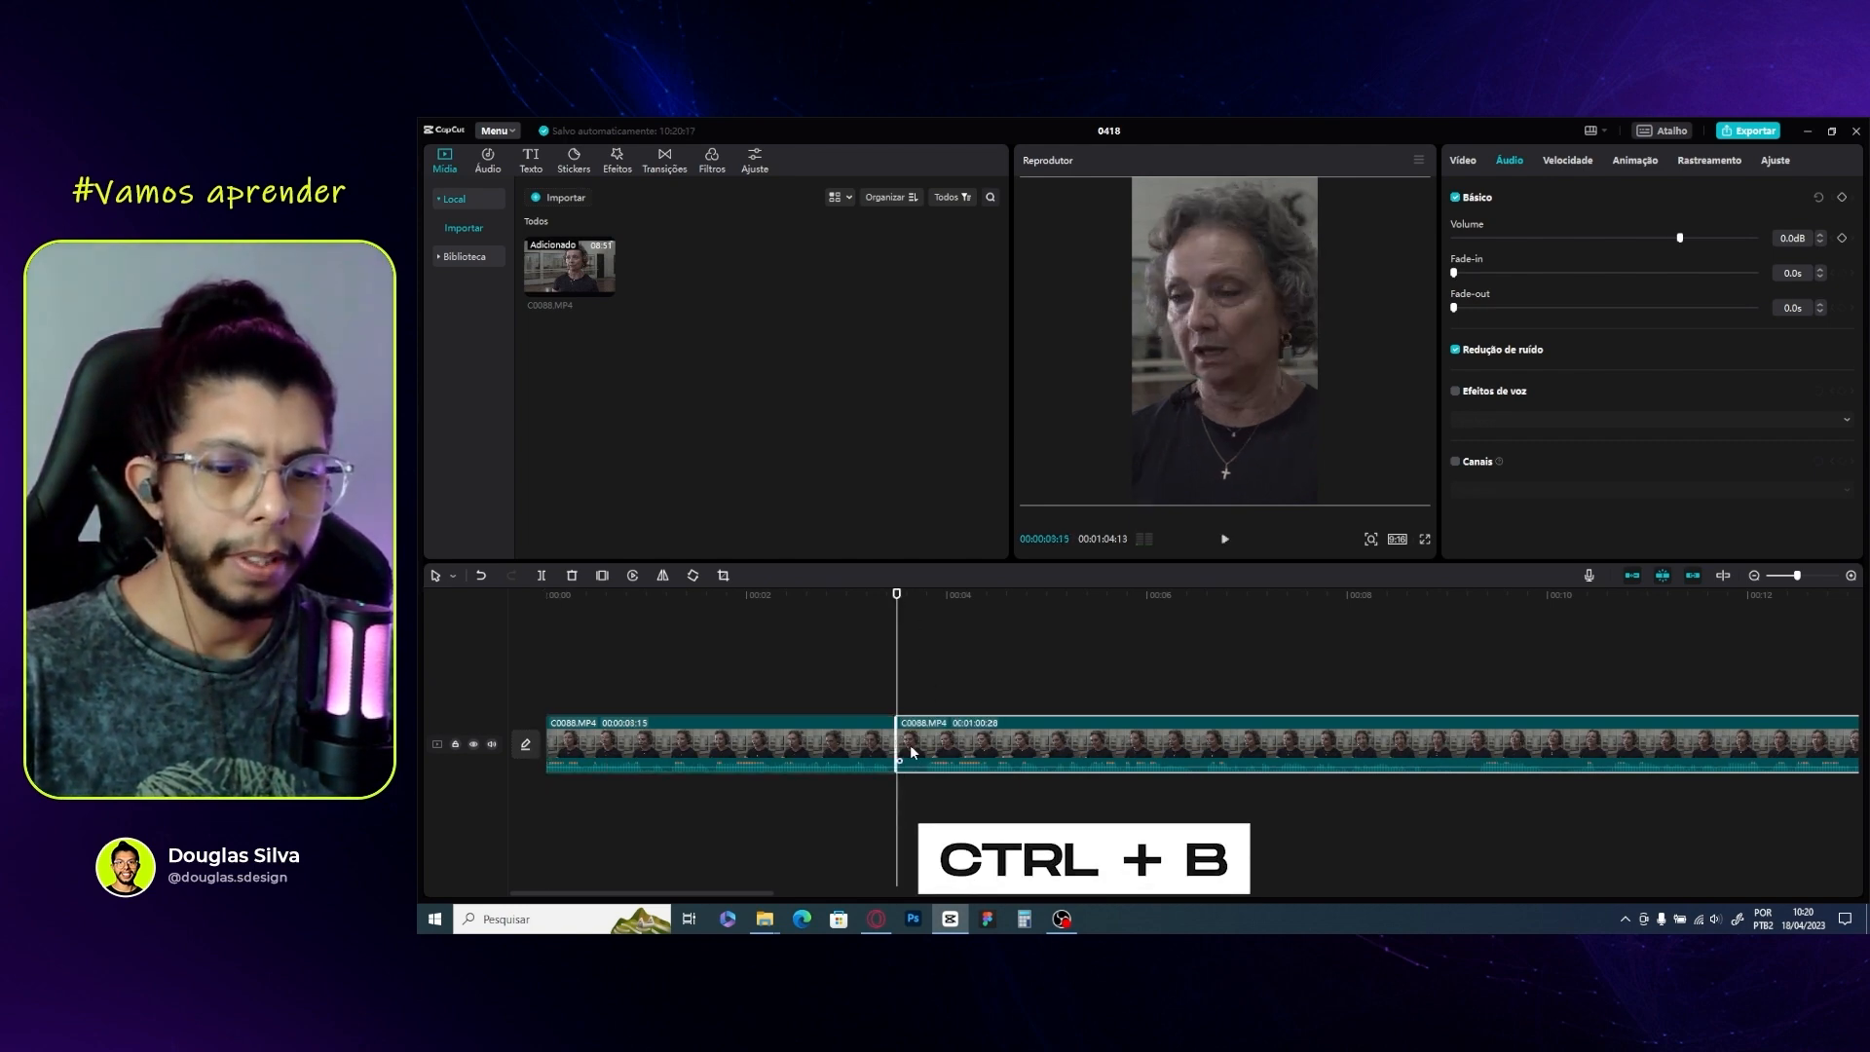
# Play the footage following the first cut and move the playhead back to look for the next pause in speech
pyautogui.scroll(2, 945, 772)
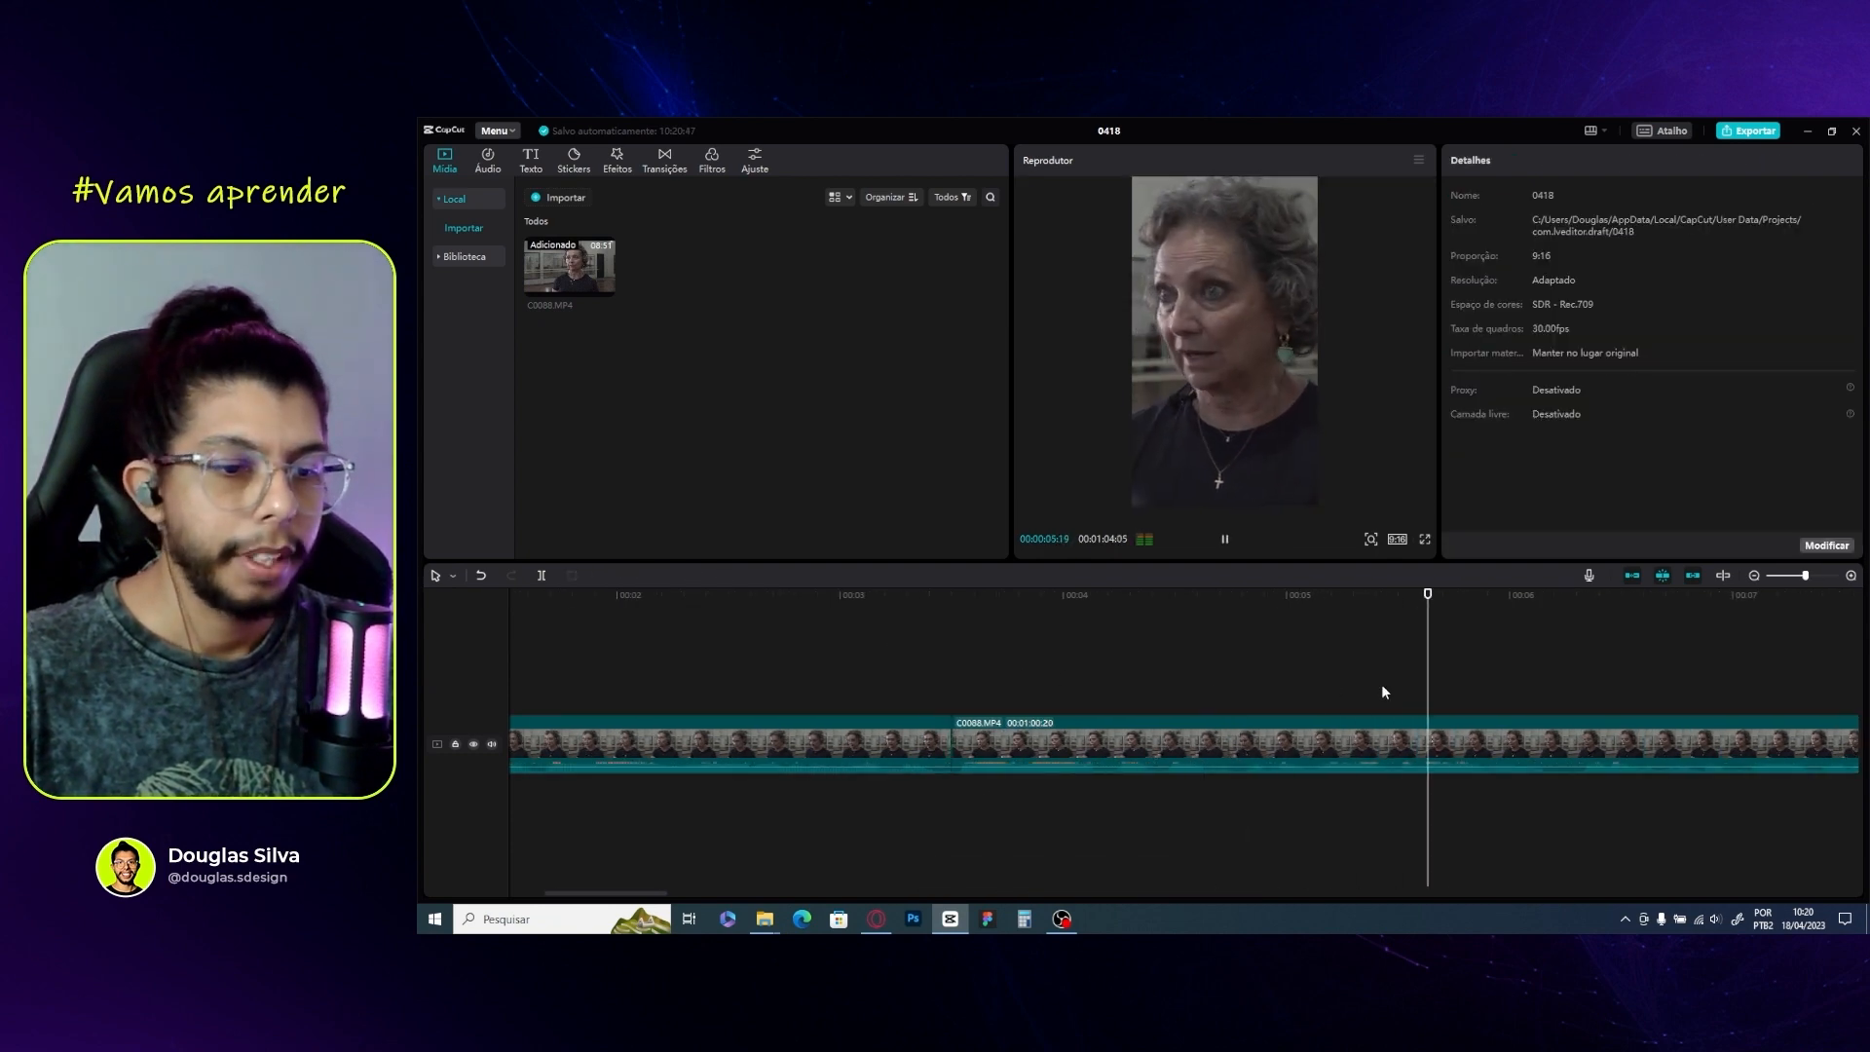
pyautogui.press('space')
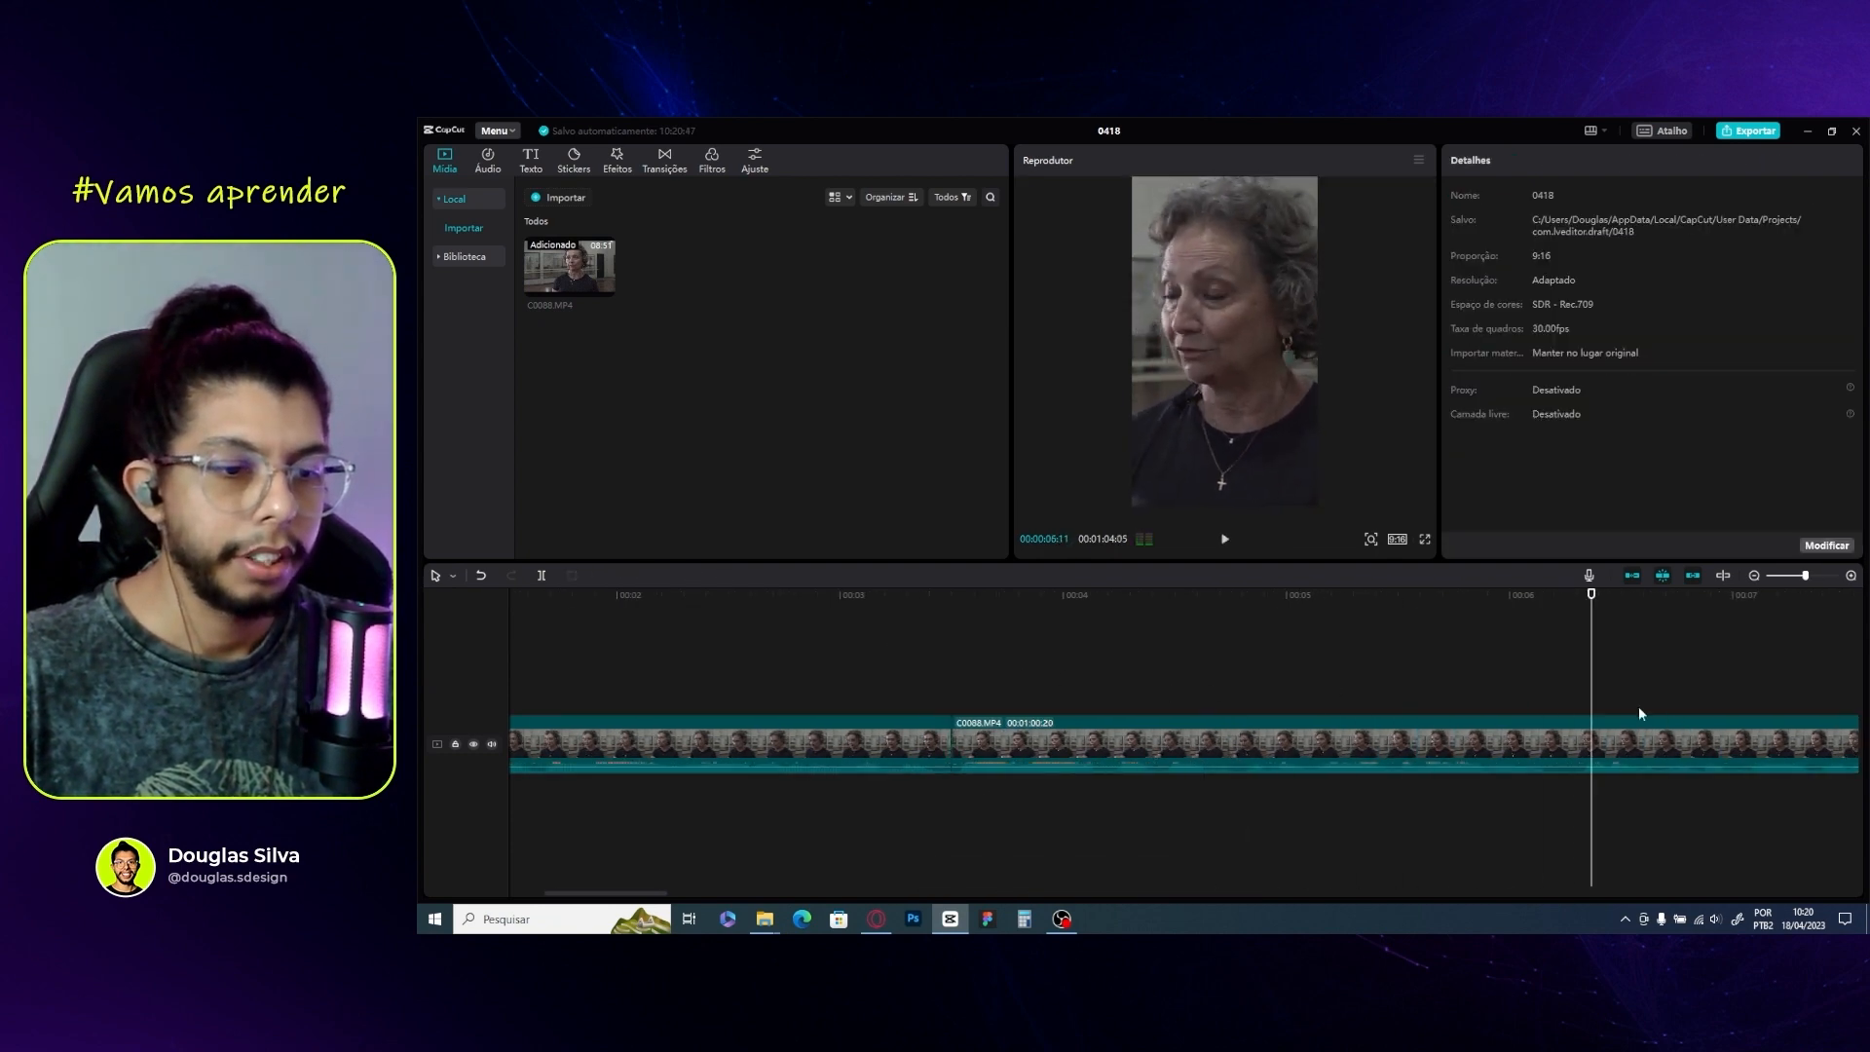
pyautogui.moveTo(1592, 610); pyautogui.dragTo(1486, 611)
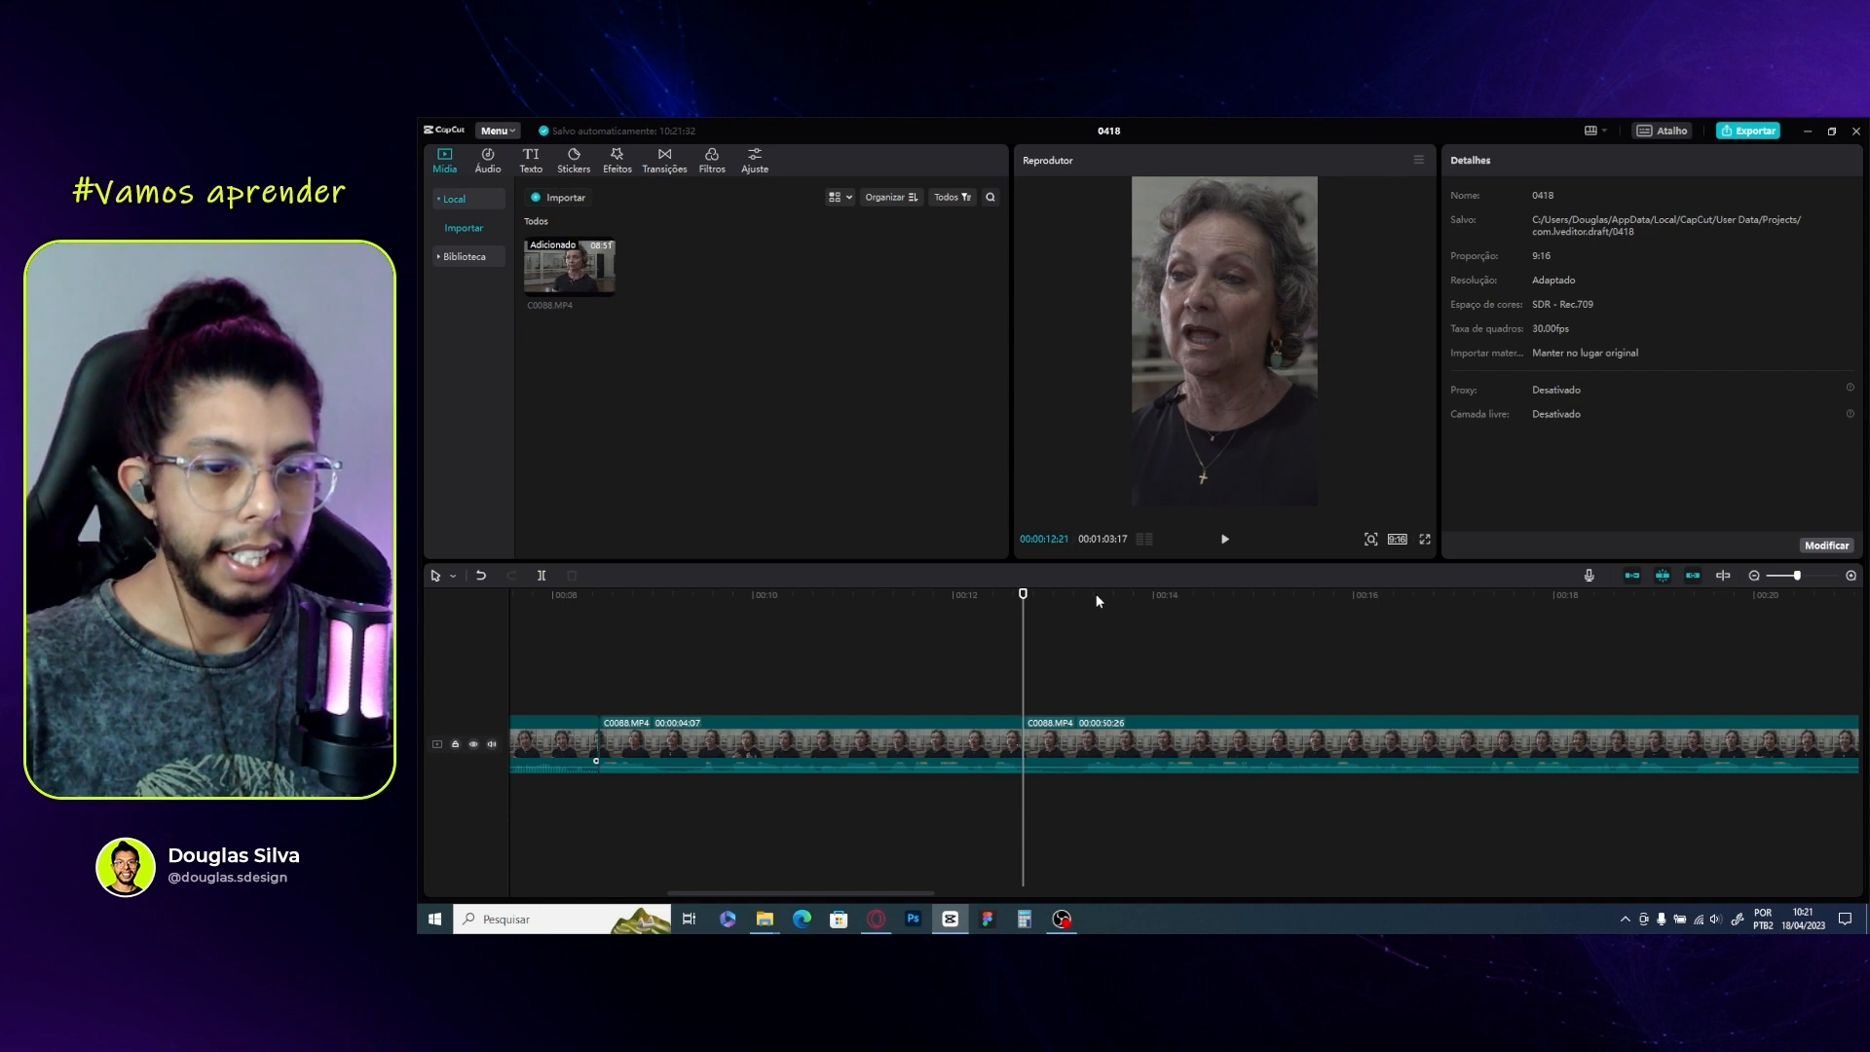
# Split the clip at 00:00:13:06 and delete the short piece between 00:00:12:21 and that cut
pyautogui.click(1098, 601)
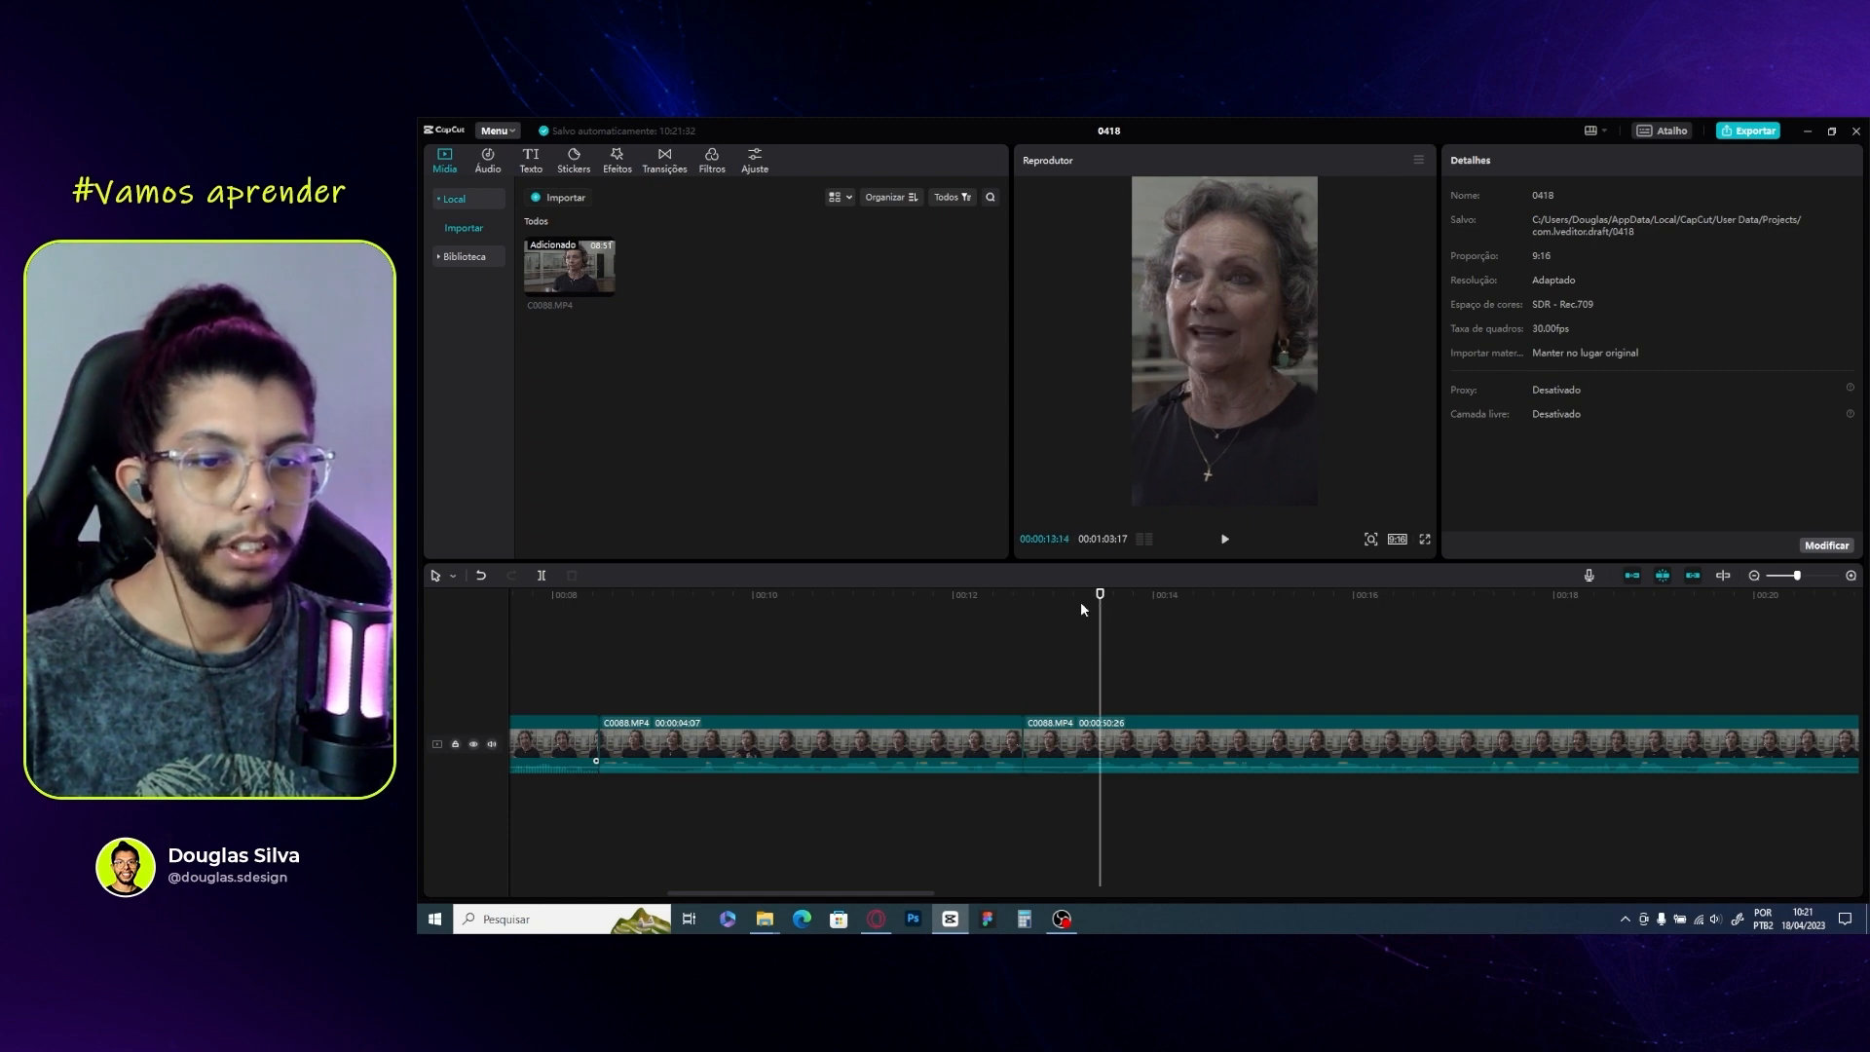
pyautogui.click(1080, 600)
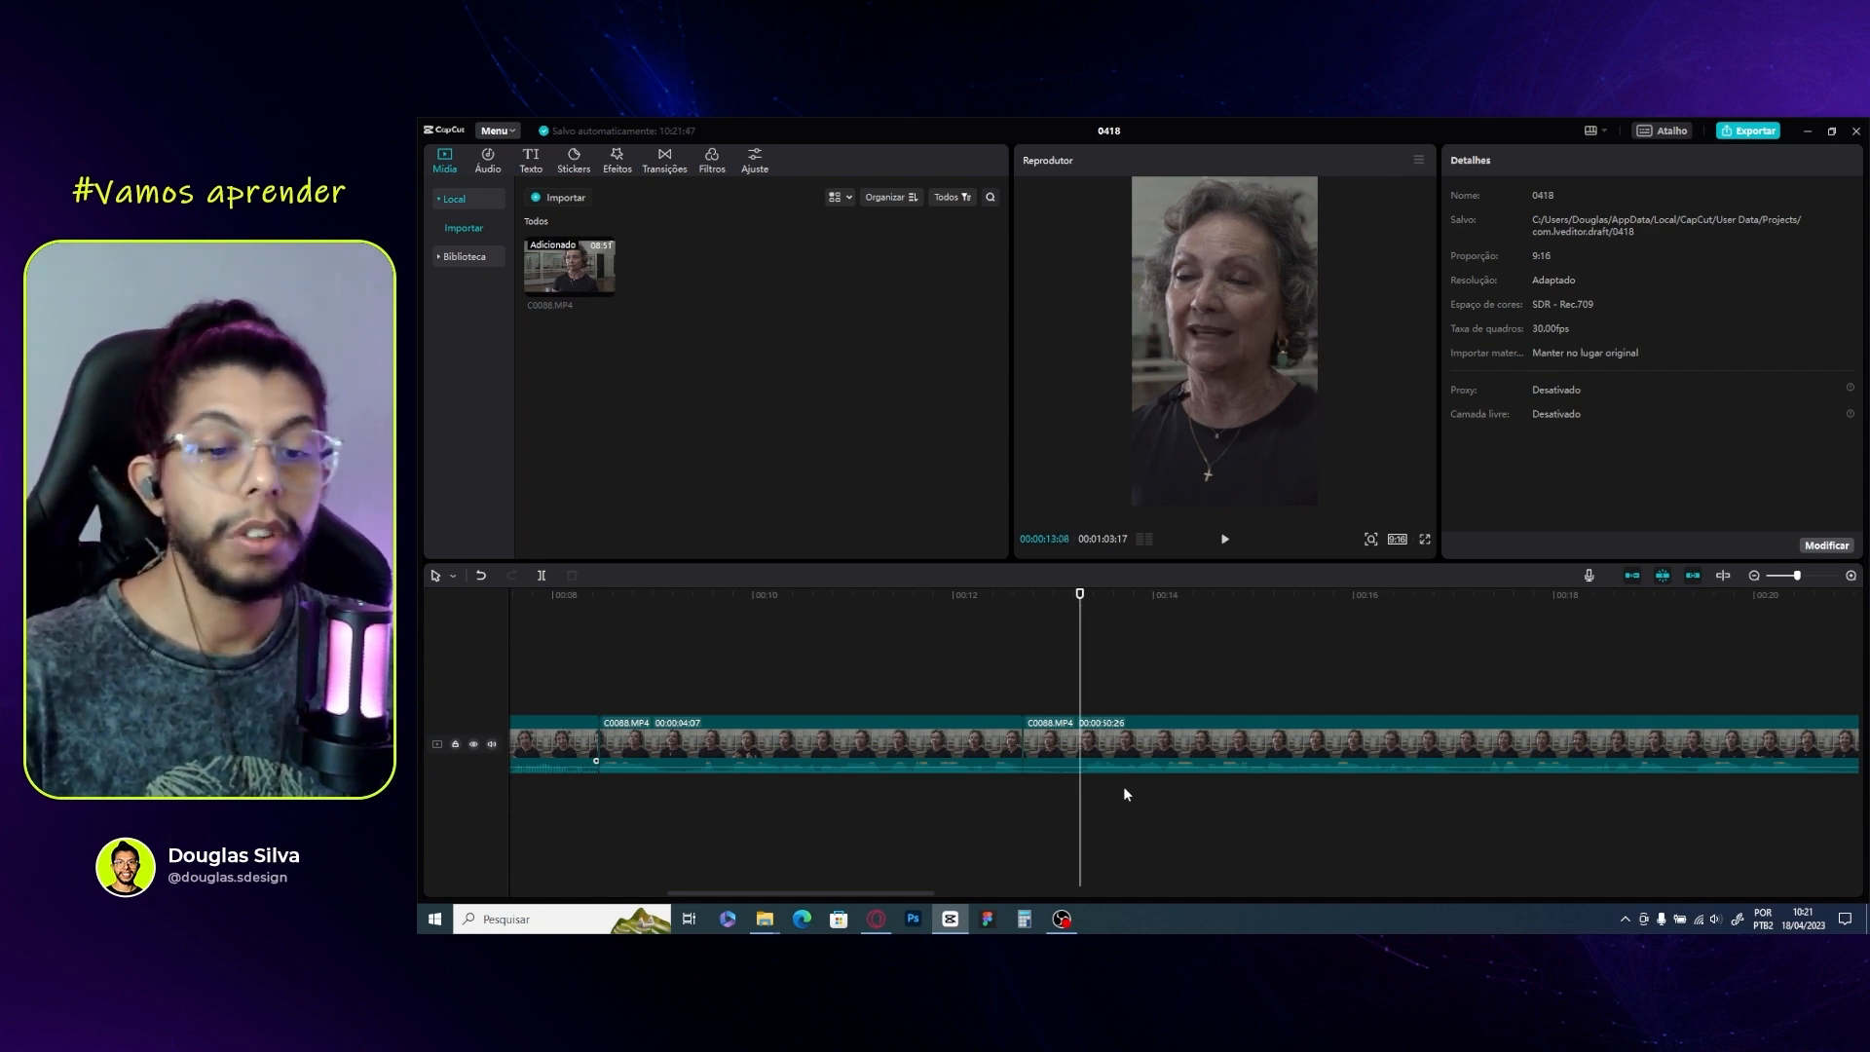
pyautogui.hotkey('ctrl', 'b')
pyautogui.click(1052, 740)
pyautogui.press('Delete')
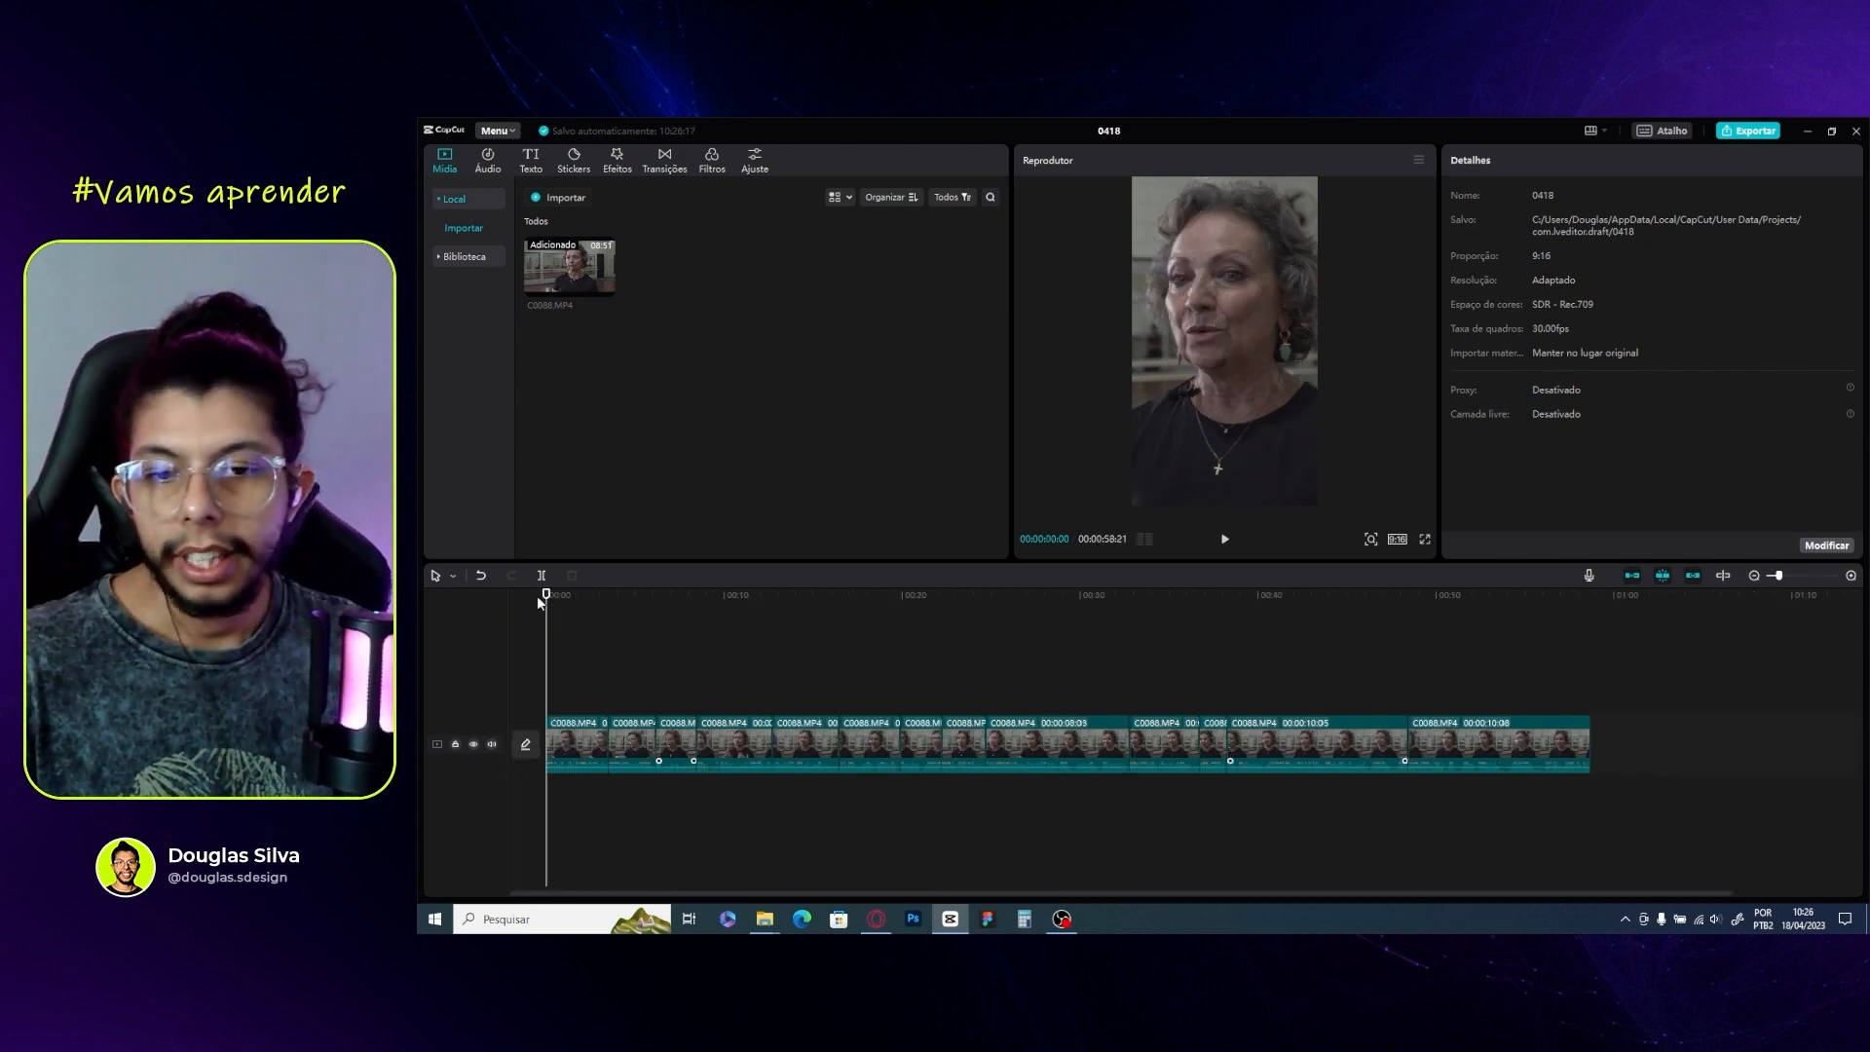
# Play the trimmed timeline from the start to review the cuts
pyautogui.moveTo(546, 606); pyautogui.dragTo(503, 649)
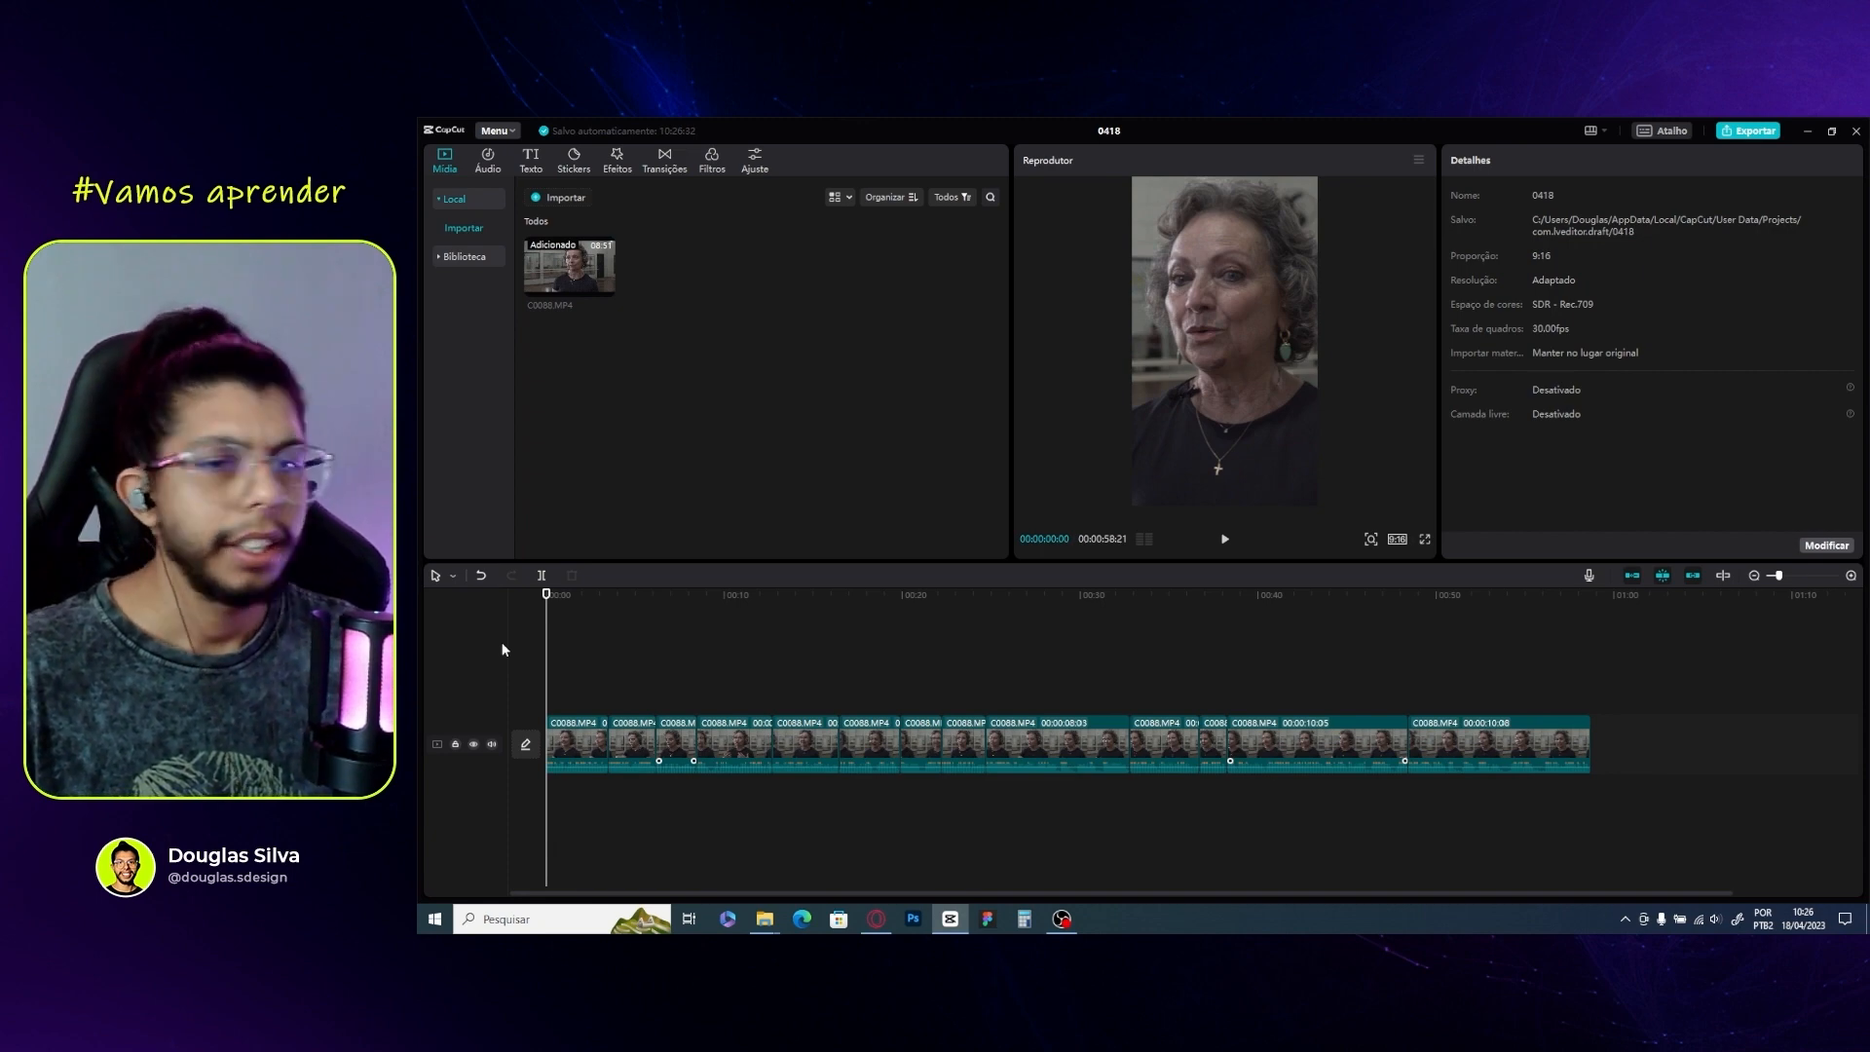
pyautogui.press('space')
pyautogui.press('space')
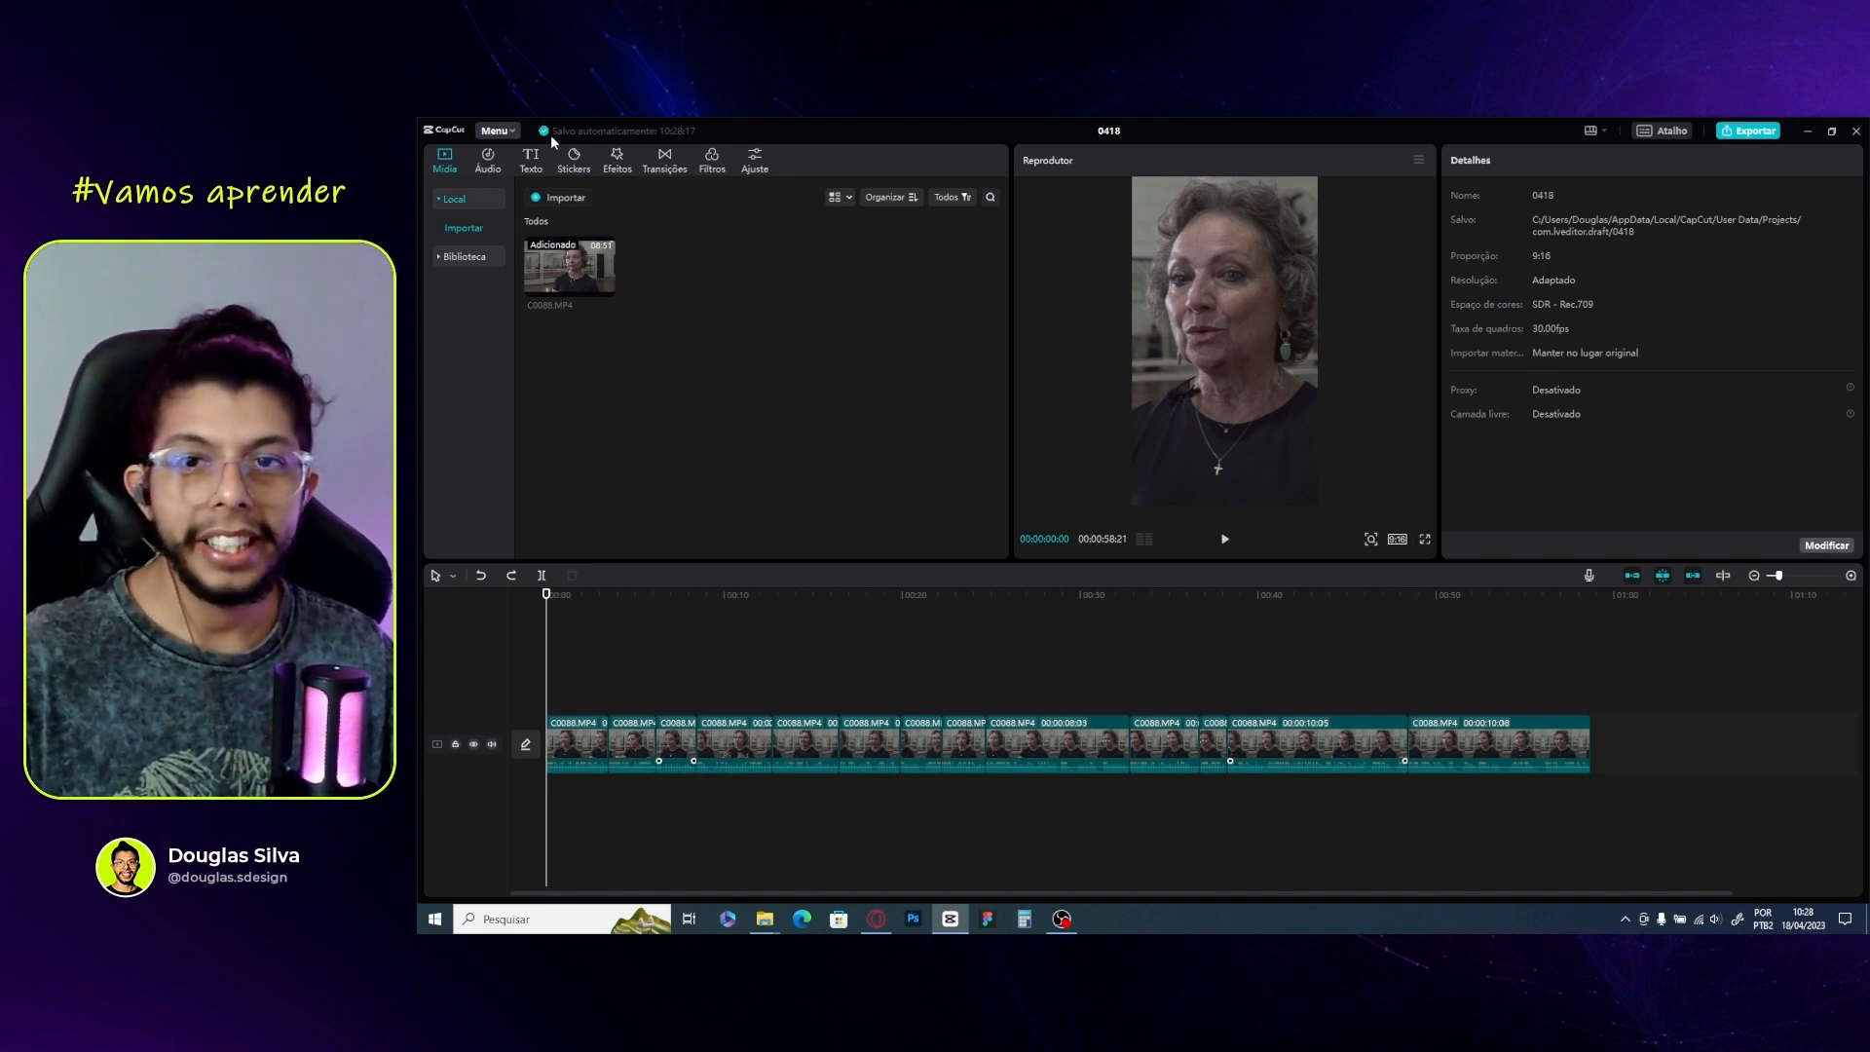
# Generate automatic captions for the video in Português (Brasil)
pyautogui.click(531, 161)
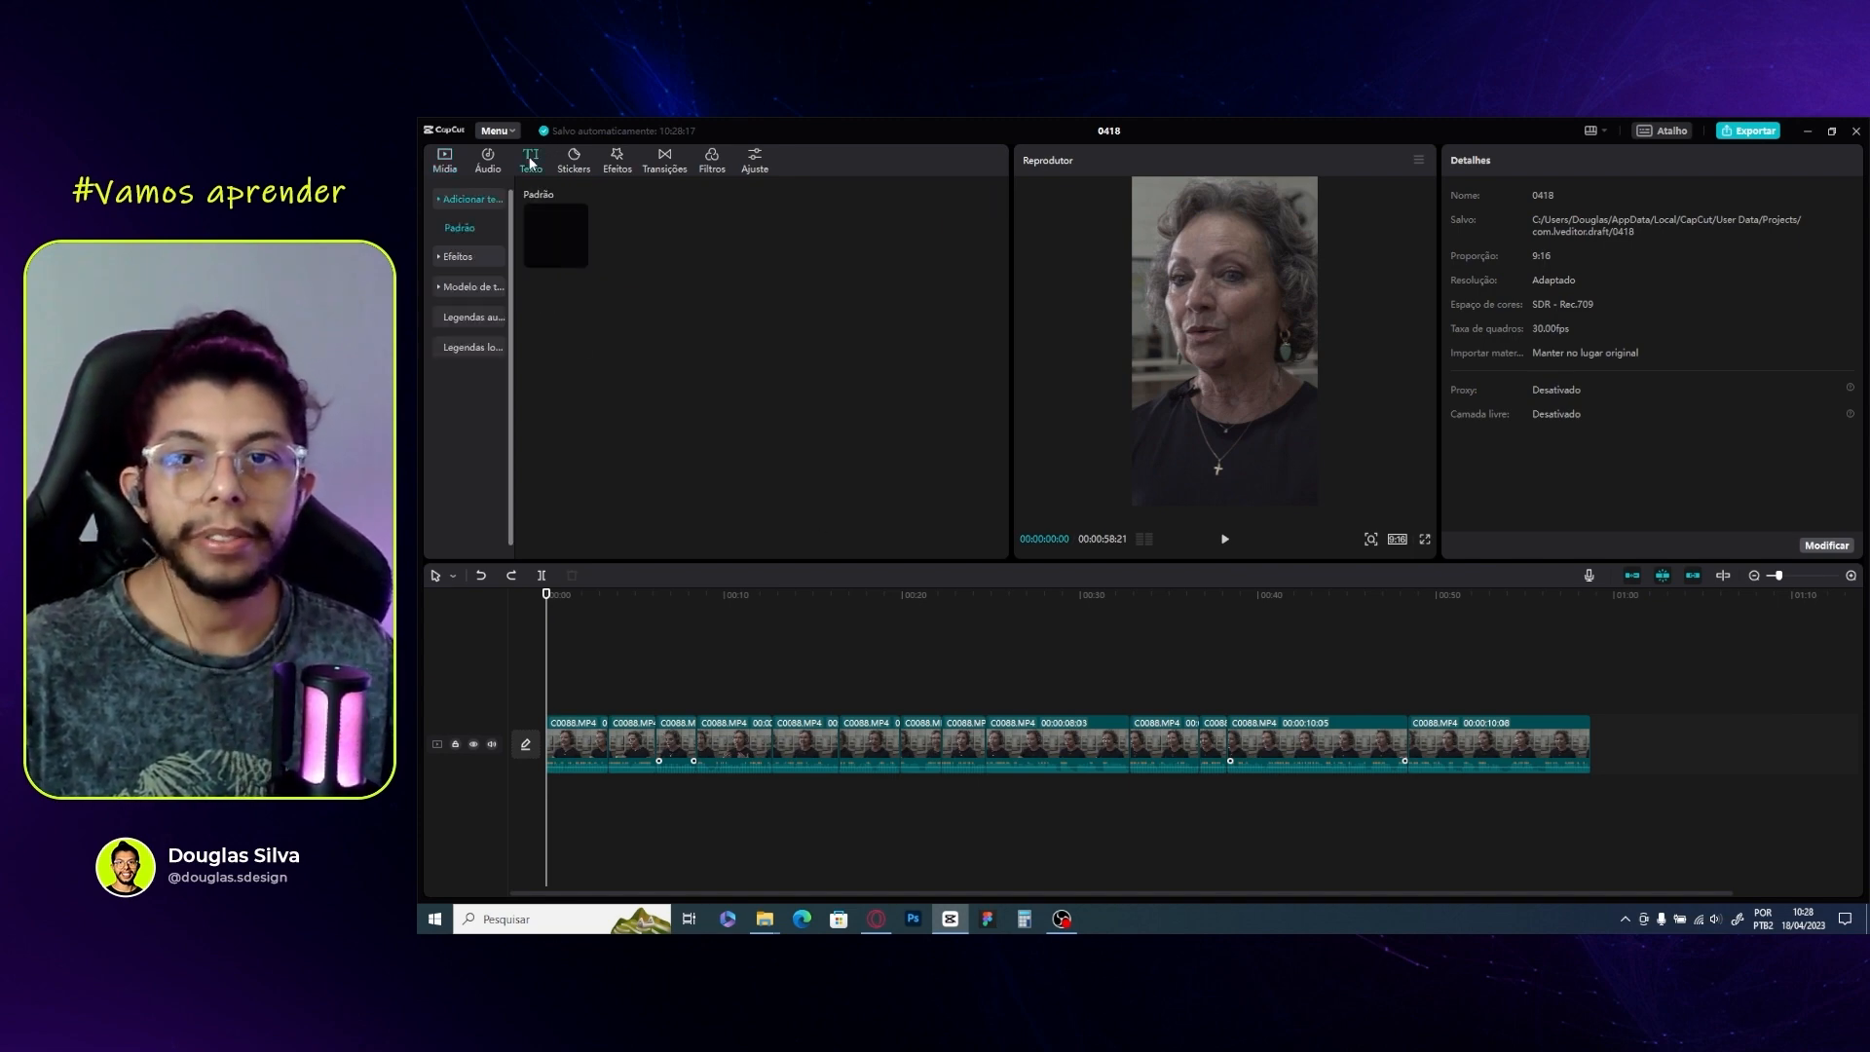
pyautogui.click(475, 319)
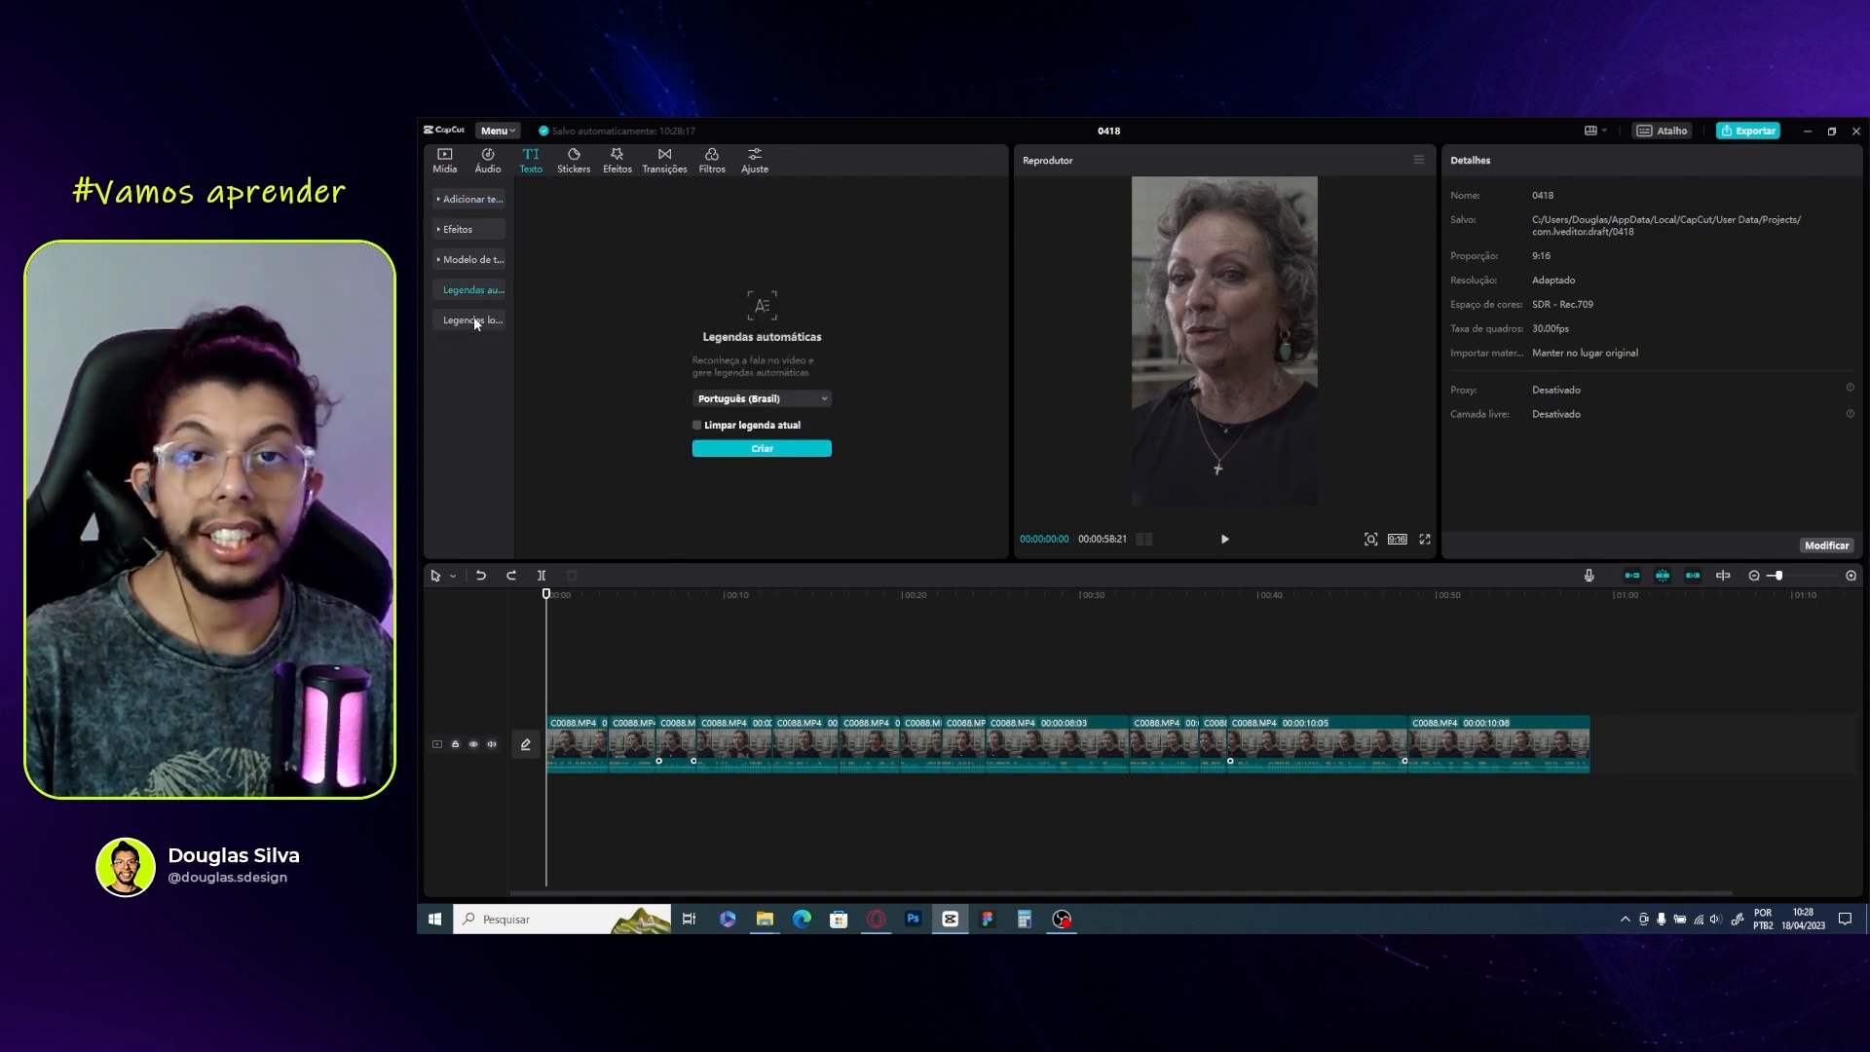
pyautogui.click(761, 448)
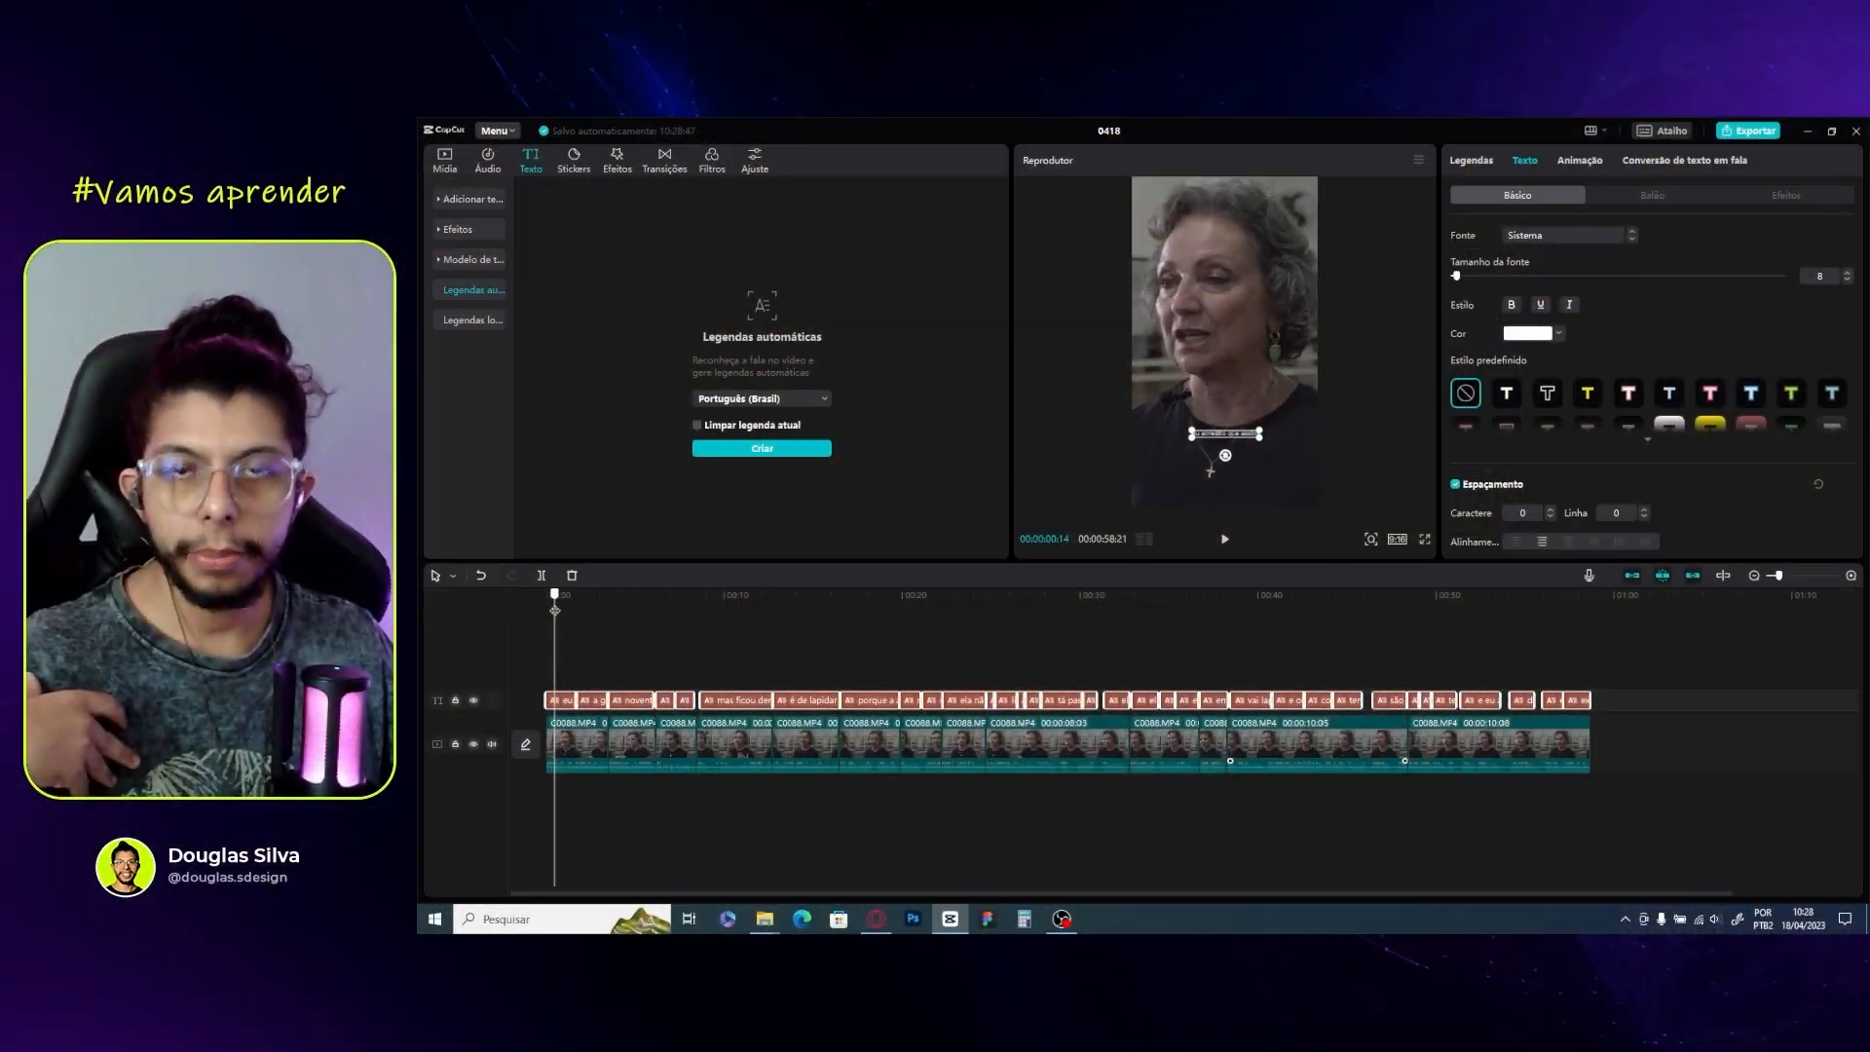
# Apply the preset text style with black letters on a yellow background to all the generated captions
pyautogui.moveTo(555, 610); pyautogui.dragTo(542, 610)
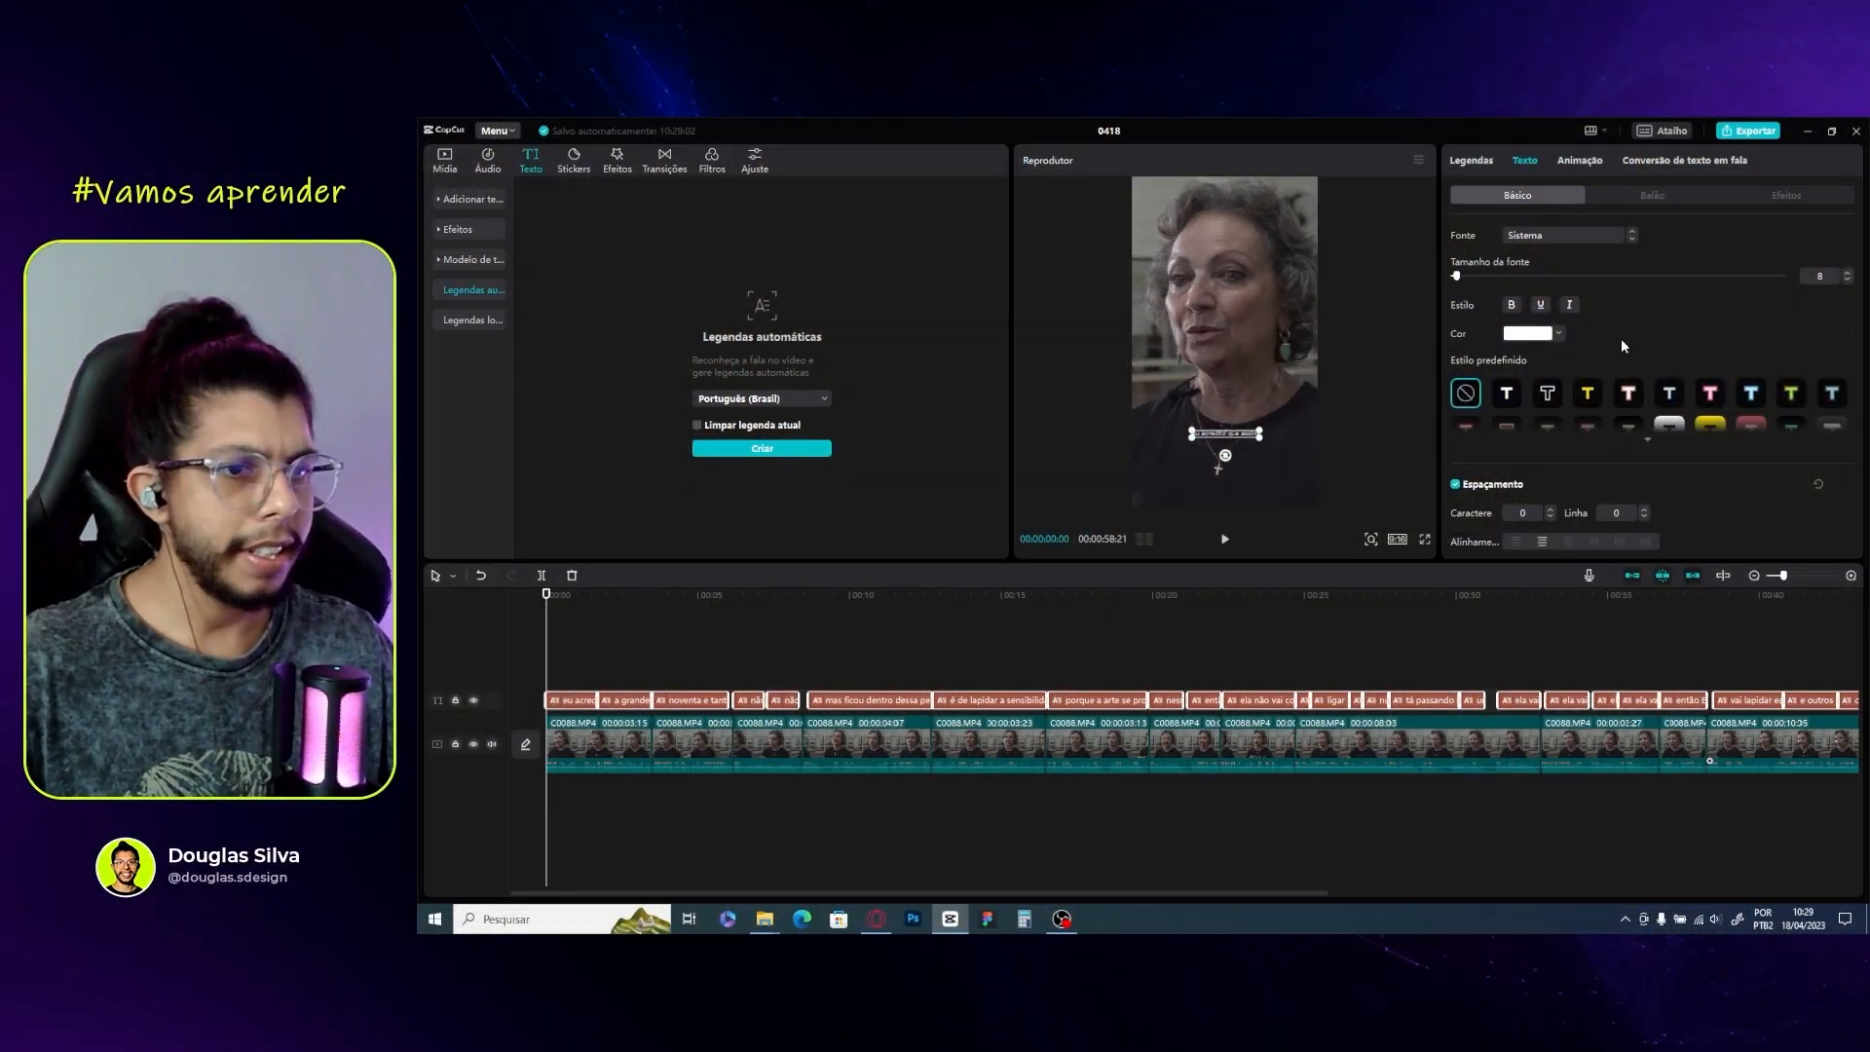
pyautogui.scroll(-4, 1615, 336)
pyautogui.scroll(2, 1613, 348)
pyautogui.click(1649, 385)
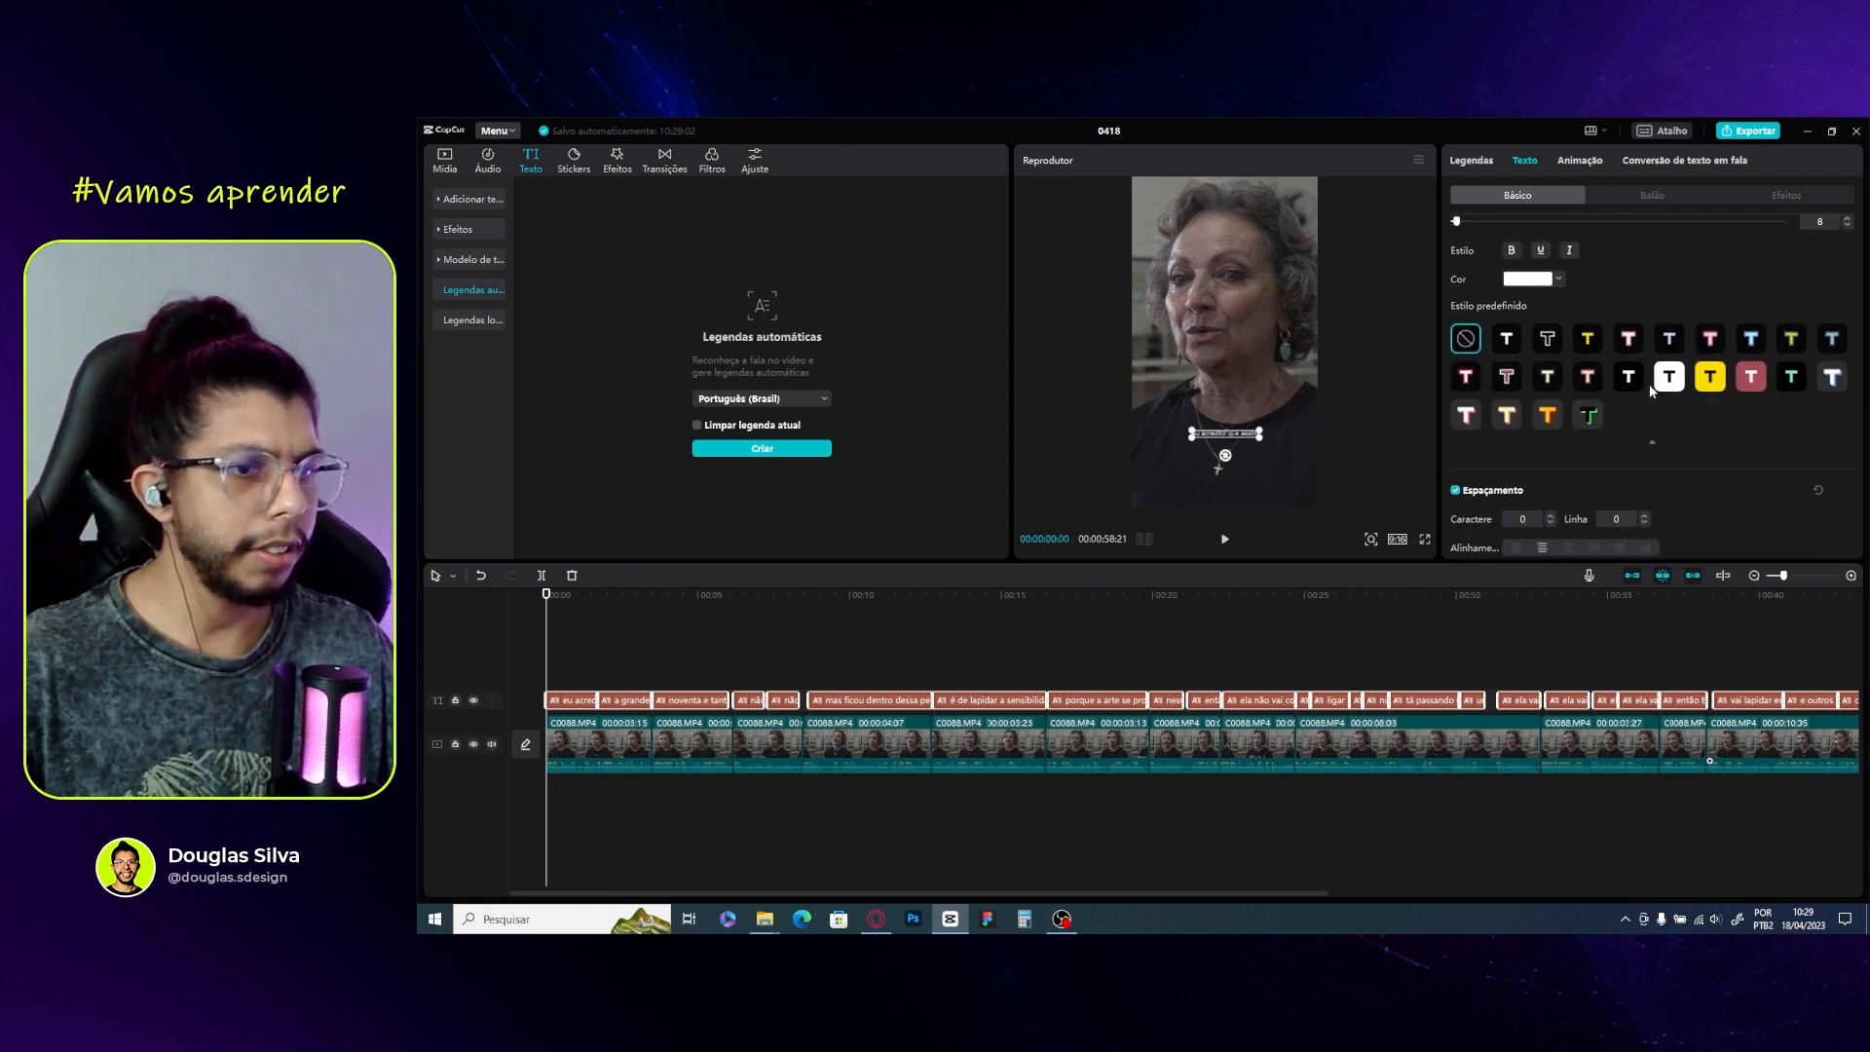
pyautogui.click(1709, 377)
# Preview the styled captions from the start of the video, both in the player and full screen
pyautogui.press('space')
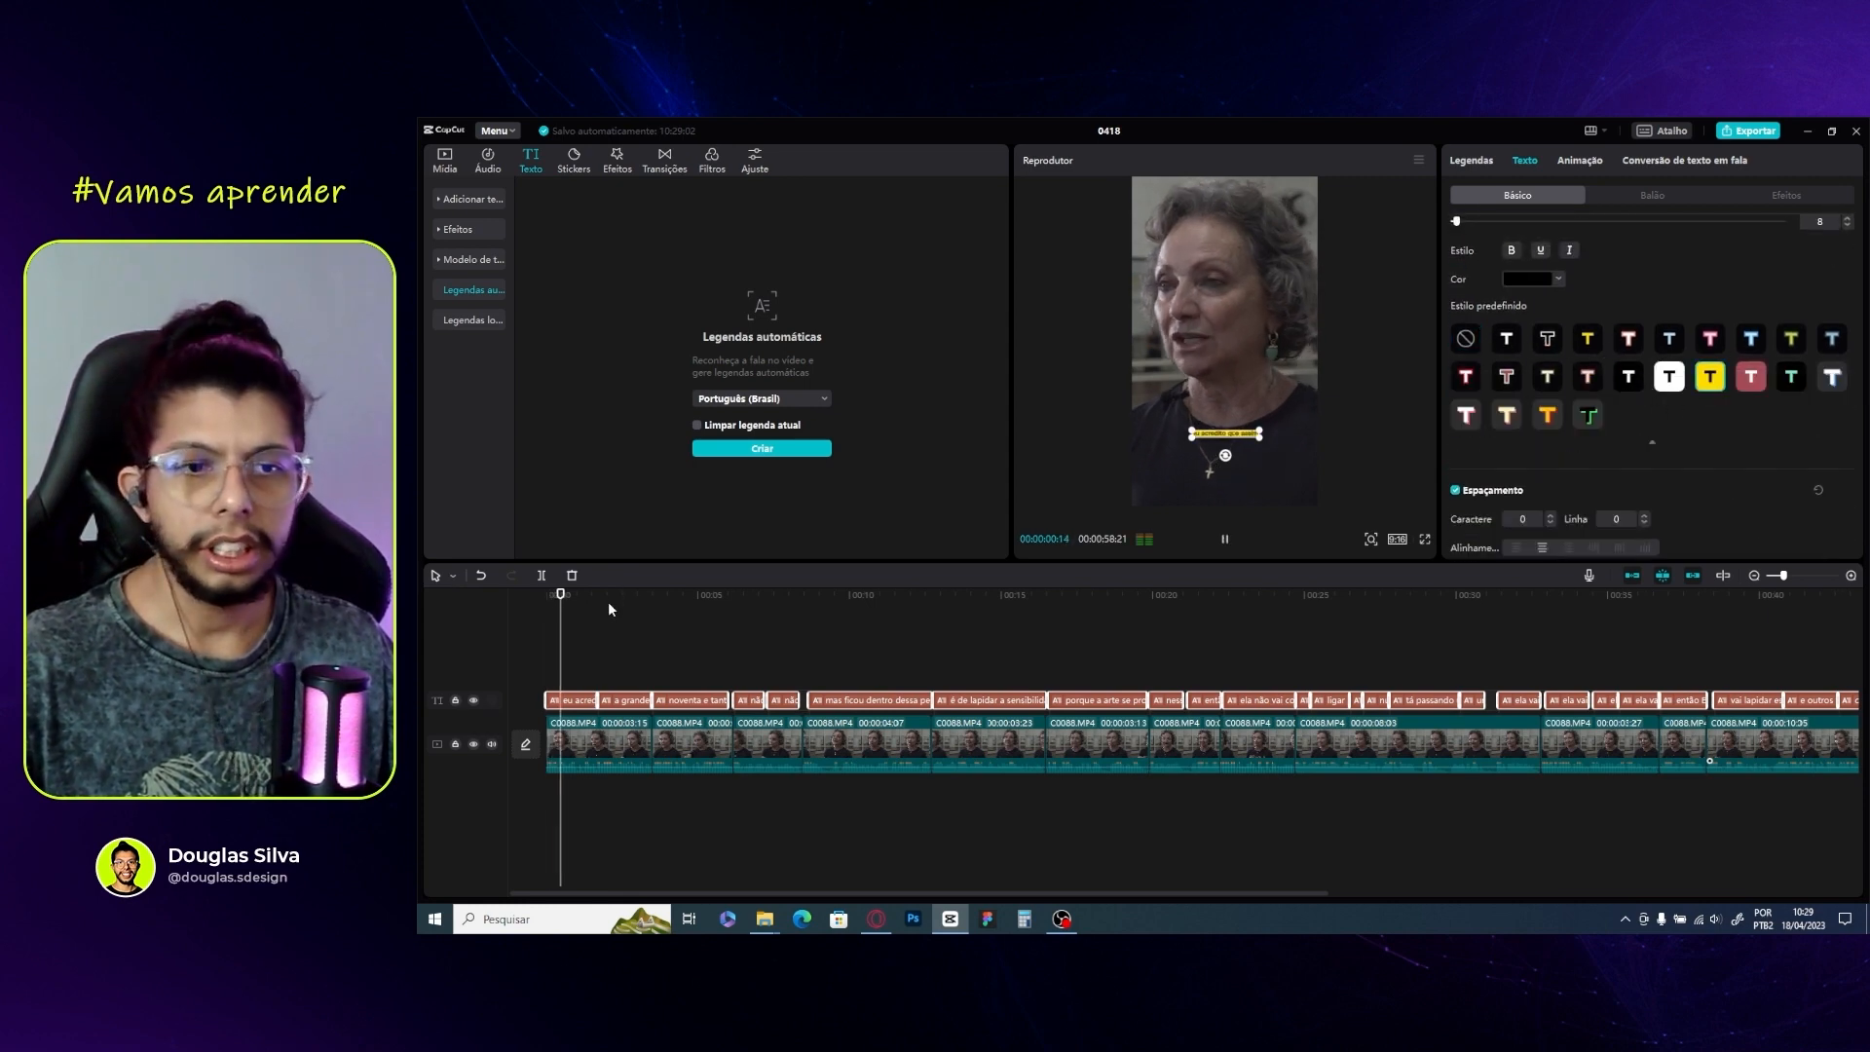
pyautogui.press('space')
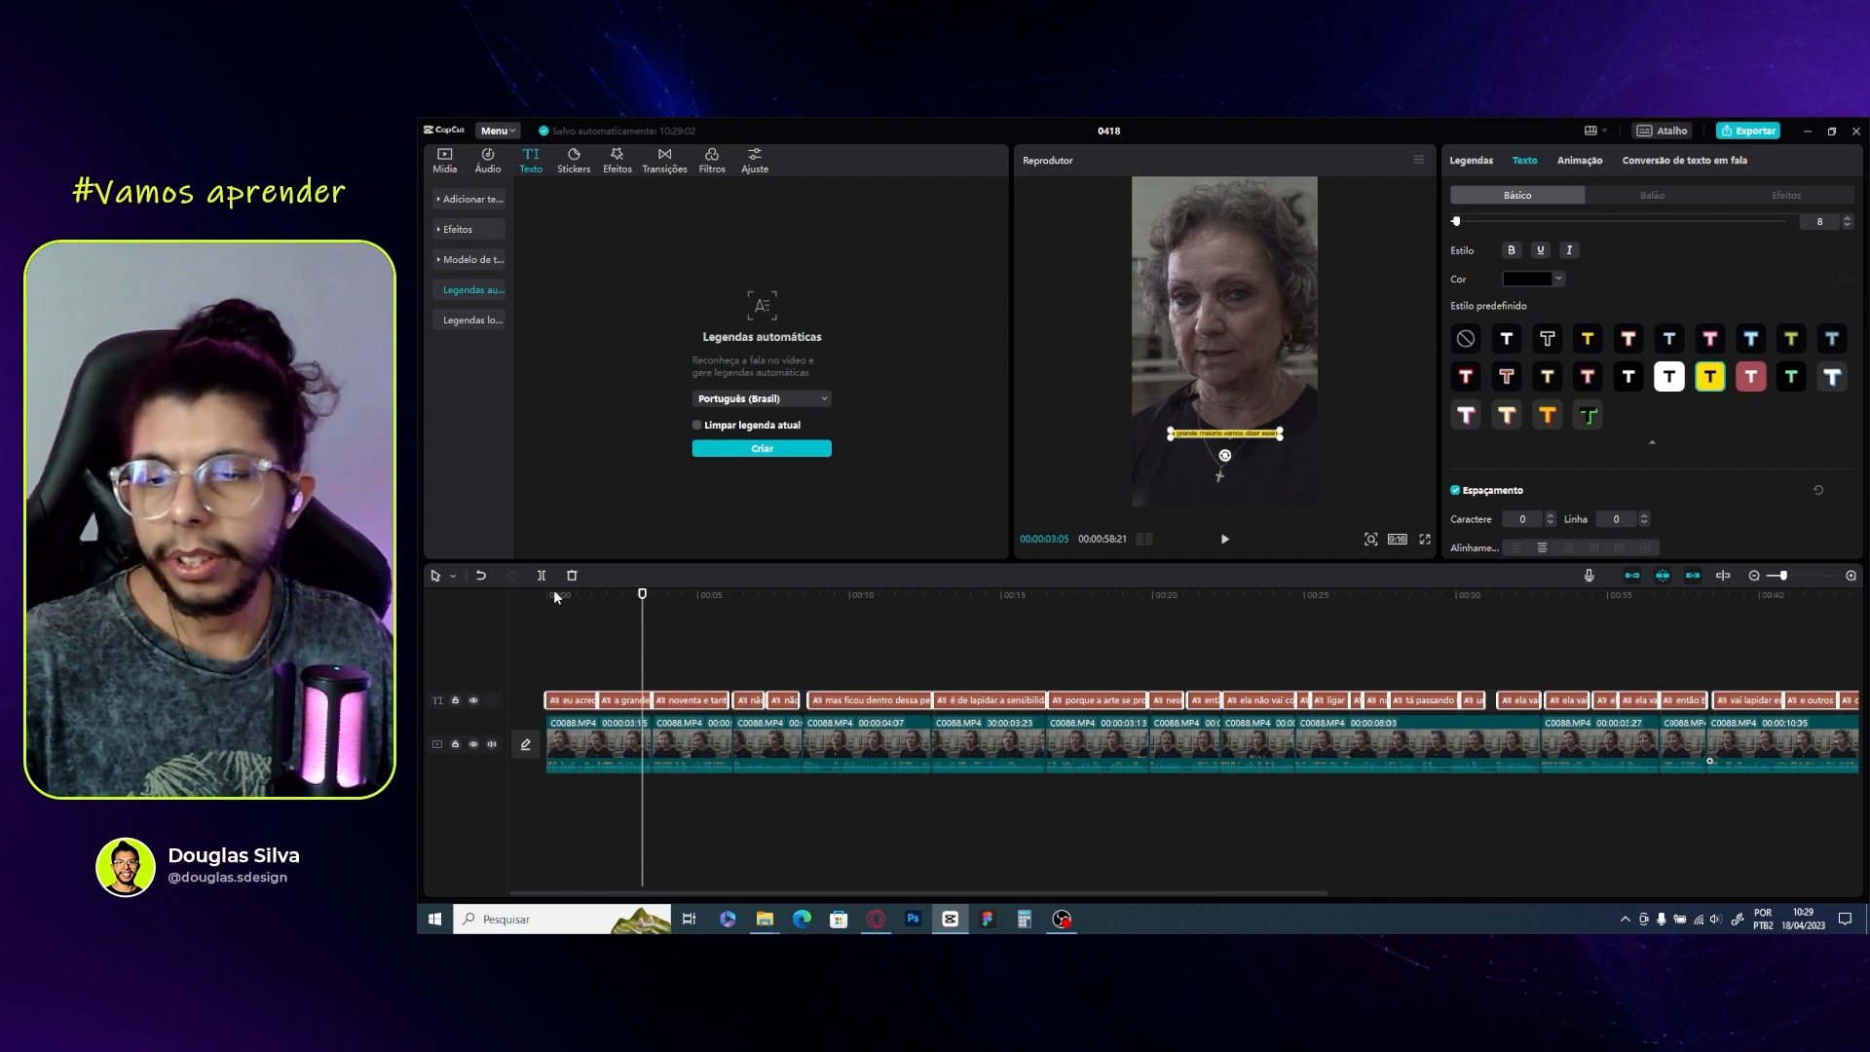
pyautogui.moveTo(555, 596); pyautogui.dragTo(545, 593)
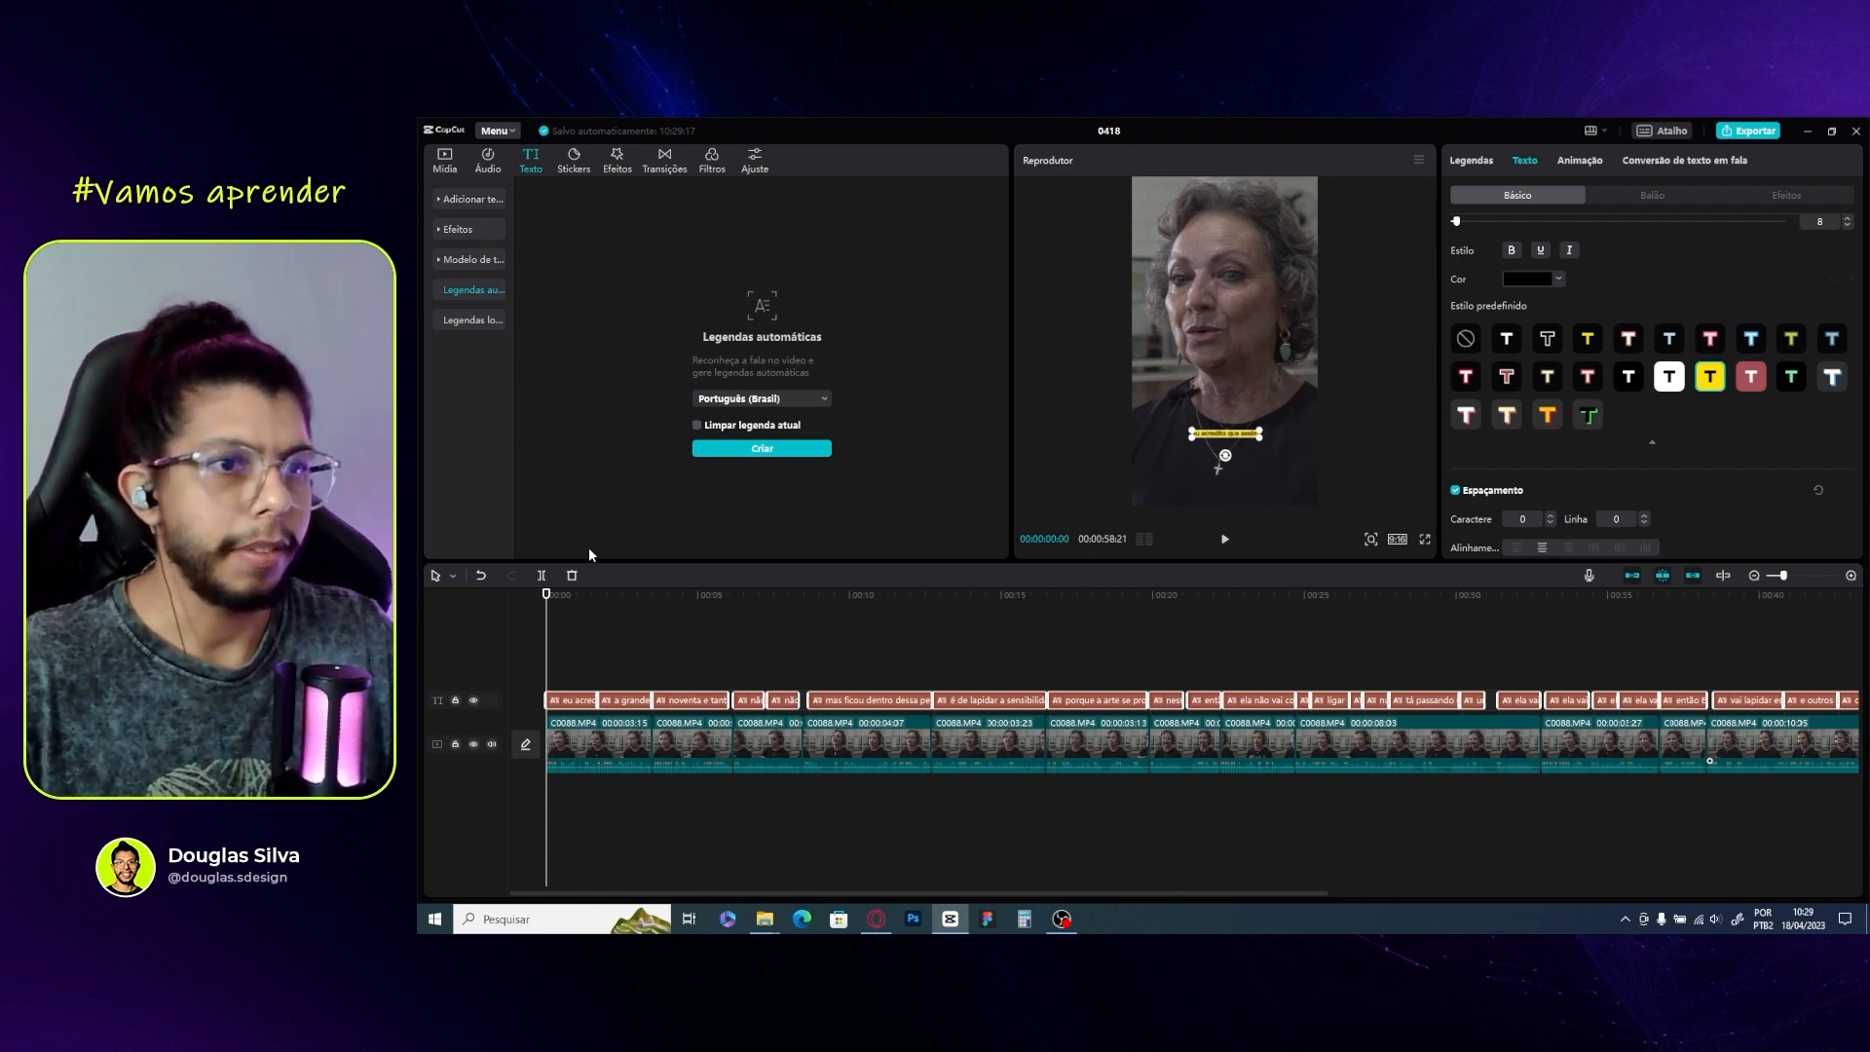
pyautogui.click(1426, 542)
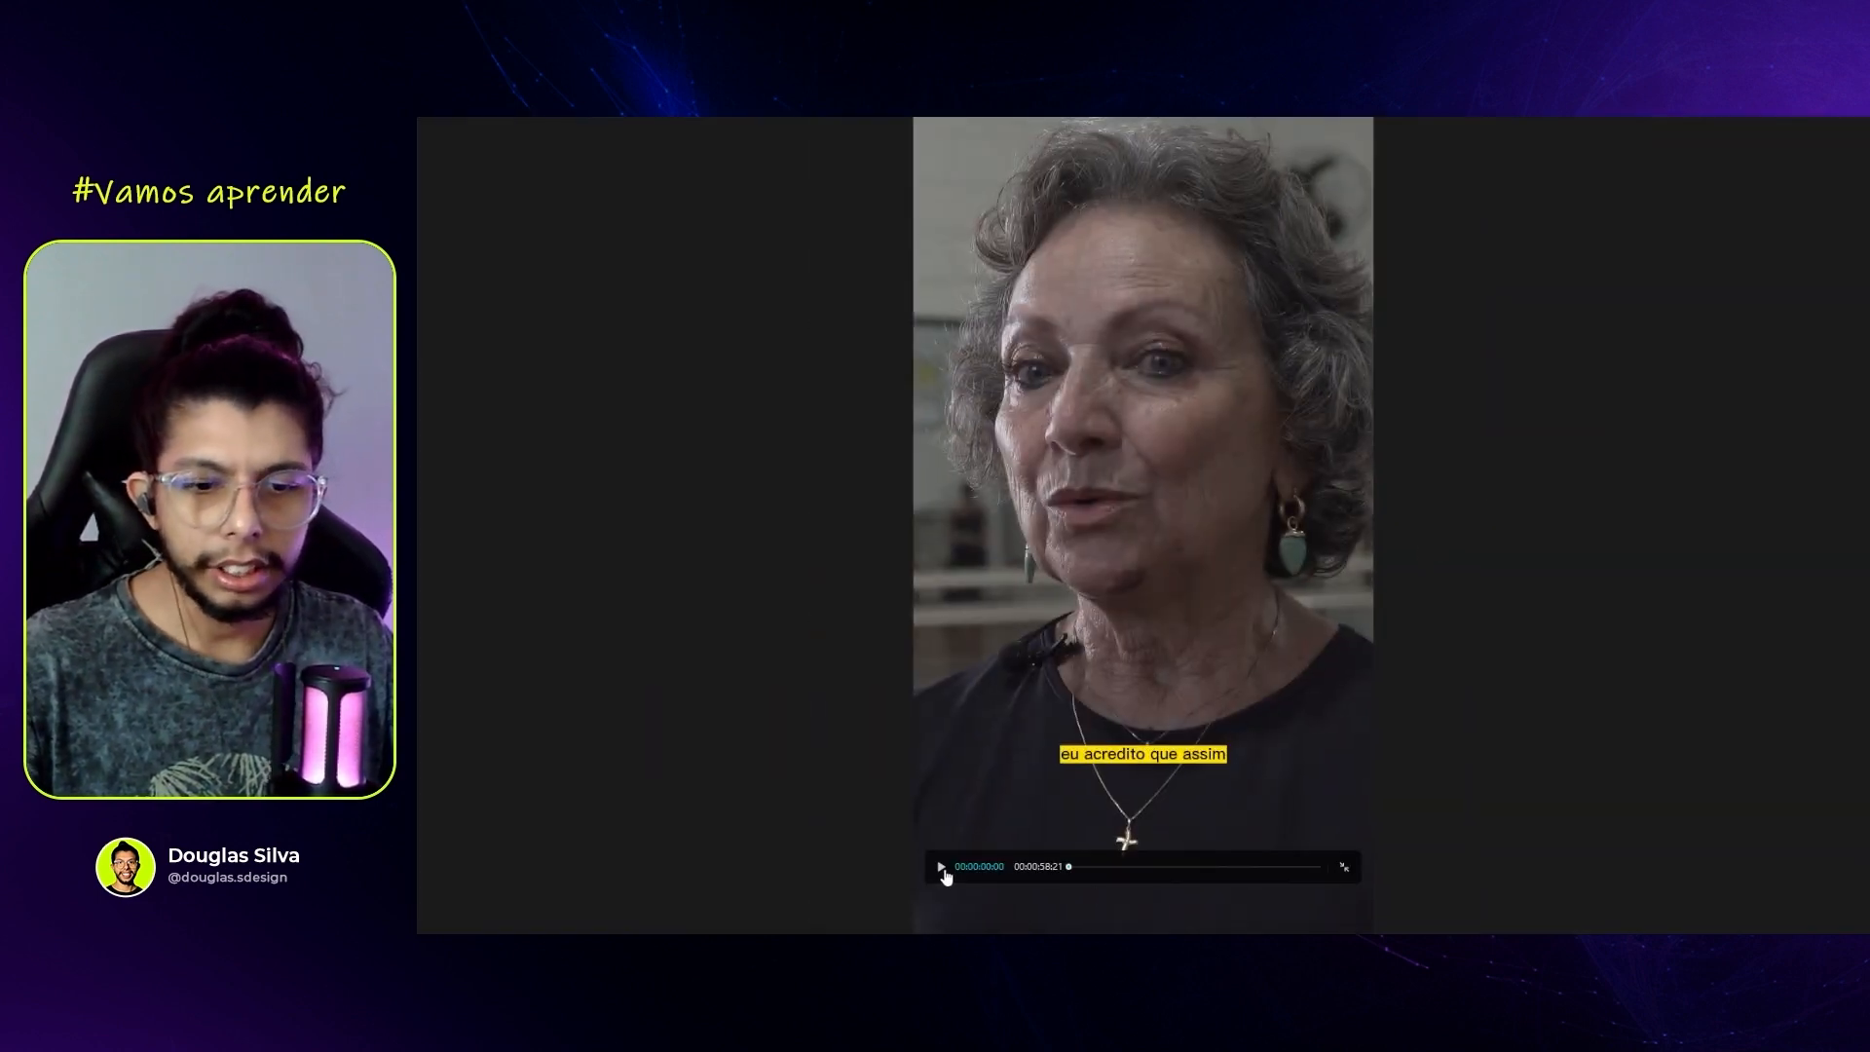
pyautogui.press('Escape')
# Increase the font size of all captions to 9
pyautogui.scroll(1, 1607, 296)
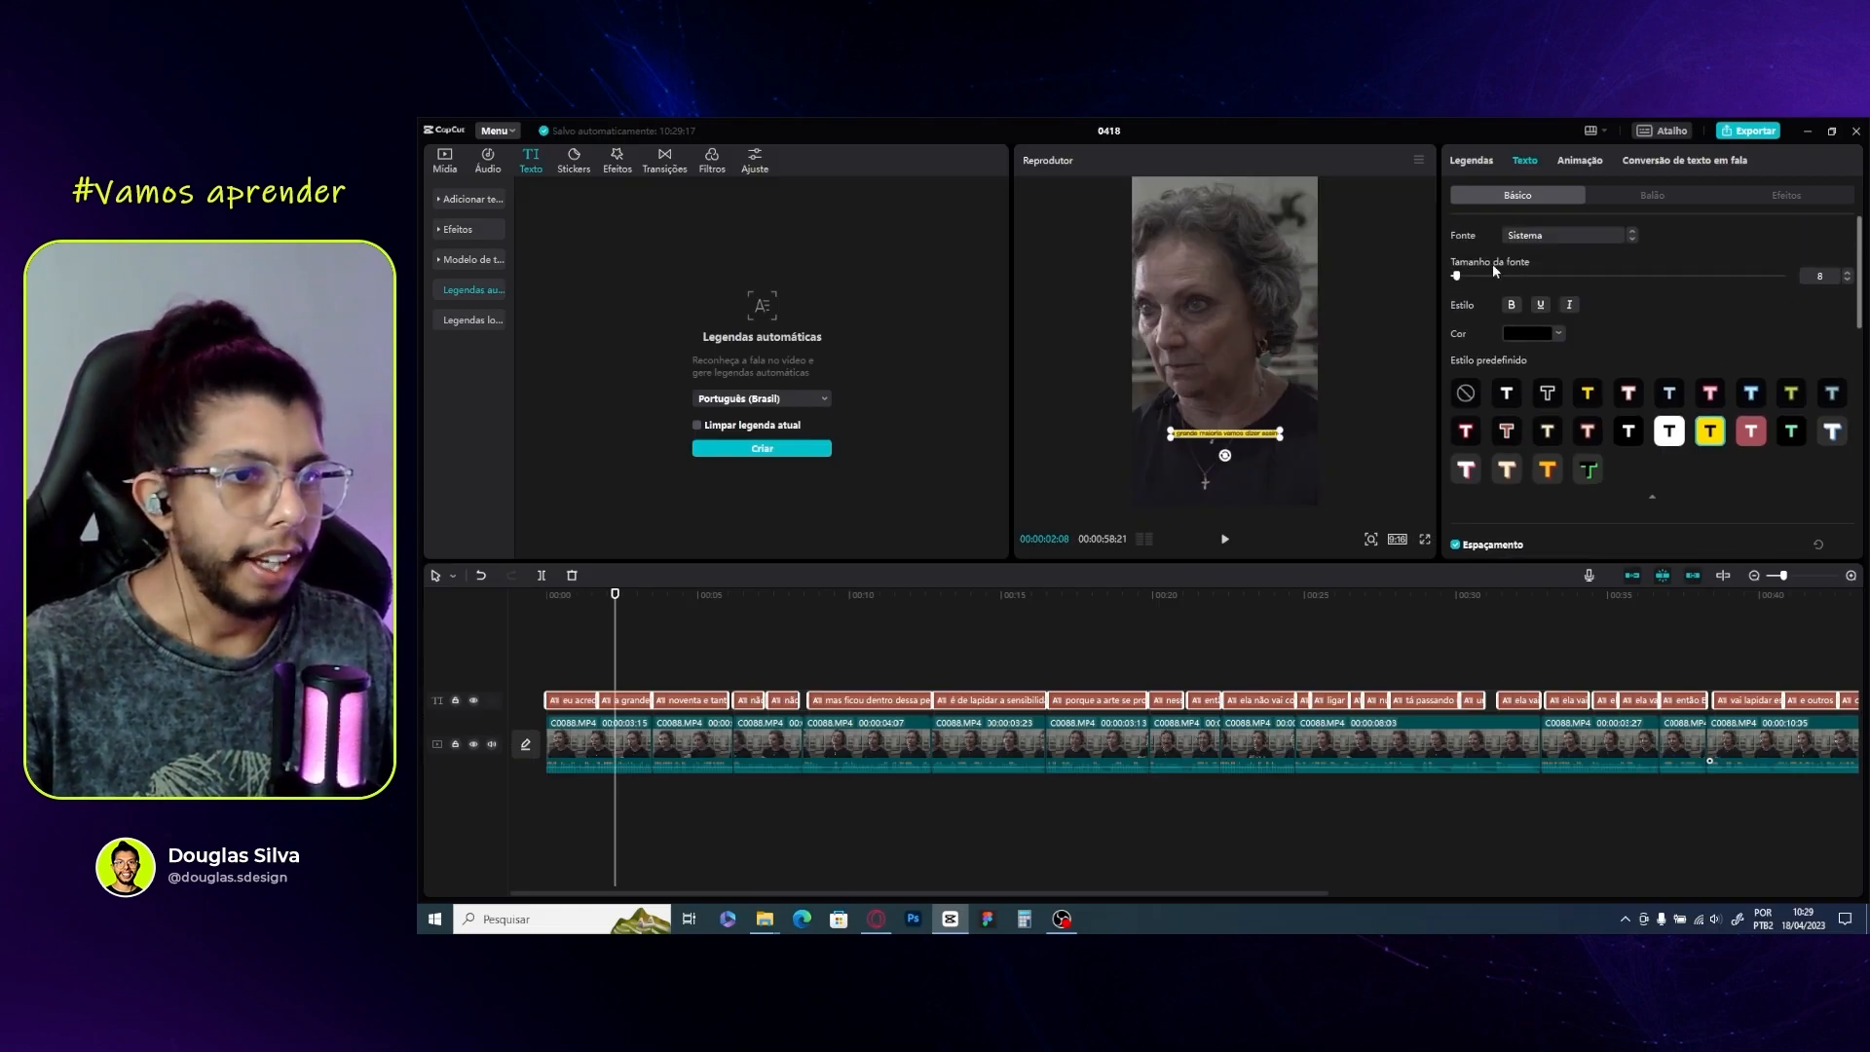
pyautogui.click(1847, 273)
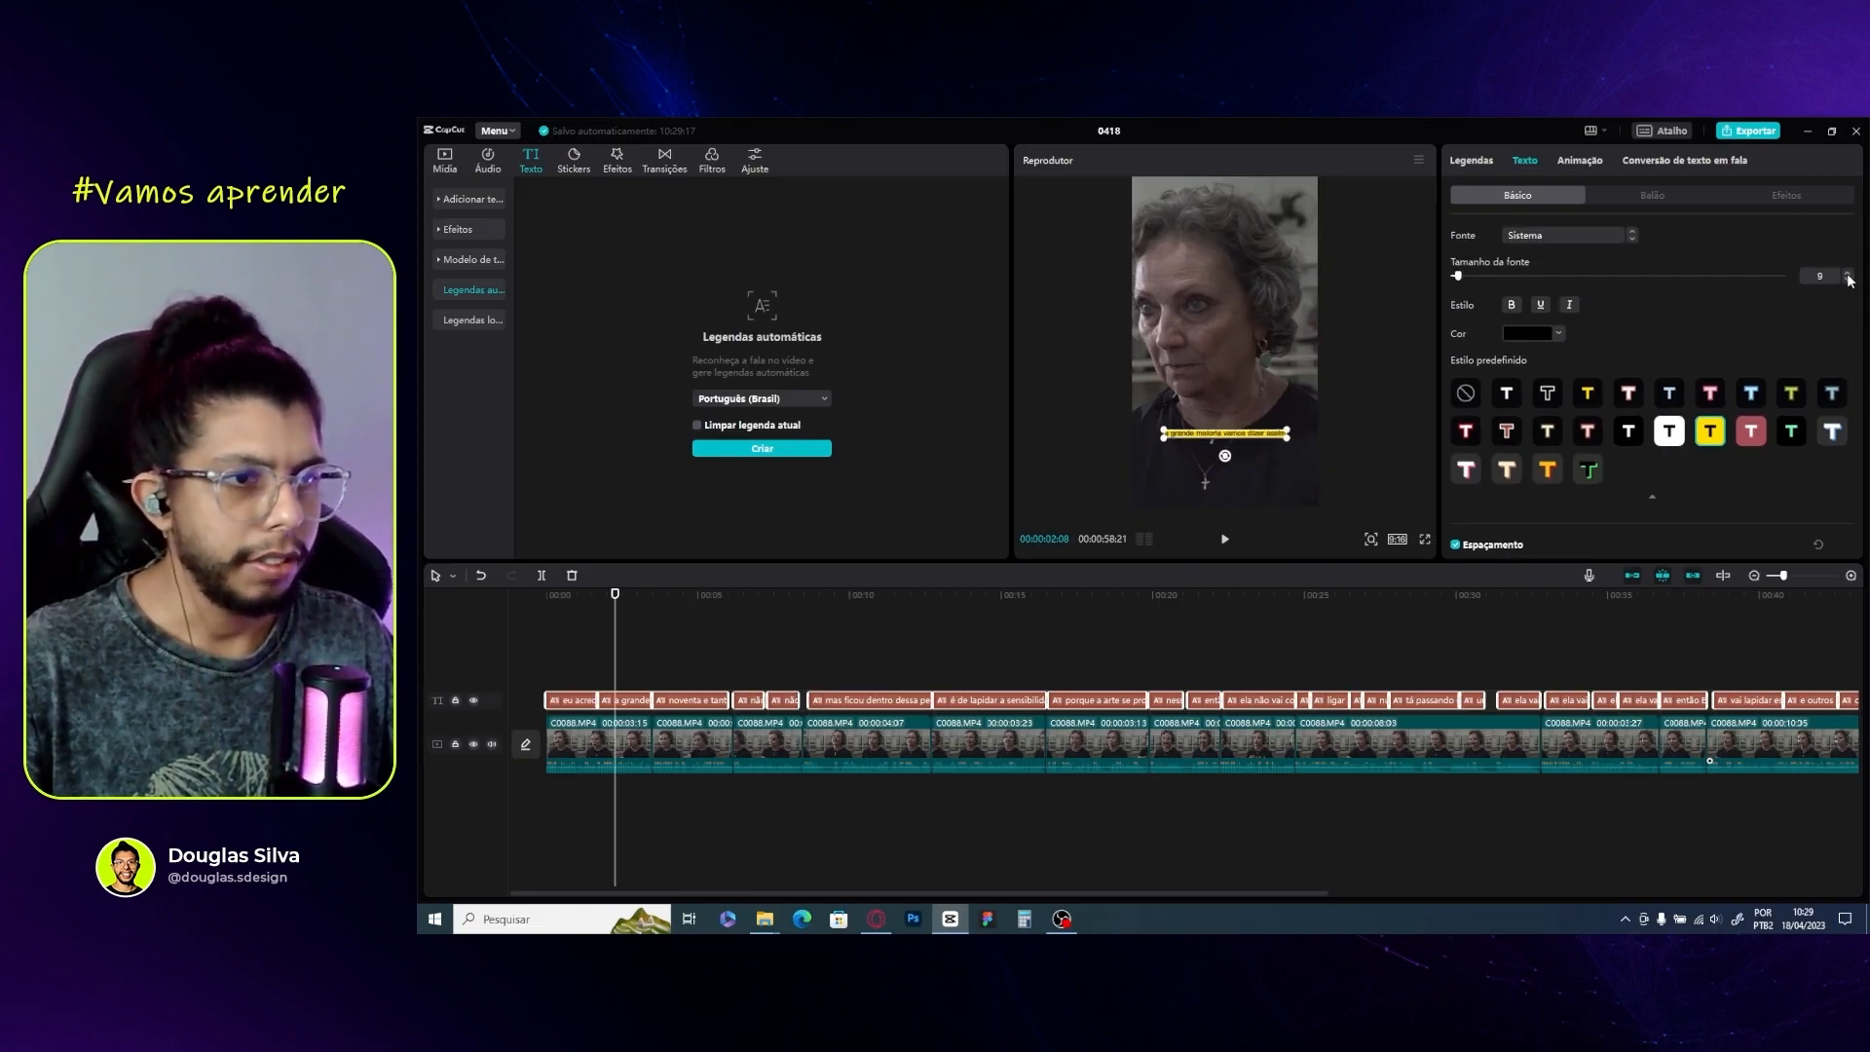
pyautogui.click(1847, 273)
pyautogui.scroll(-4, 1847, 287)
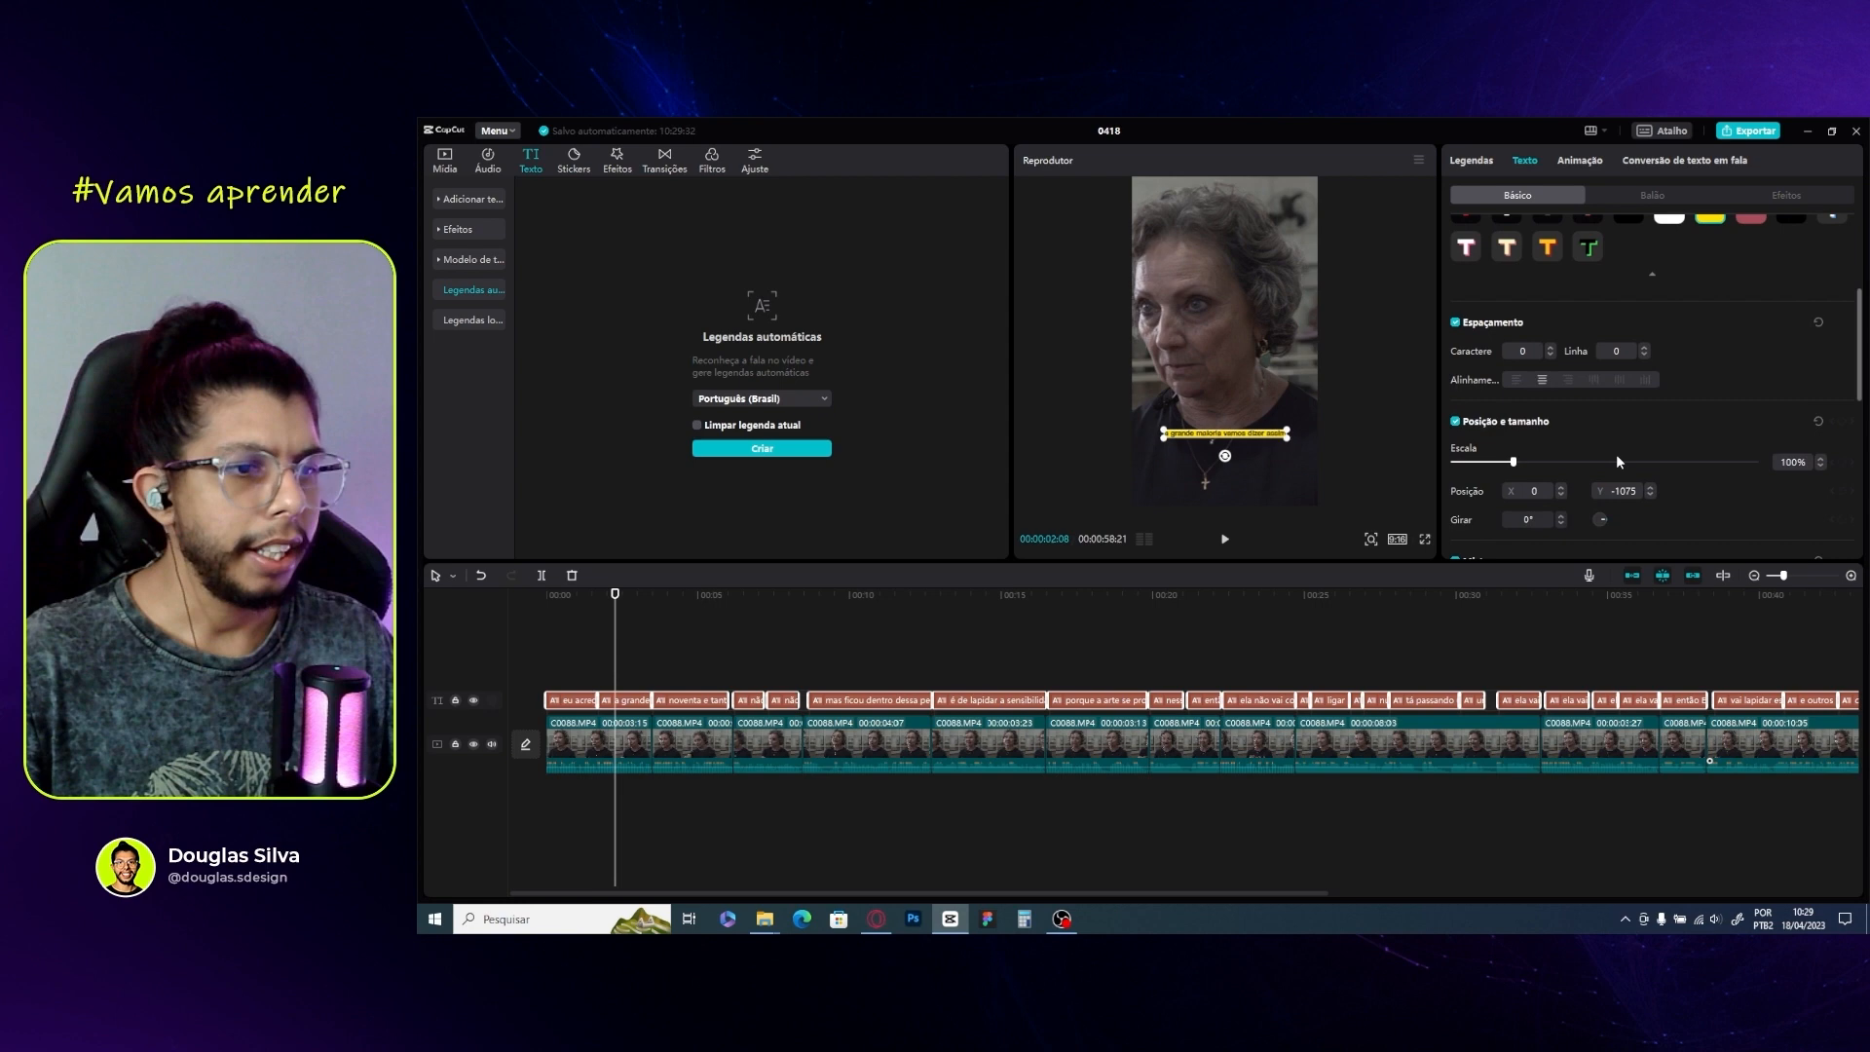
# Scale all captions to 115% and rewrite the second caption on two lines as "A grande maioria" and "vamos dizer assim..."
pyautogui.click(1820, 462)
pyautogui.click(630, 699)
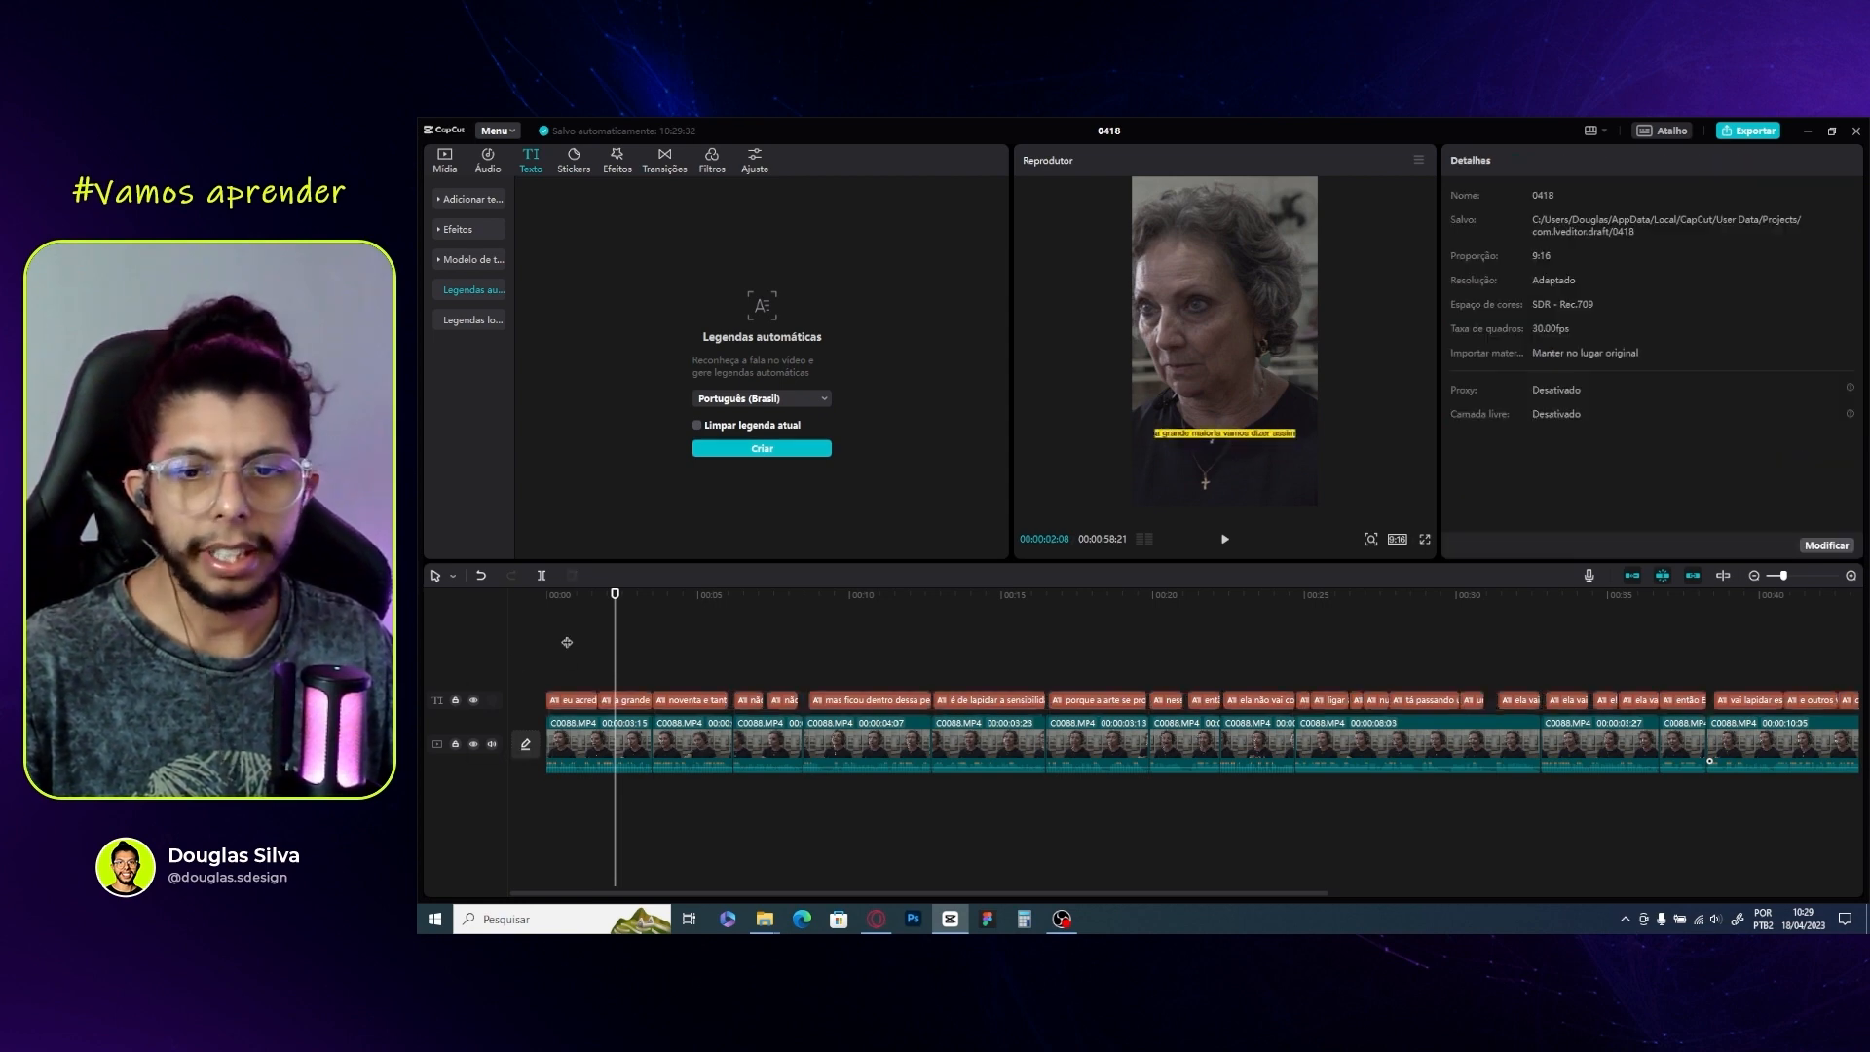
pyautogui.click(1531, 263)
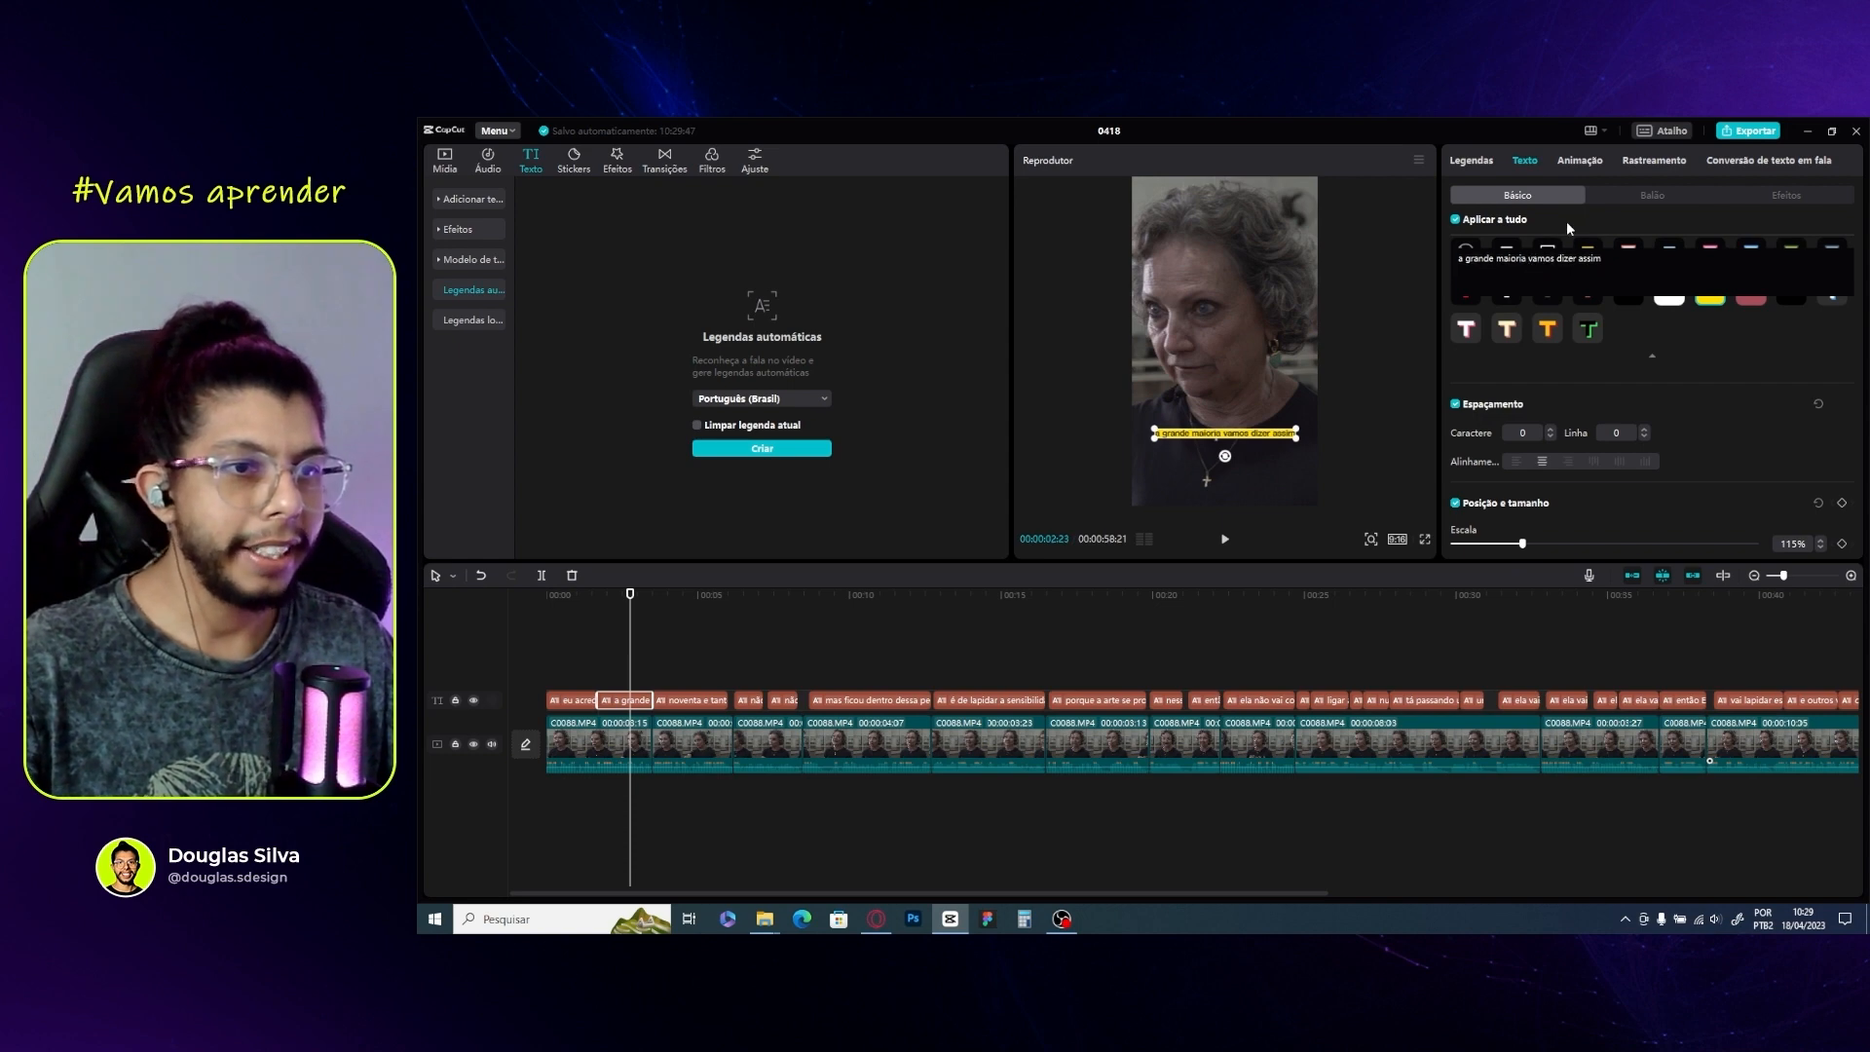
pyautogui.press('Return')
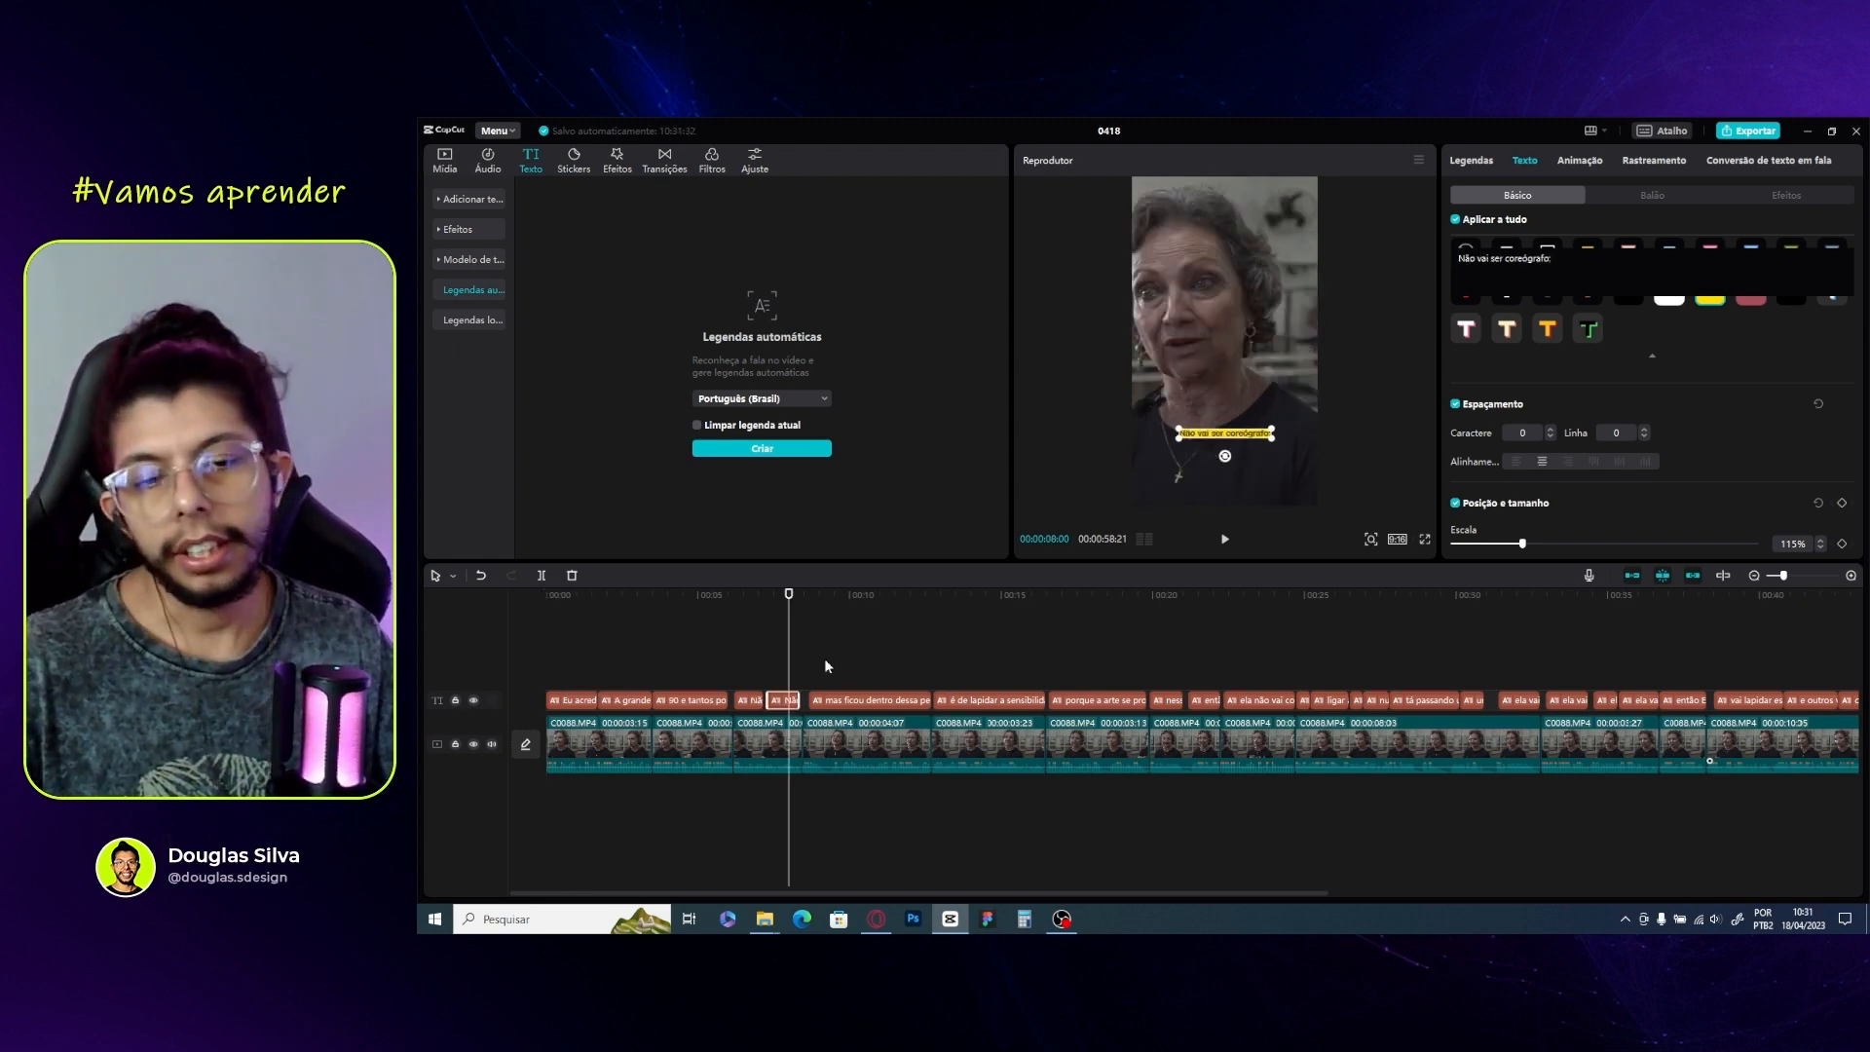
pyautogui.click(769, 639)
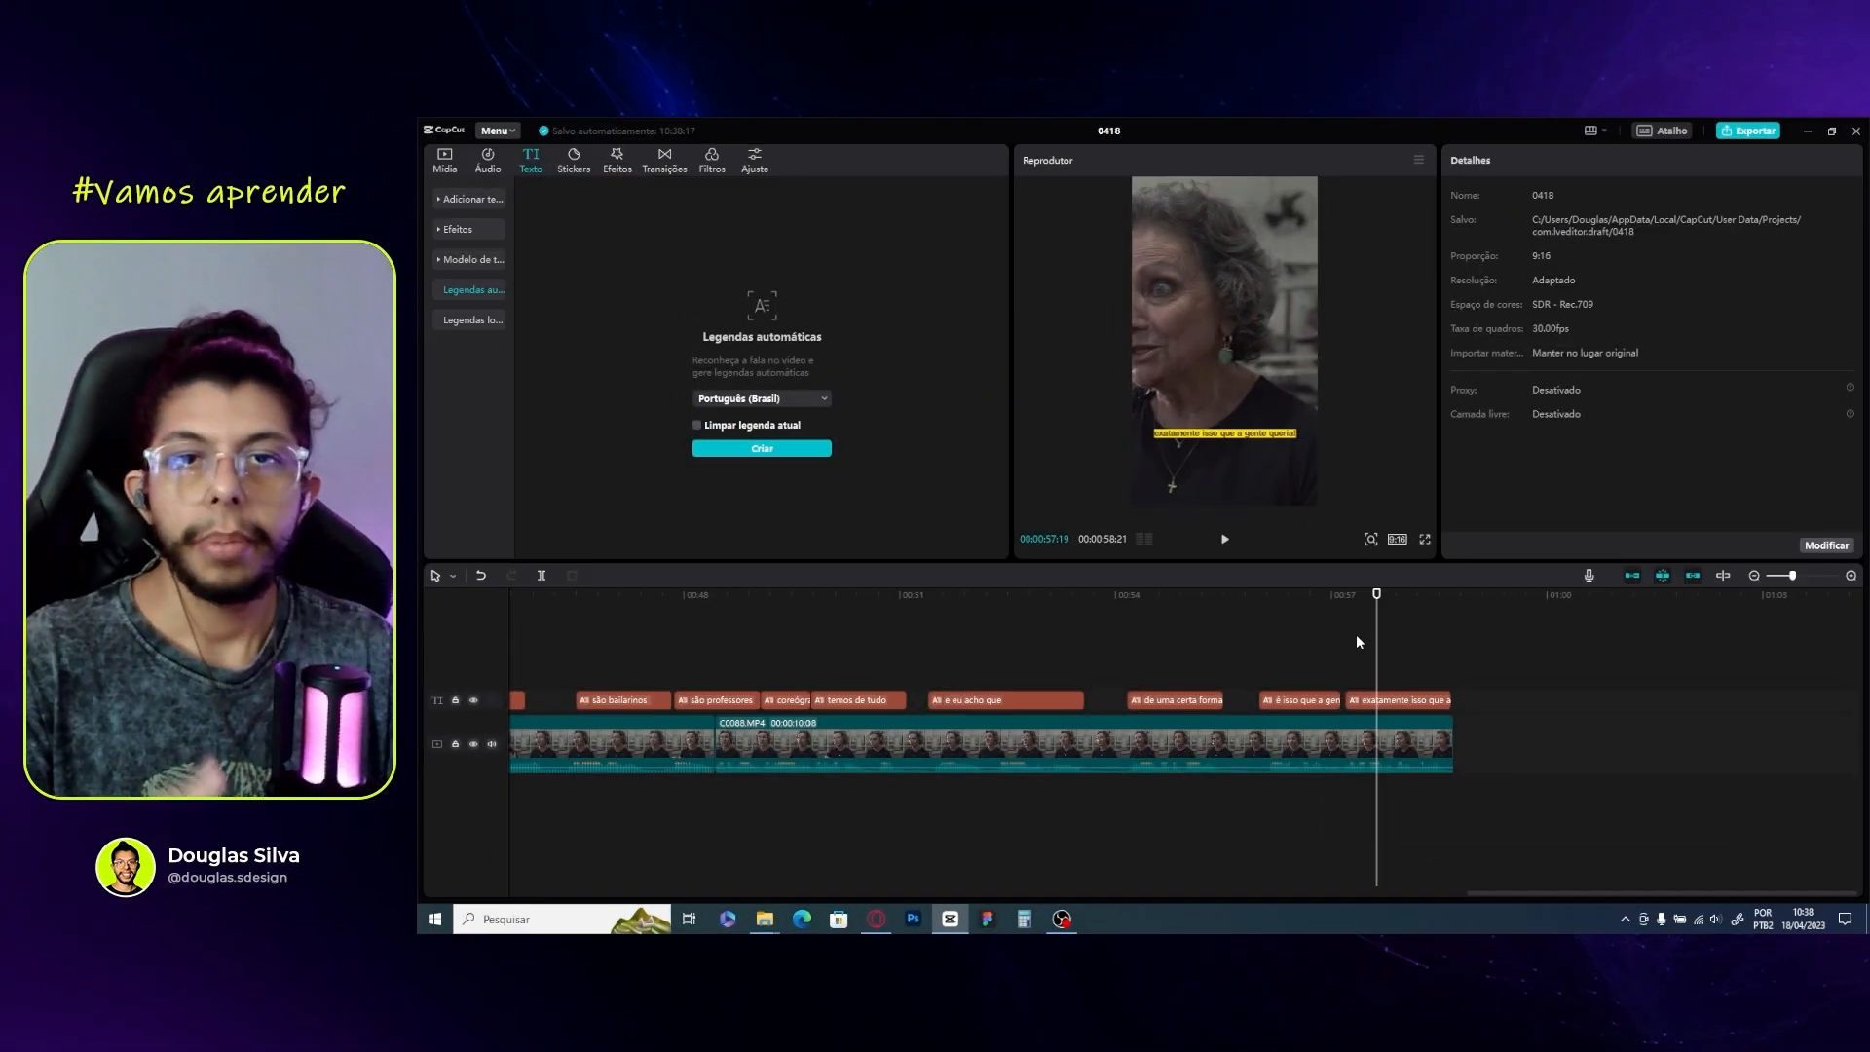
# Apply the Tipo 1 entrance animation to all the captions on the timeline
pyautogui.moveTo(1379, 598); pyautogui.dragTo(483, 604)
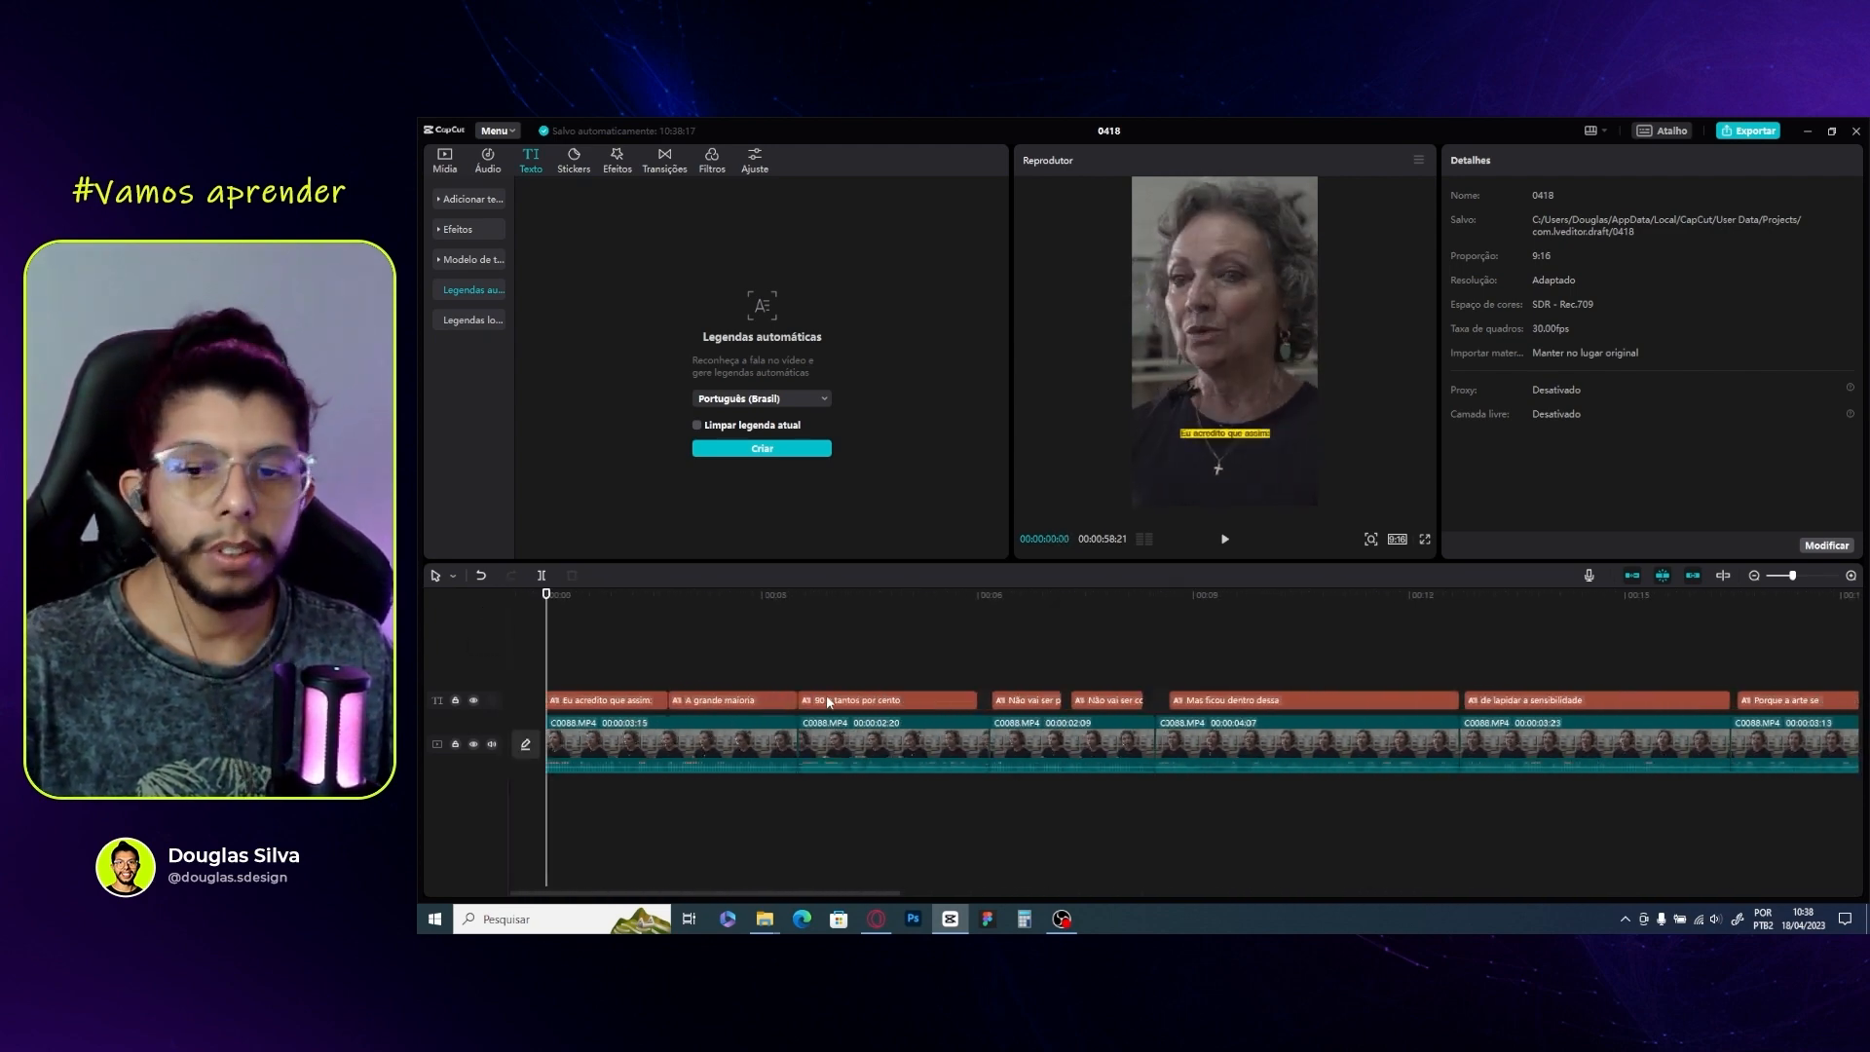
pyautogui.scroll(-1, 734, 664)
pyautogui.scroll(-8, 734, 665)
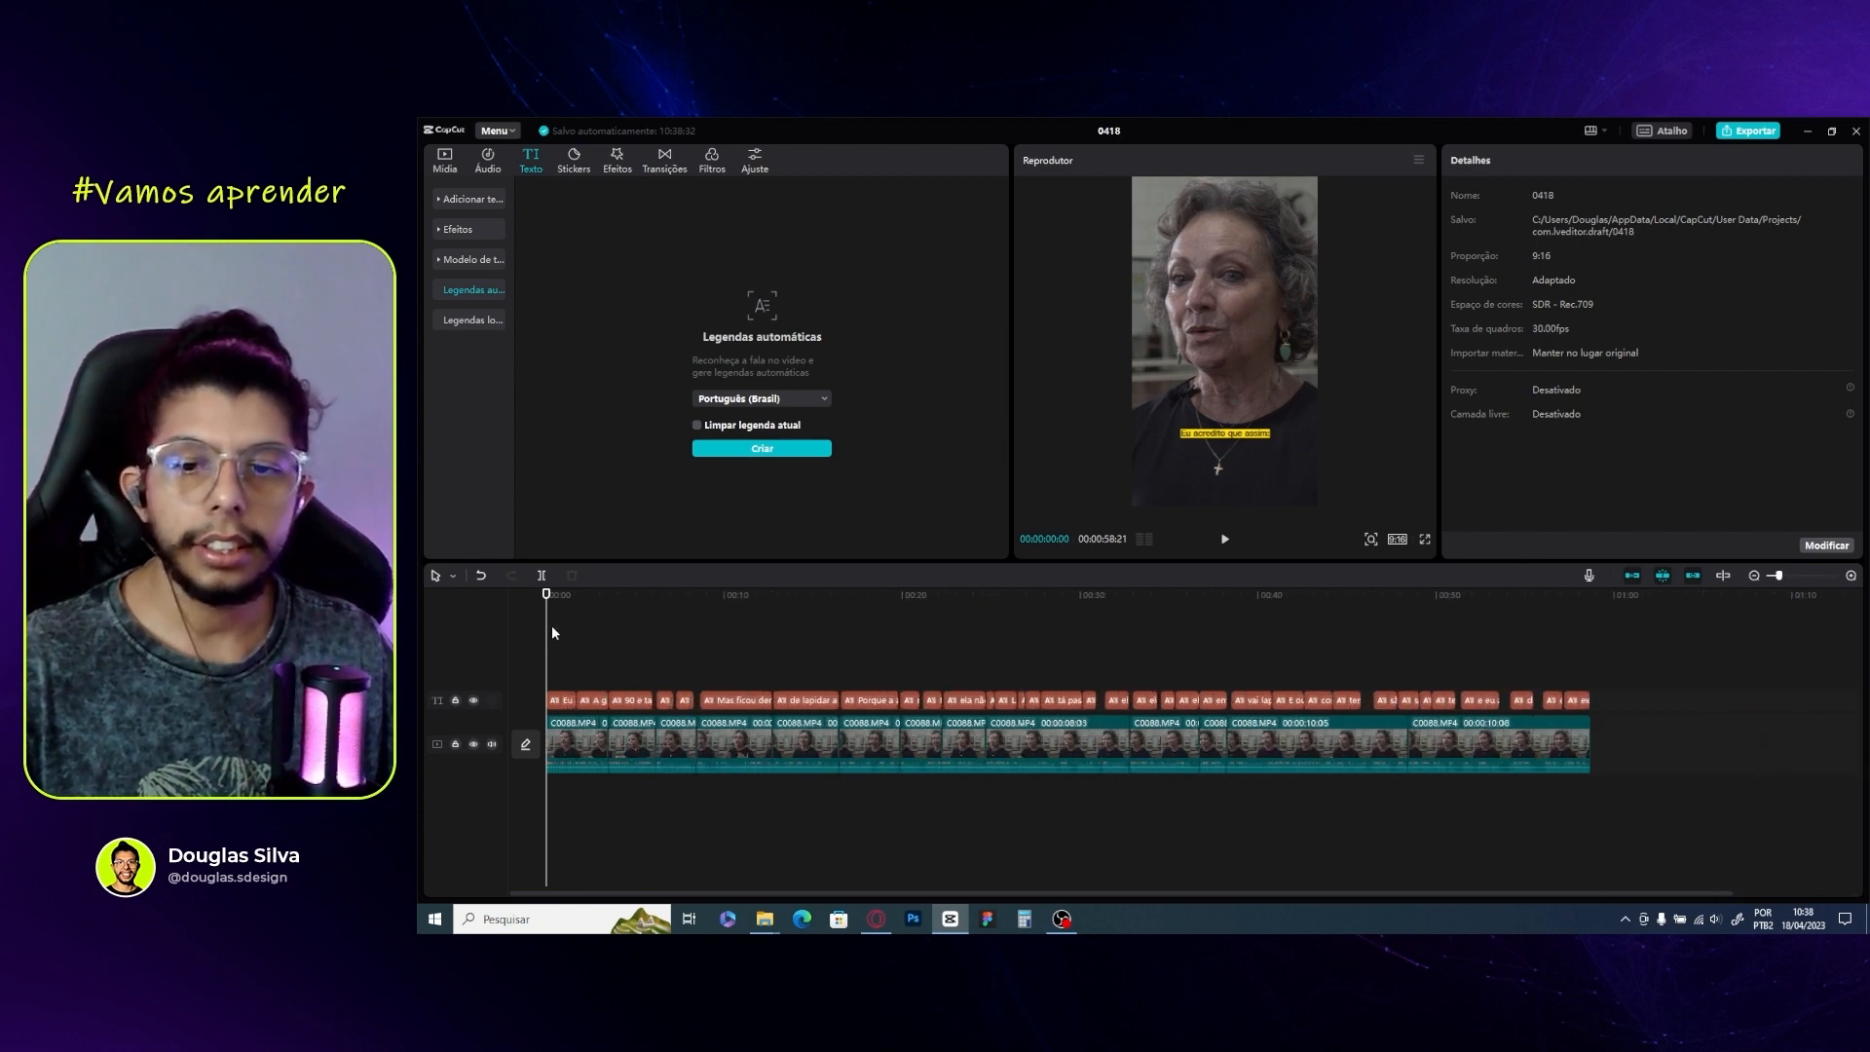
pyautogui.moveTo(557, 623); pyautogui.dragTo(1603, 682)
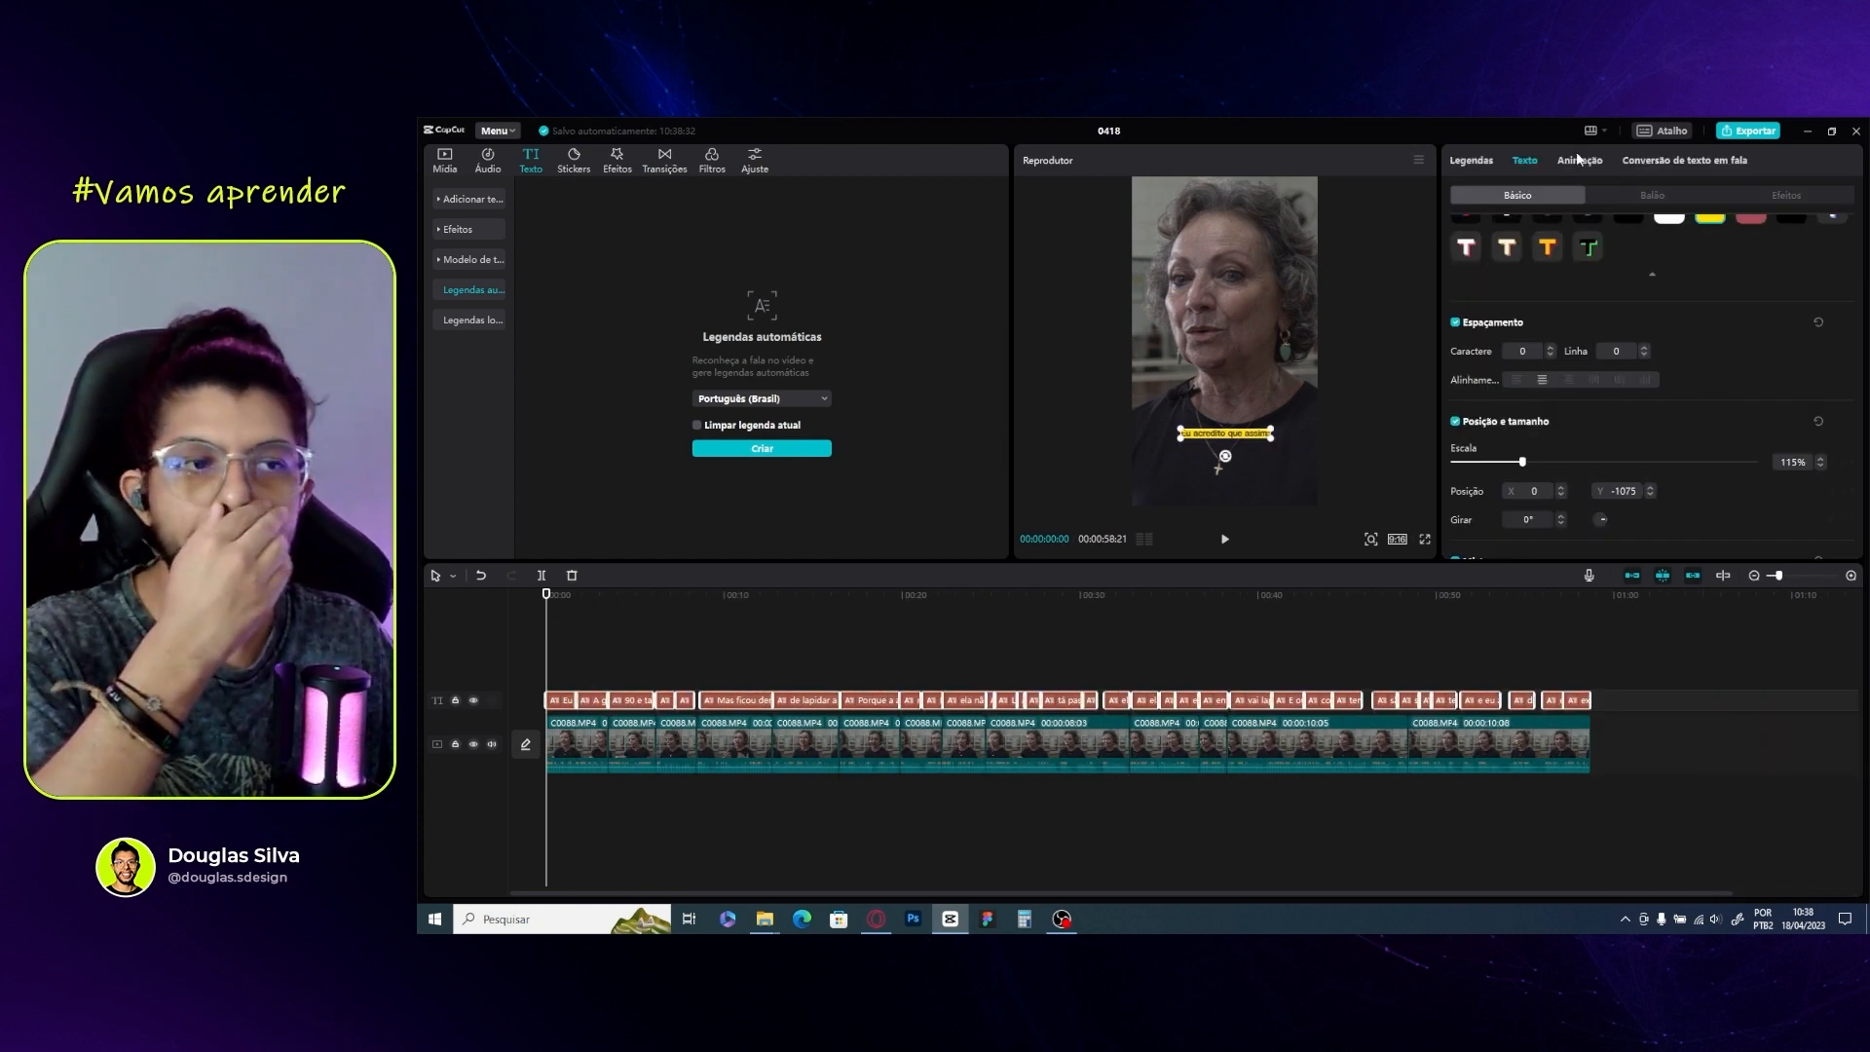
pyautogui.click(1579, 160)
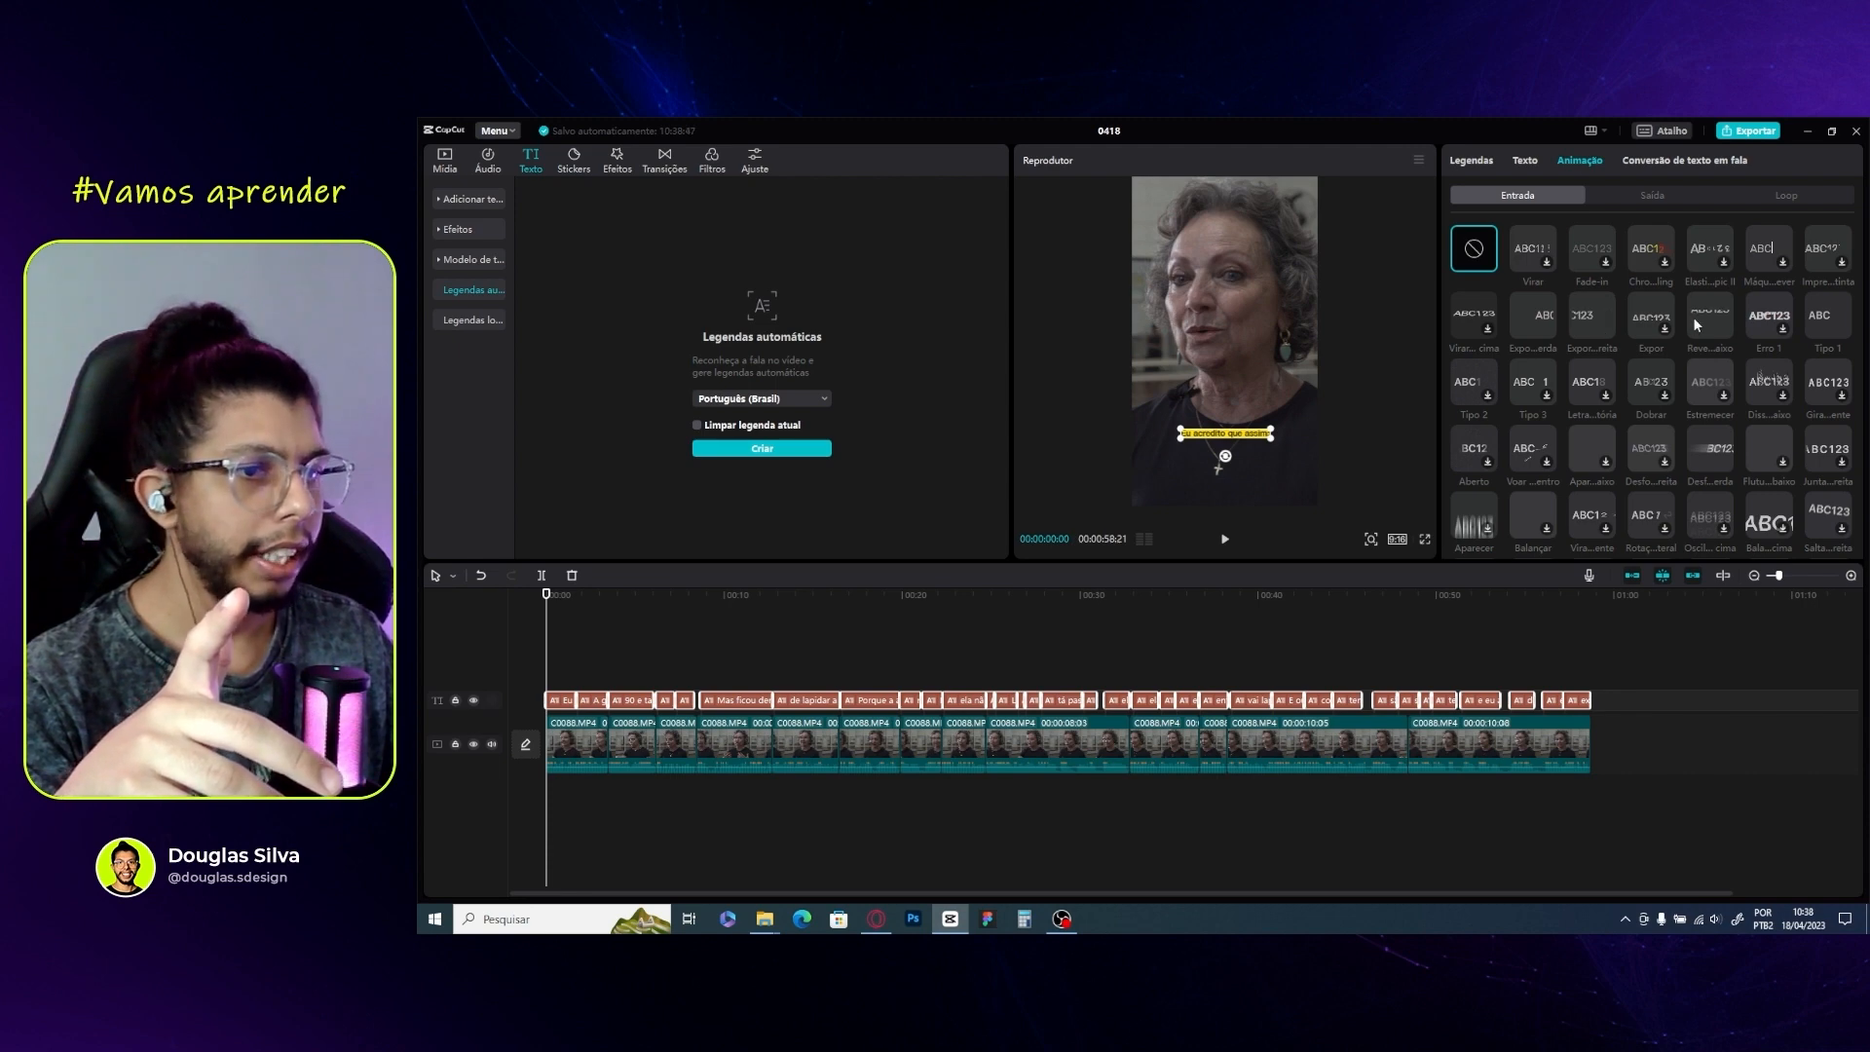
pyautogui.click(1828, 320)
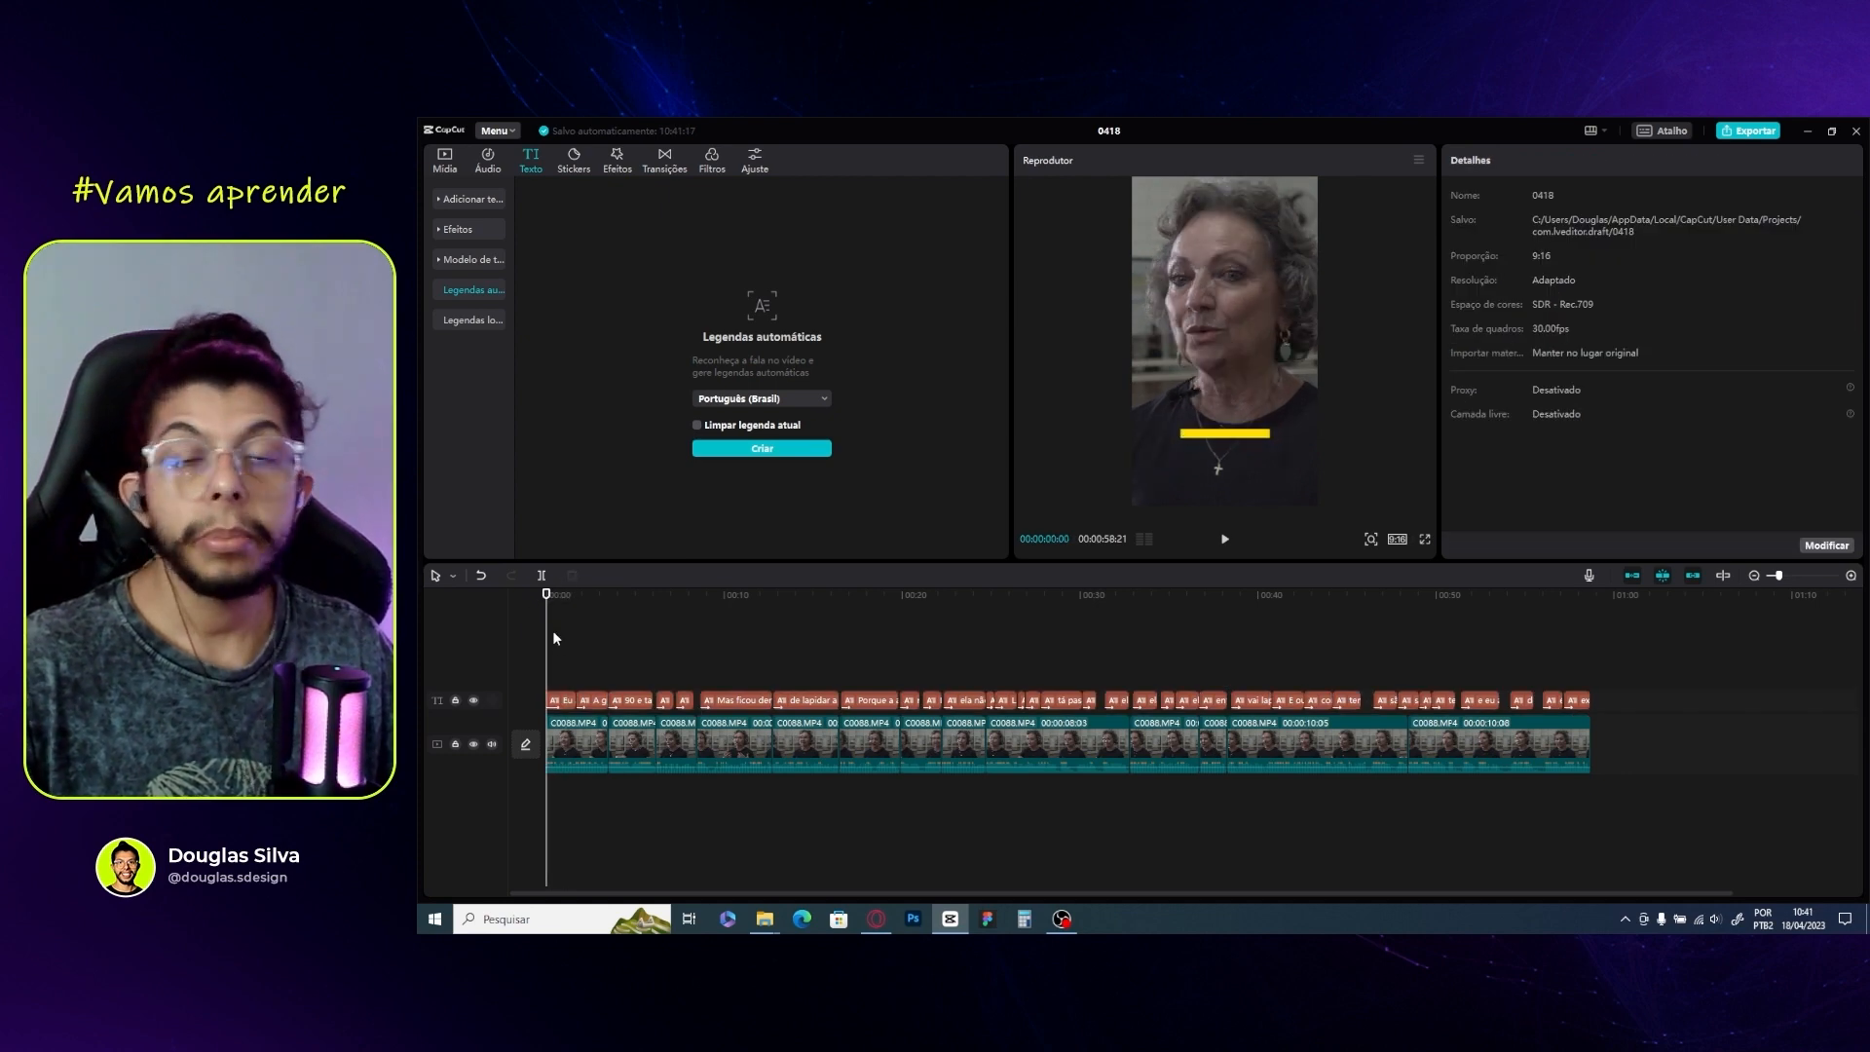
# Play the opening captions and check the entrance animation duration of the first and second ones
pyautogui.click(562, 702)
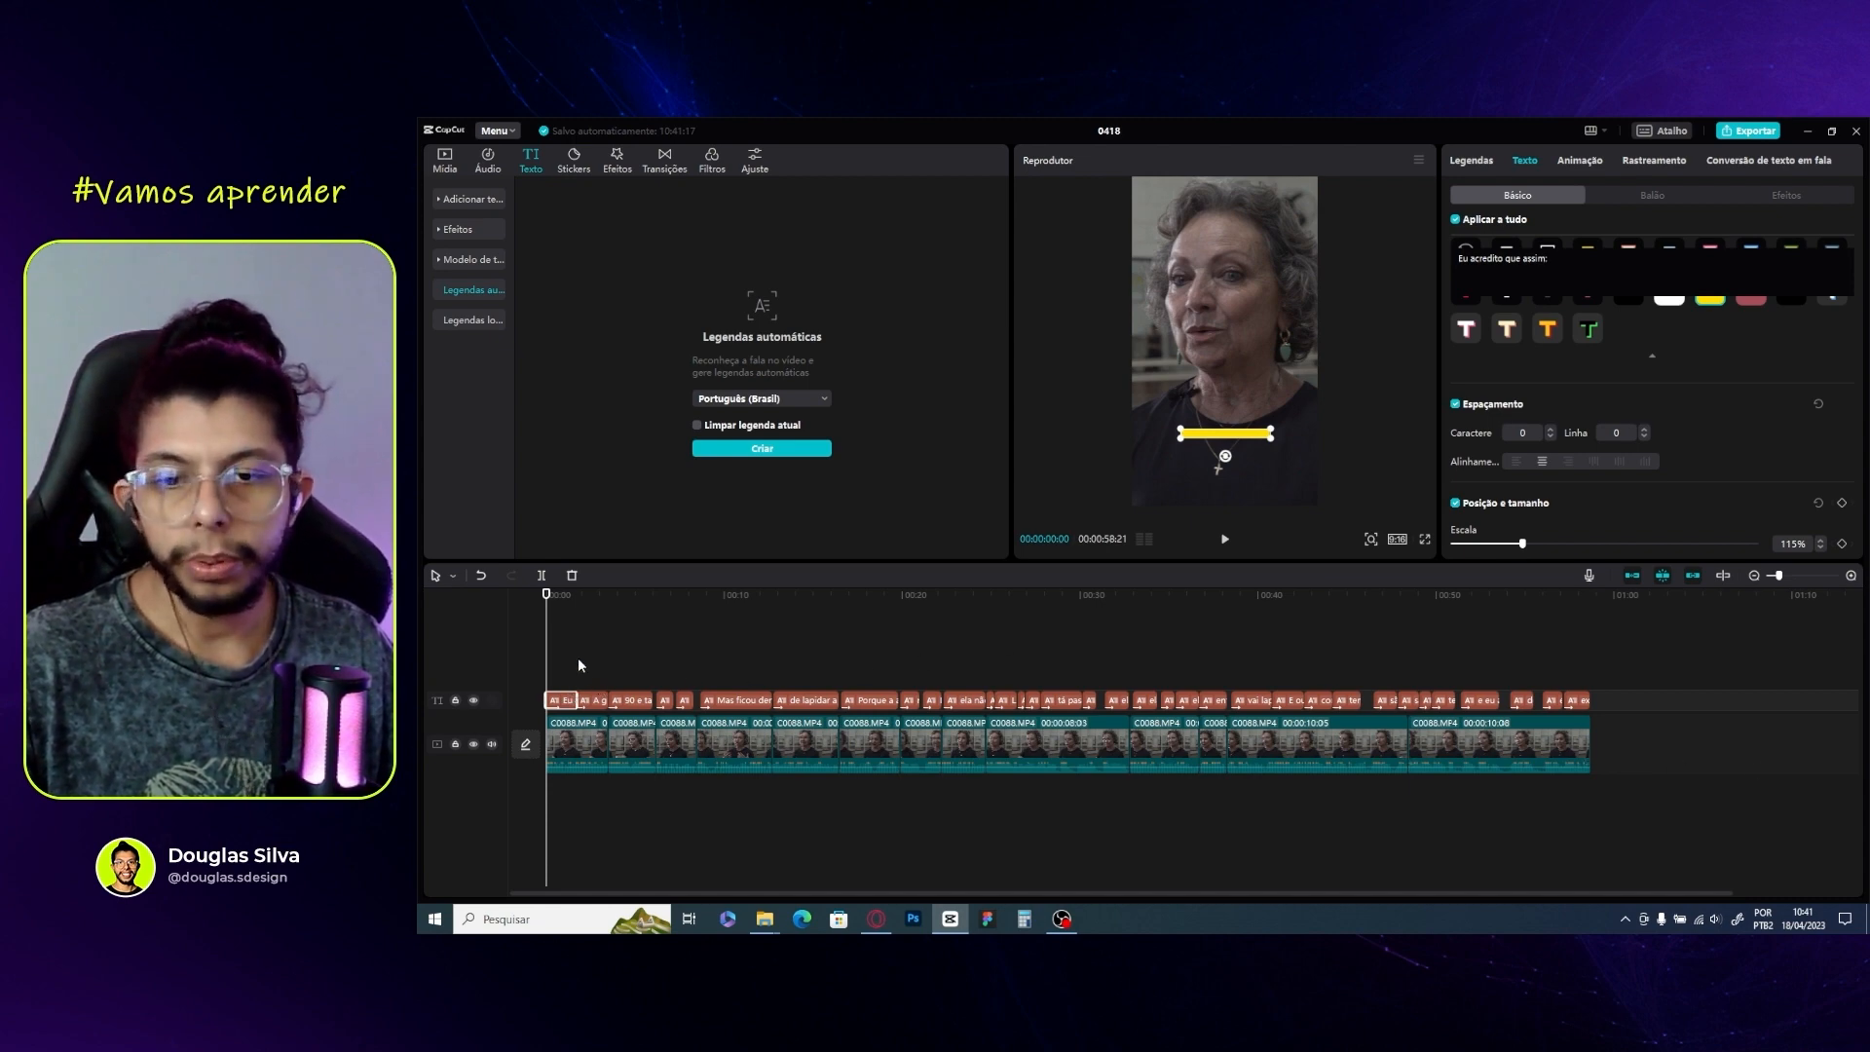
pyautogui.click(1577, 162)
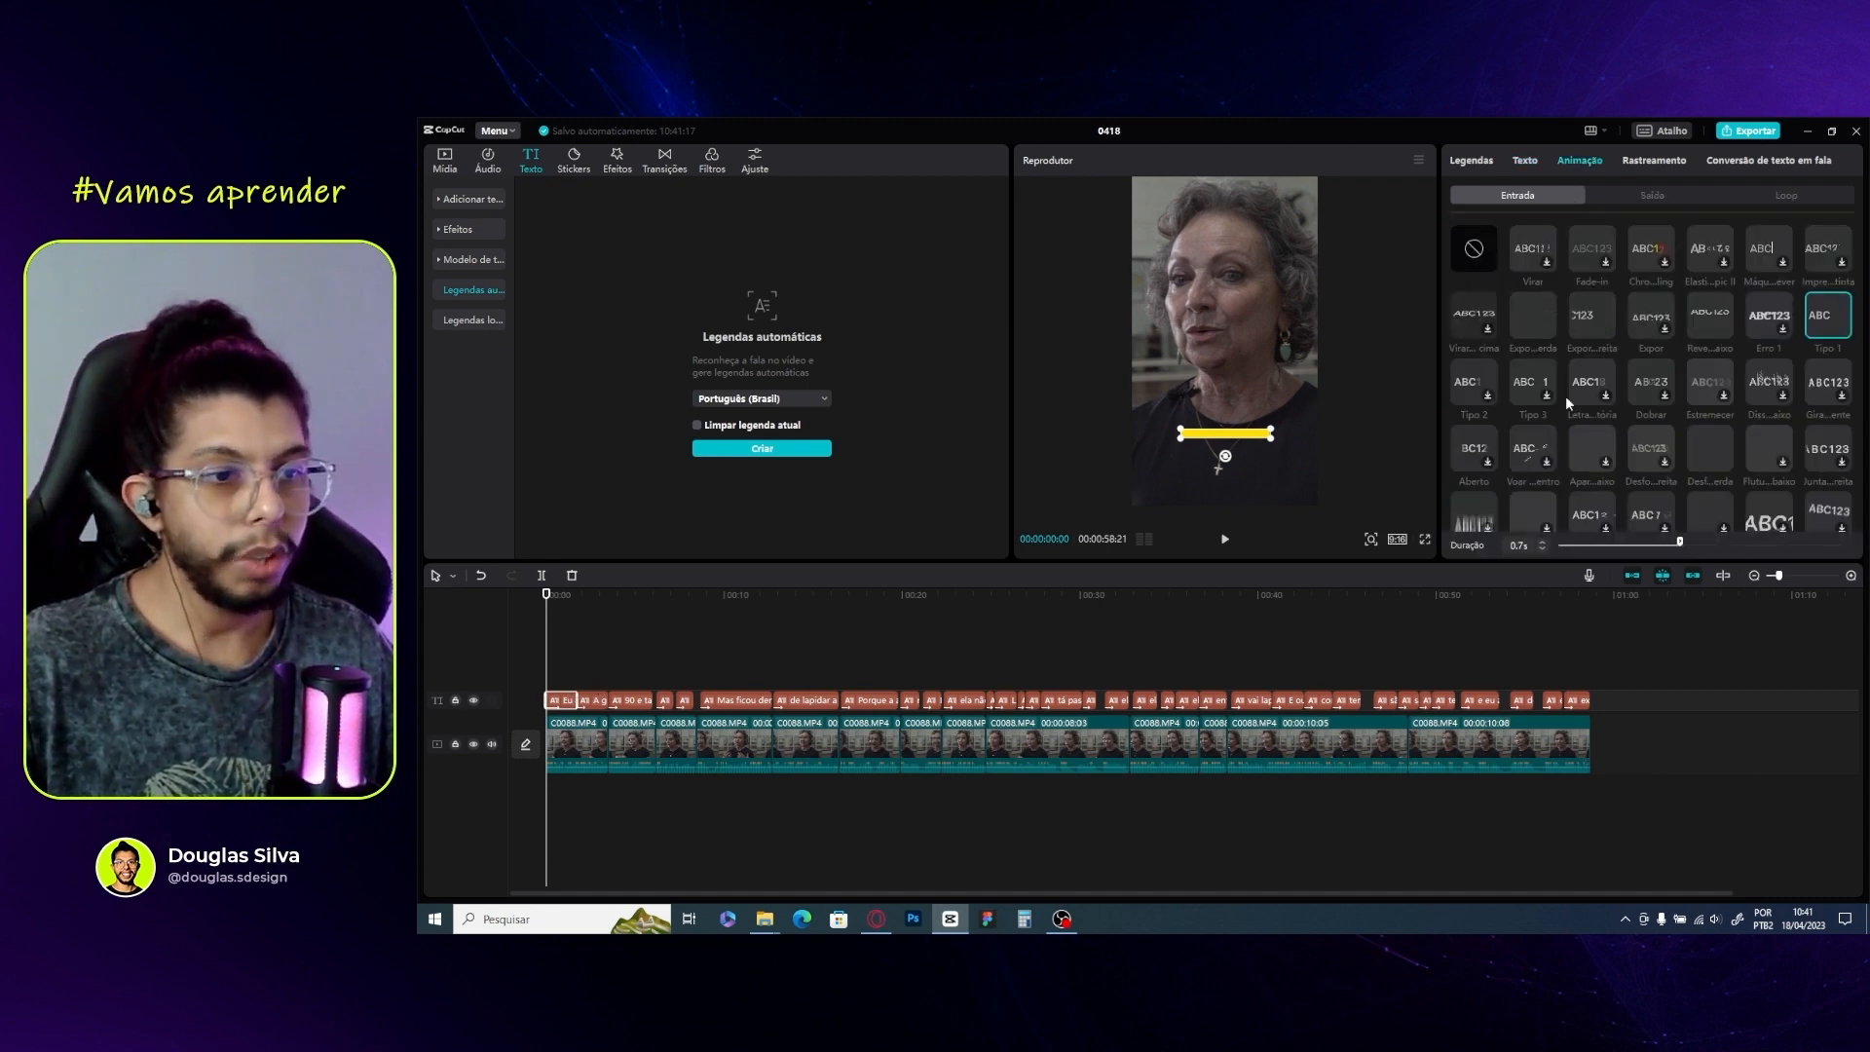
pyautogui.click(621, 655)
pyautogui.click(594, 700)
pyautogui.press('space')
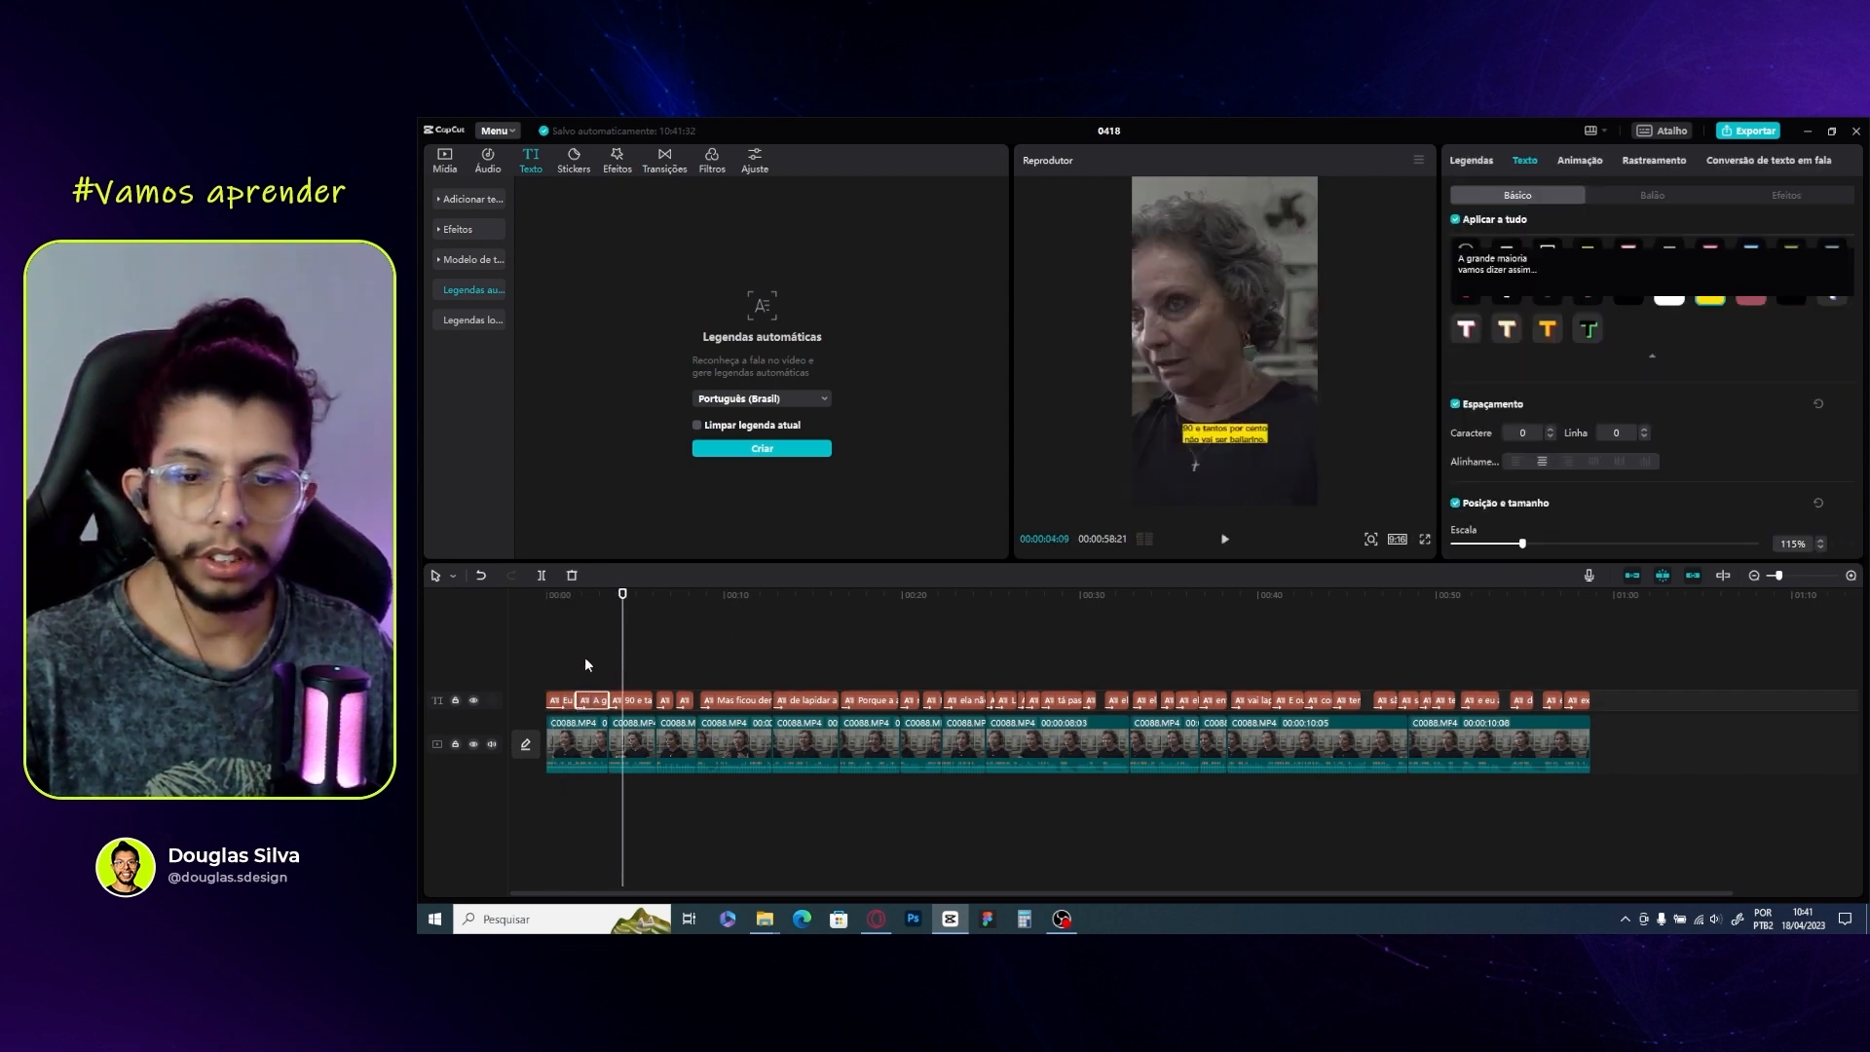
pyautogui.click(585, 665)
pyautogui.scroll(2, 609, 719)
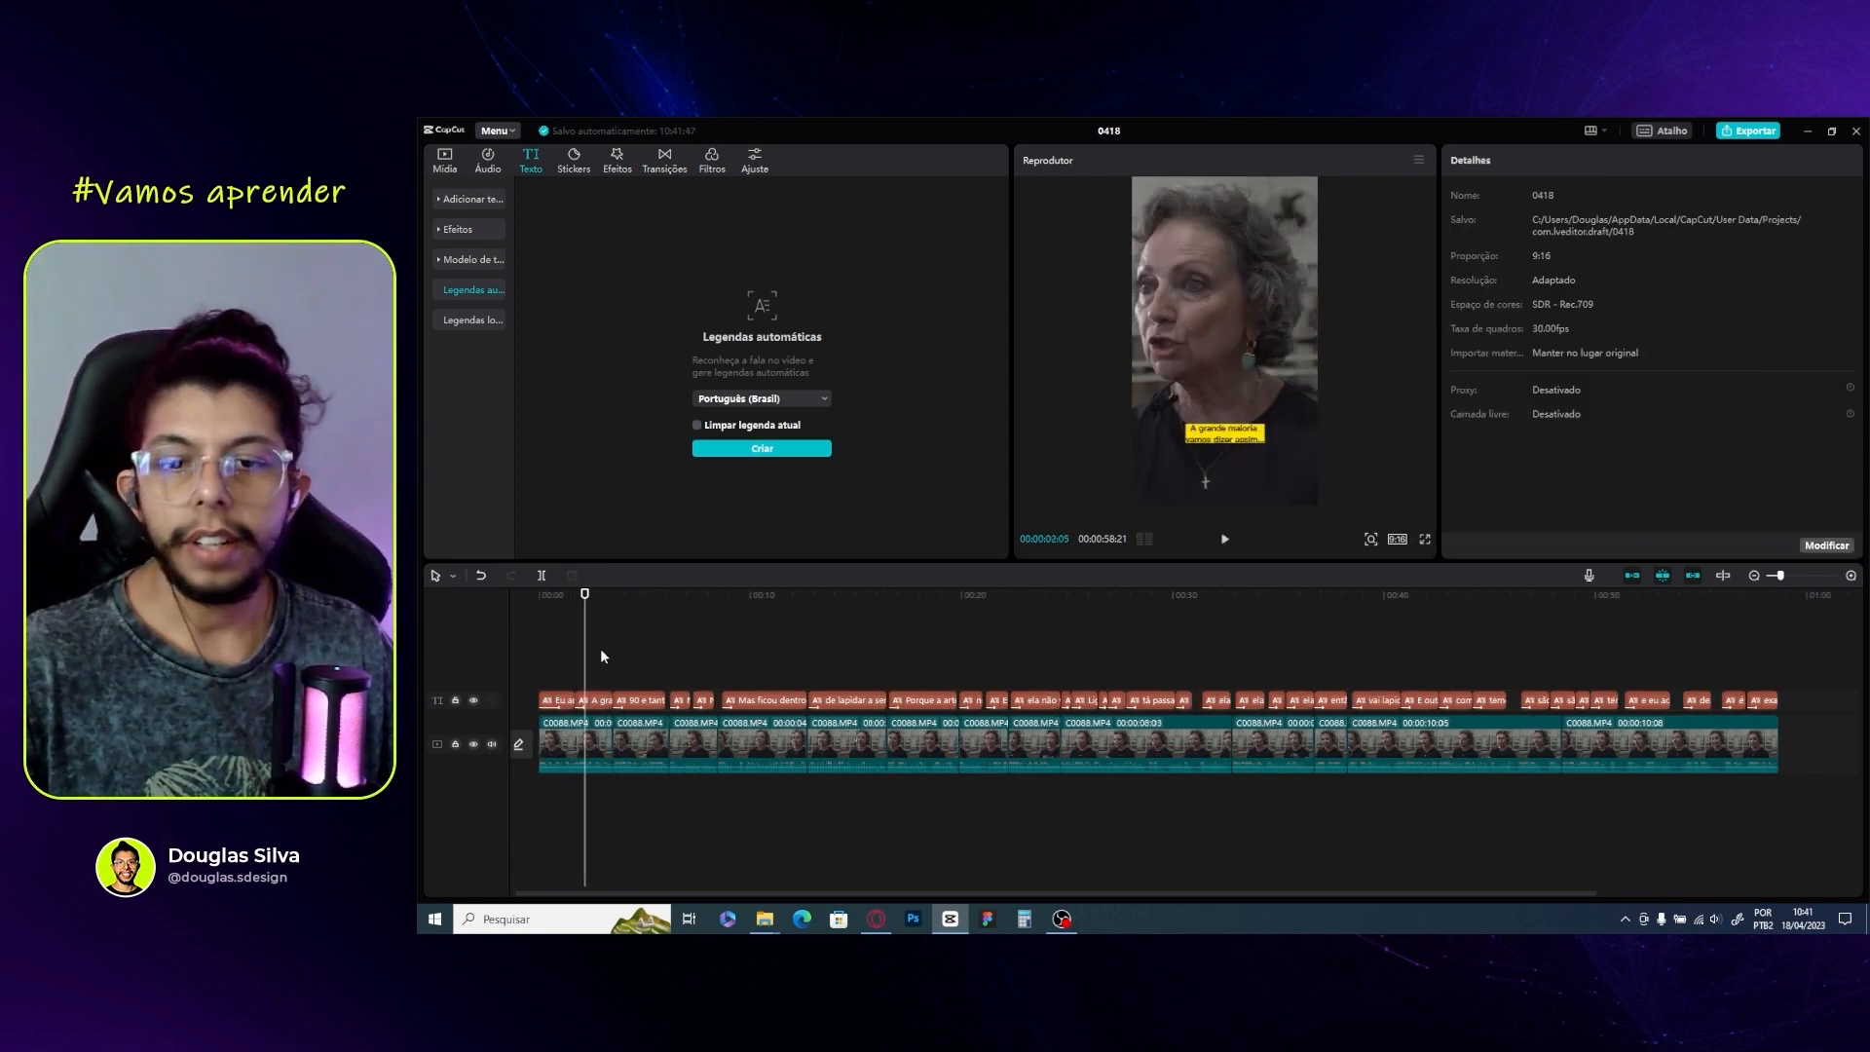
pyautogui.press('space')
pyautogui.click(603, 701)
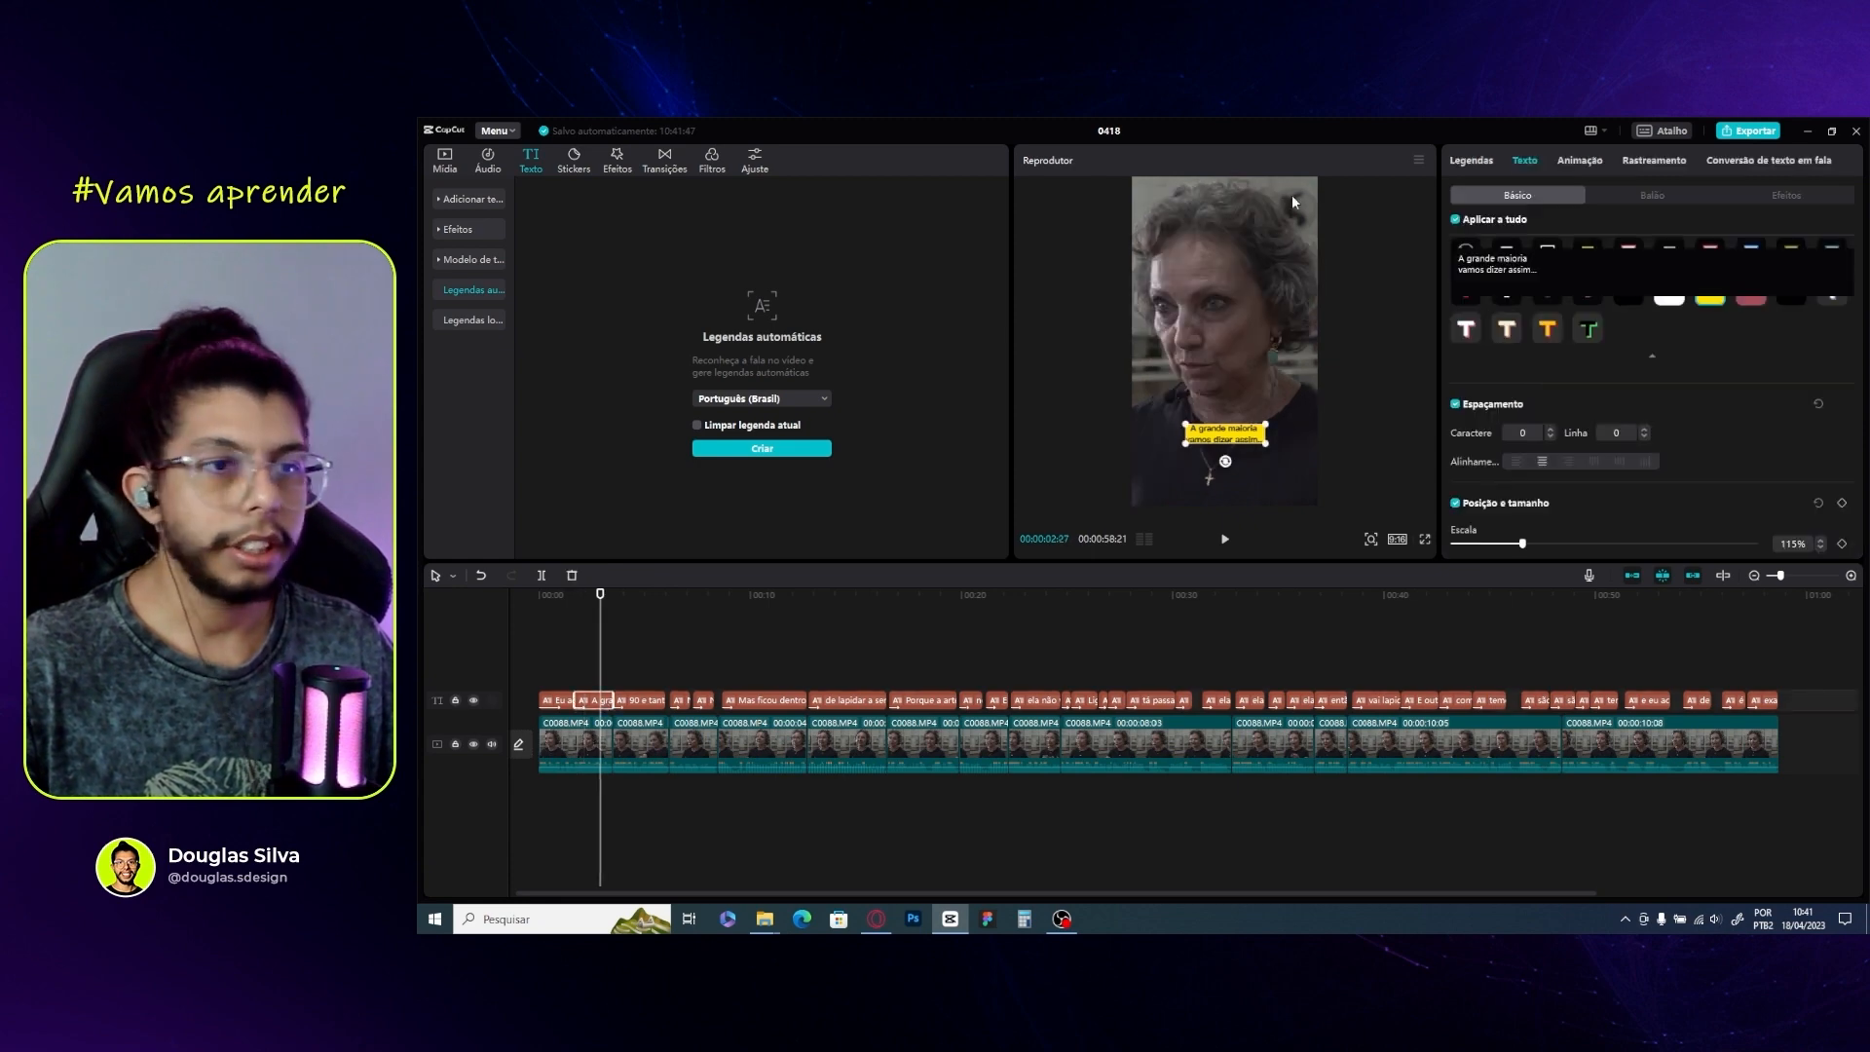
pyautogui.click(1580, 160)
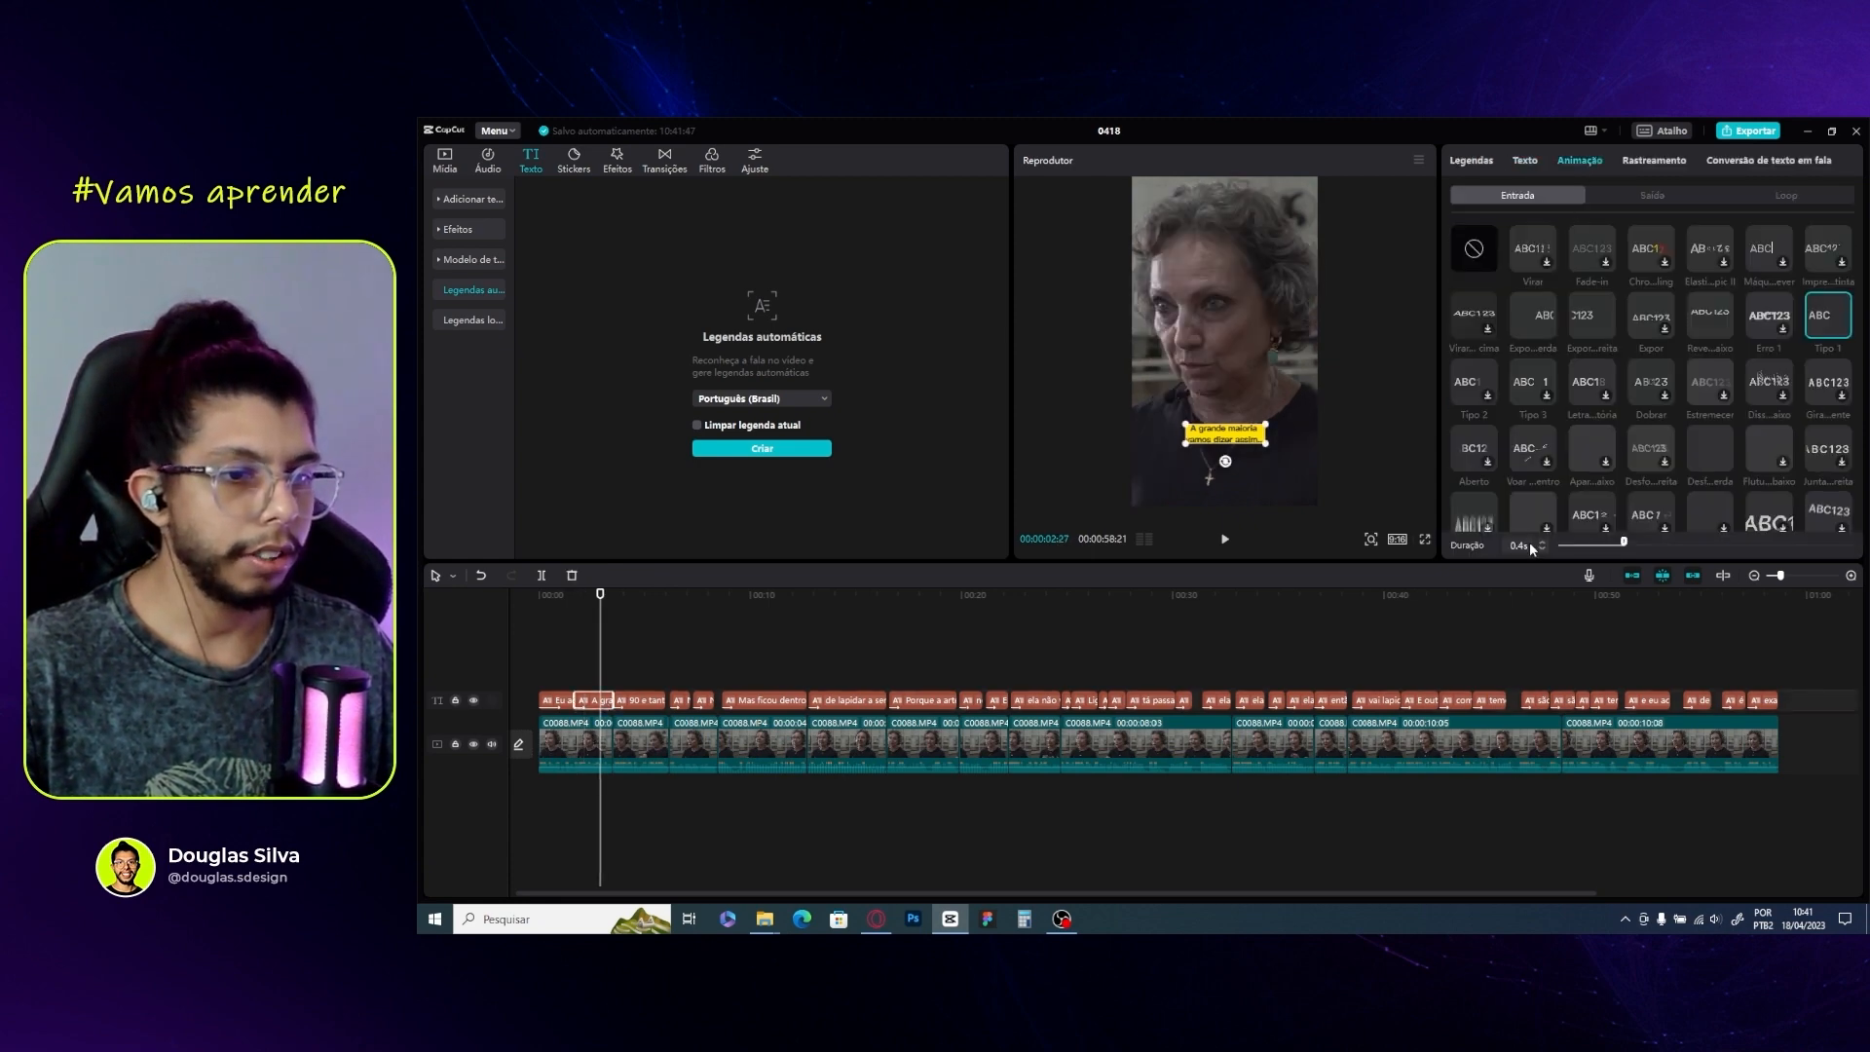
# Adjust the duration of the Tipo 1 entrance animation on the caption beginning "Mas ficou dentro dessa"
pyautogui.click(670, 651)
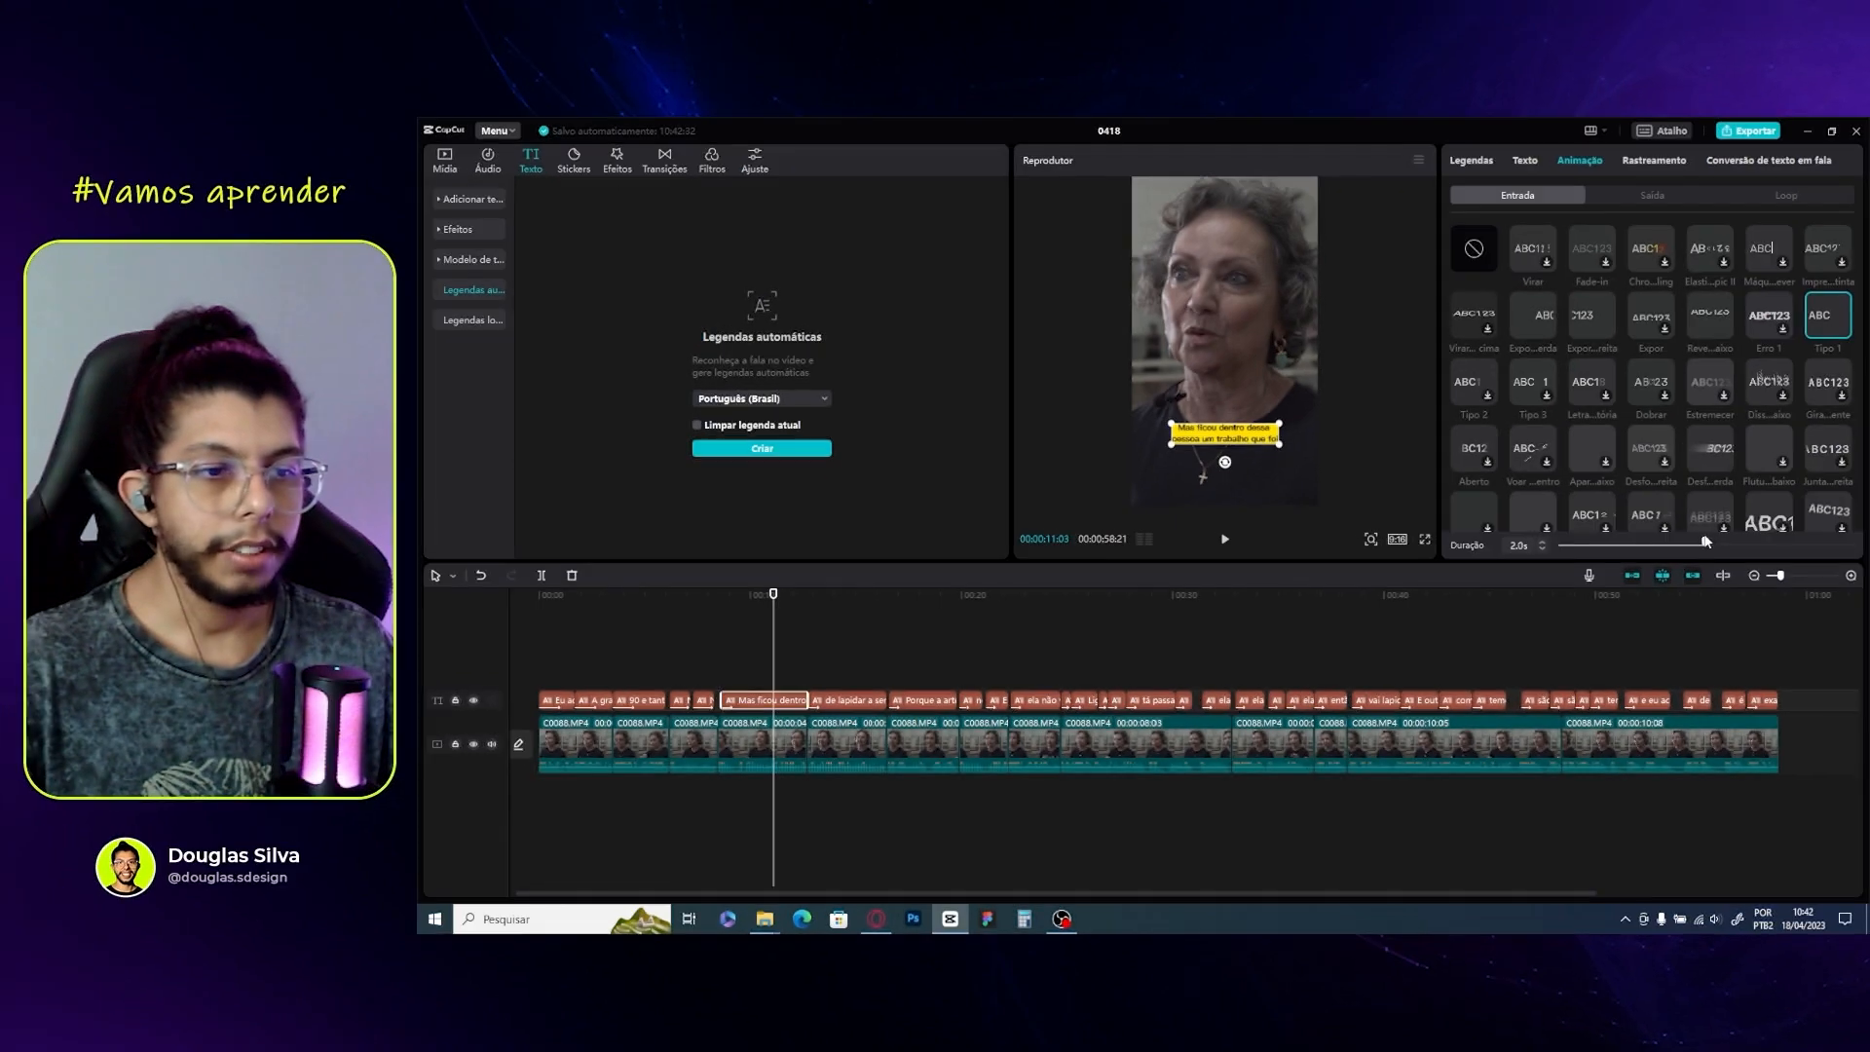
pyautogui.moveTo(1686, 543); pyautogui.dragTo(1681, 542)
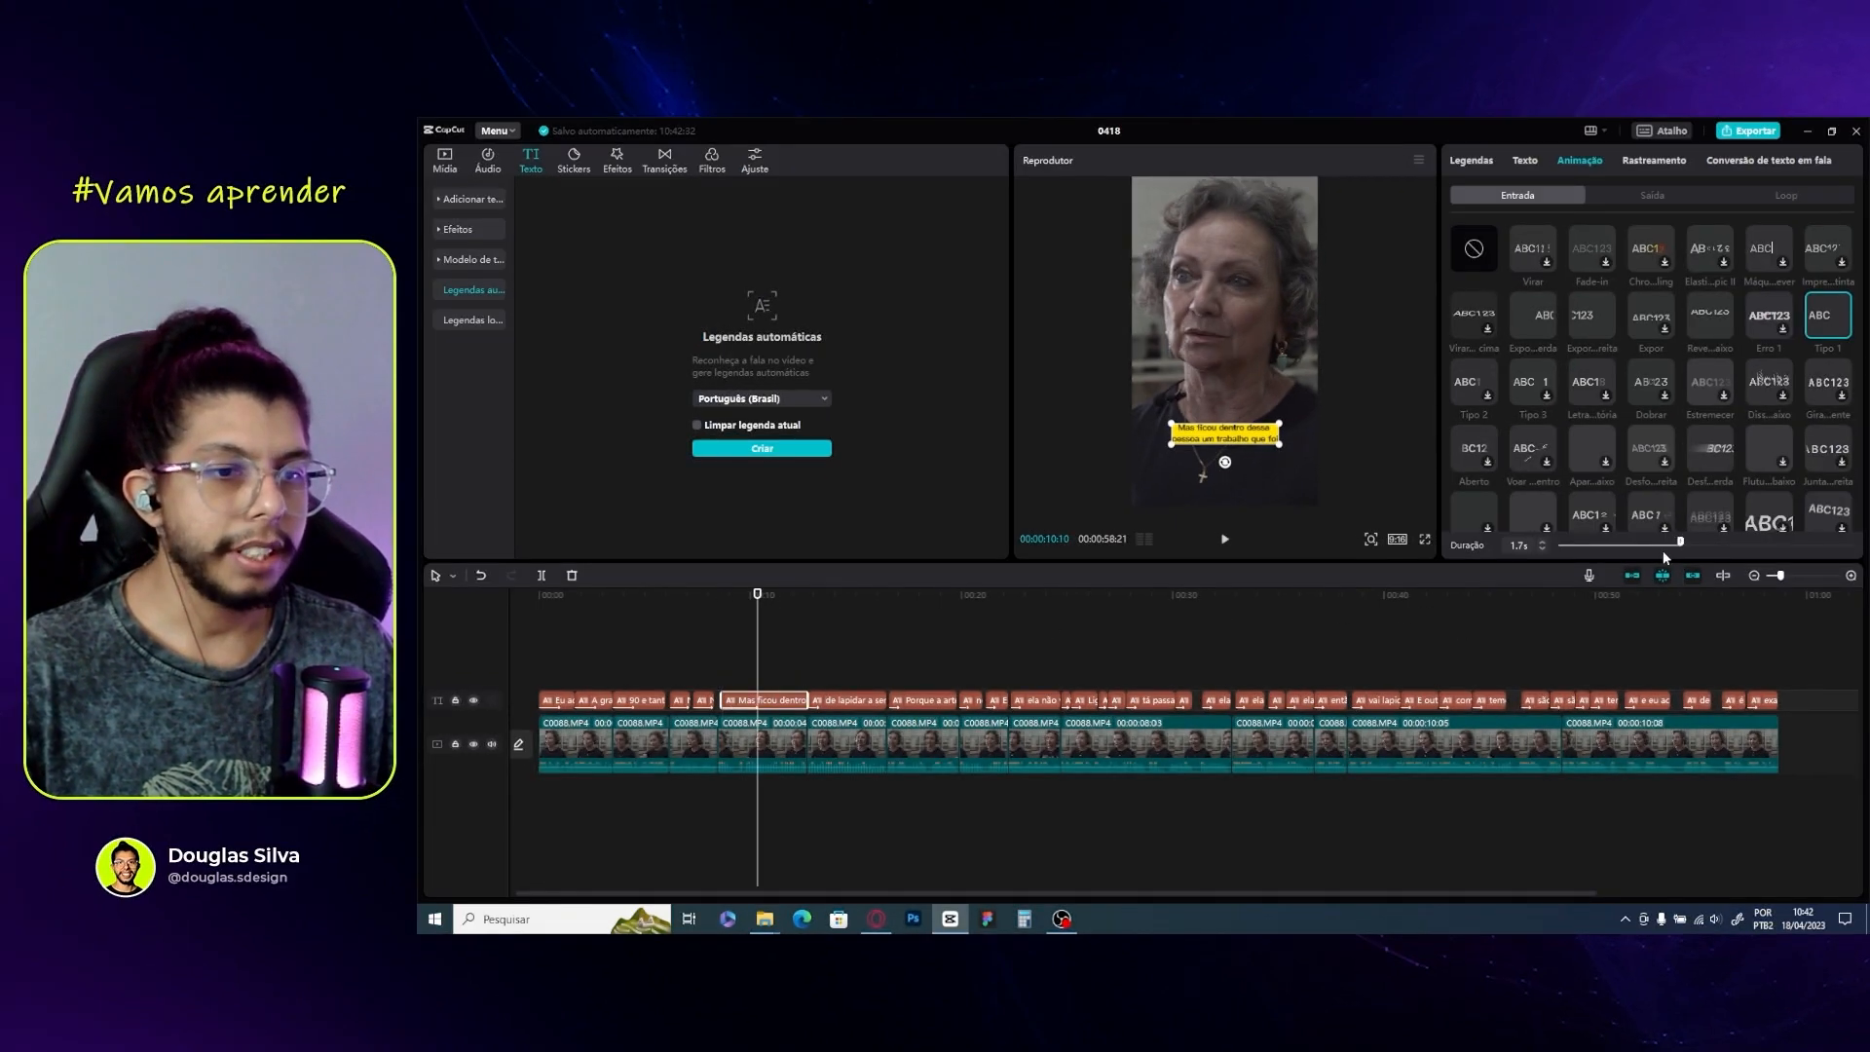
pyautogui.moveTo(1685, 543); pyautogui.dragTo(1701, 545)
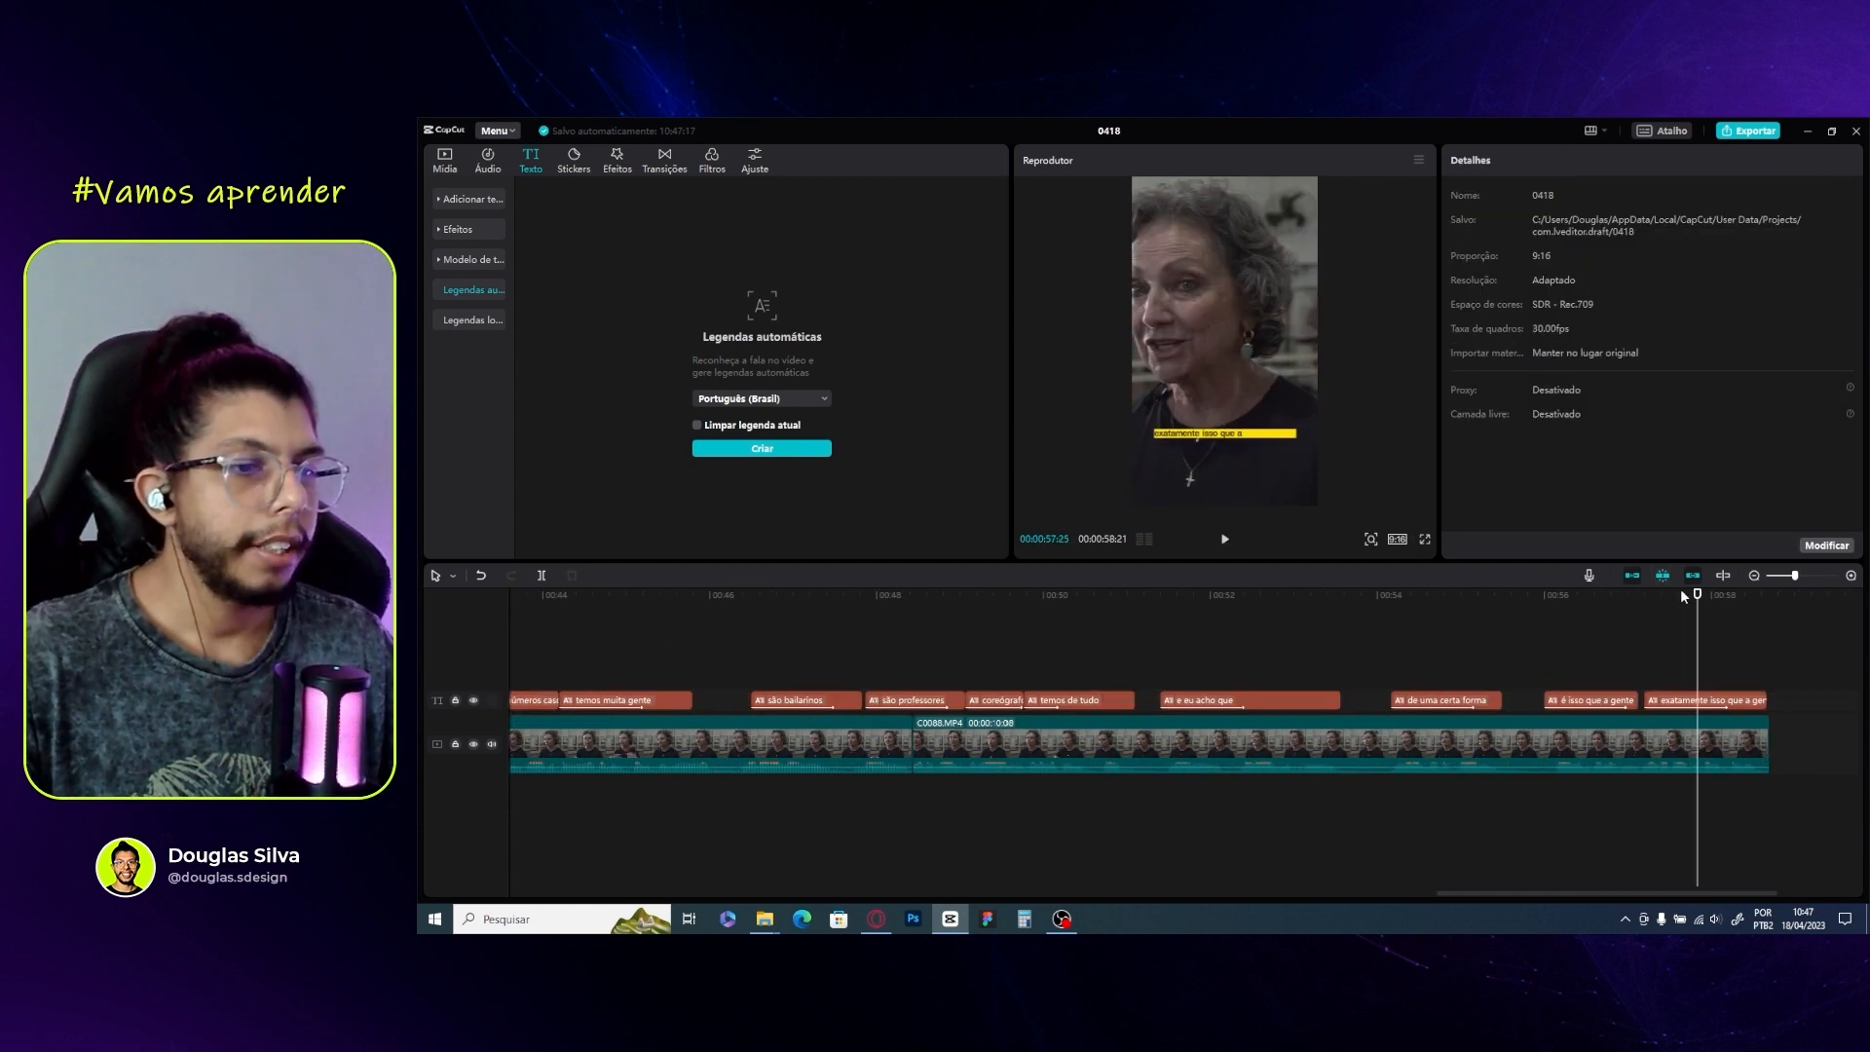
# Browse the music library and preview several tracks in the Fresco category as background music
pyautogui.moveTo(1696, 596); pyautogui.dragTo(417, 534)
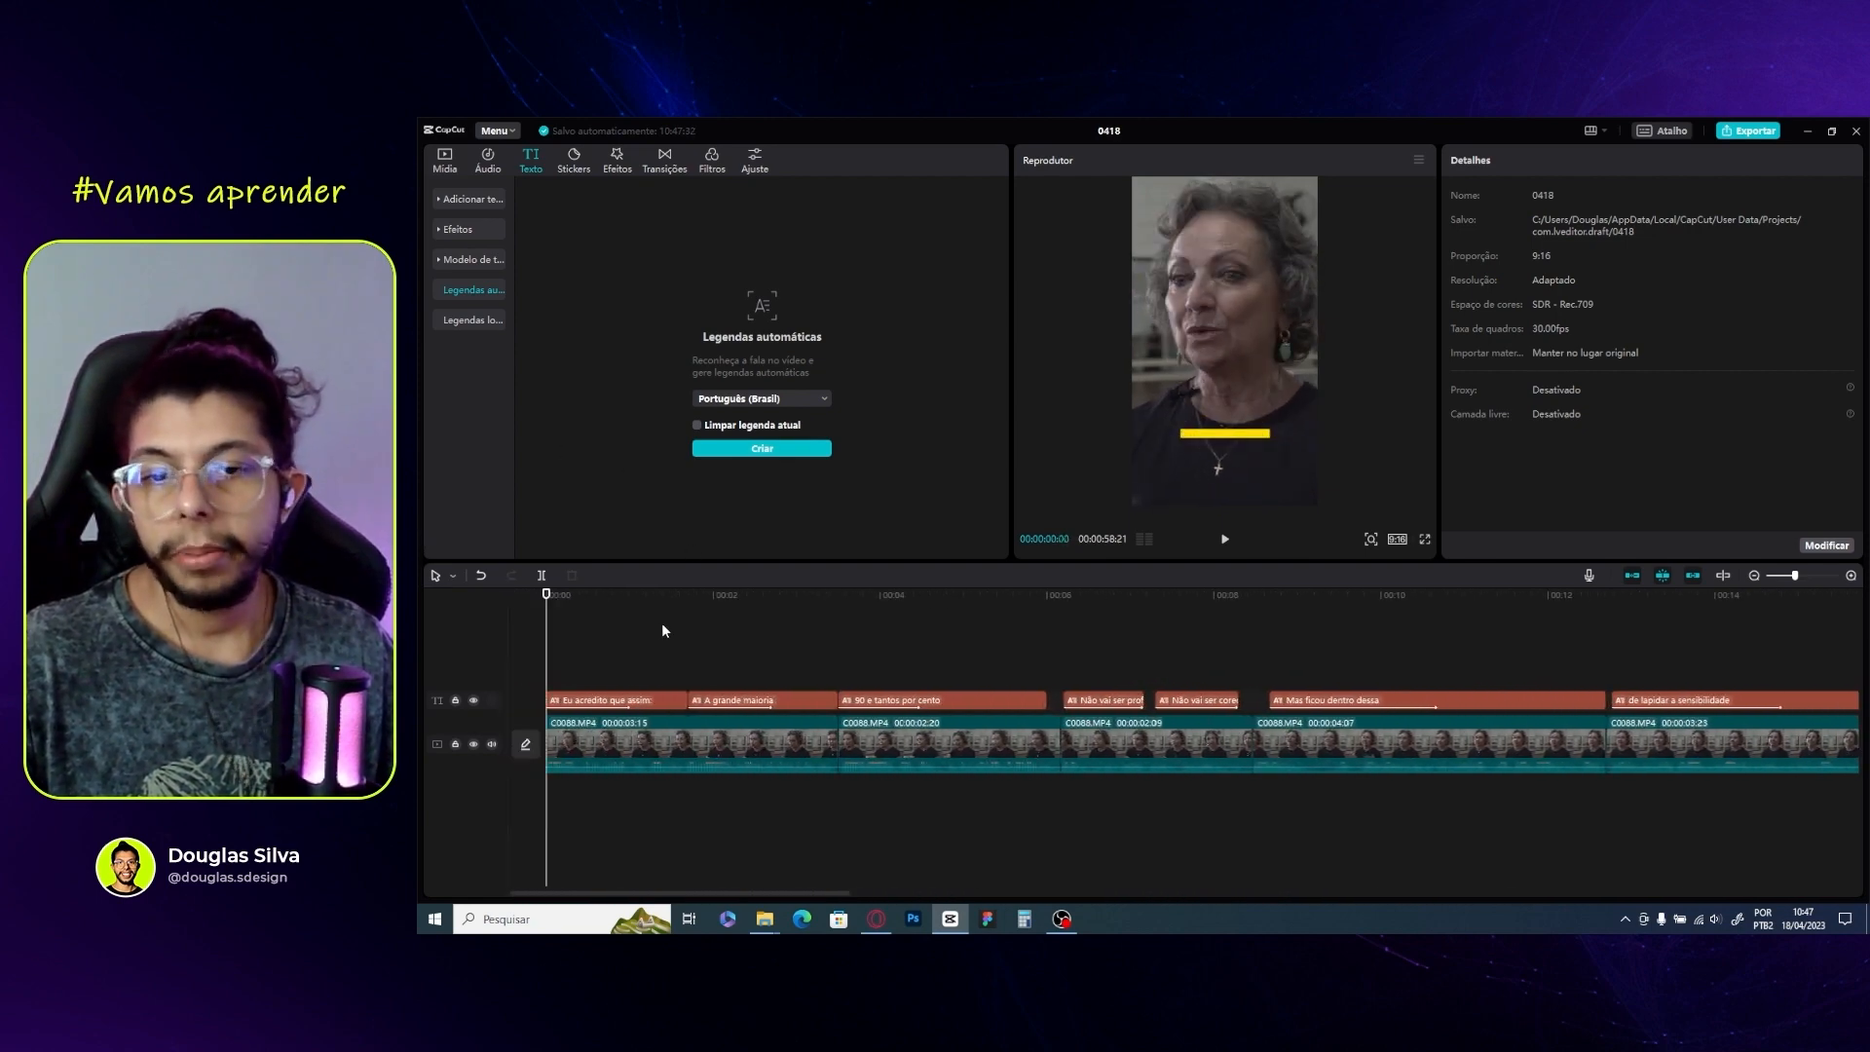
pyautogui.scroll(-3, 657, 628)
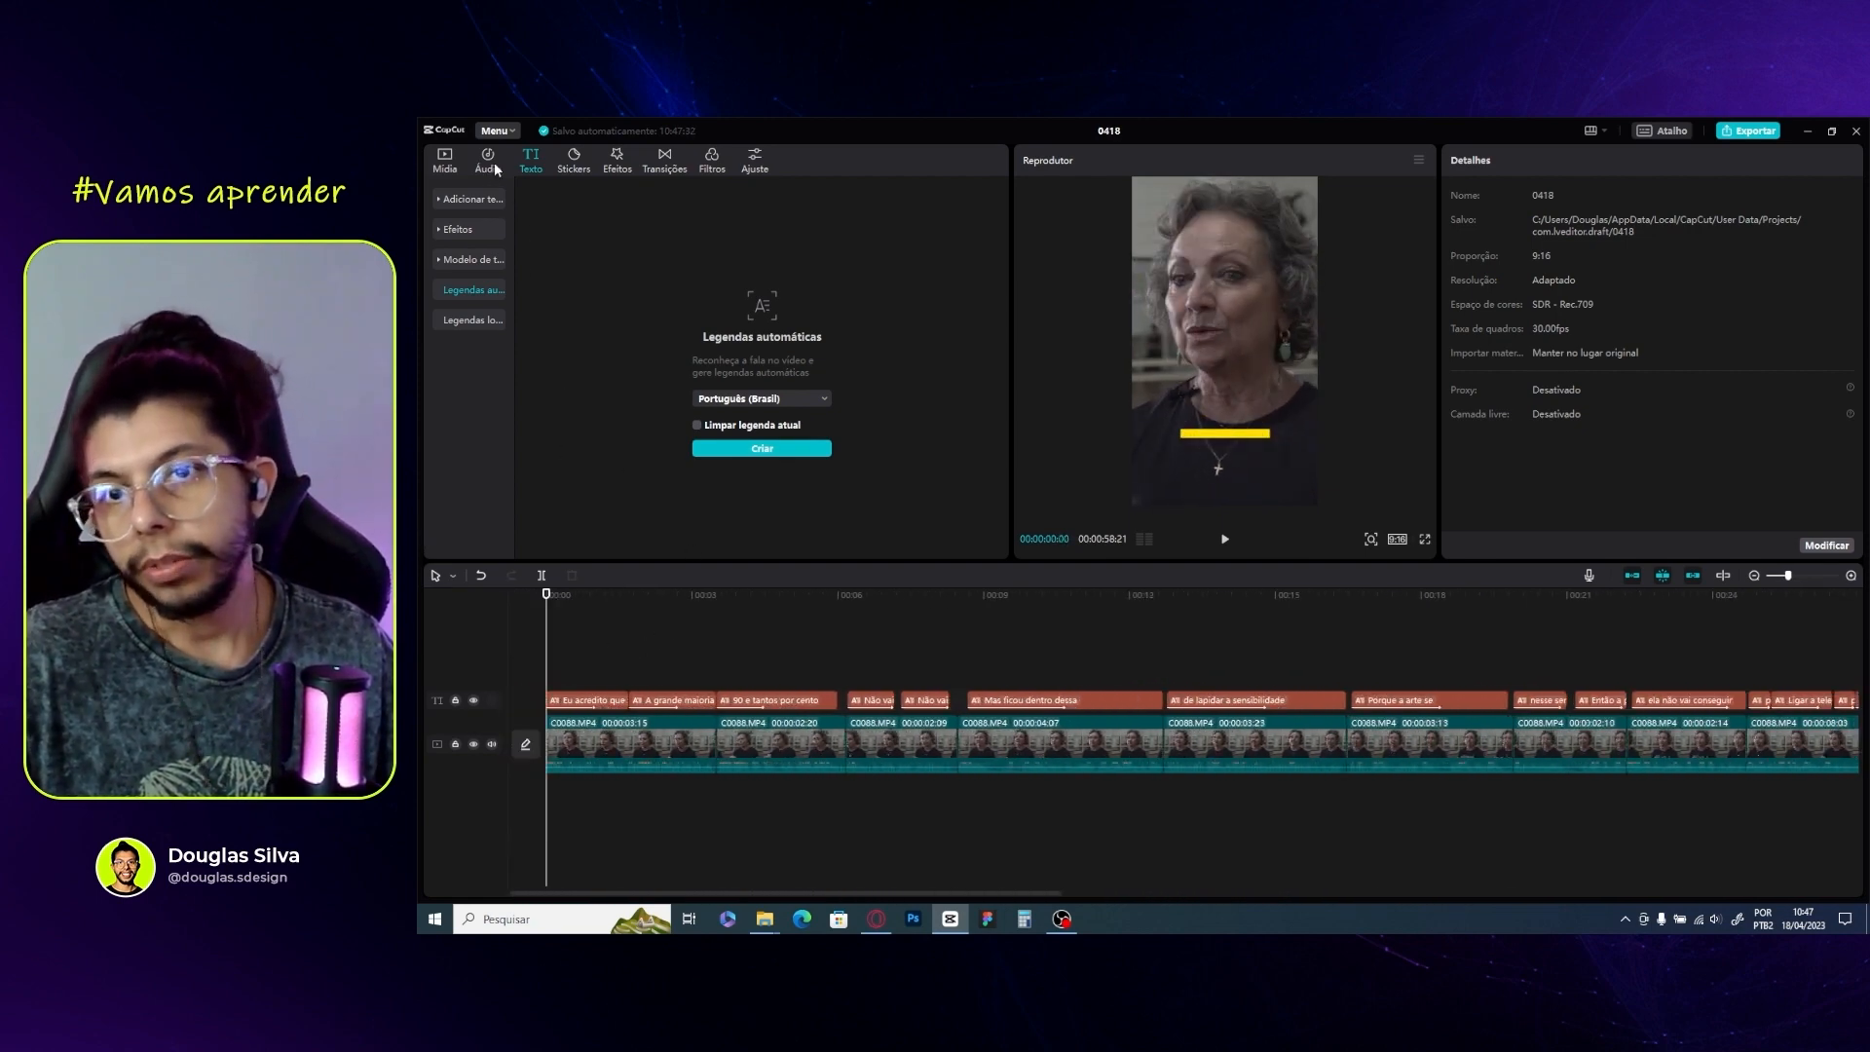
pyautogui.click(487, 164)
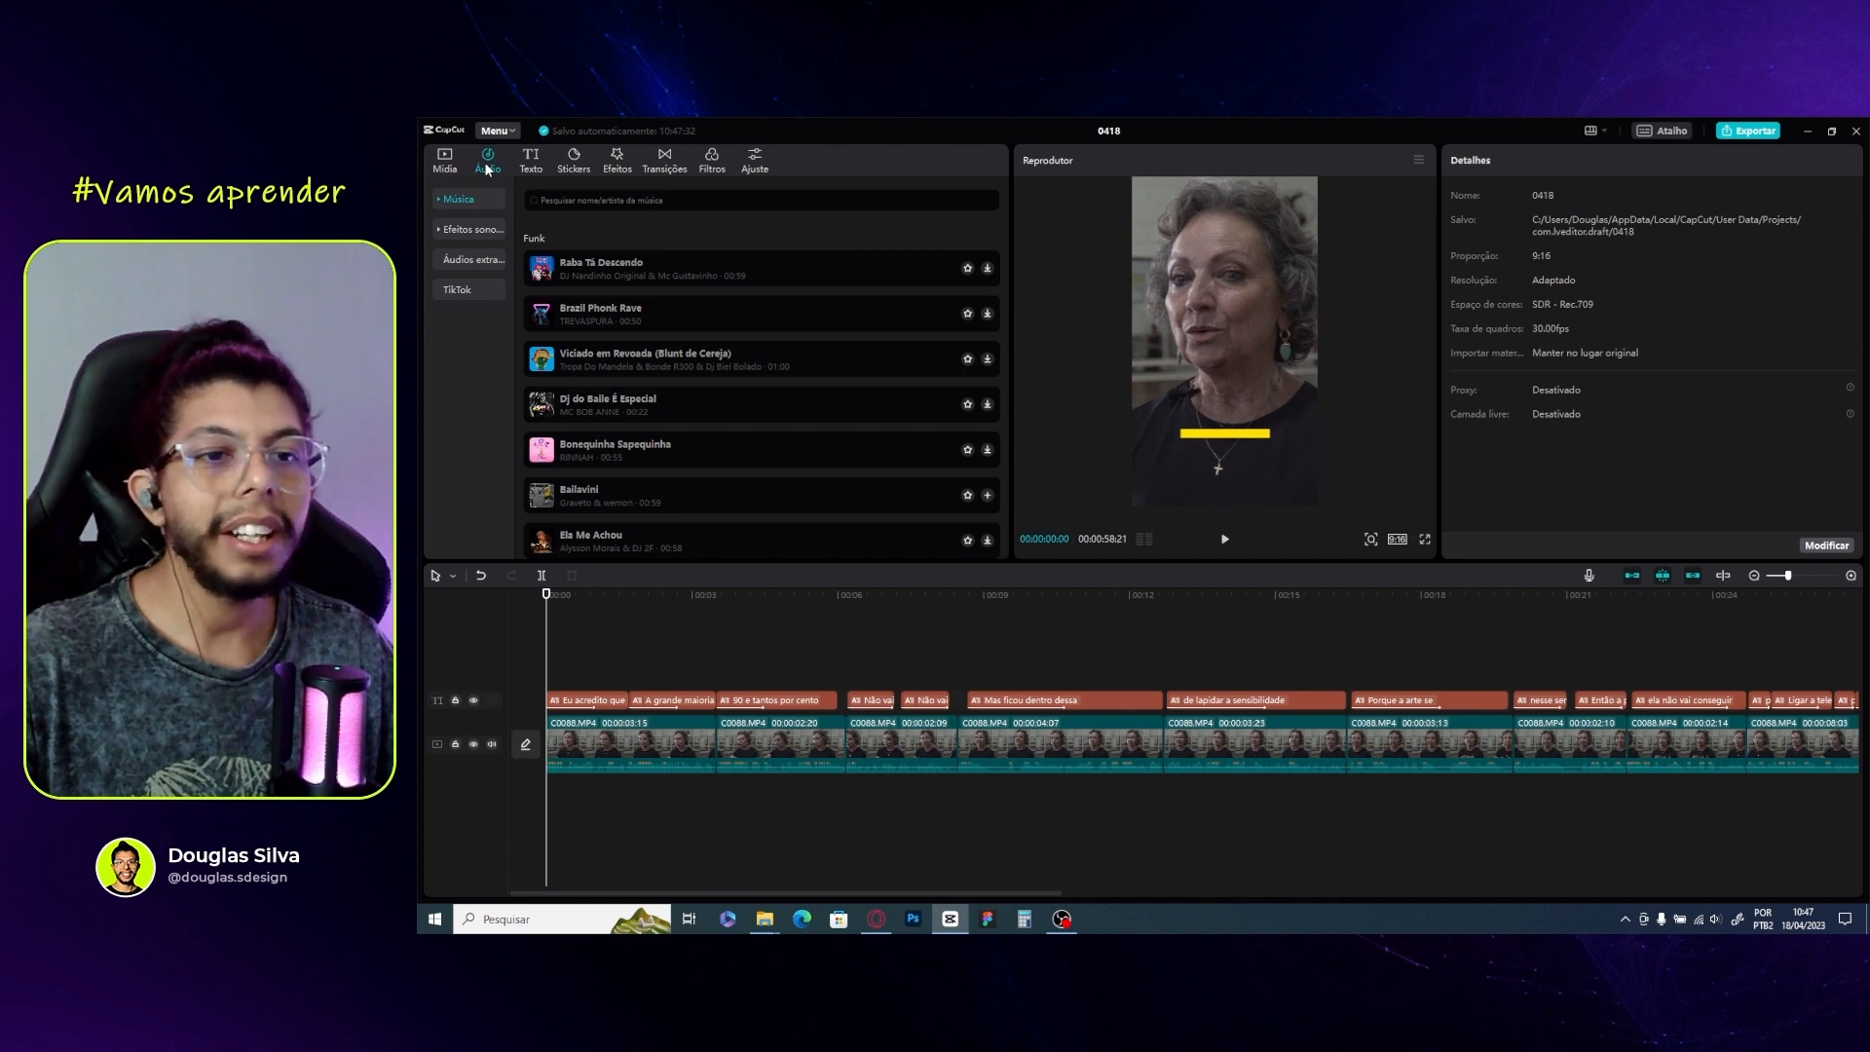
pyautogui.click(459, 200)
pyautogui.scroll(-2, 470, 304)
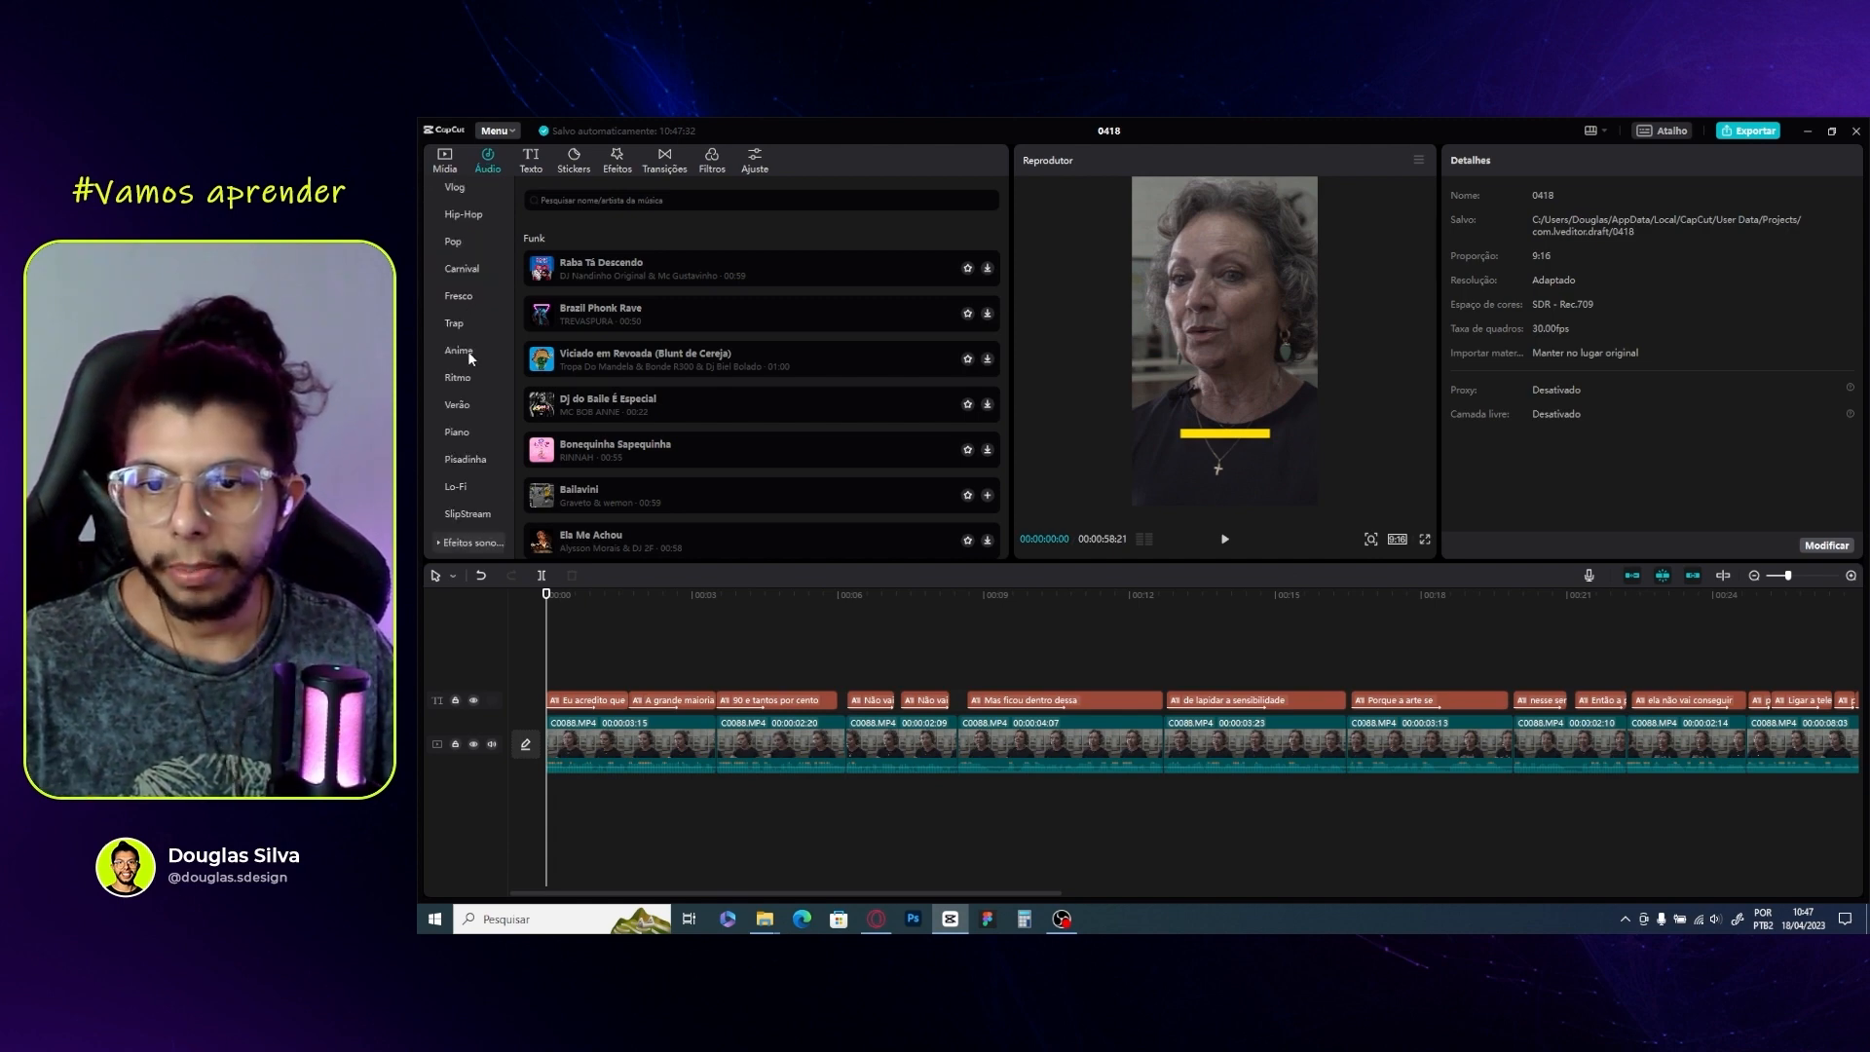
pyautogui.click(471, 297)
pyautogui.click(562, 269)
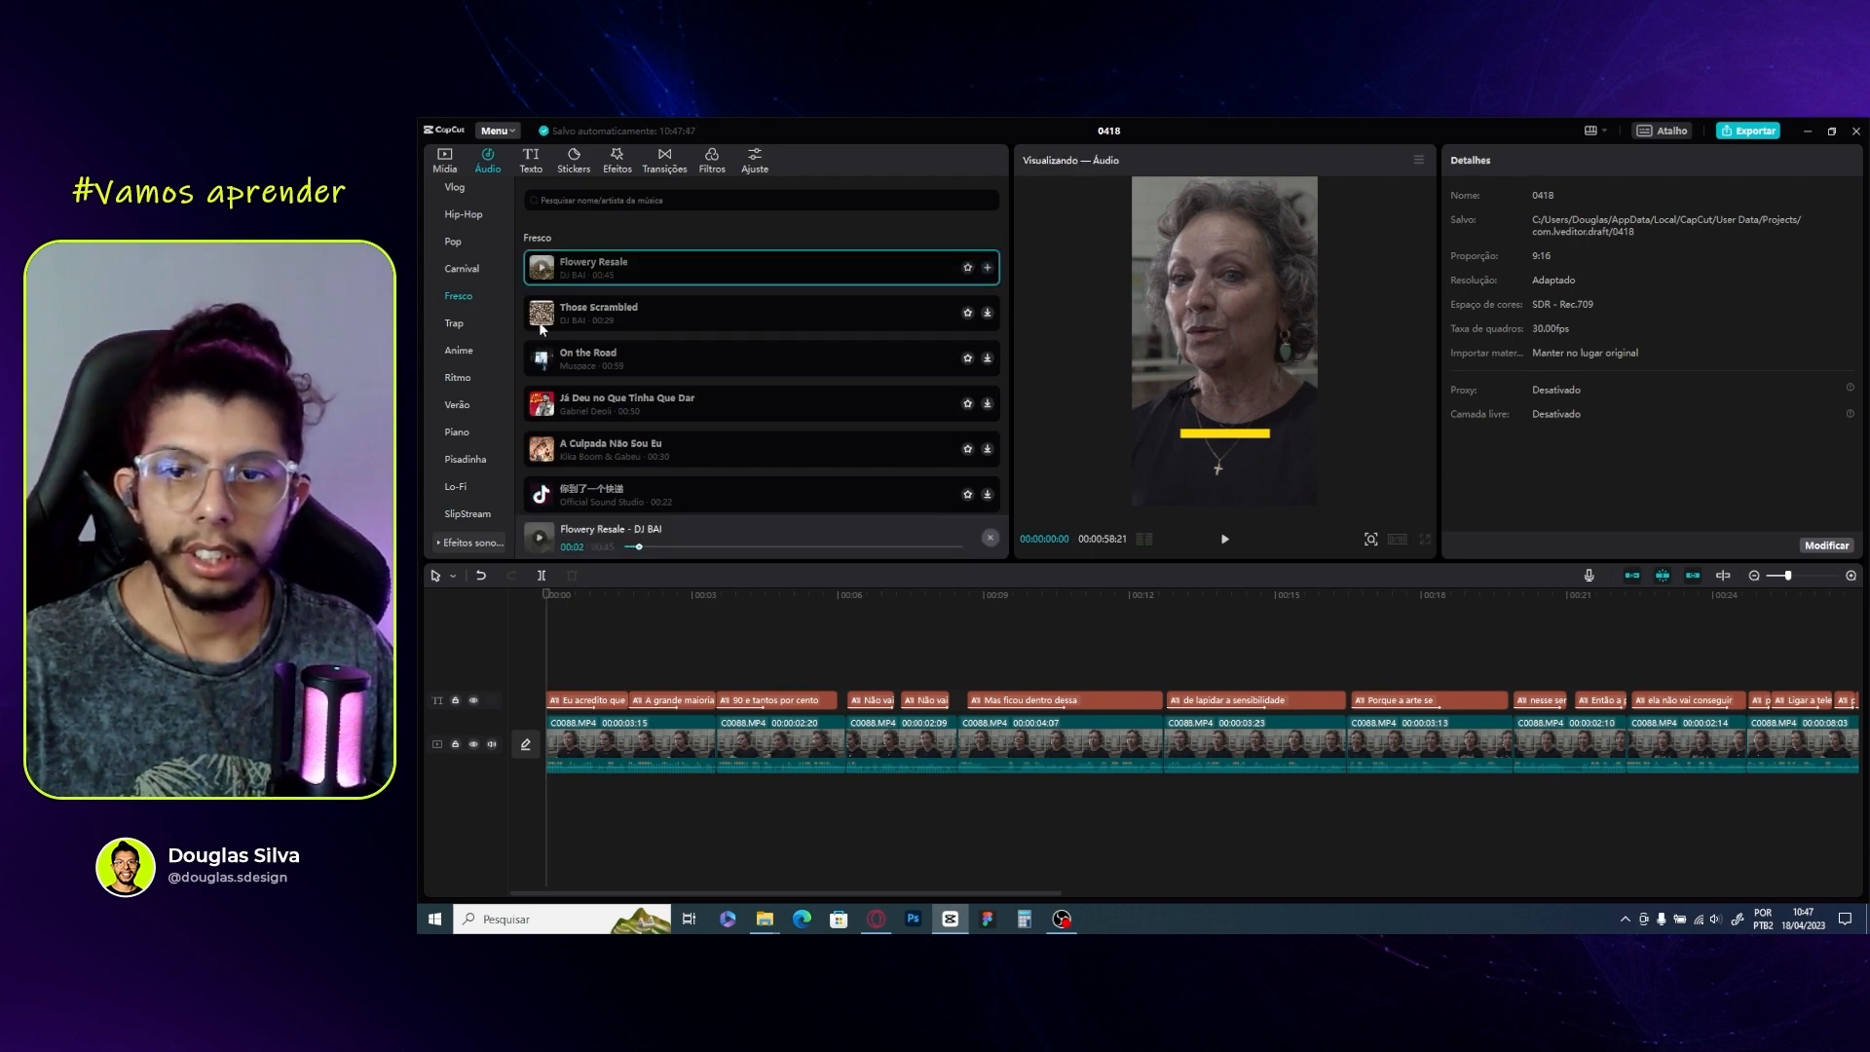
pyautogui.click(543, 410)
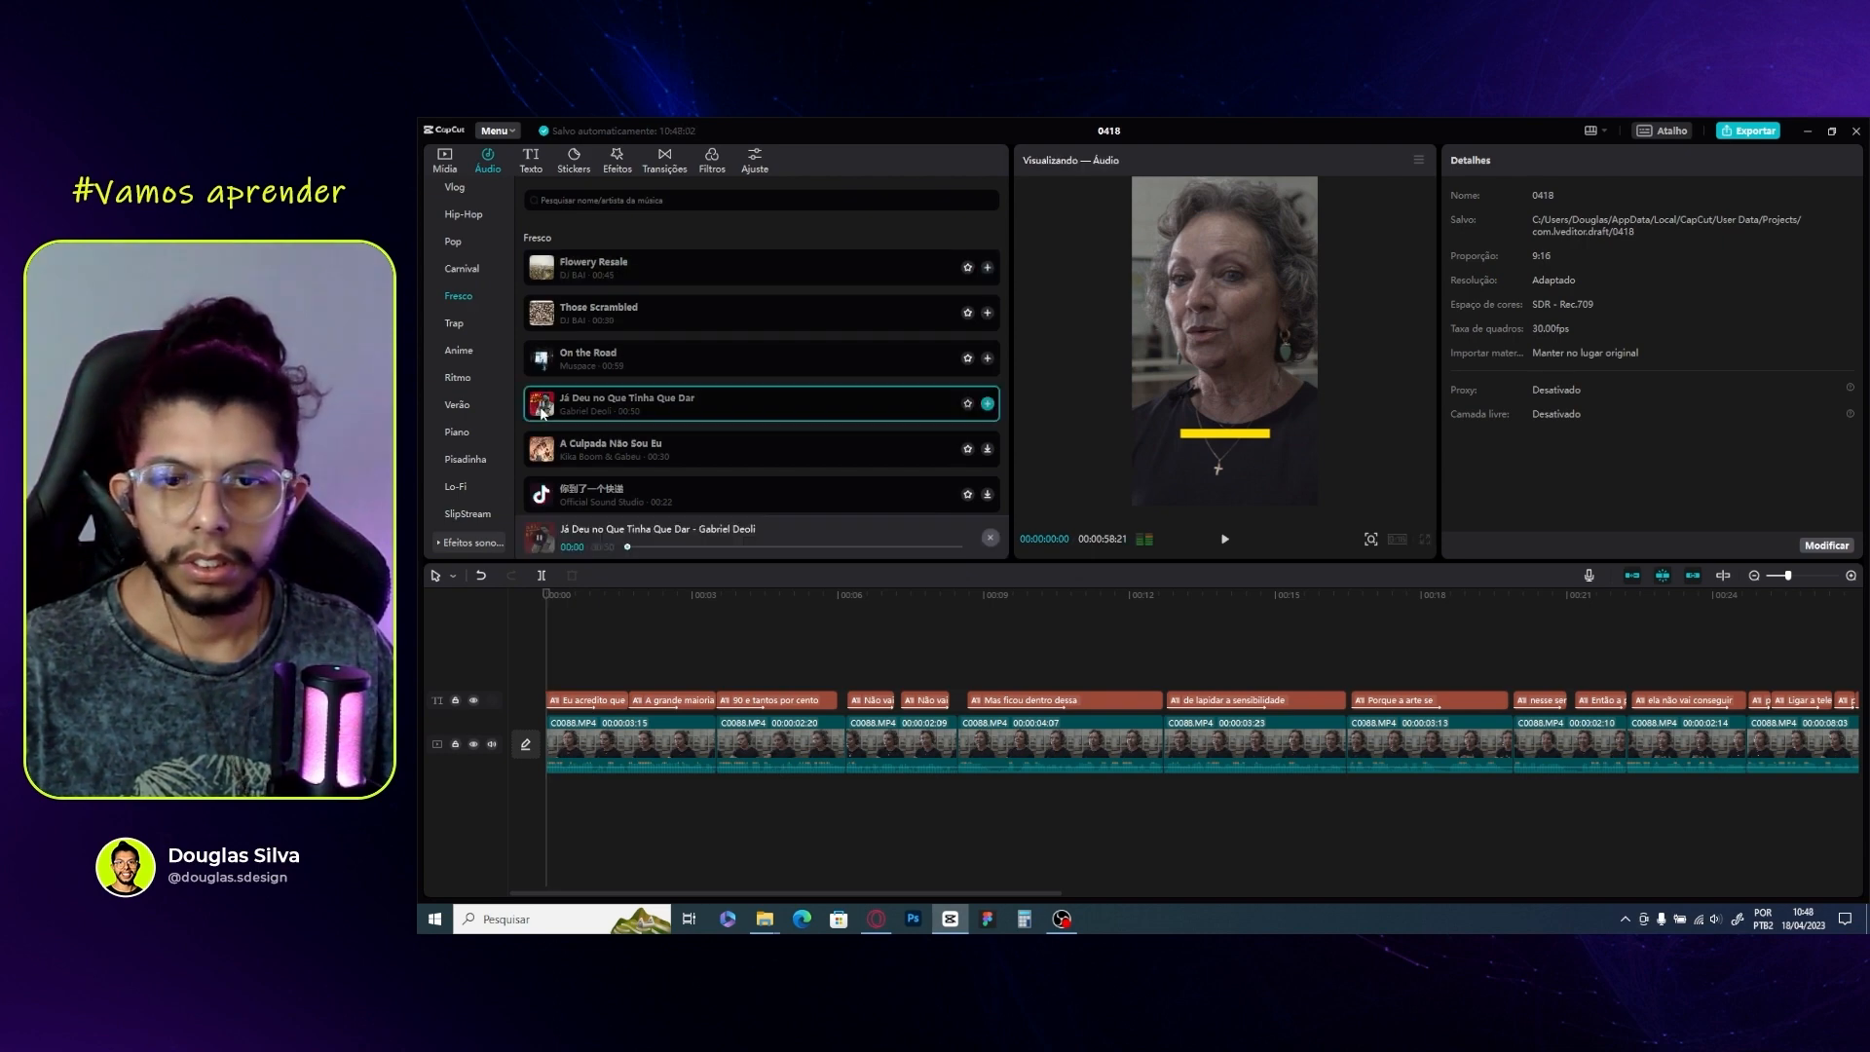
pyautogui.click(547, 458)
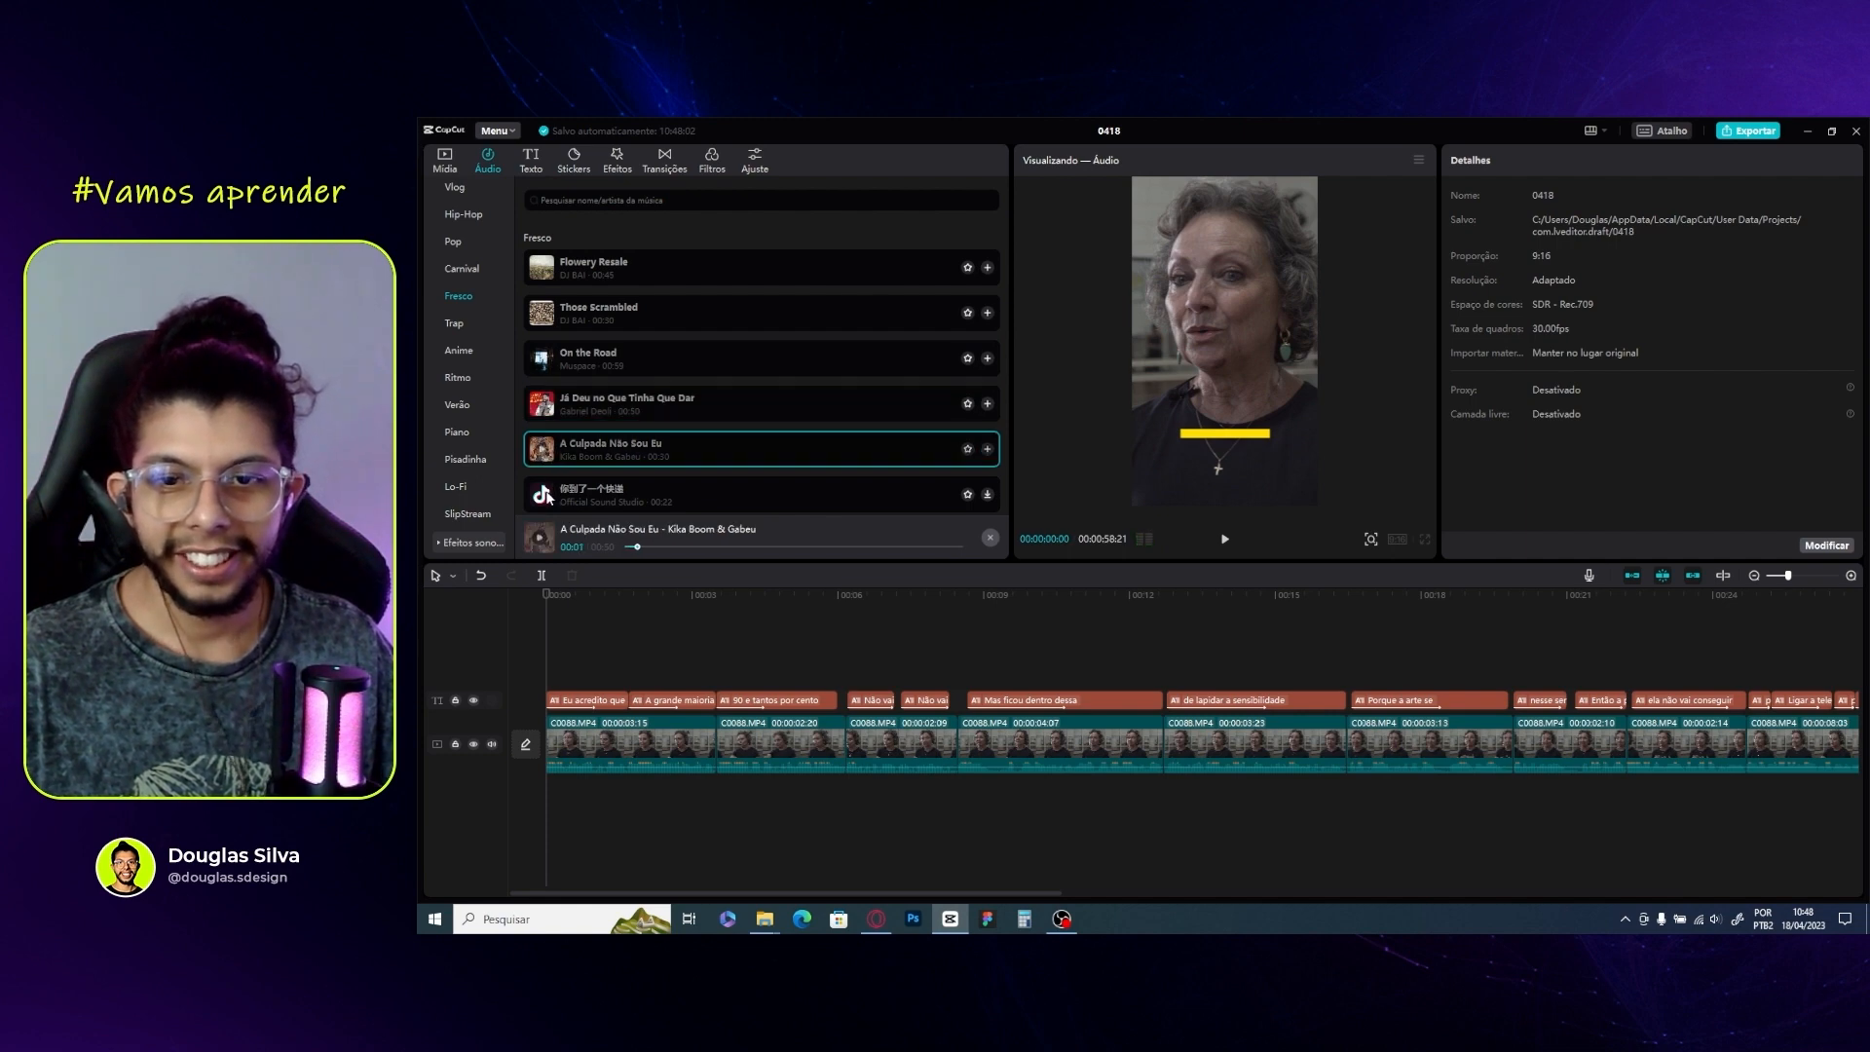
pyautogui.click(547, 495)
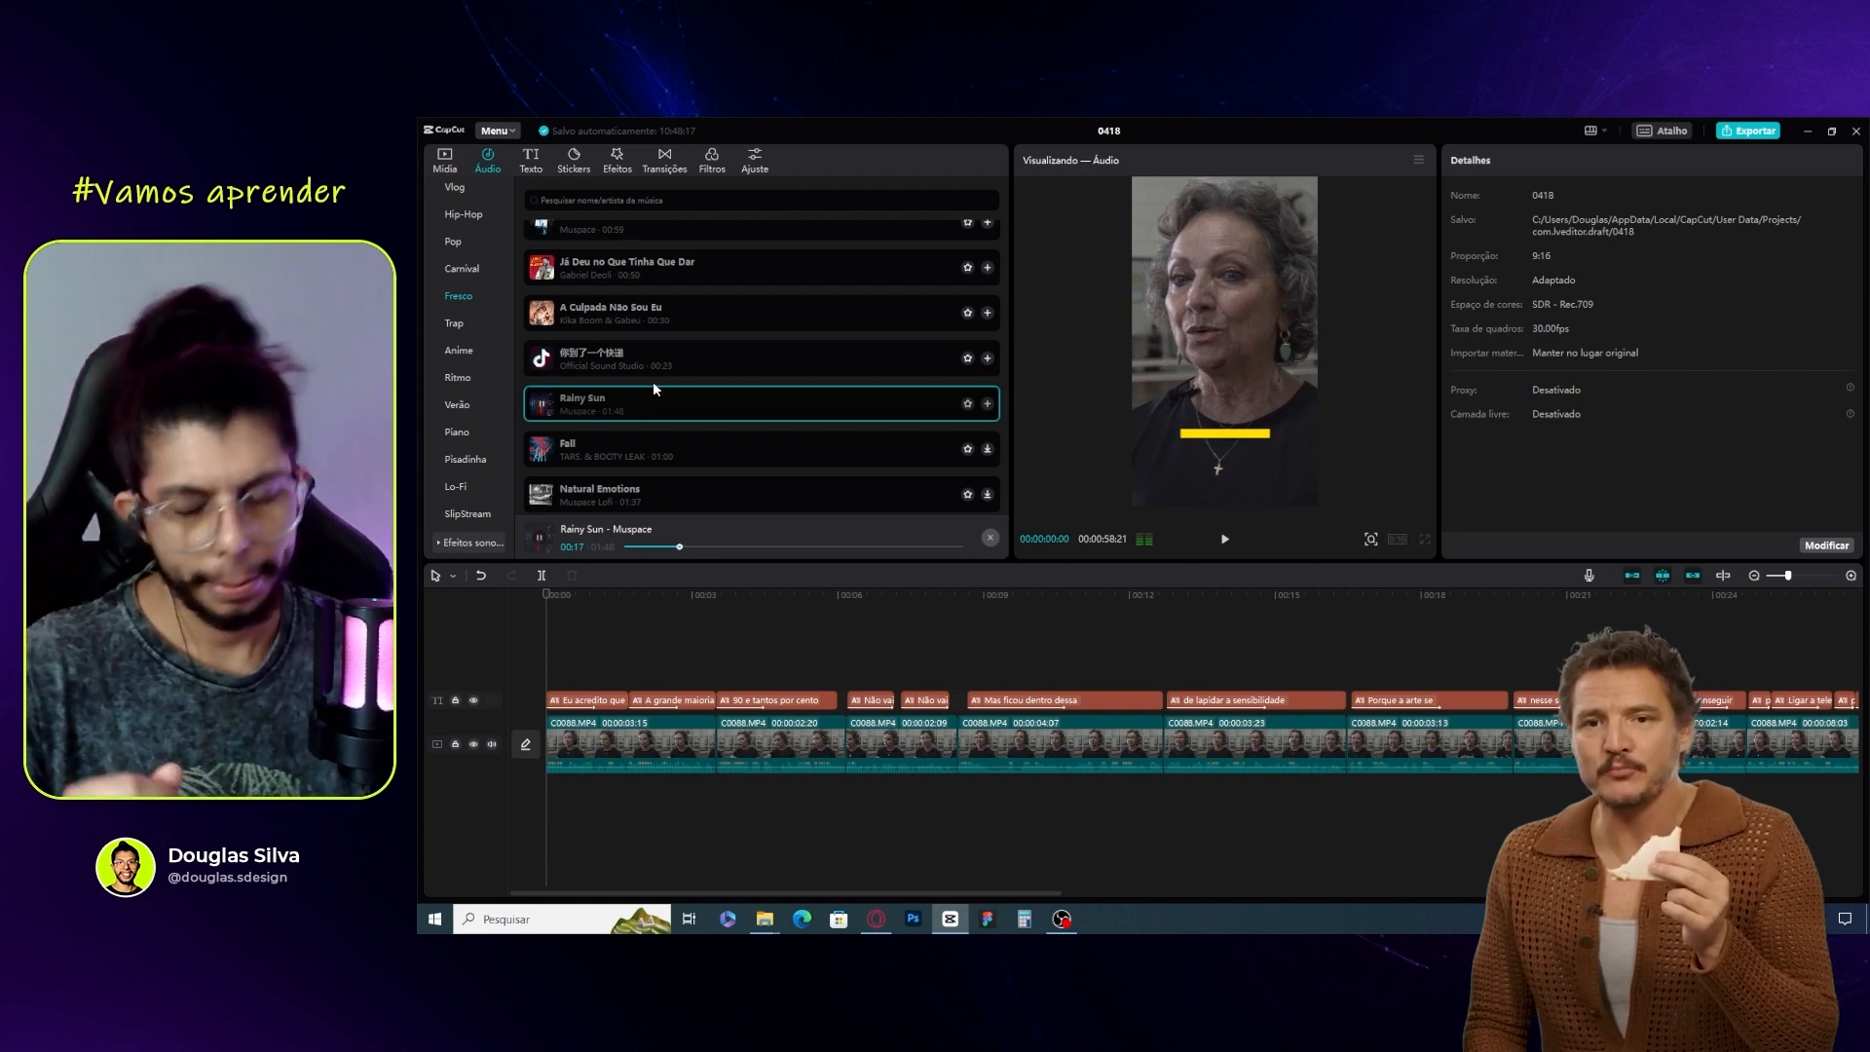
# Add the track Natural Emotions beneath the video from its start and lower its volume to about -10 dB
pyautogui.scroll(-3, 653, 382)
pyautogui.moveTo(643, 359); pyautogui.dragTo(534, 806)
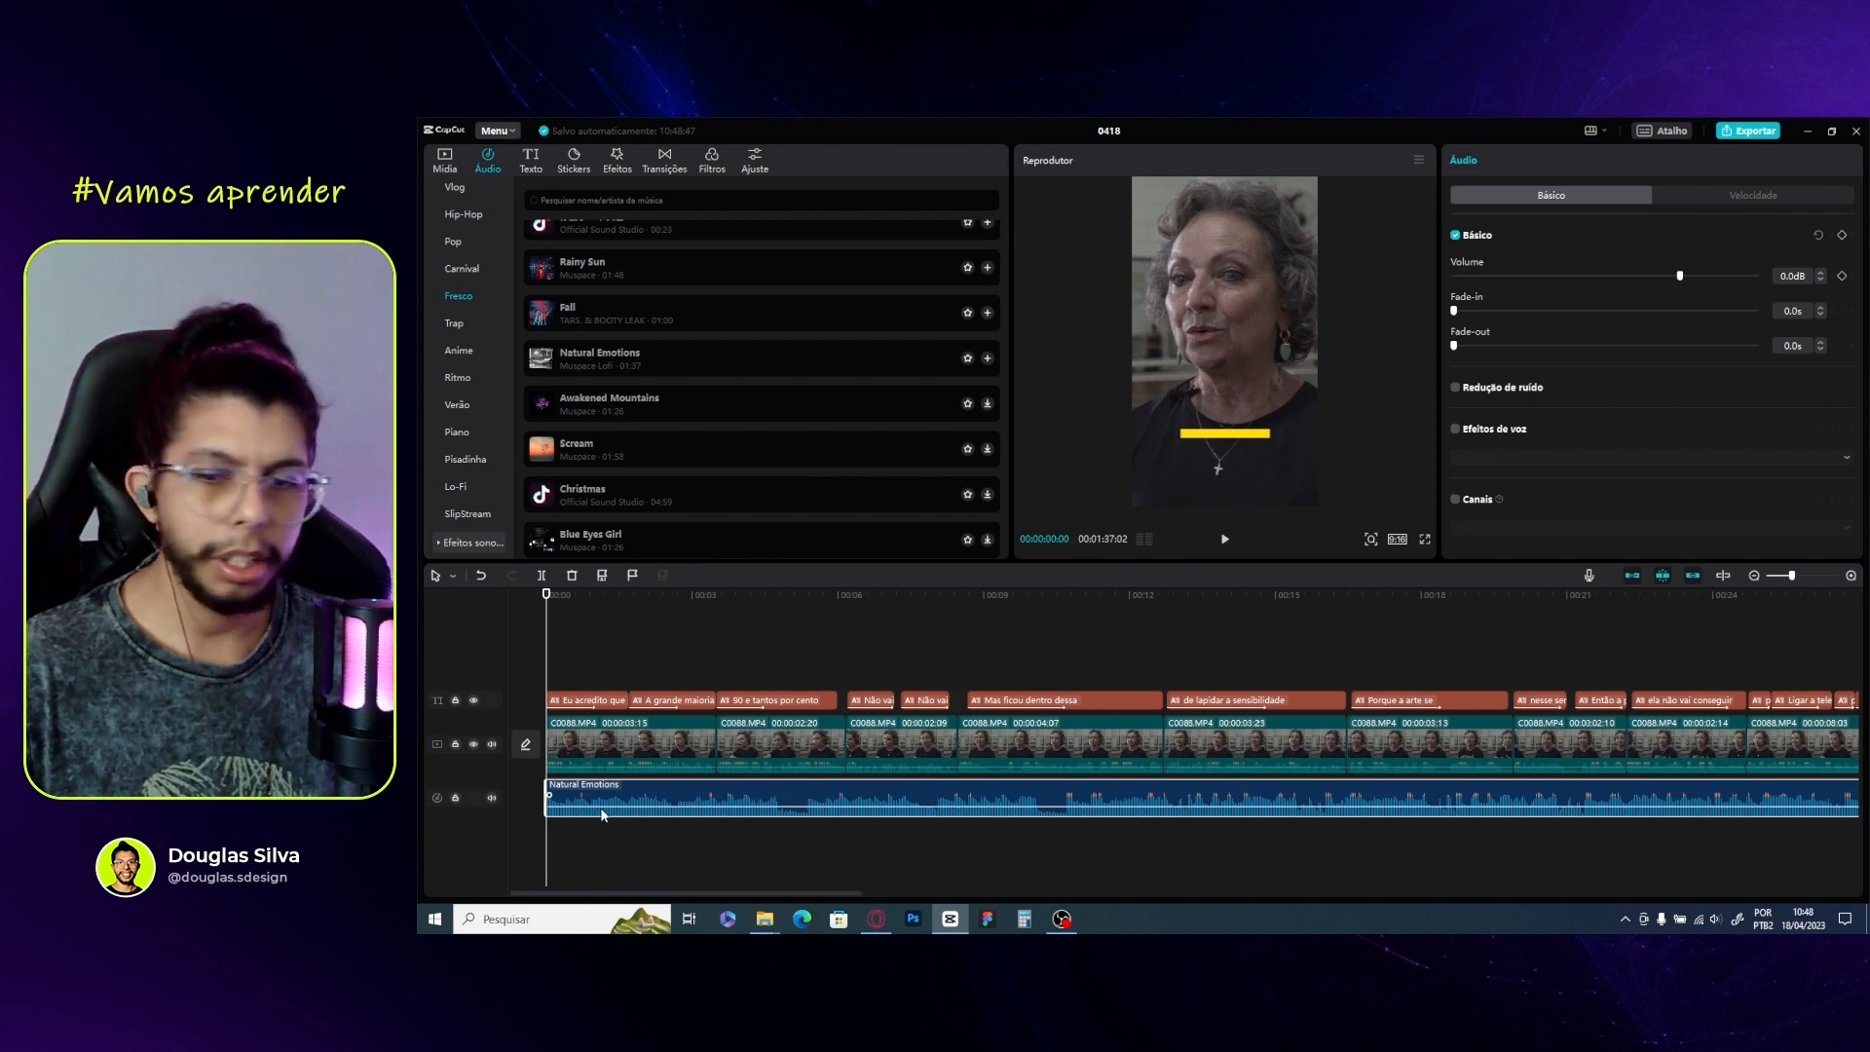
pyautogui.moveTo(601, 805); pyautogui.dragTo(600, 810)
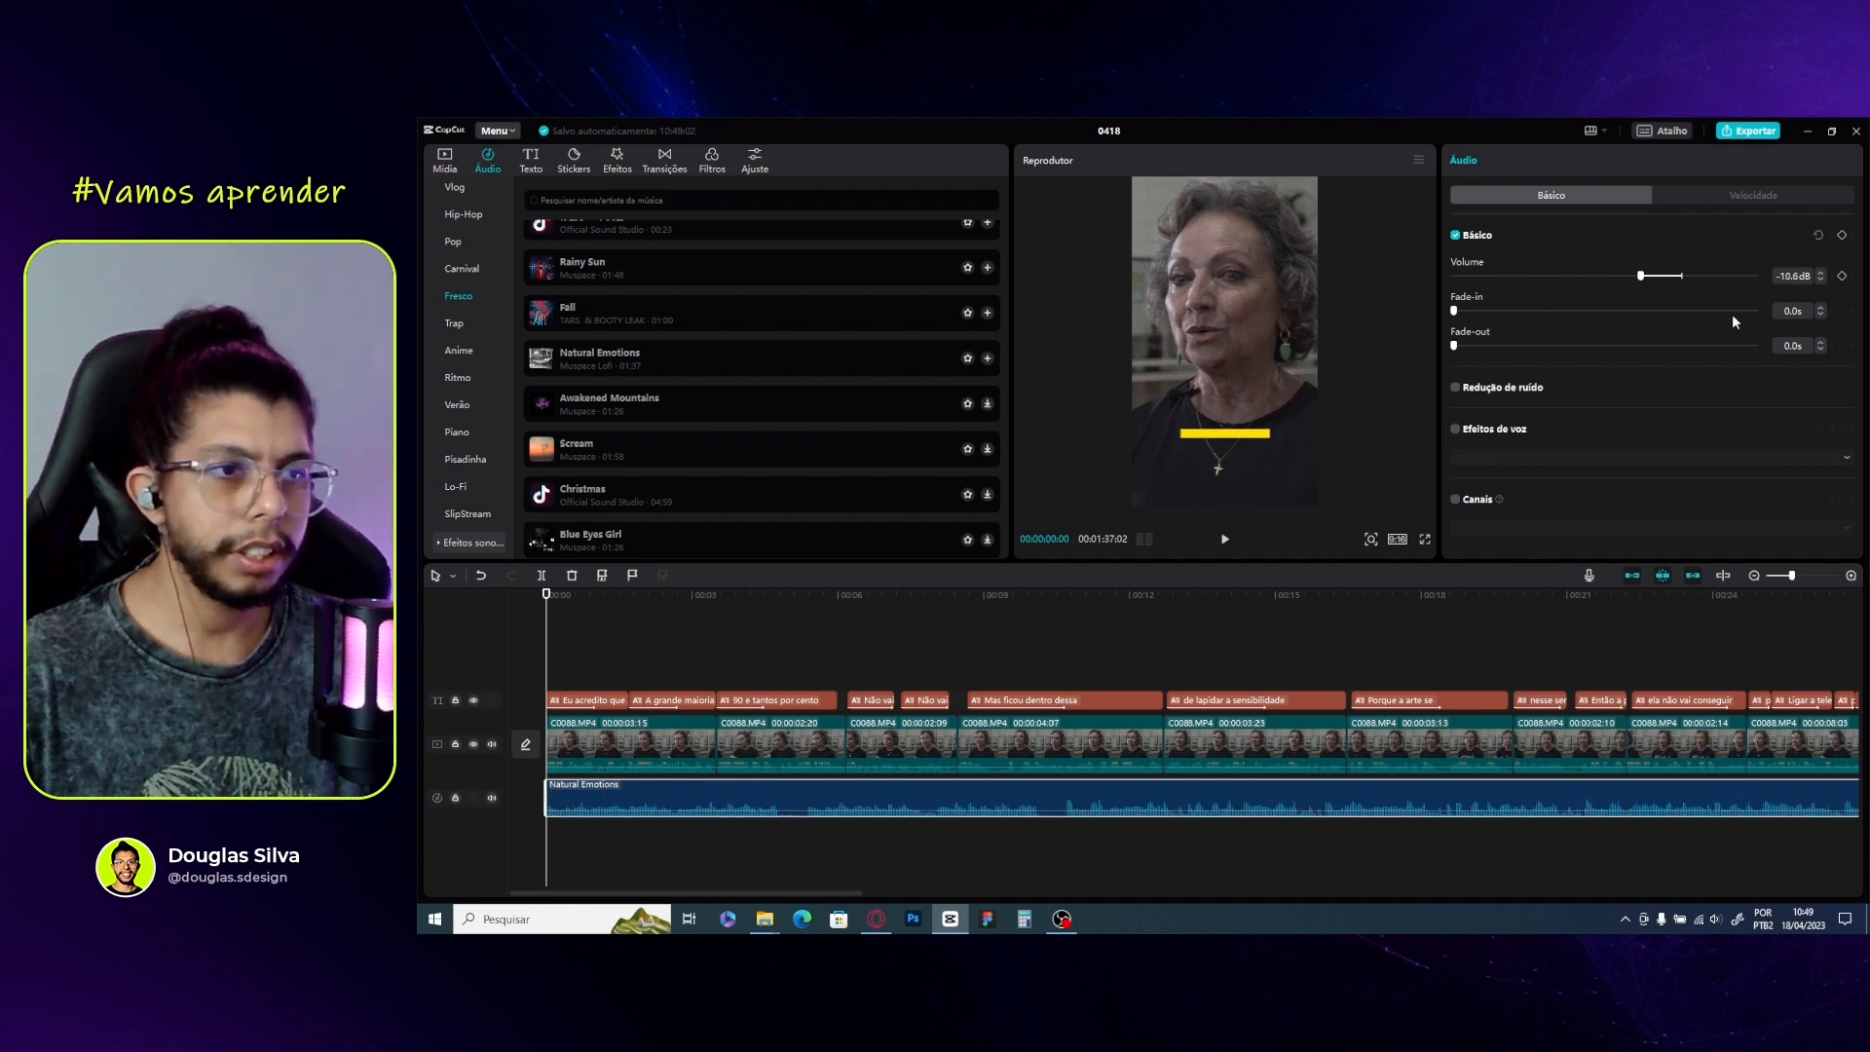
pyautogui.click(1821, 281)
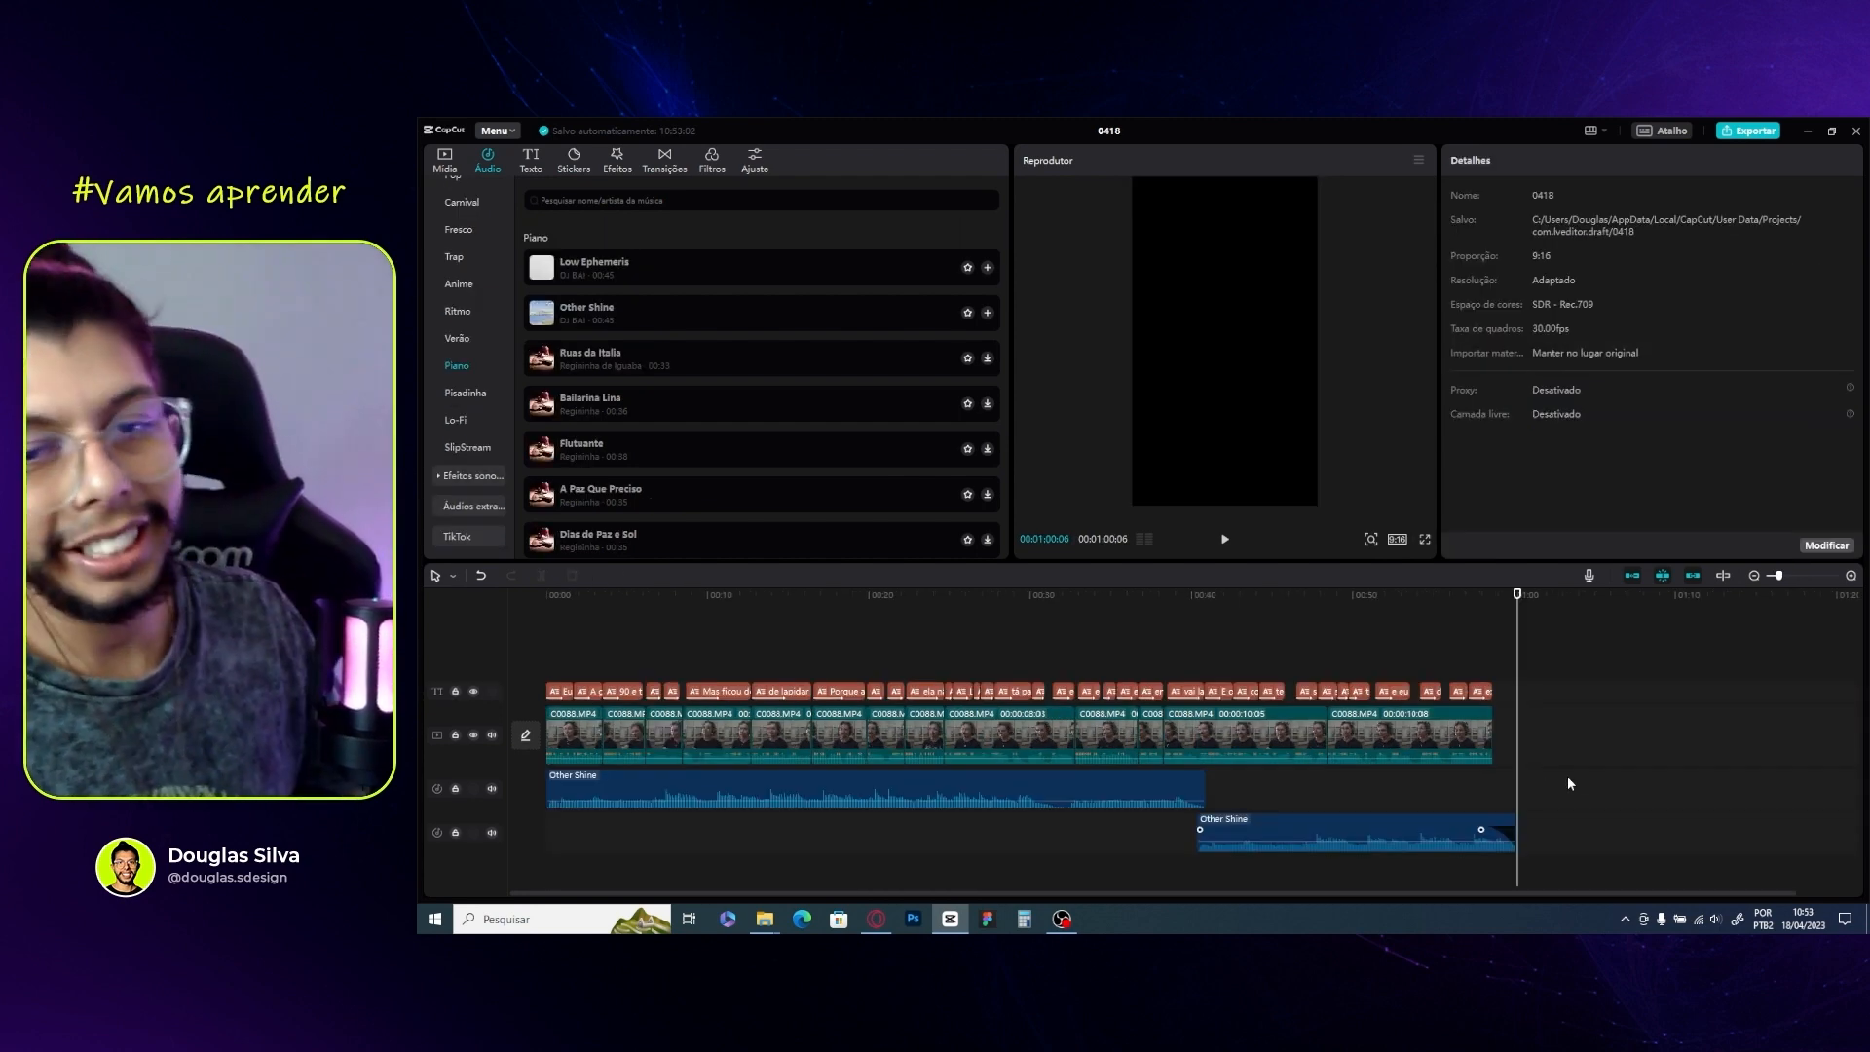
# Set up the video export with the title "Vídeo editado" and choose its destination folder
pyautogui.scroll(-3, 1121, 678)
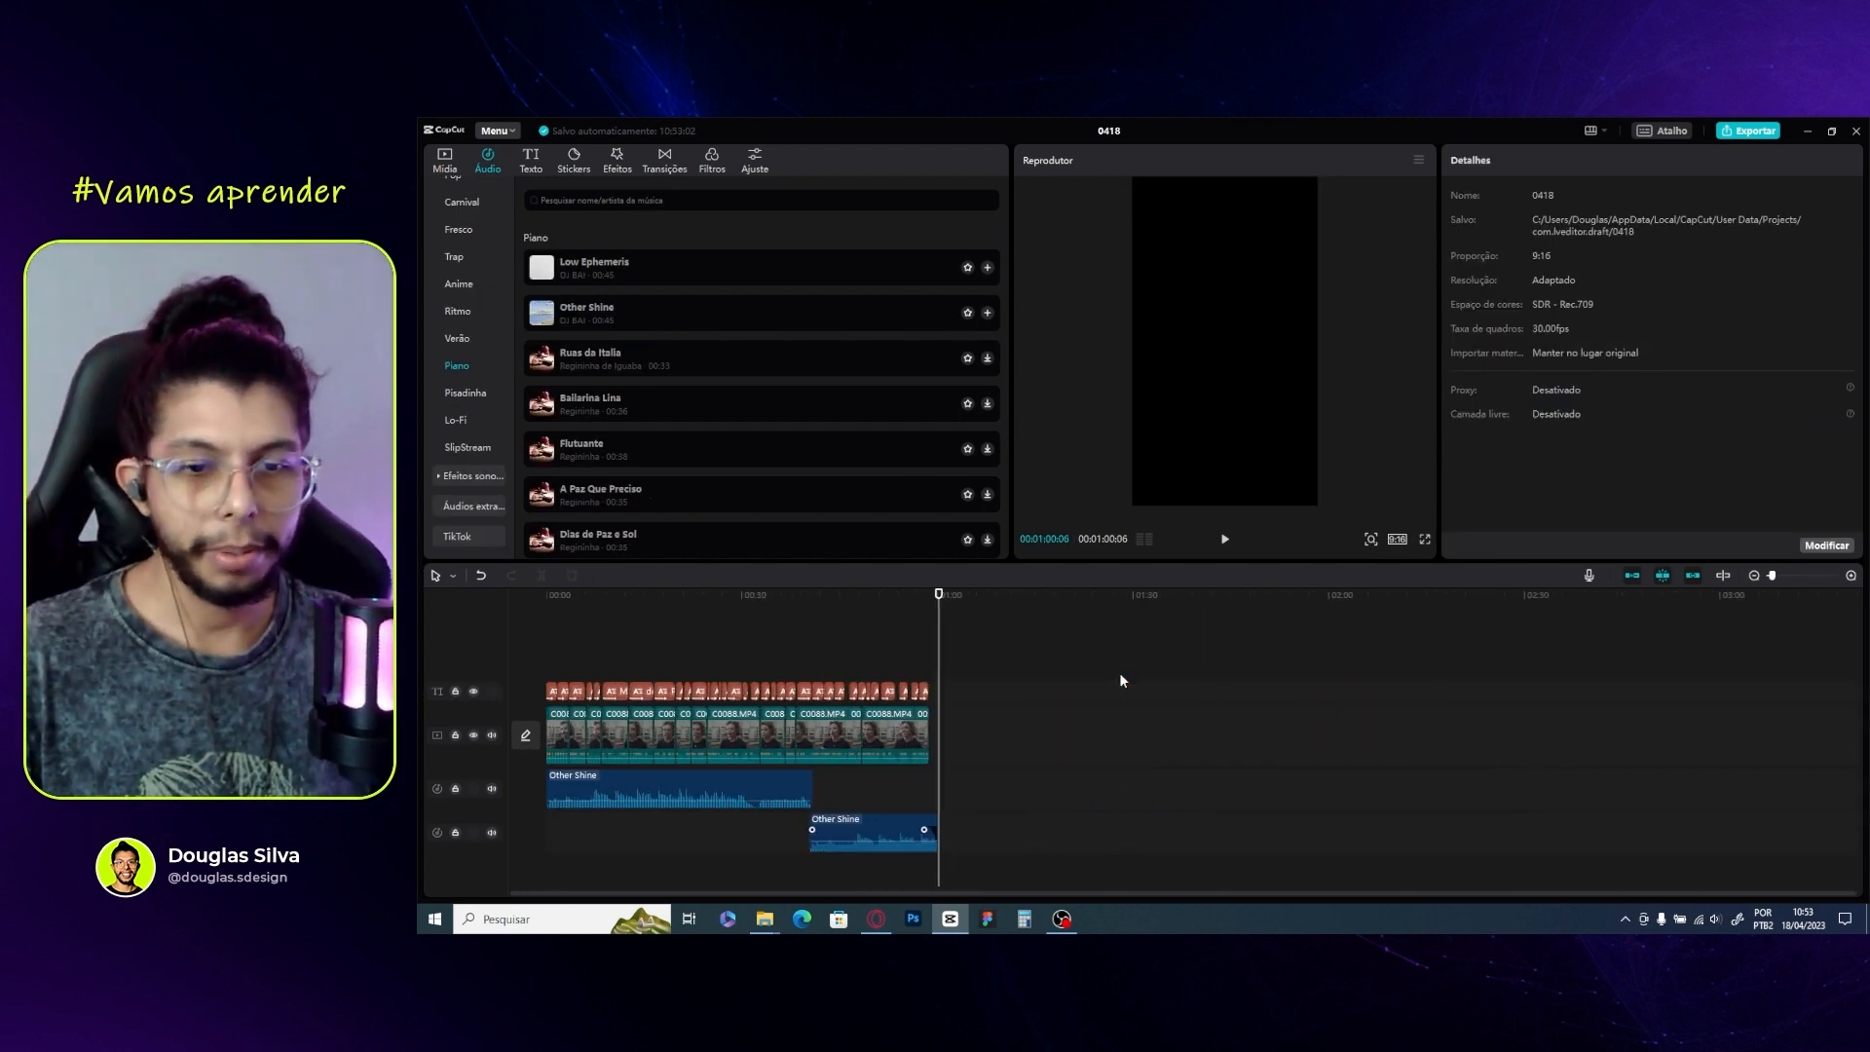
pyautogui.click(1756, 133)
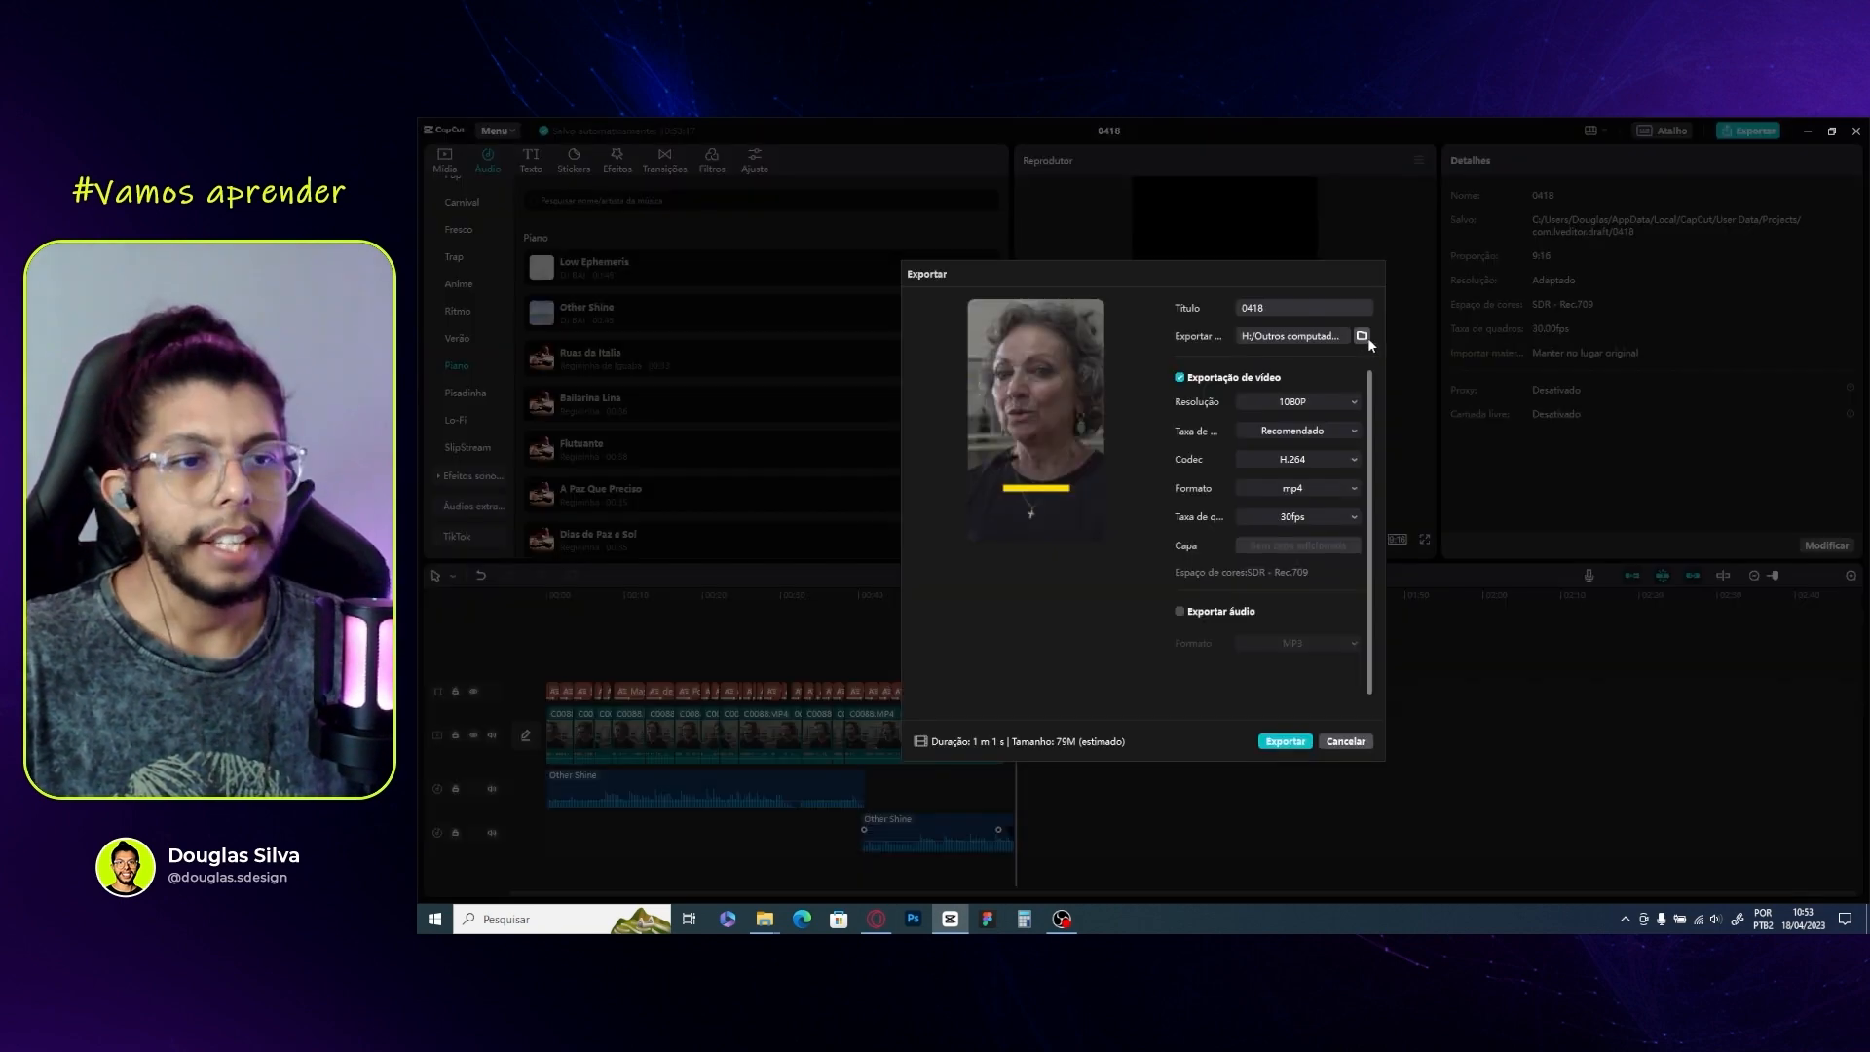
pyautogui.click(1359, 337)
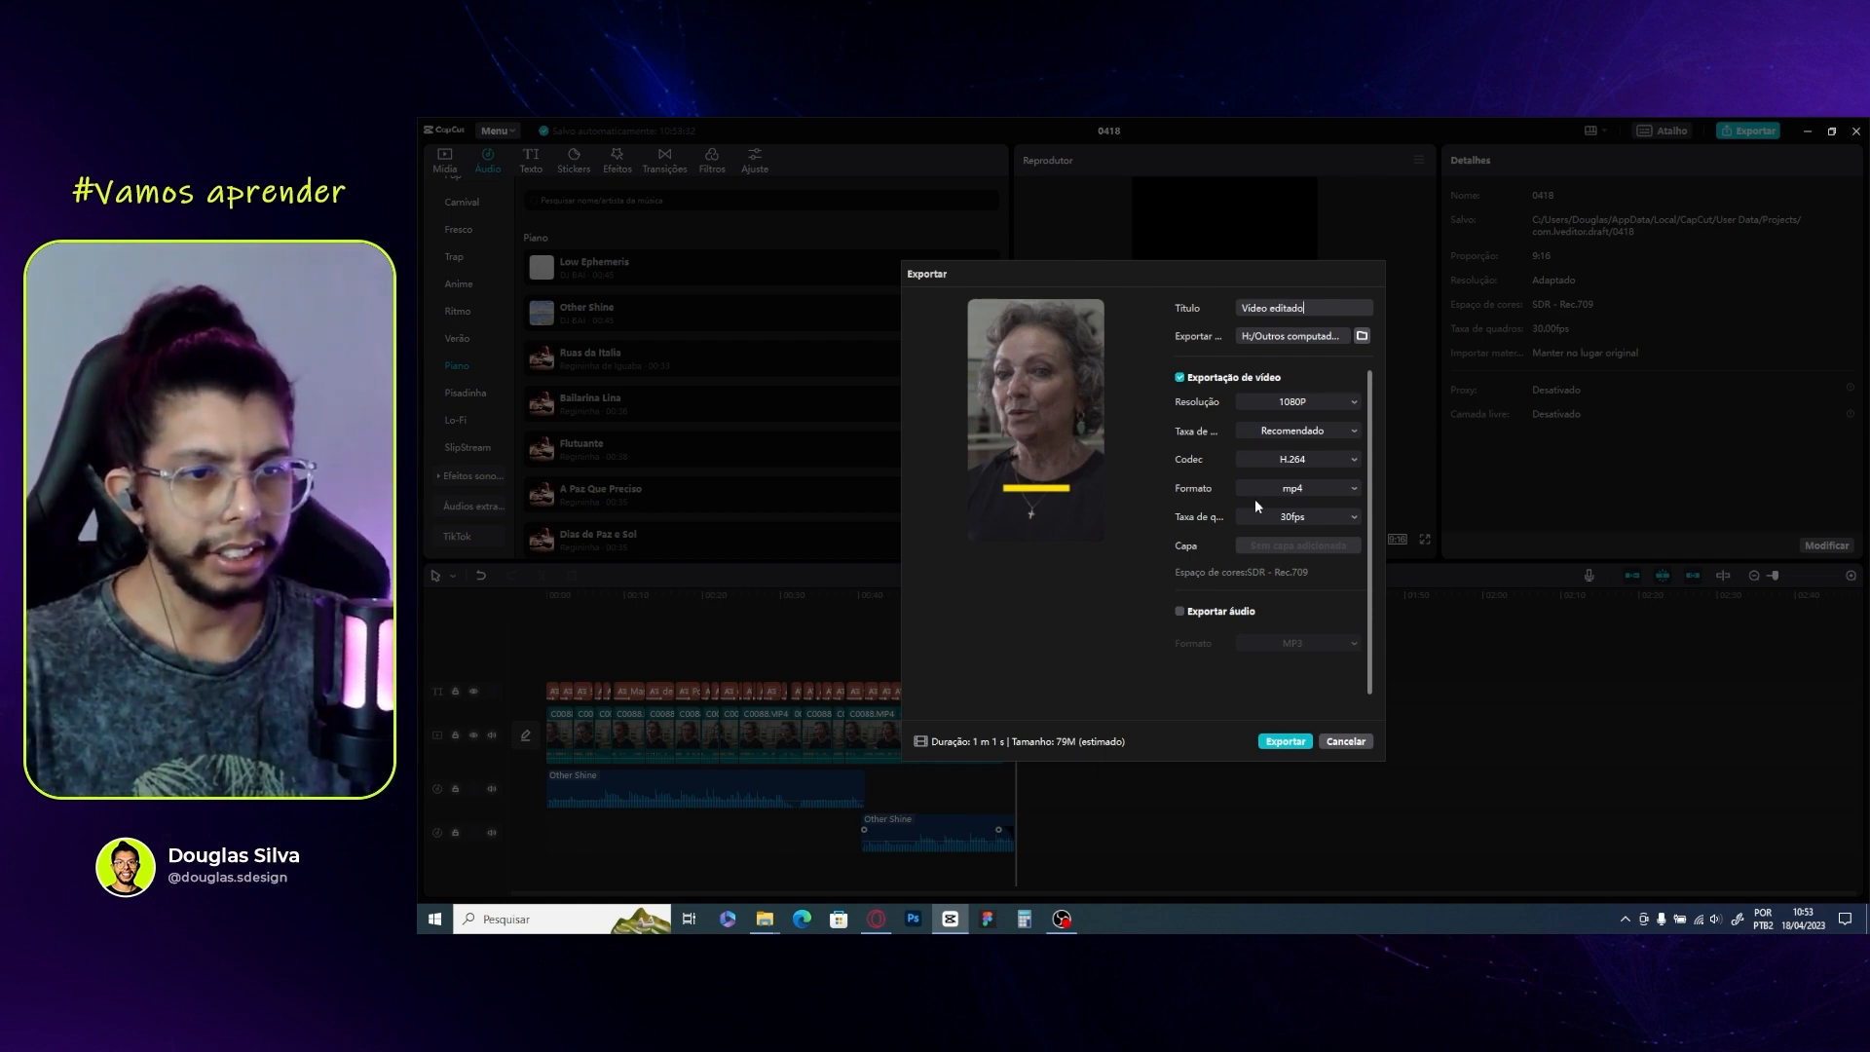
# Review the export's bitrate, codec and frame rate options, keeping Recomendado, H.264 and 30fps
pyautogui.moveTo(1069, 406)
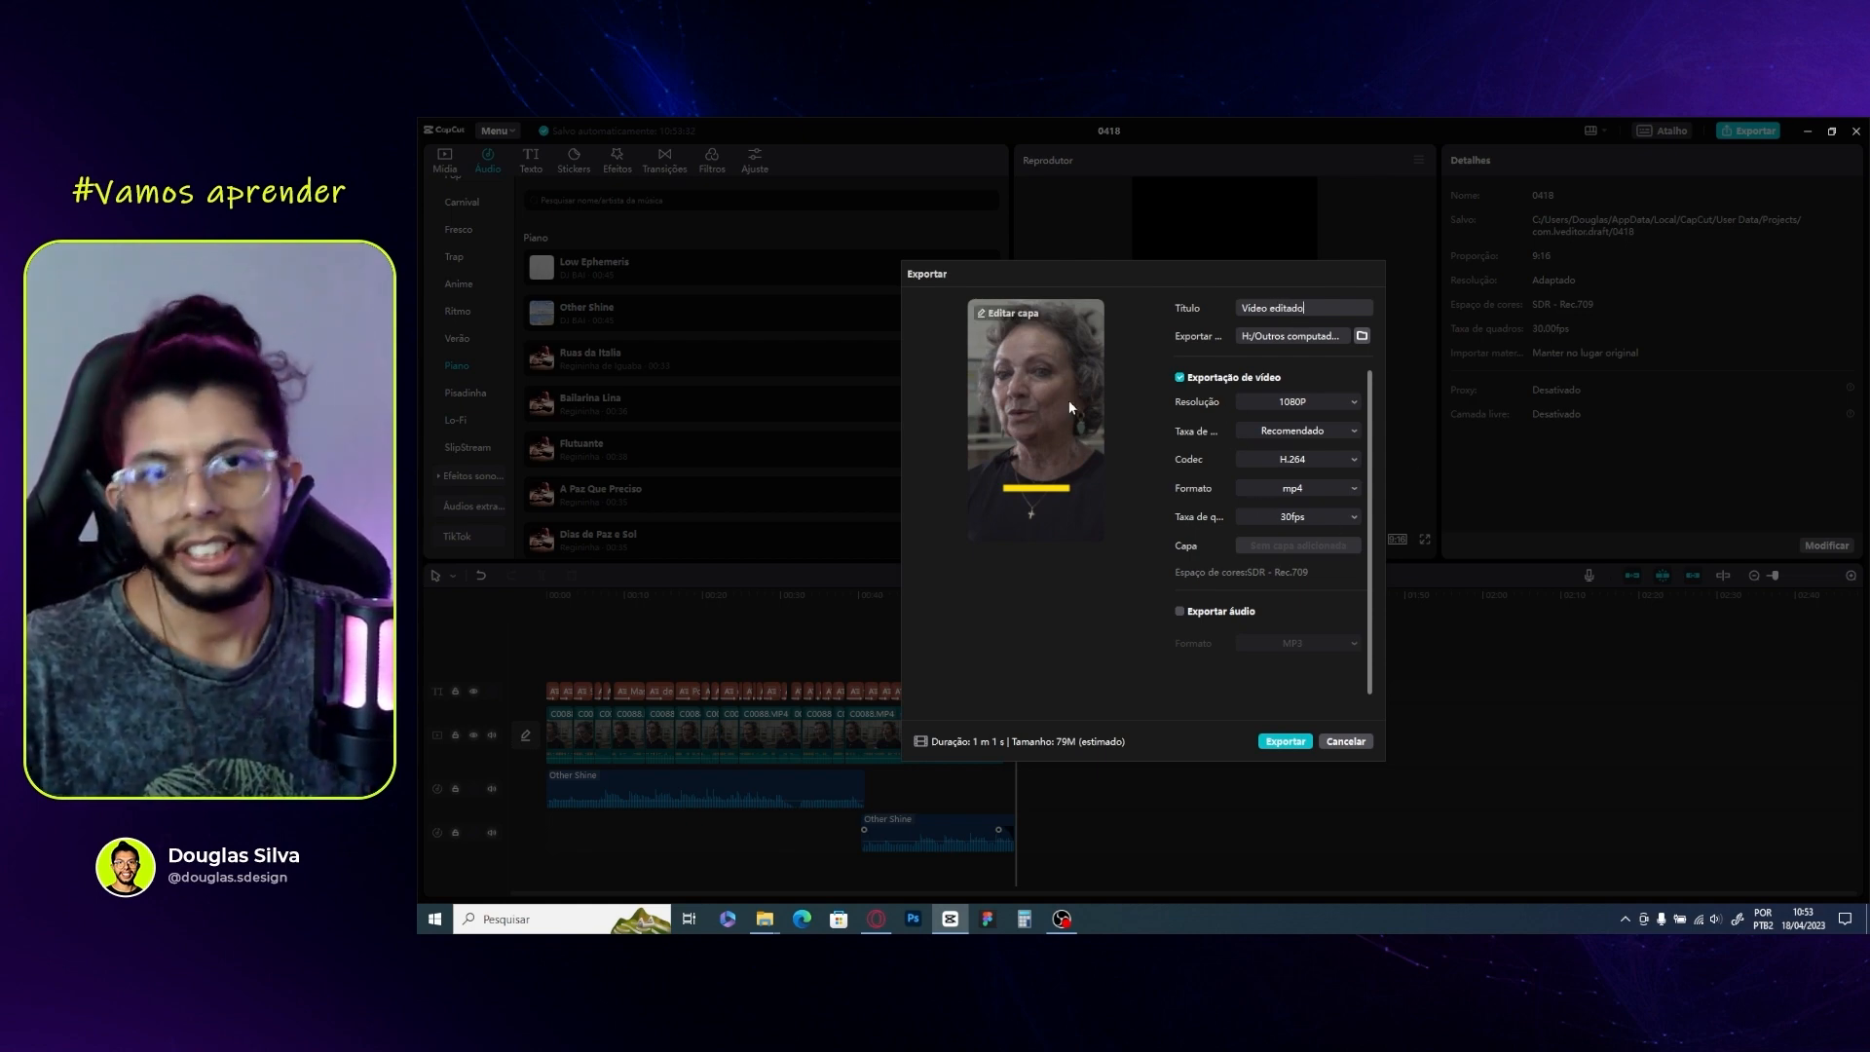
pyautogui.click(1276, 431)
pyautogui.click(1276, 434)
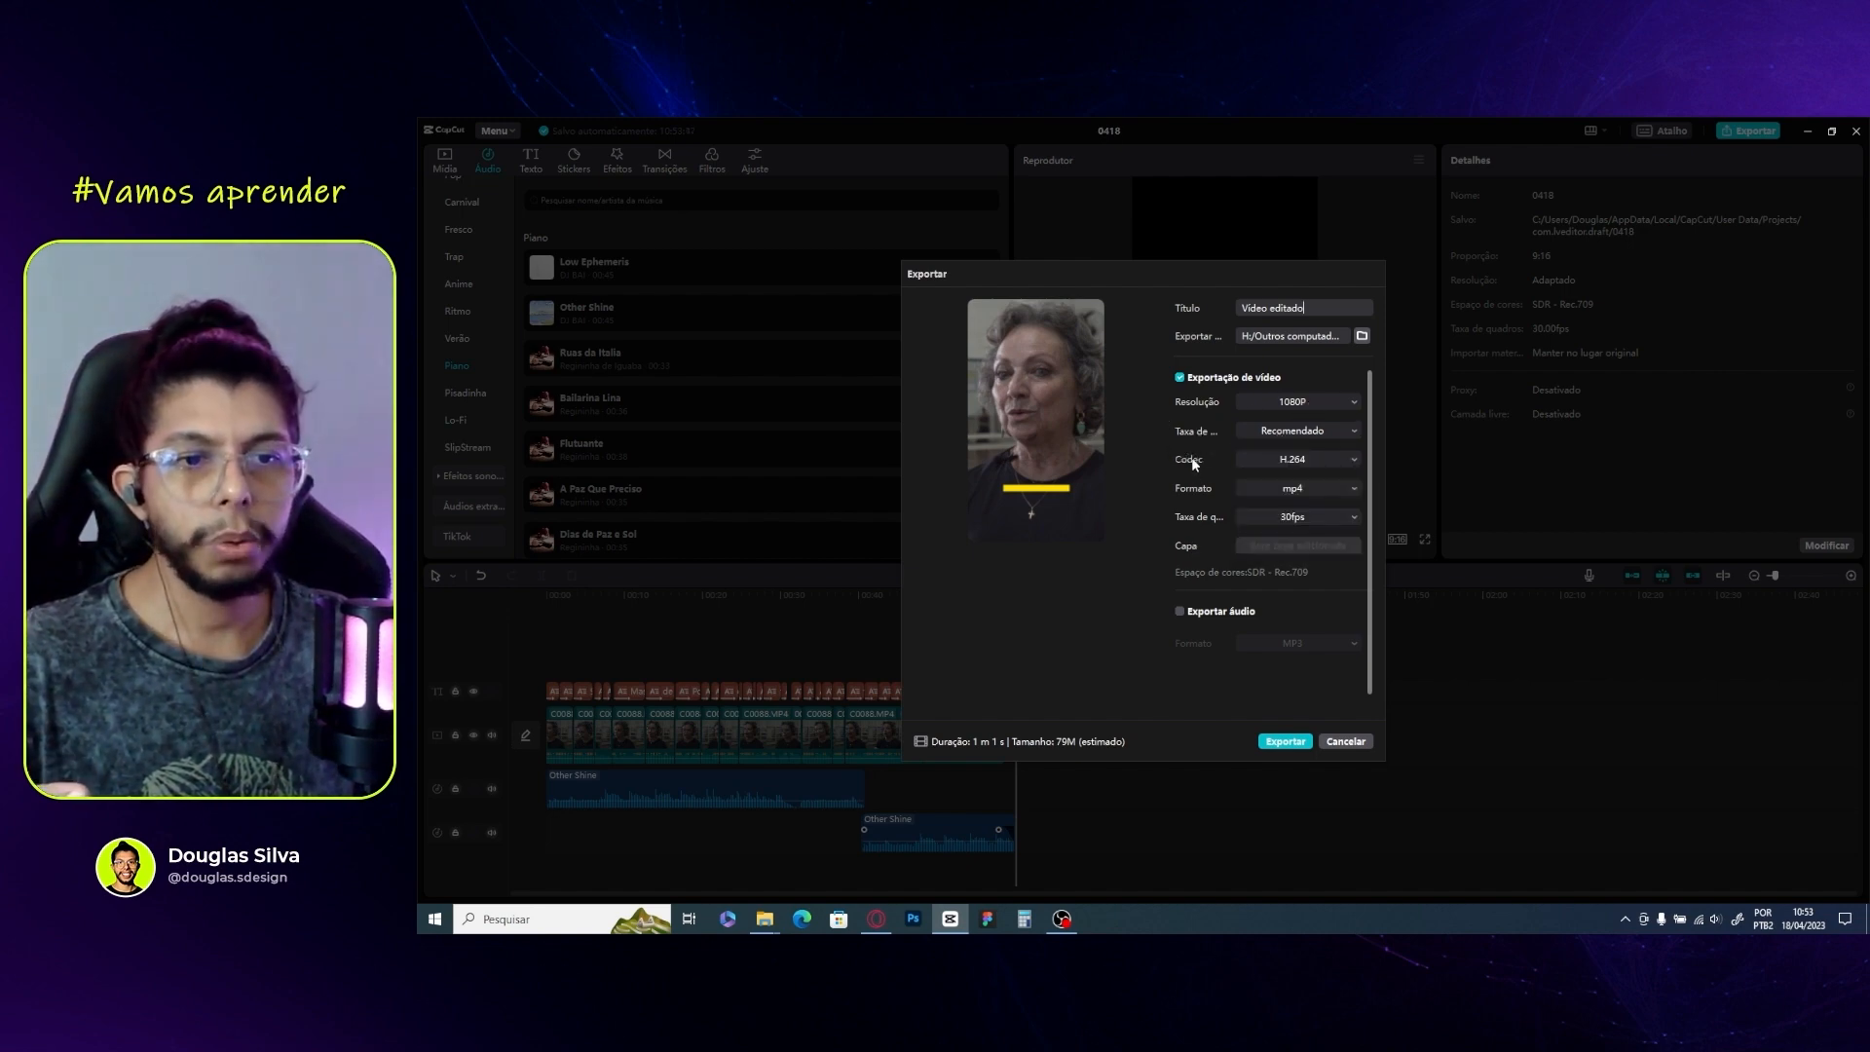
pyautogui.click(1268, 459)
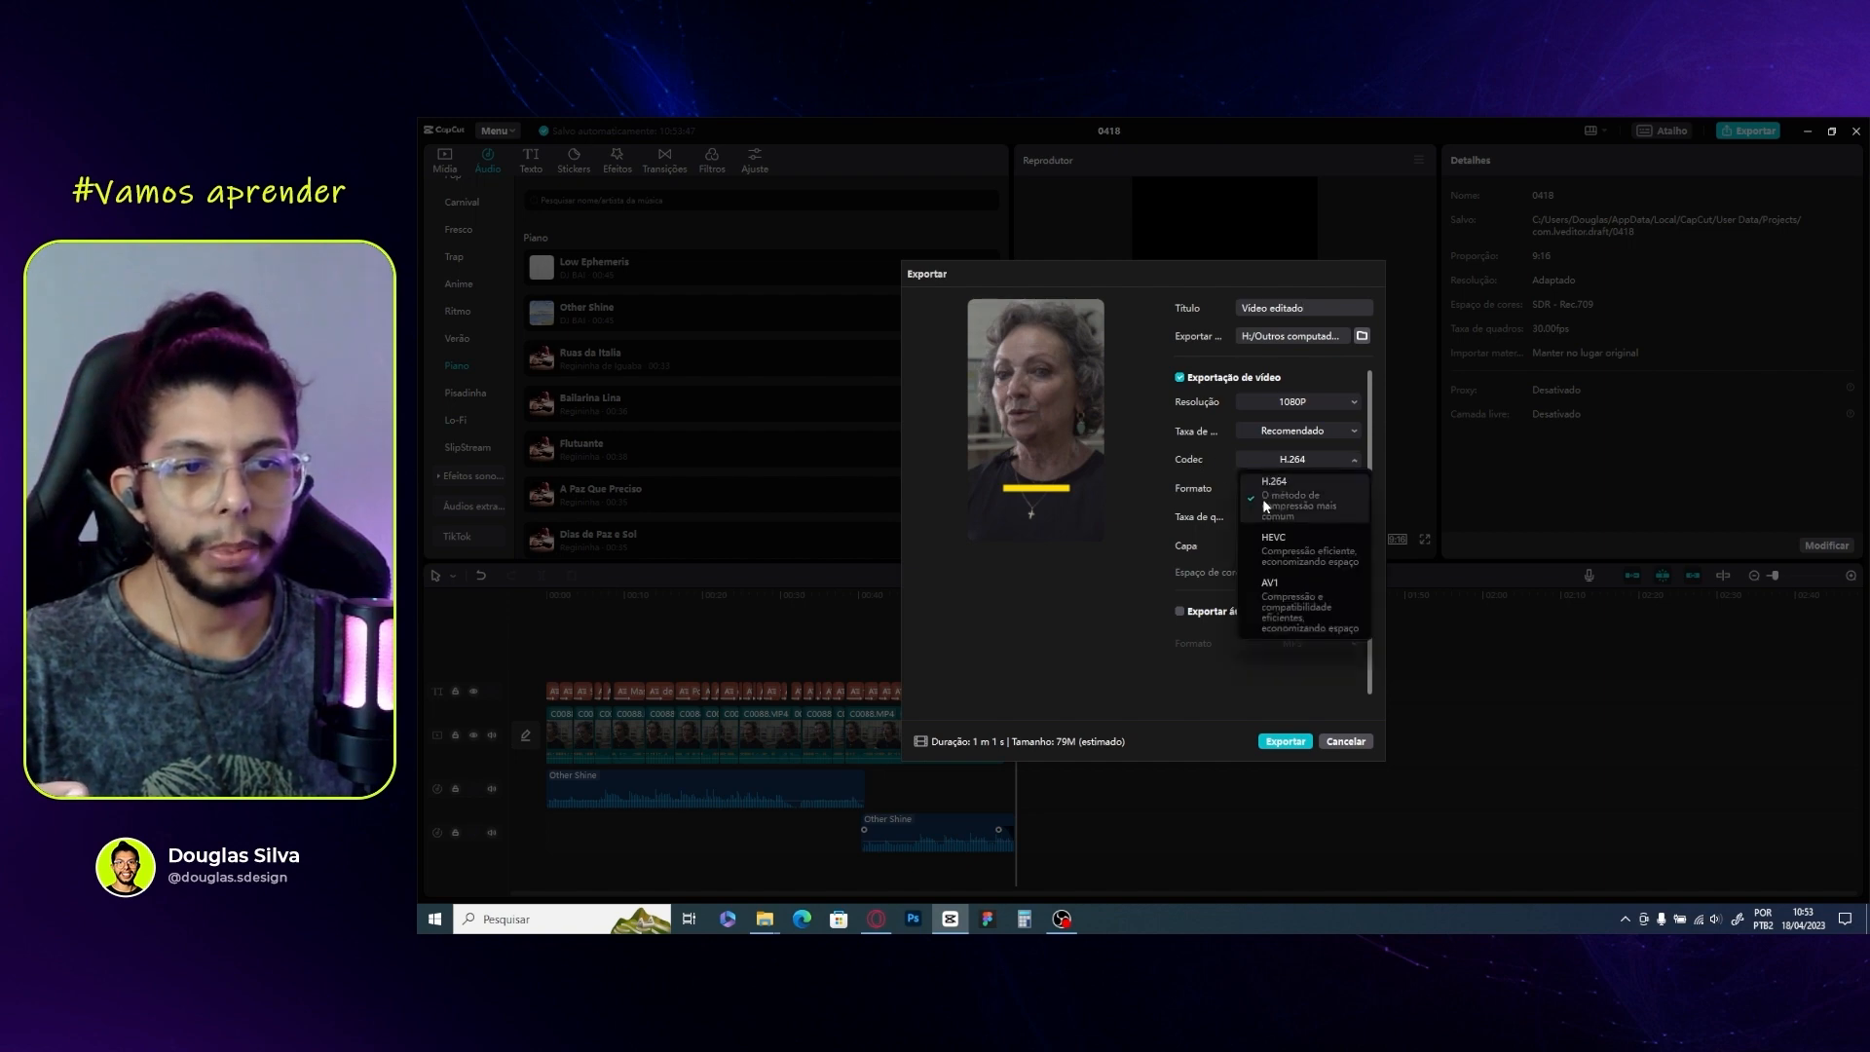
pyautogui.click(1289, 458)
pyautogui.click(1314, 519)
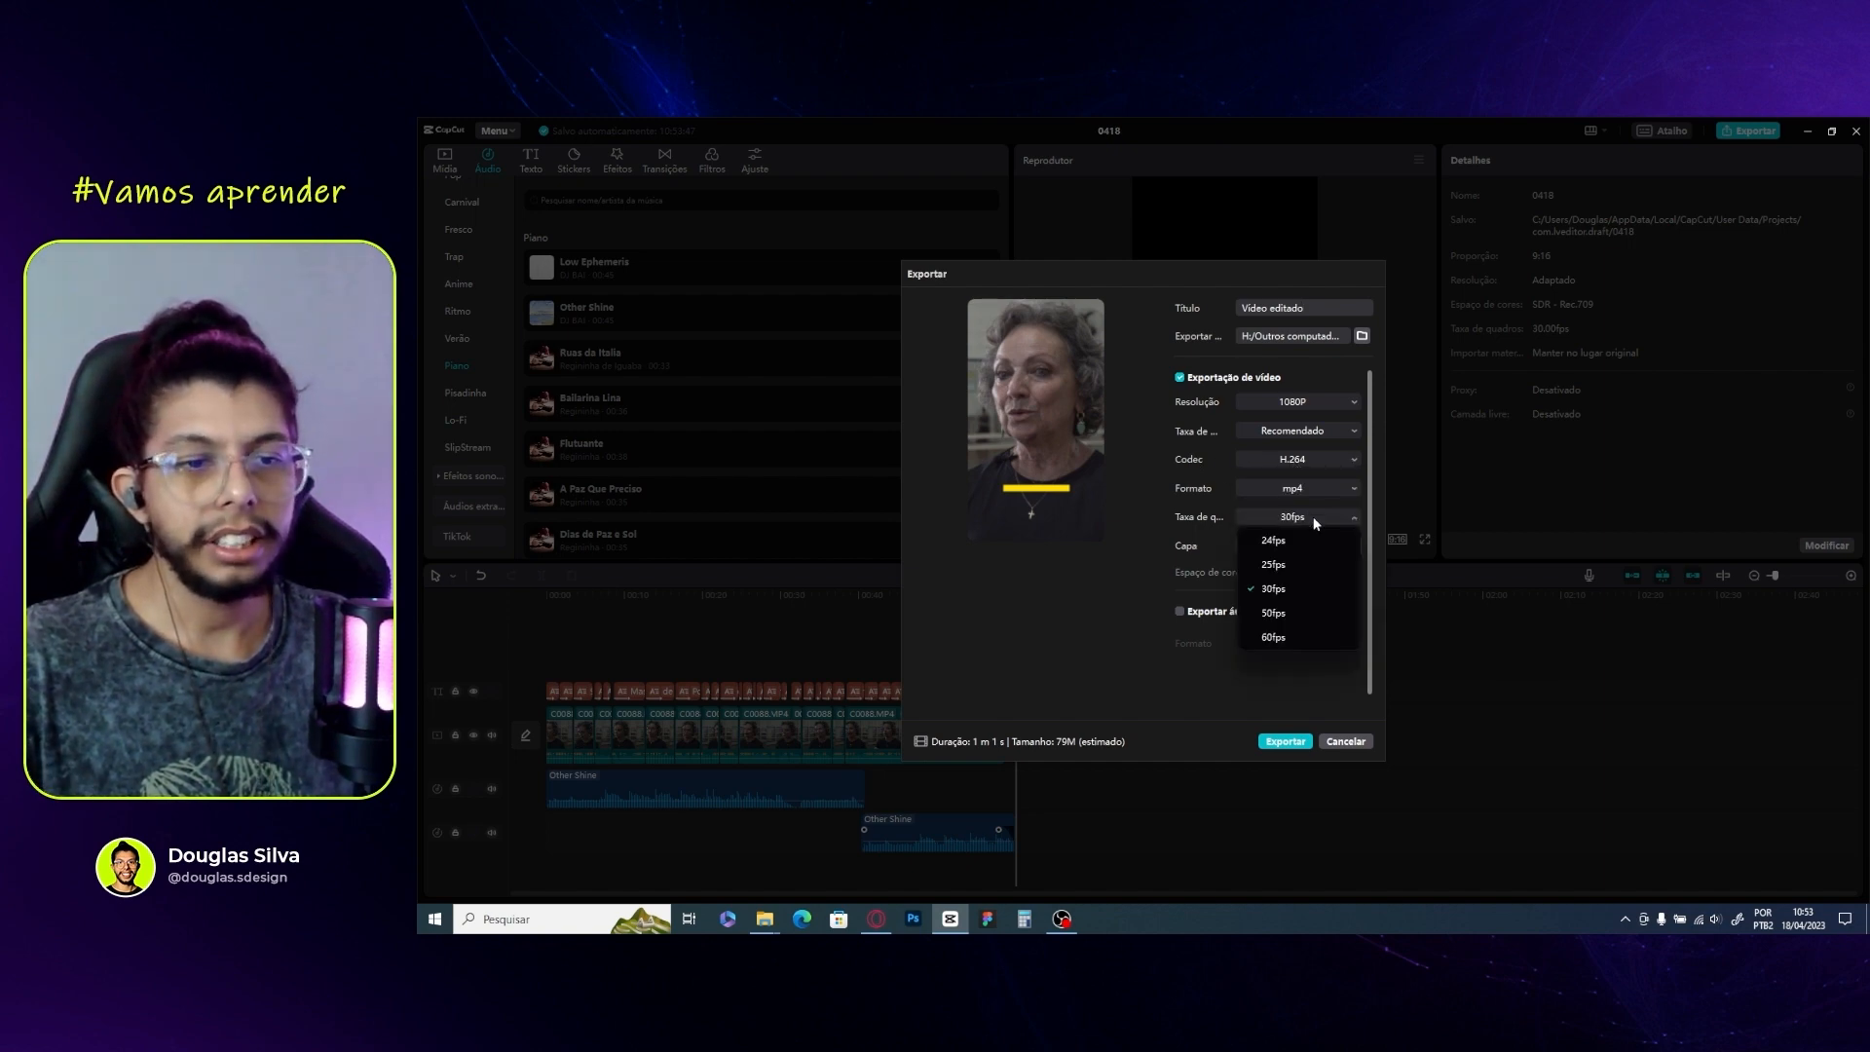
pyautogui.click(1314, 519)
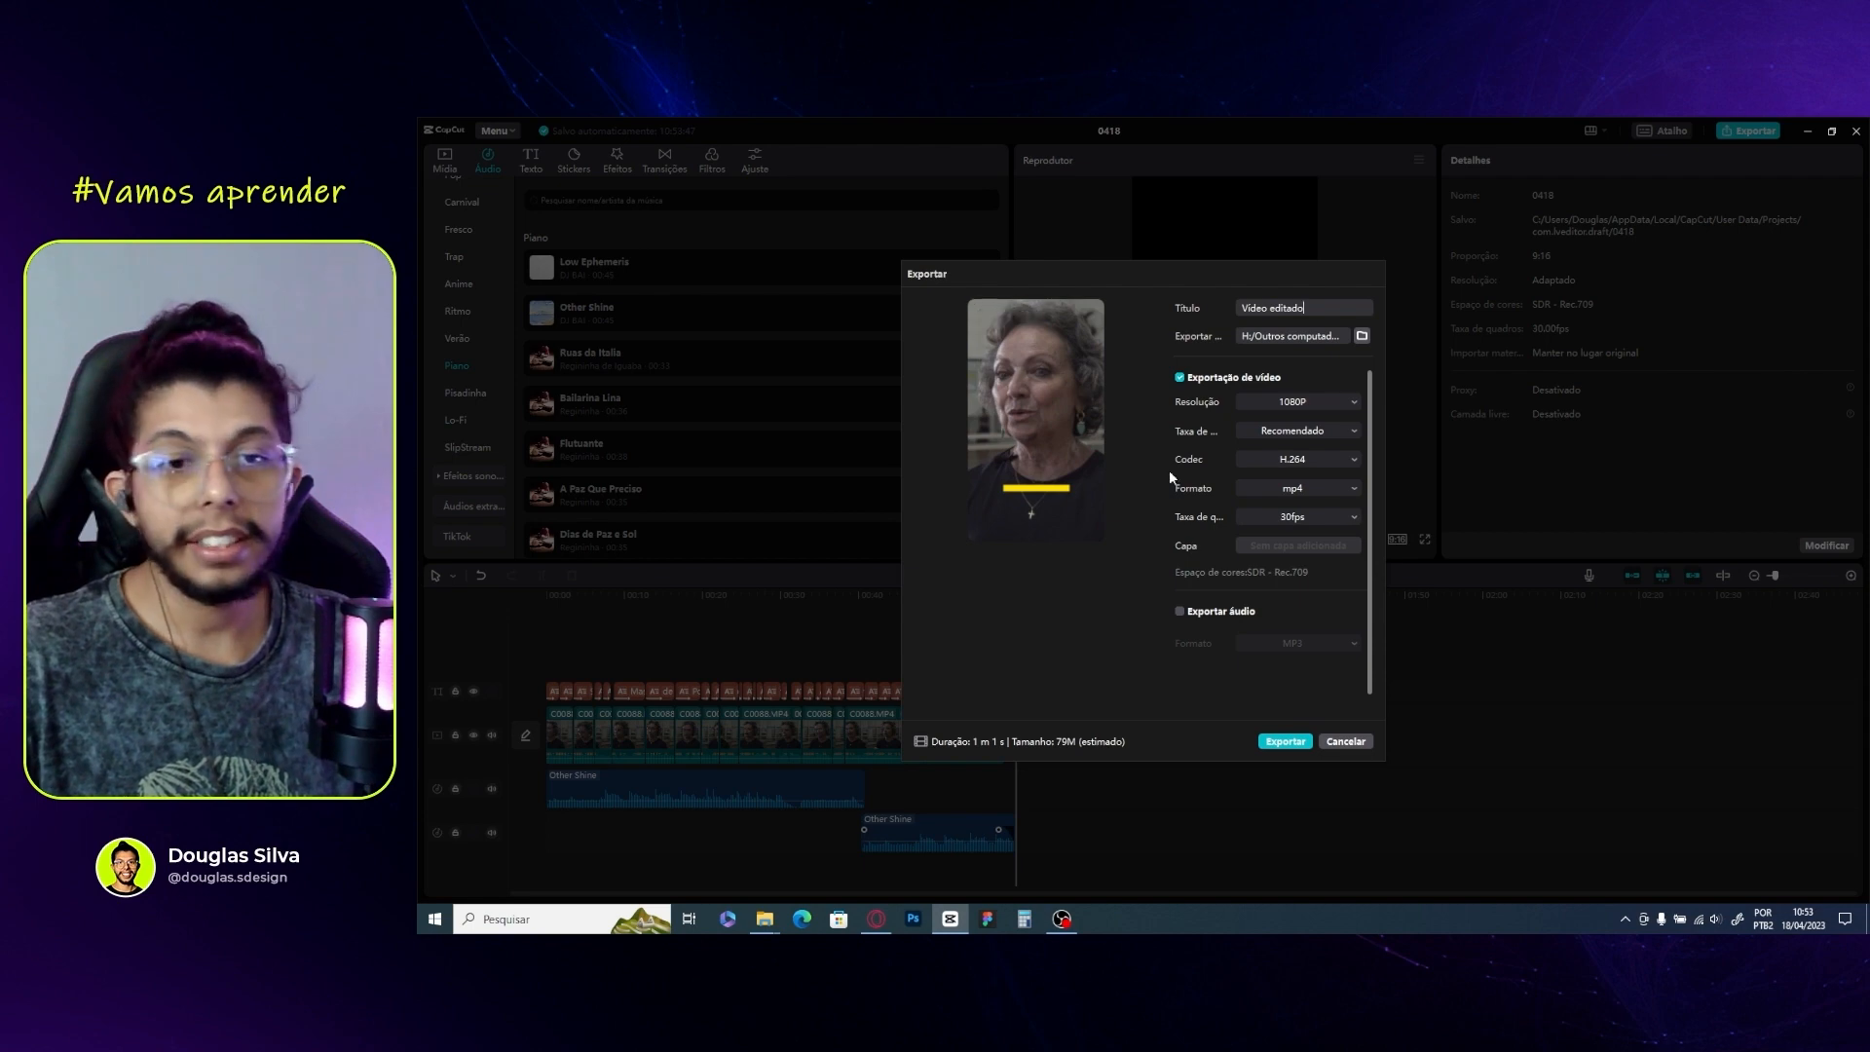
# Export the video and open the folder containing the exported file
pyautogui.click(1285, 741)
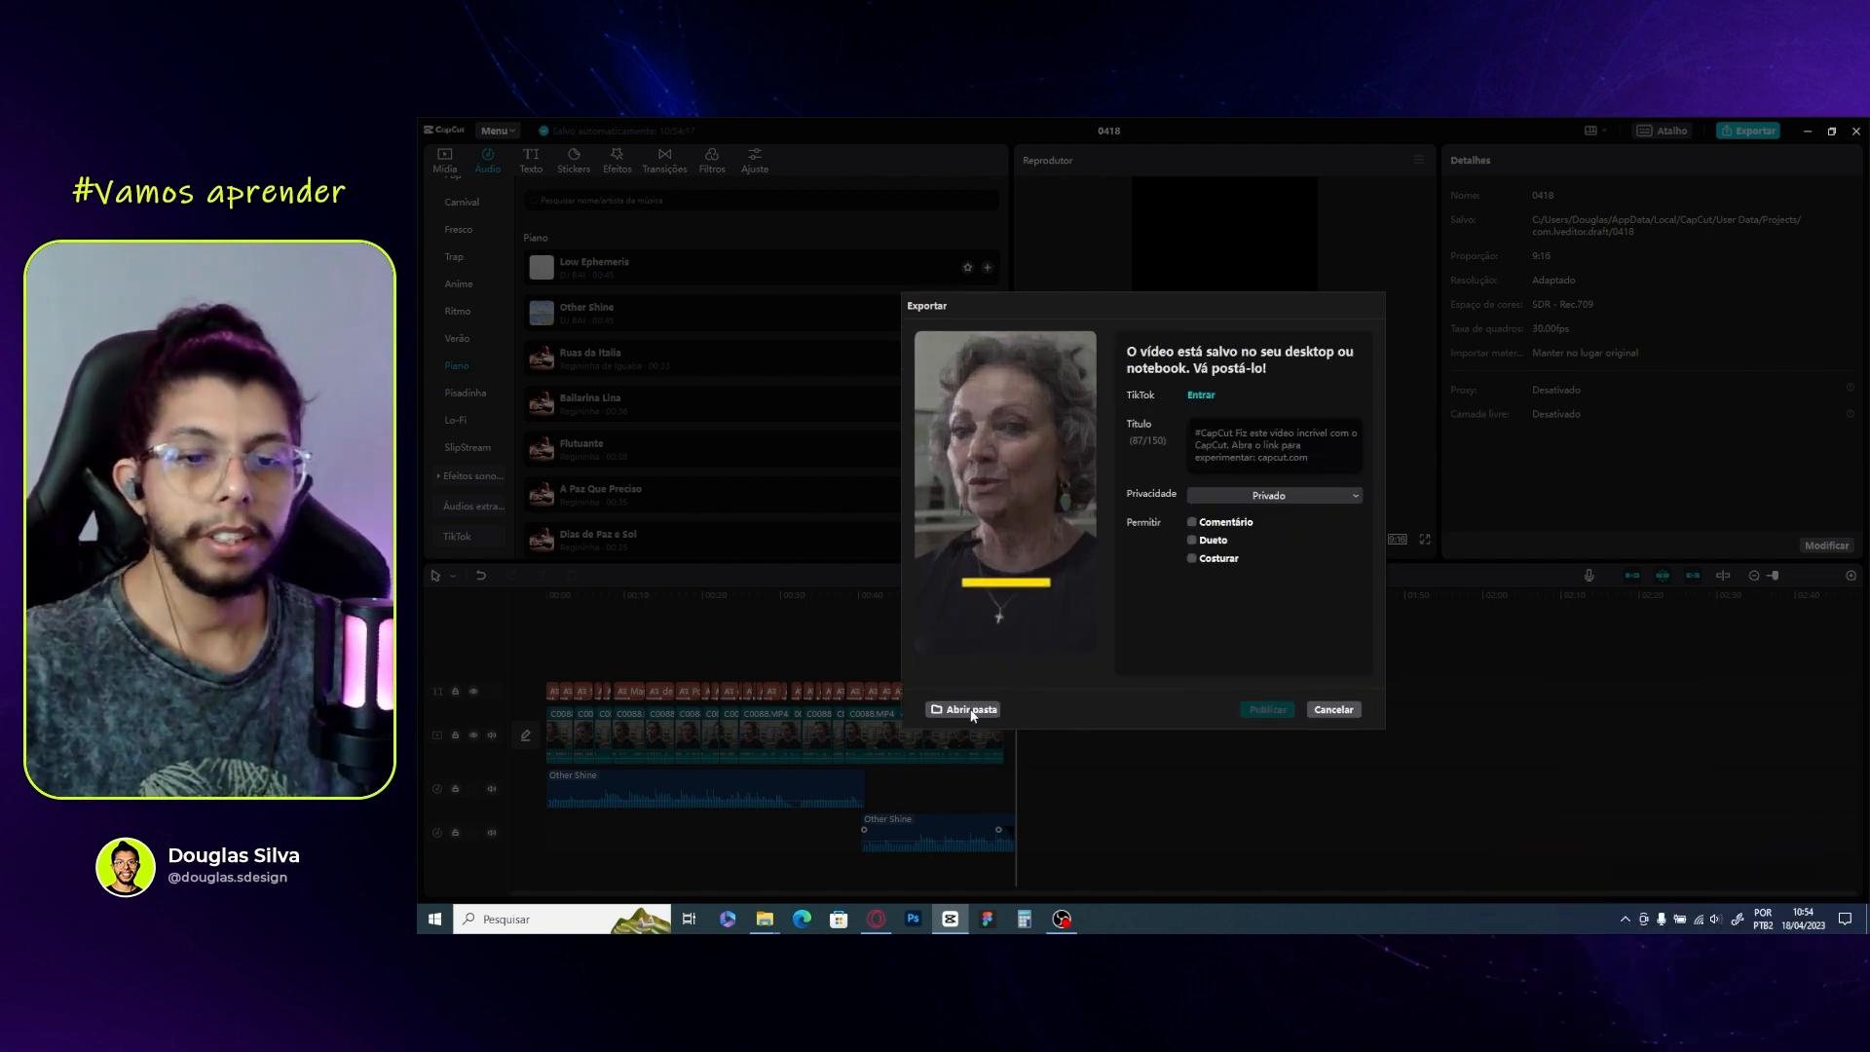
pyautogui.click(972, 711)
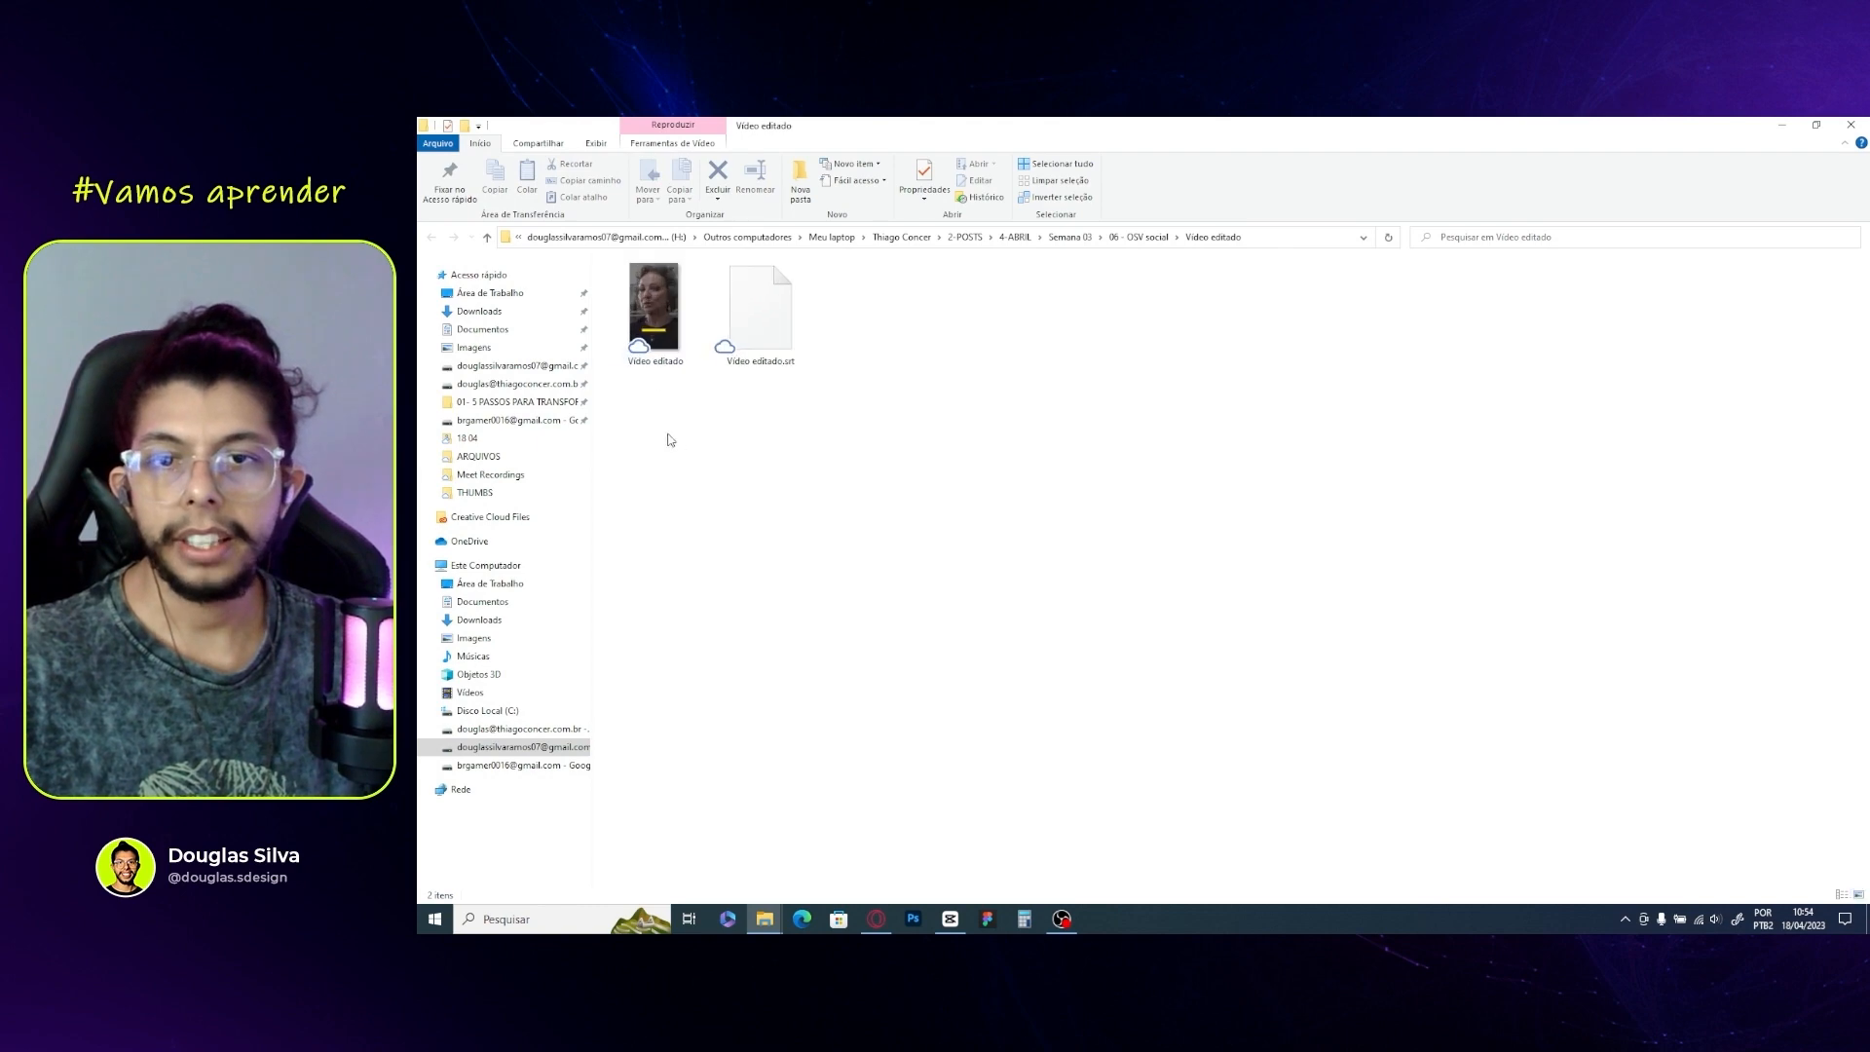